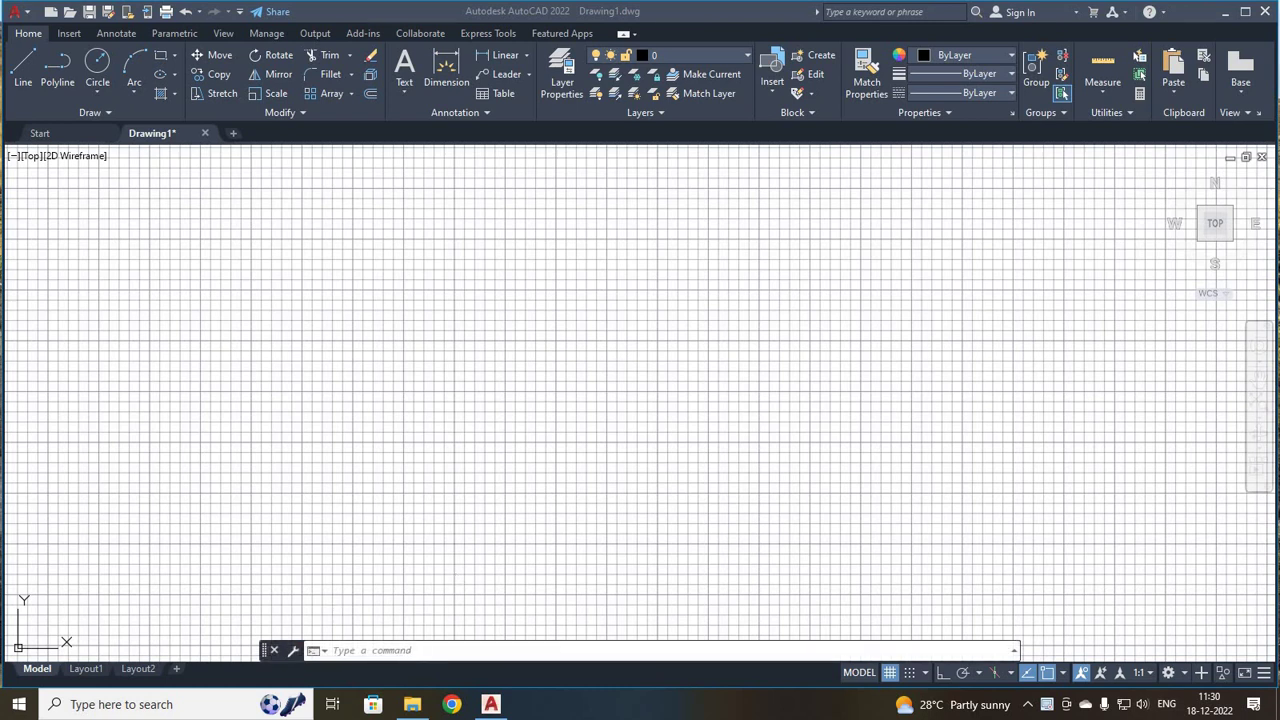
Step: Turn off the background grid with F7 and get the command line ready
key(F7)
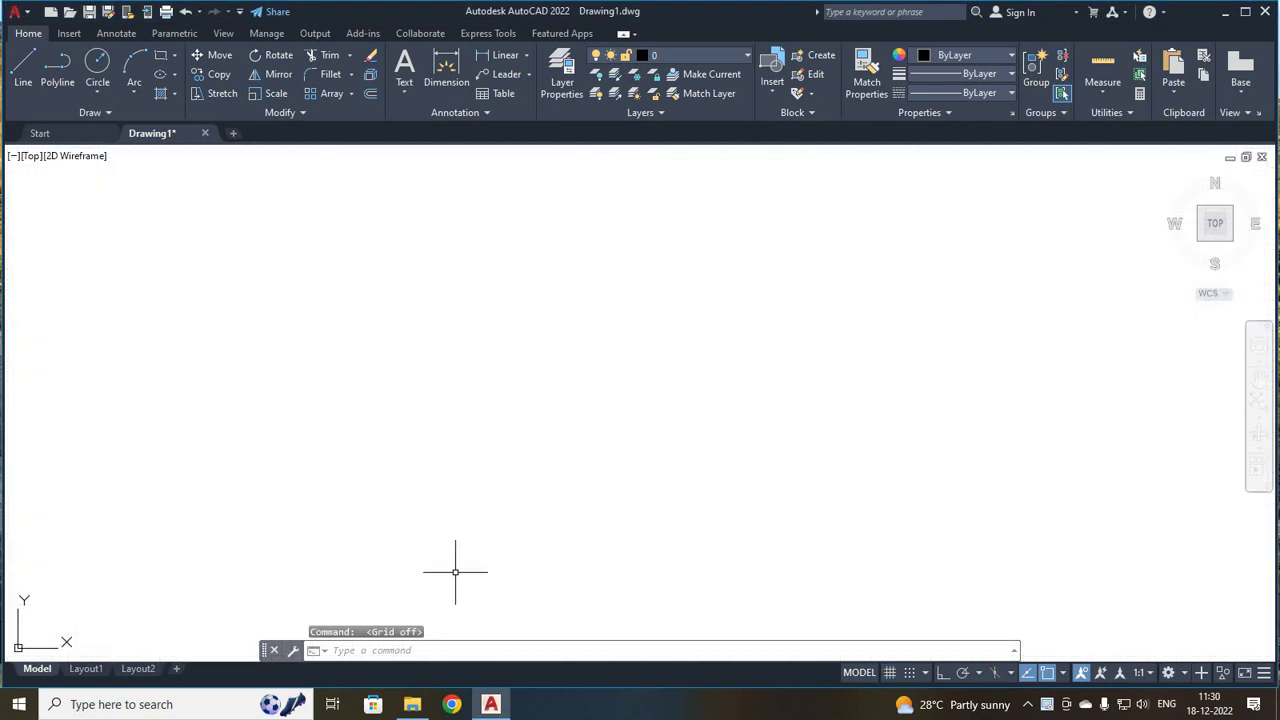
click(442, 654)
Step: Set the length precision to 0.00 in the Drawing Units dialog and confirm
text(units)
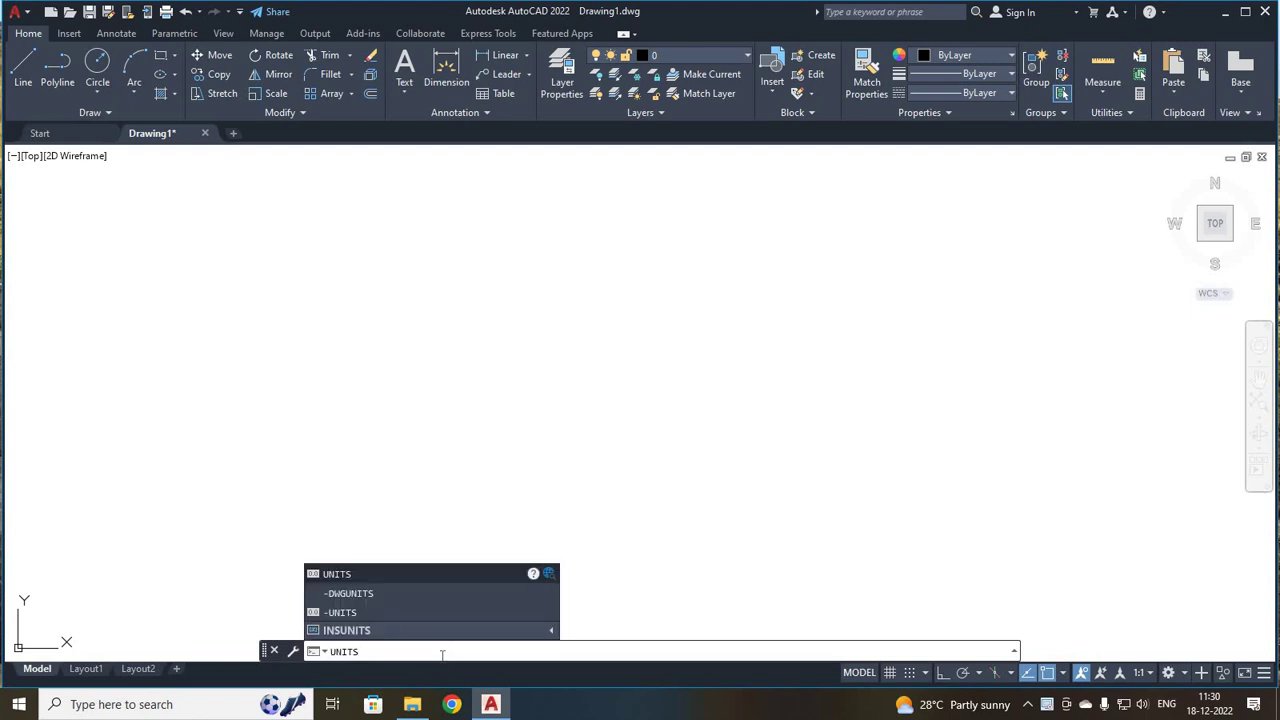
key(Return)
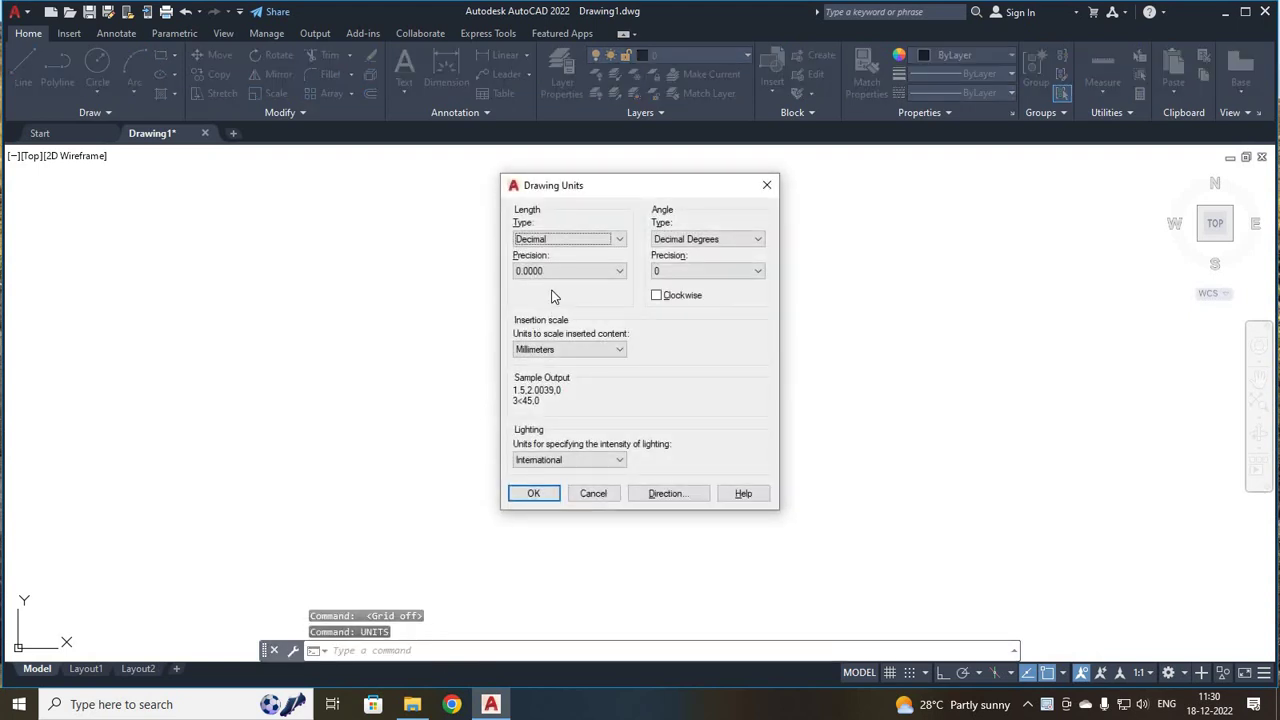
click(564, 274)
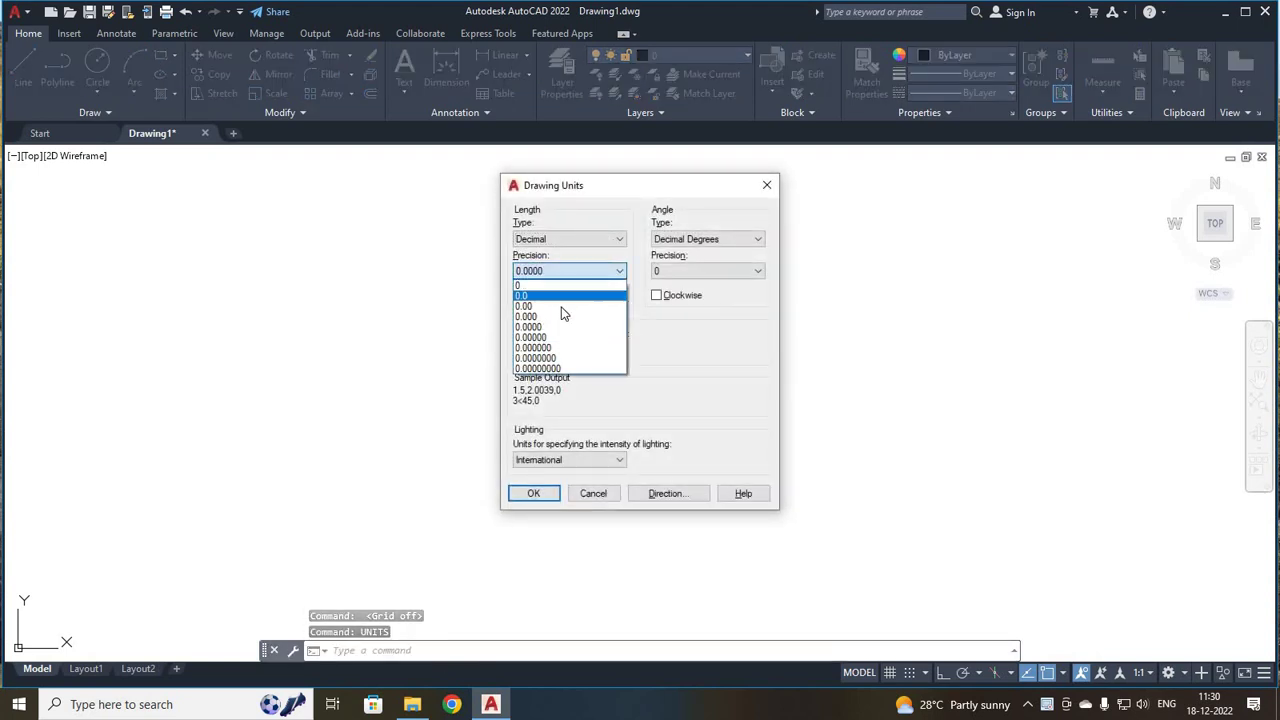
click(563, 306)
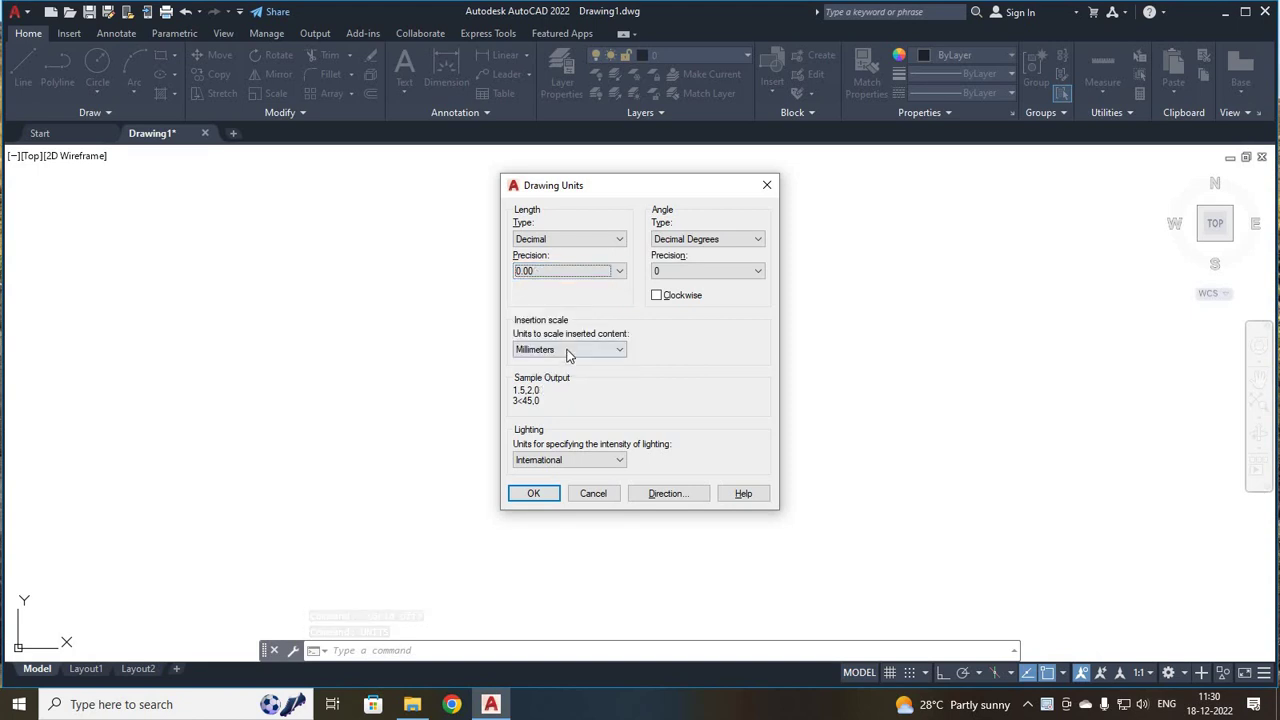
click(535, 494)
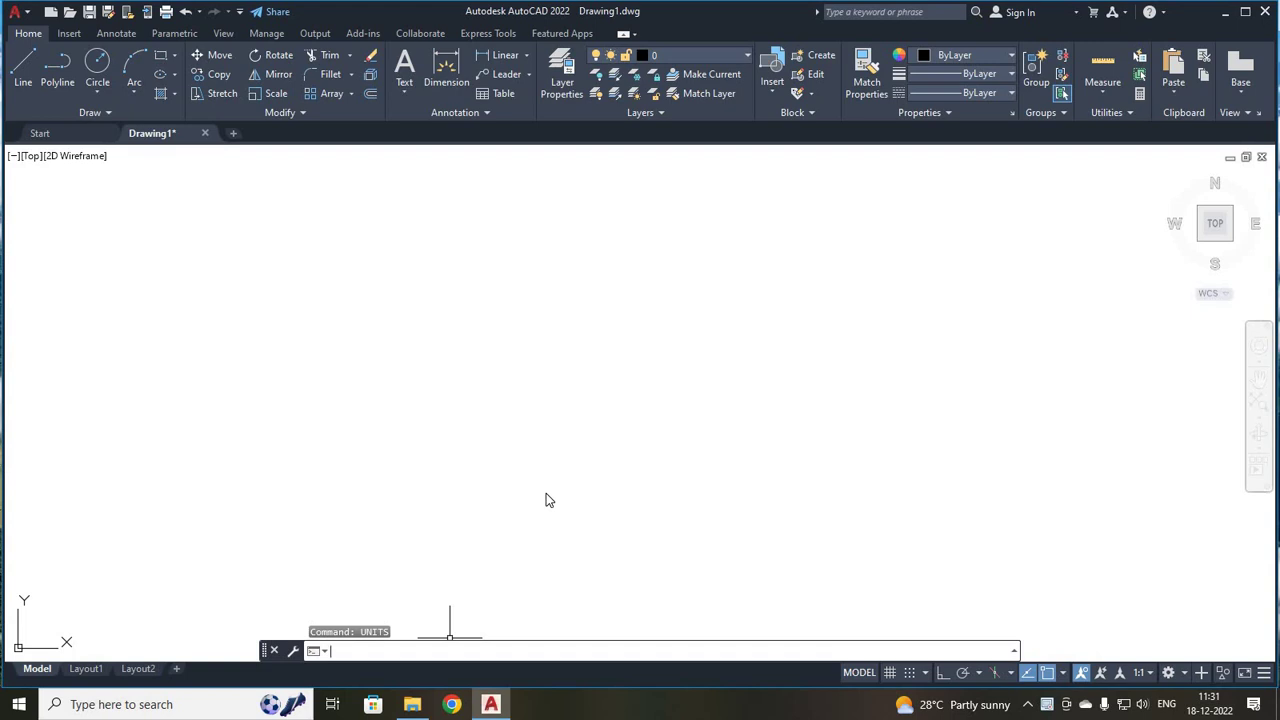
Step: Set the drawing limits from 0,0 to 420,297 with LIMITS
text(Li)
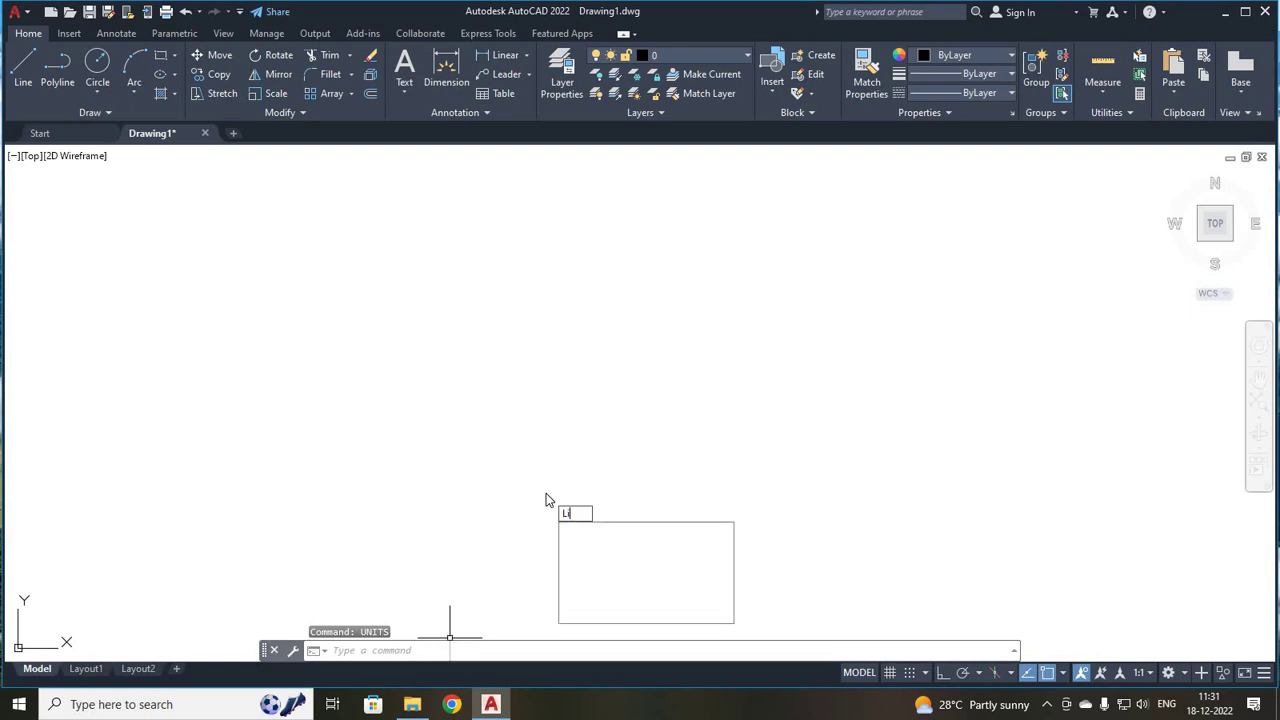
text(MITS)
key(Return)
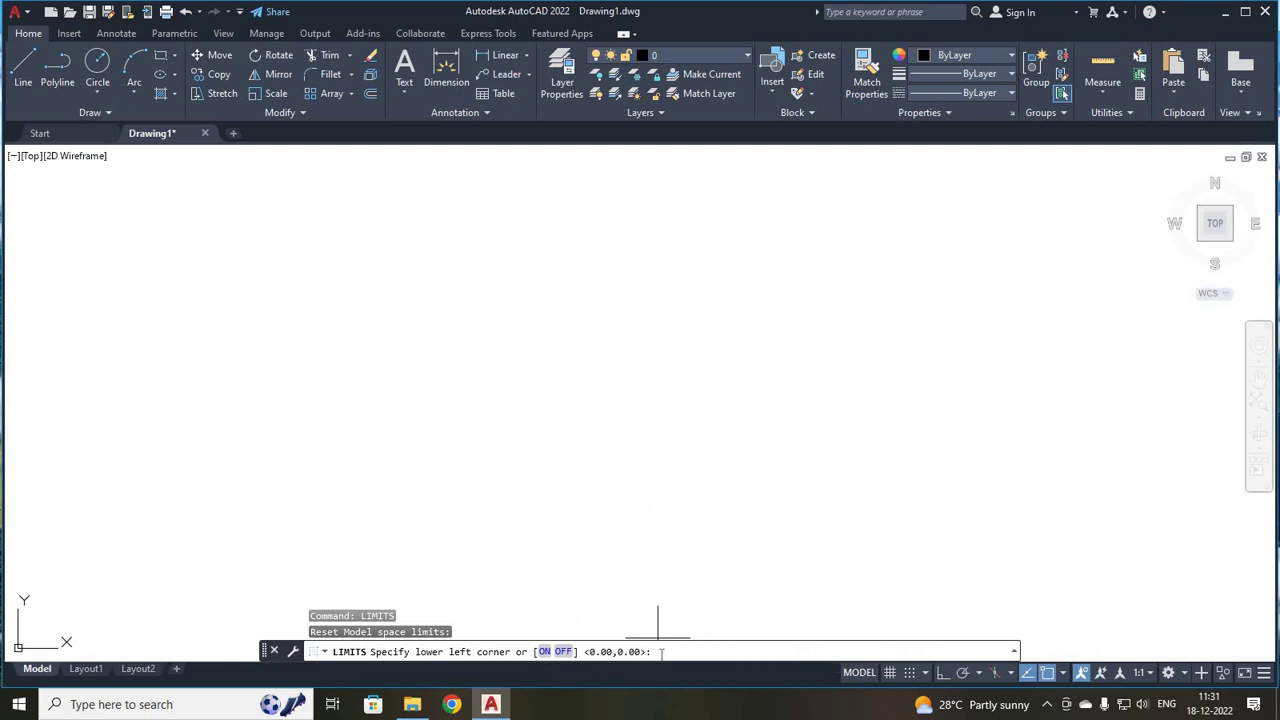
key(Return)
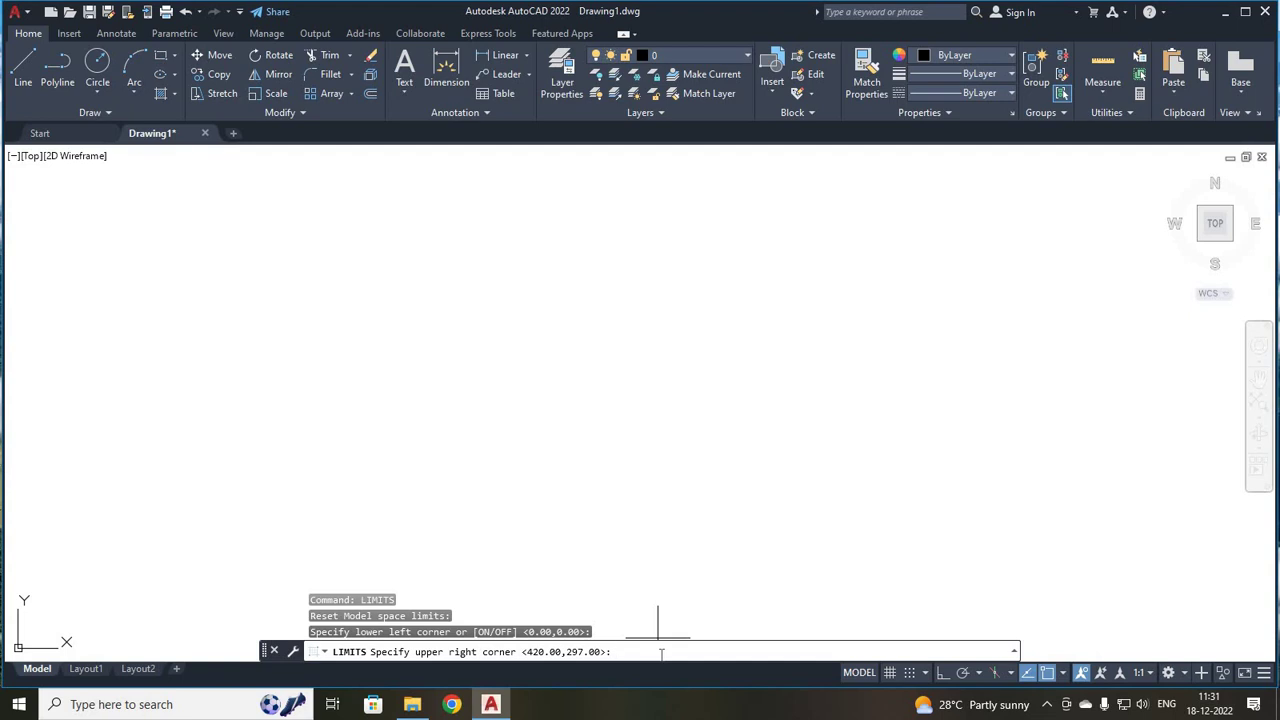
text(420,297)
key(Return)
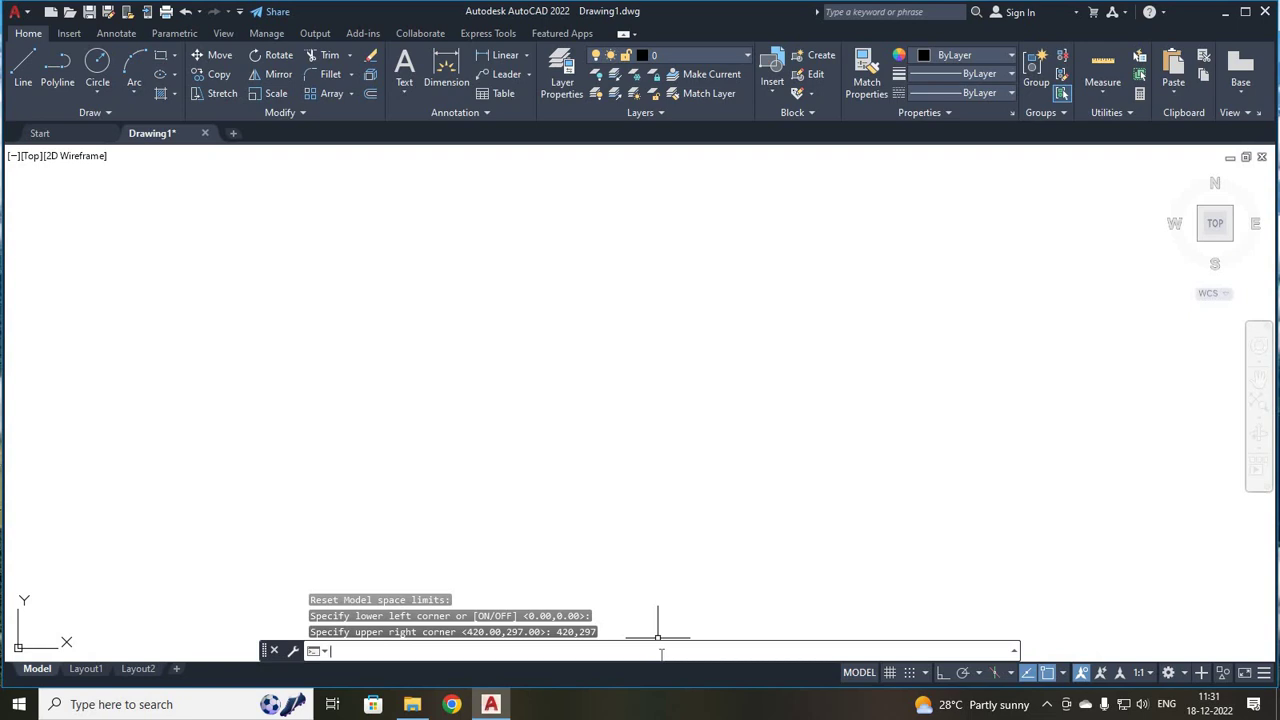
Step: Zoom All to fit the 420×297 limits, then begin entering the OSNAP command
text(zo,)
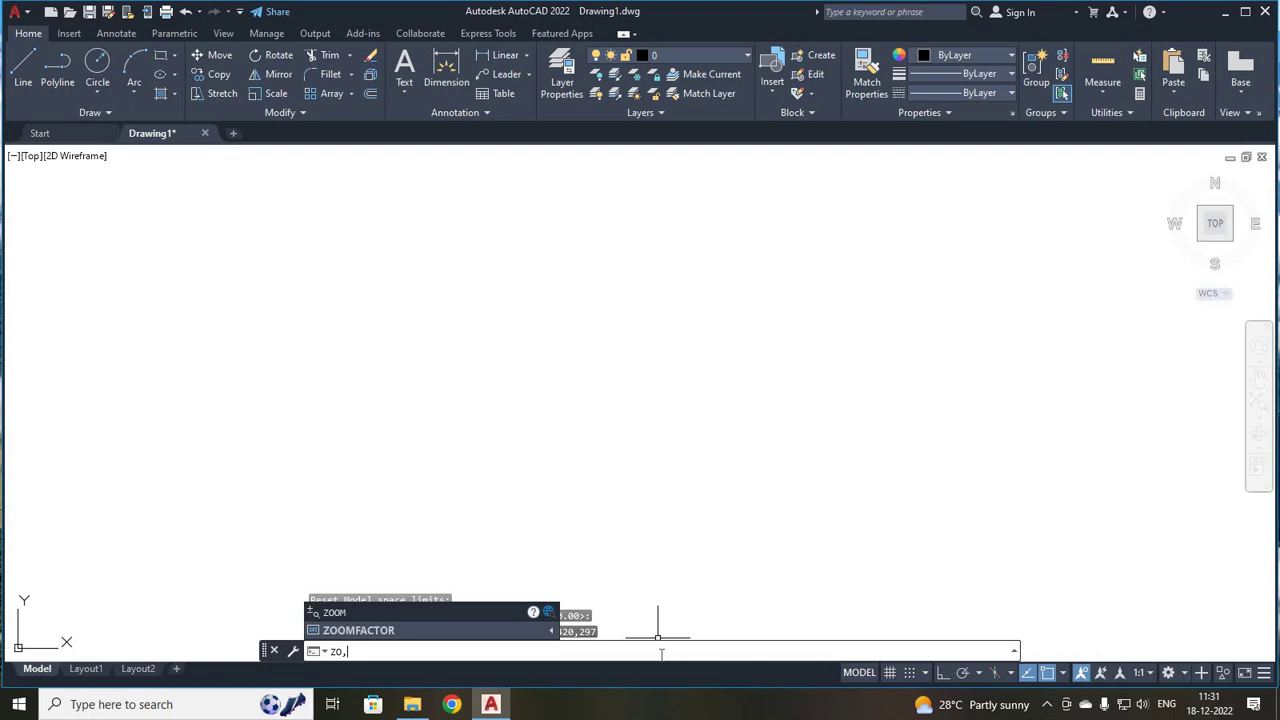
key(BackSpace)
text(om)
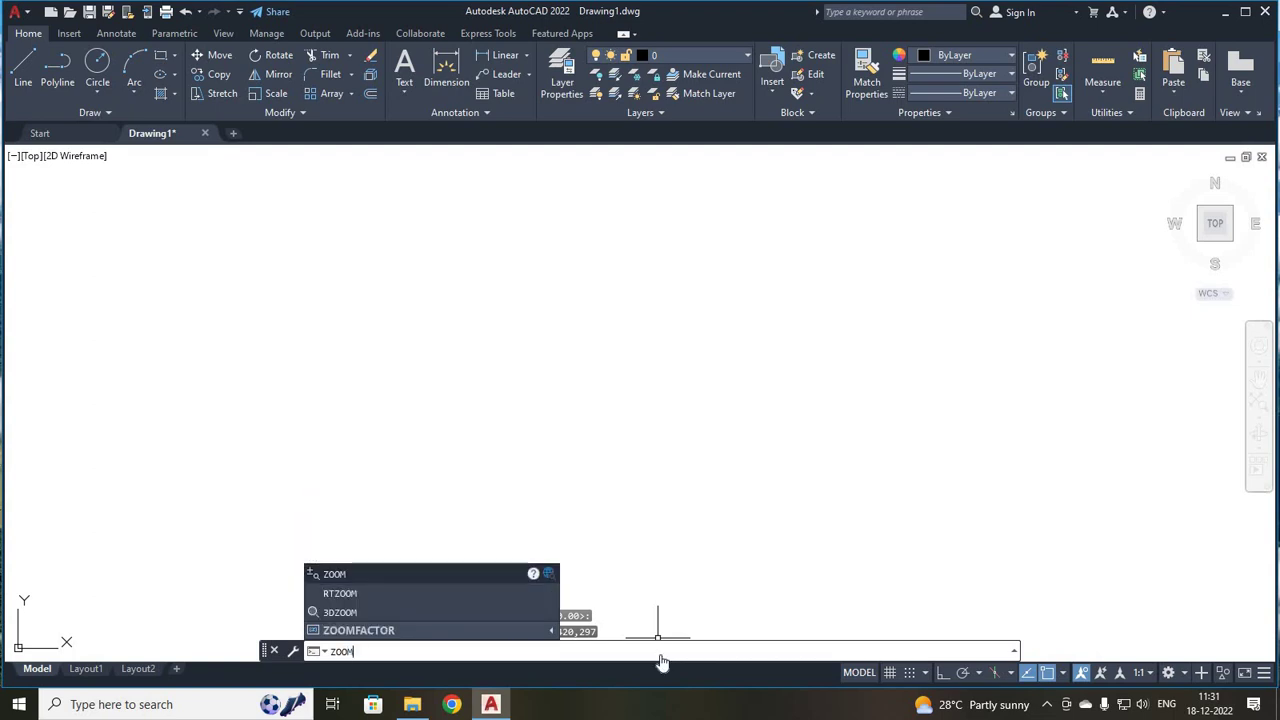
key(Return)
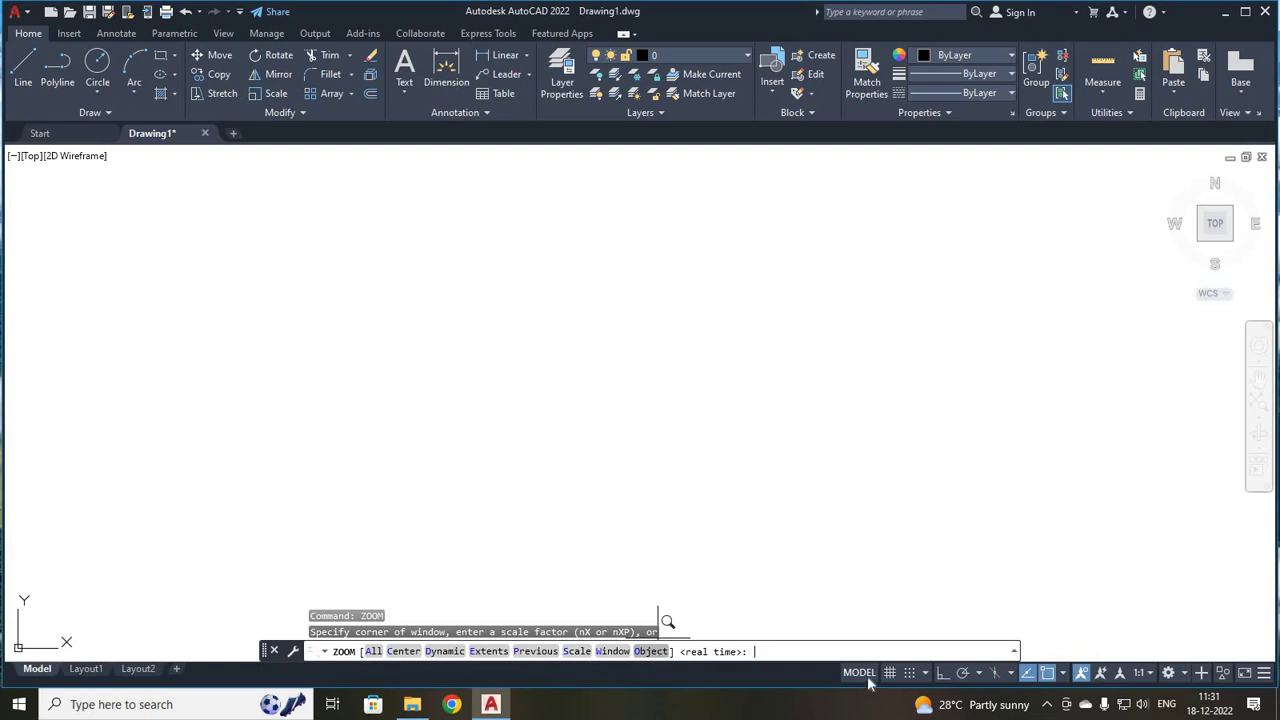
text(a)
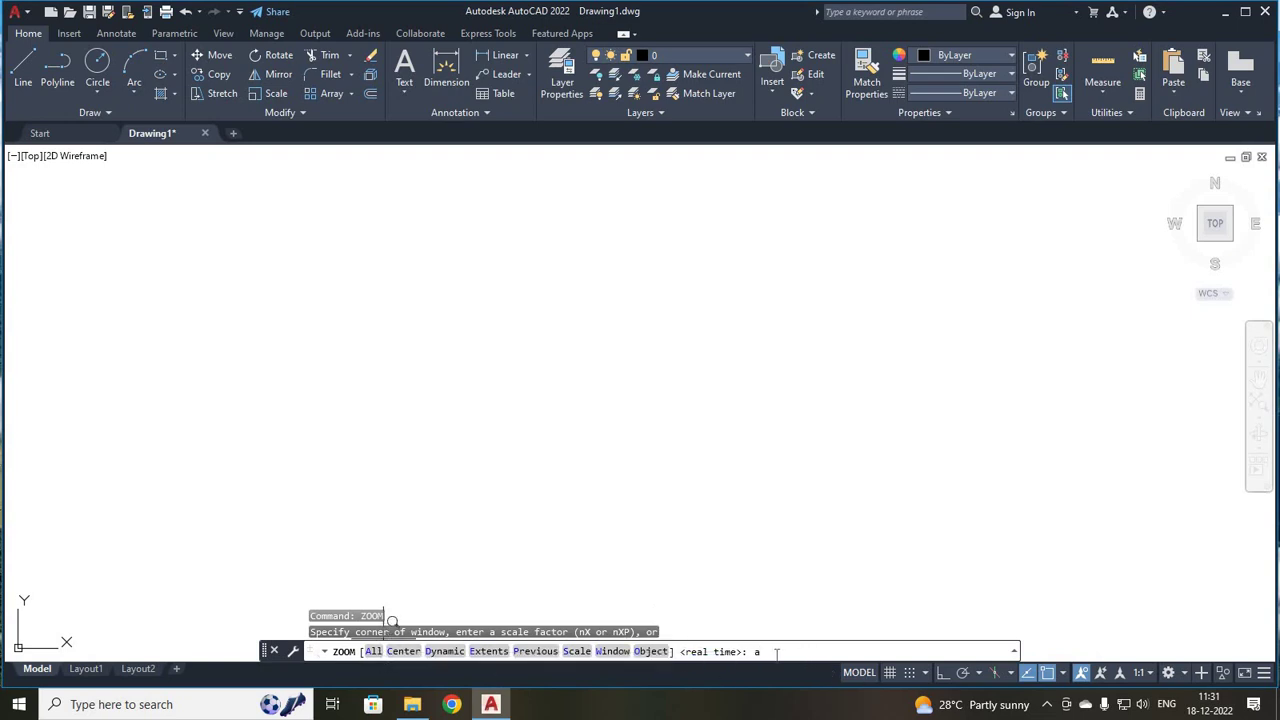
key(Return)
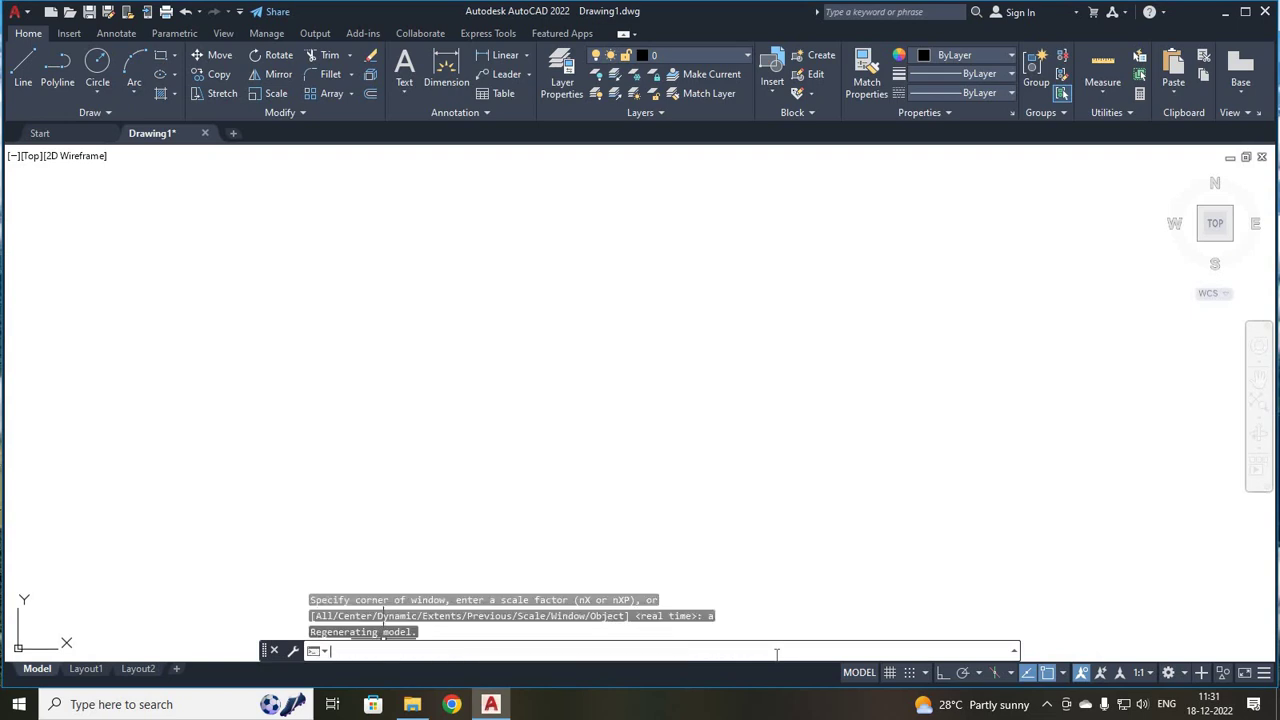
text(OSNAp)
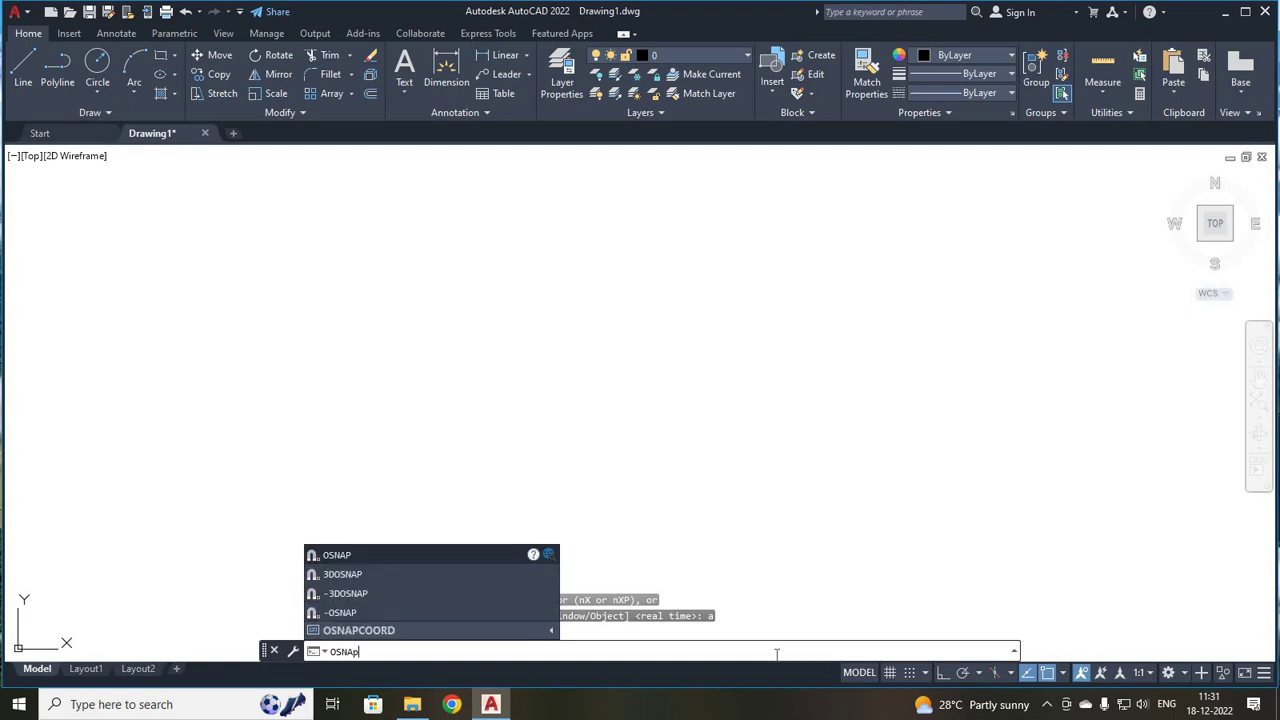
key(Return)
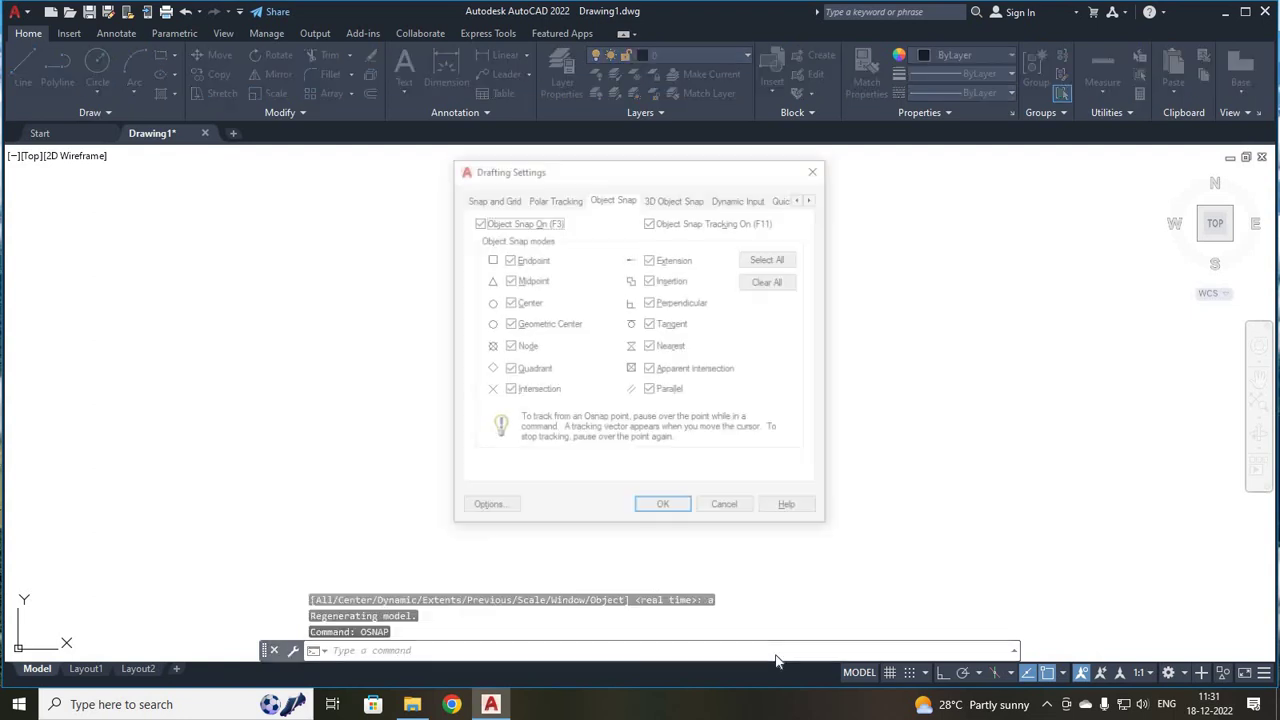
click(607, 203)
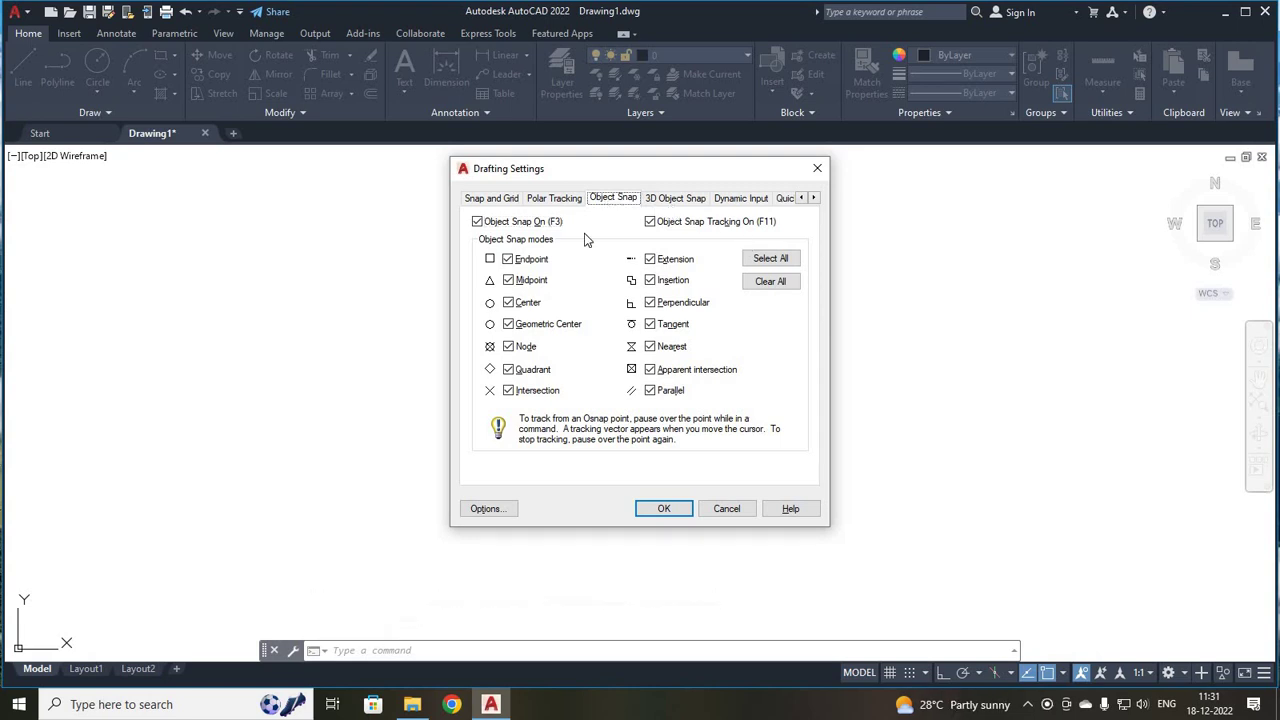
click(672, 507)
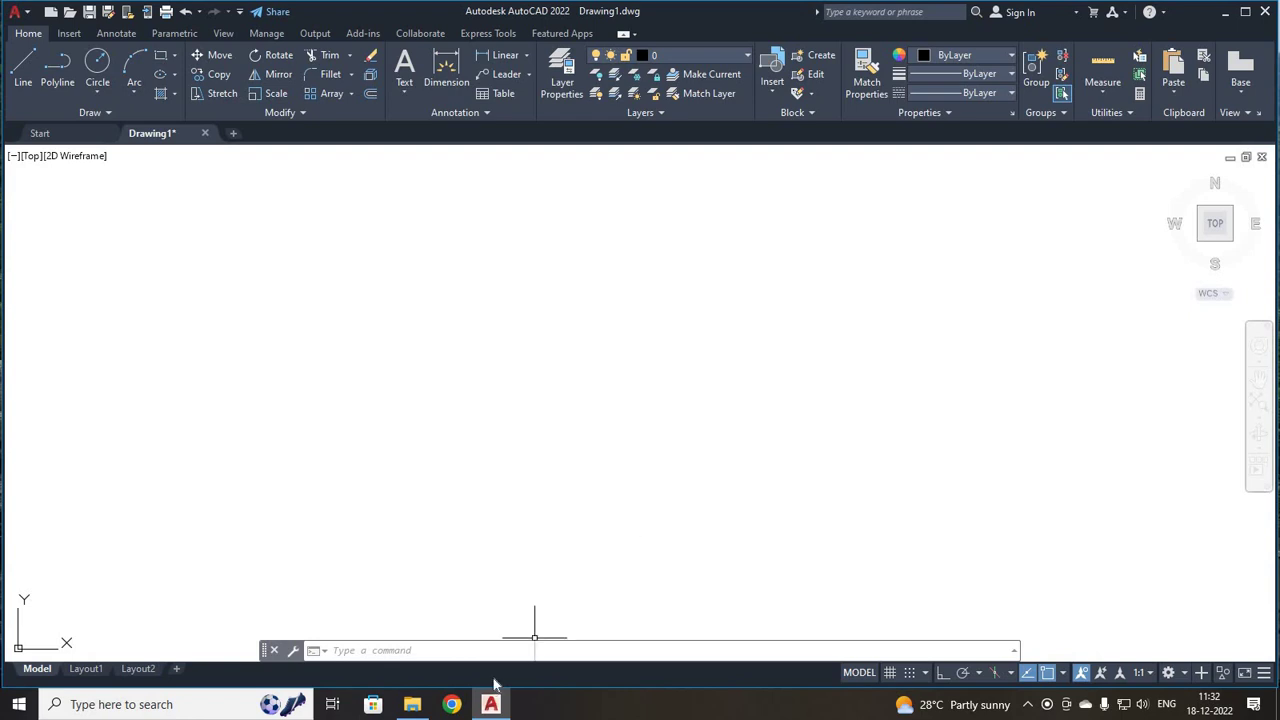
Step: Start IMAGEATTACH and select the lide1 image file
click(446, 651)
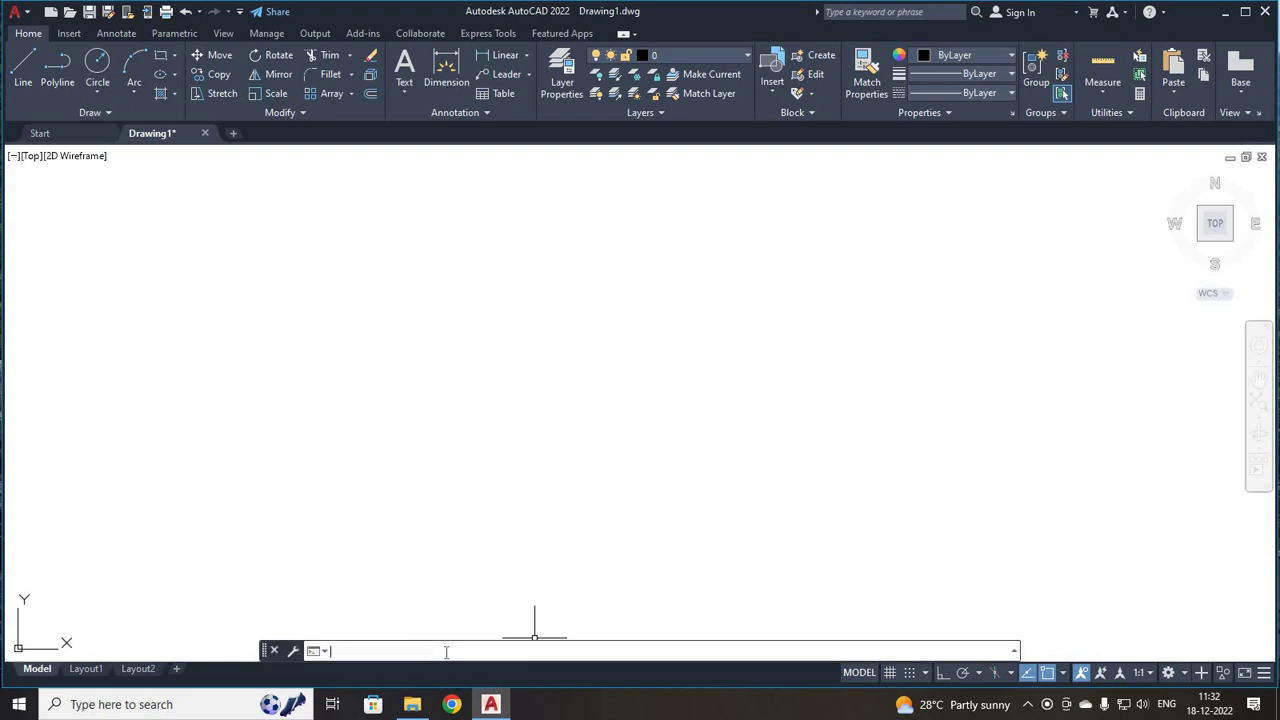
text(IMAge)
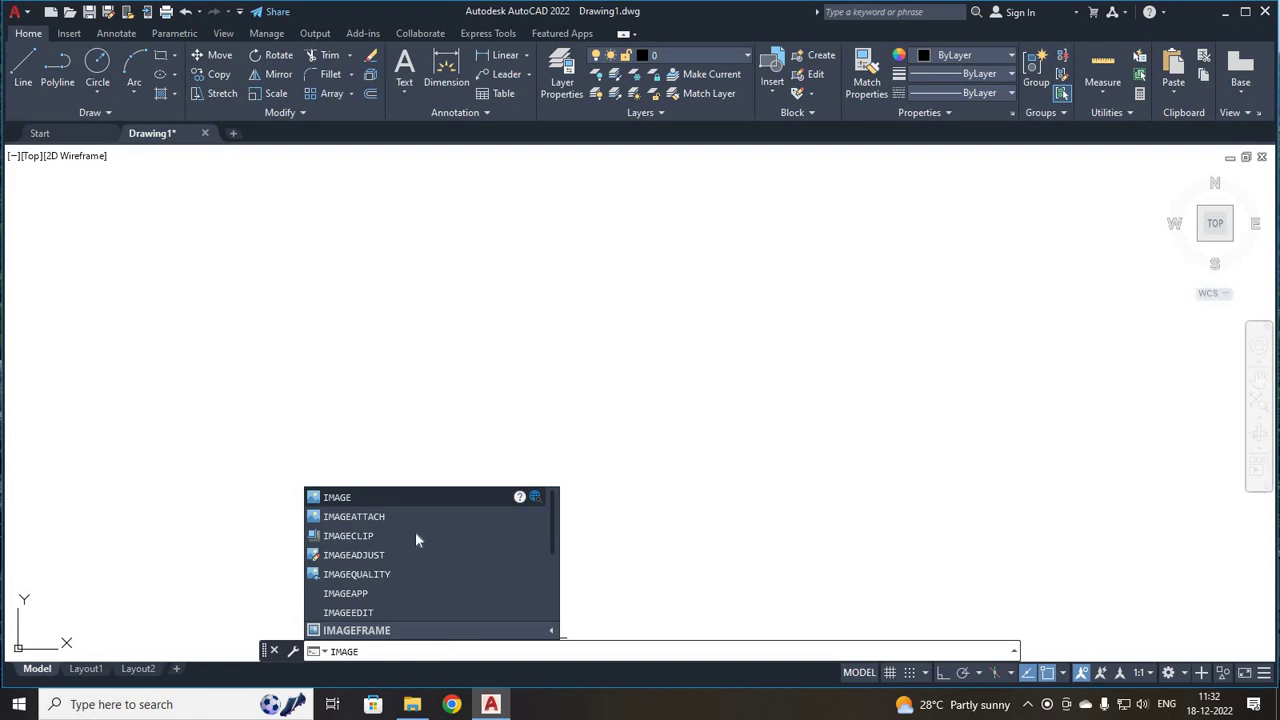
click(395, 520)
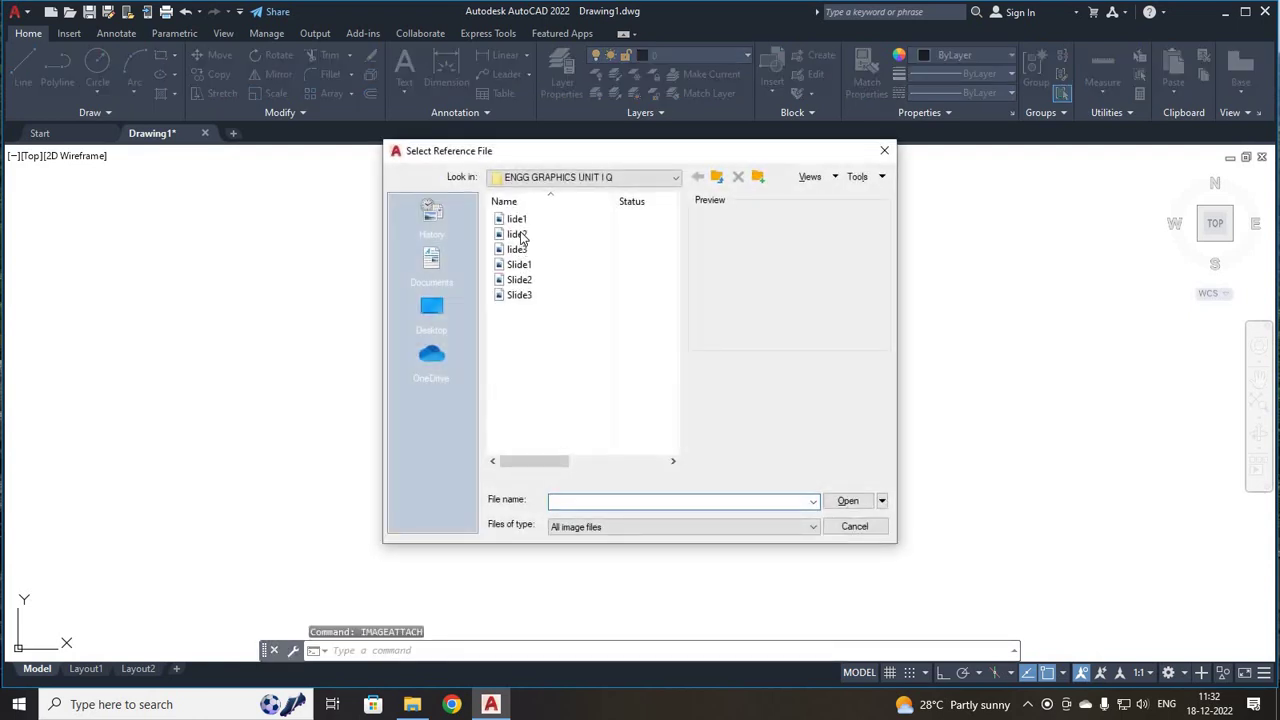
click(515, 219)
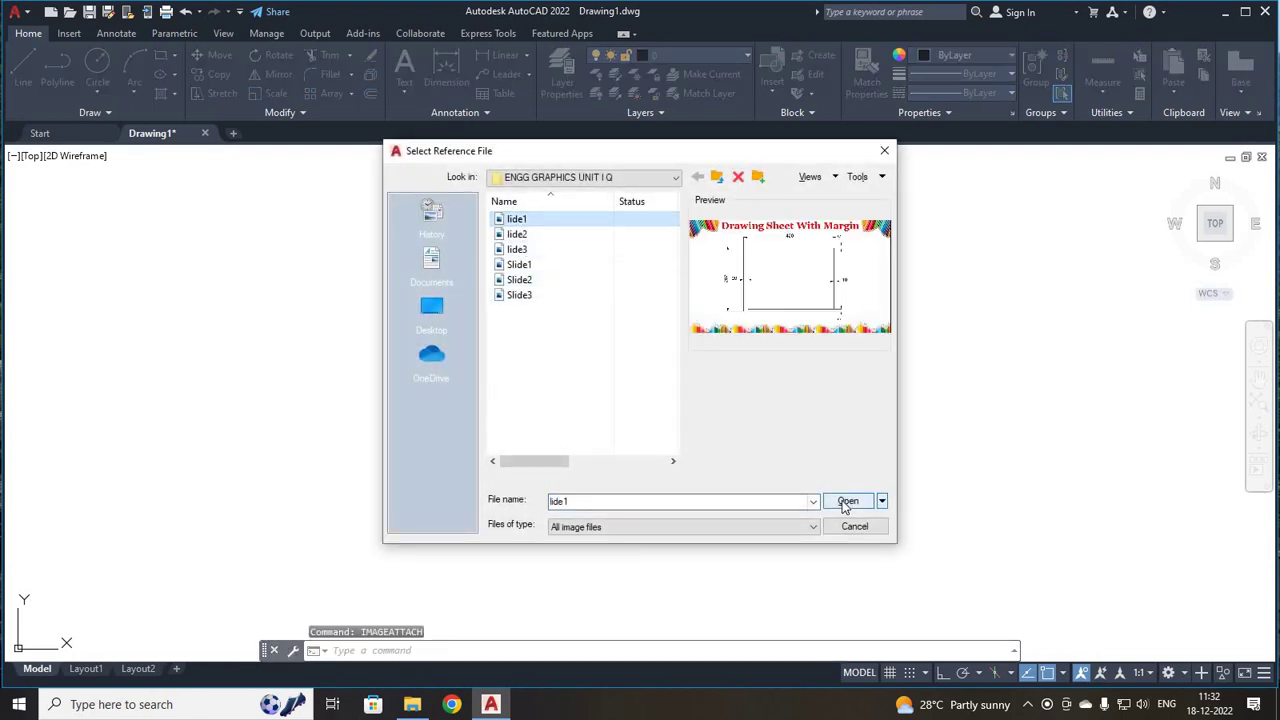
click(846, 502)
Step: Attach the image with No path at scale 0.5, placed at the top-left
click(708, 297)
click(690, 310)
click(776, 292)
double_click(757, 313)
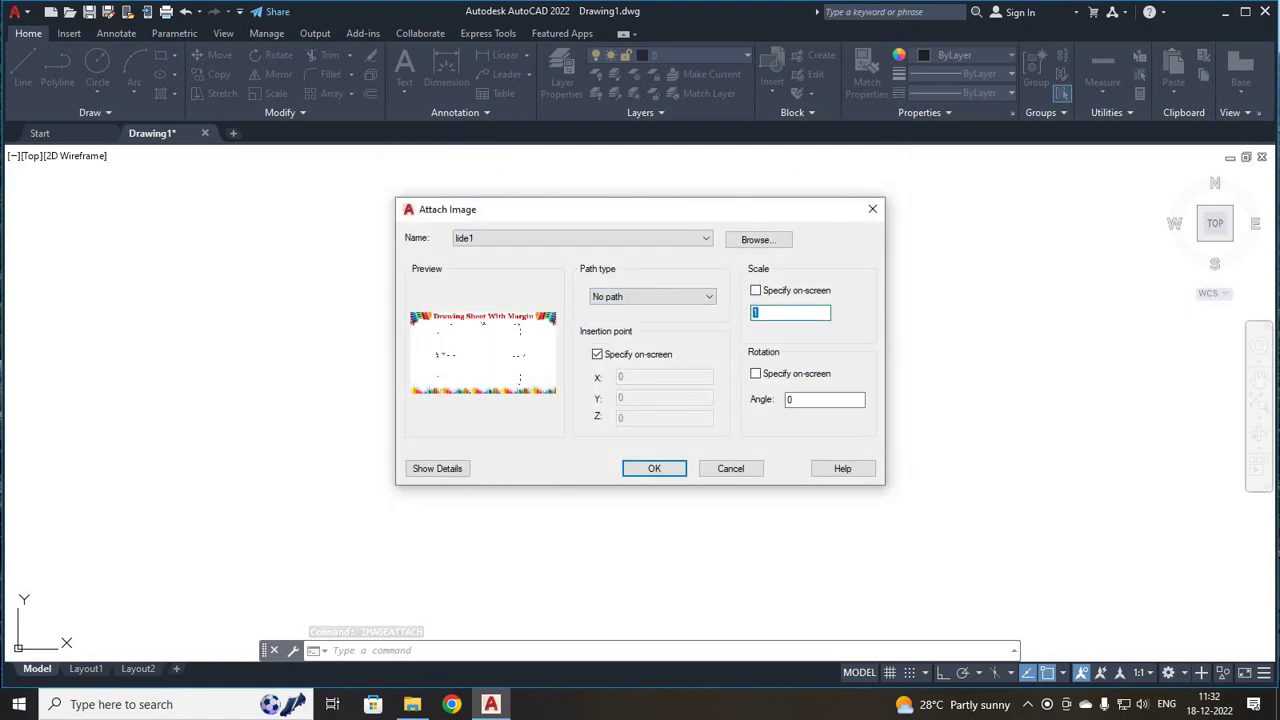
text(0.5)
click(655, 472)
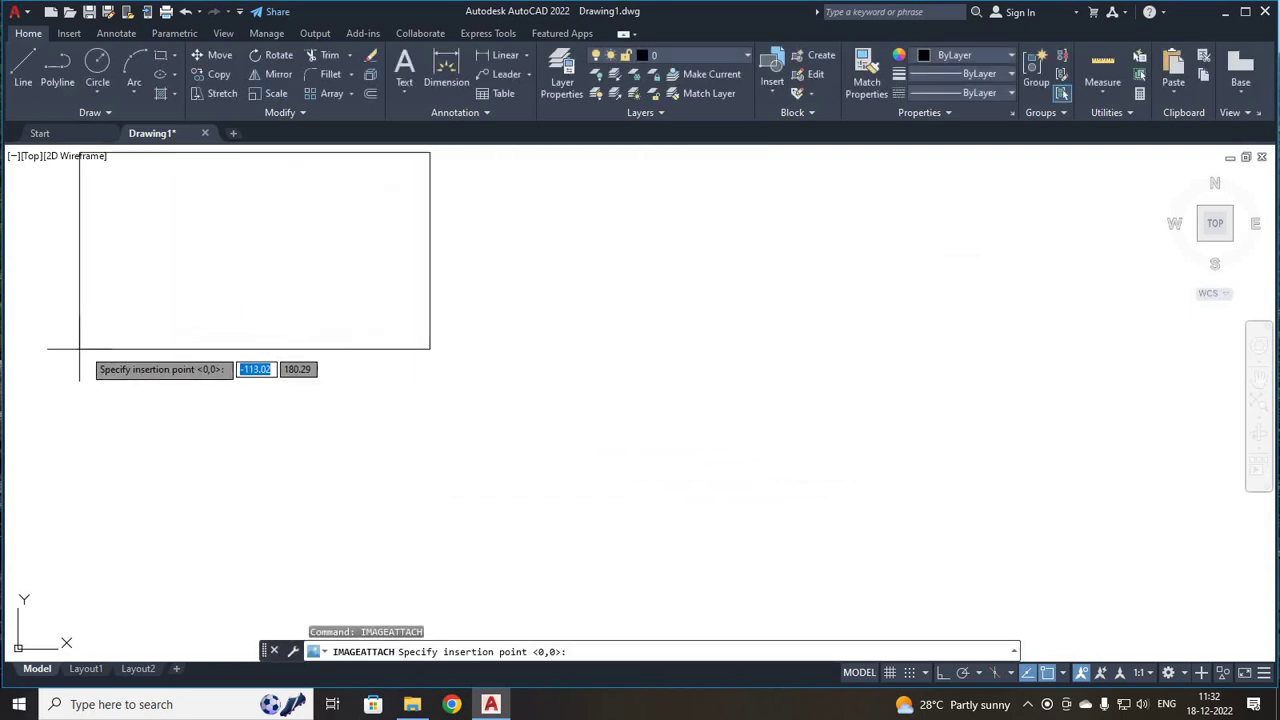
click(11, 362)
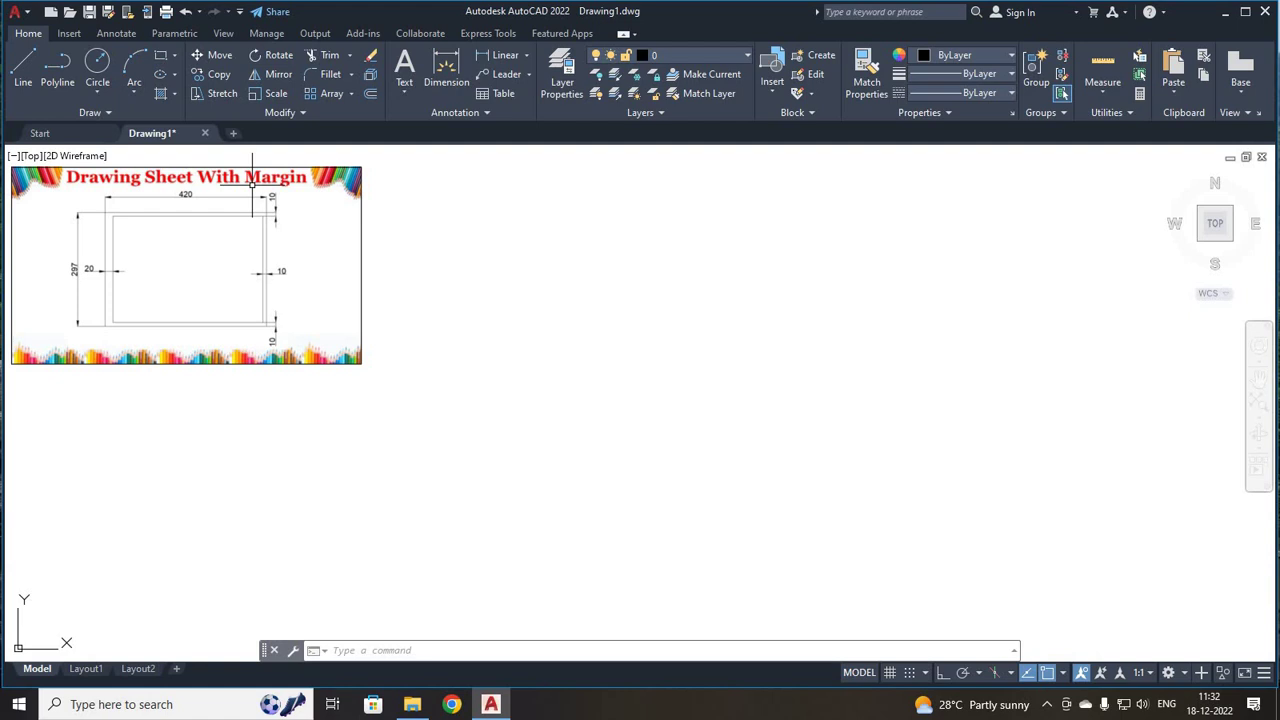
Step: Turn on Display Lineweight in the Lineweight Settings
click(1011, 76)
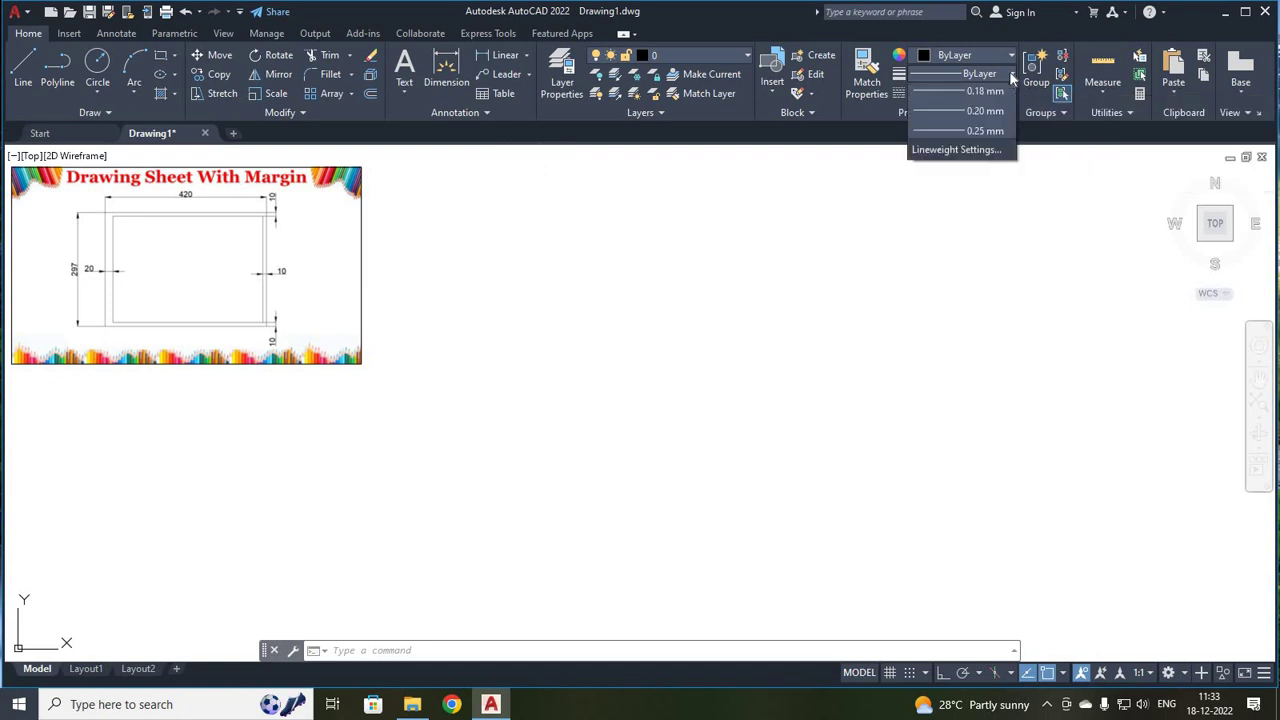
scroll(966, 311, down, 1)
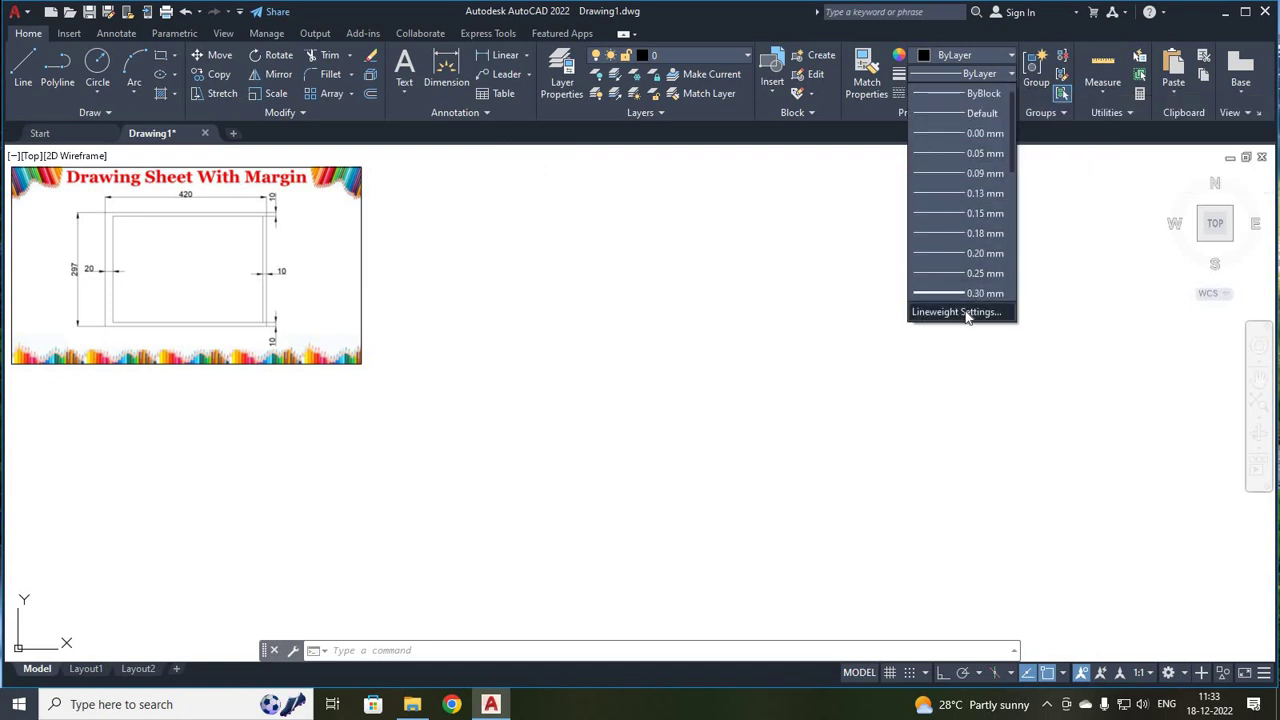
click(960, 312)
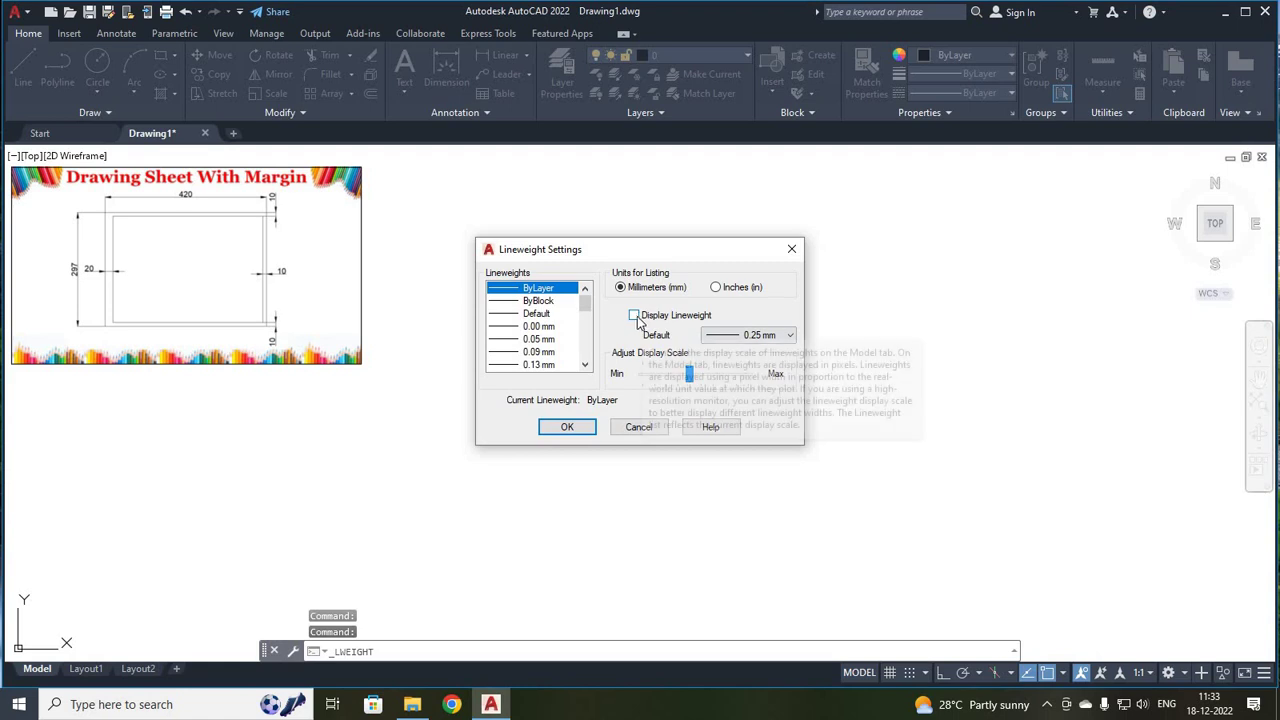
click(634, 316)
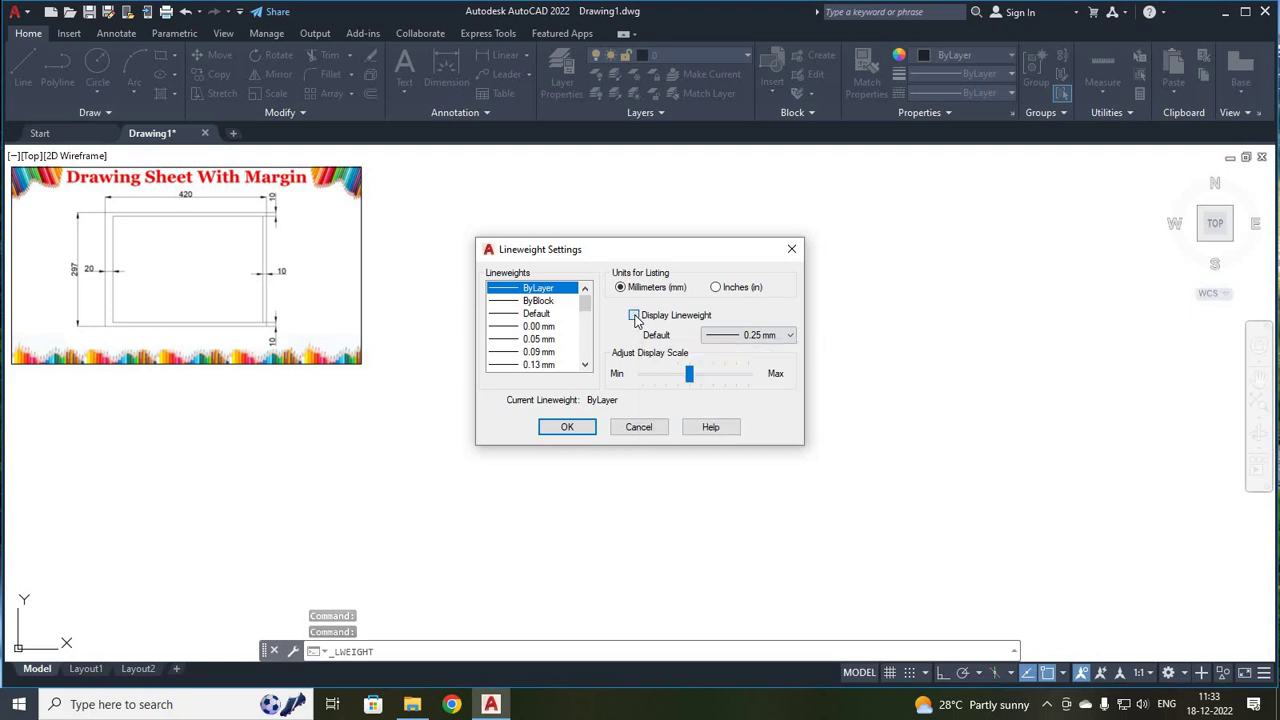
click(567, 427)
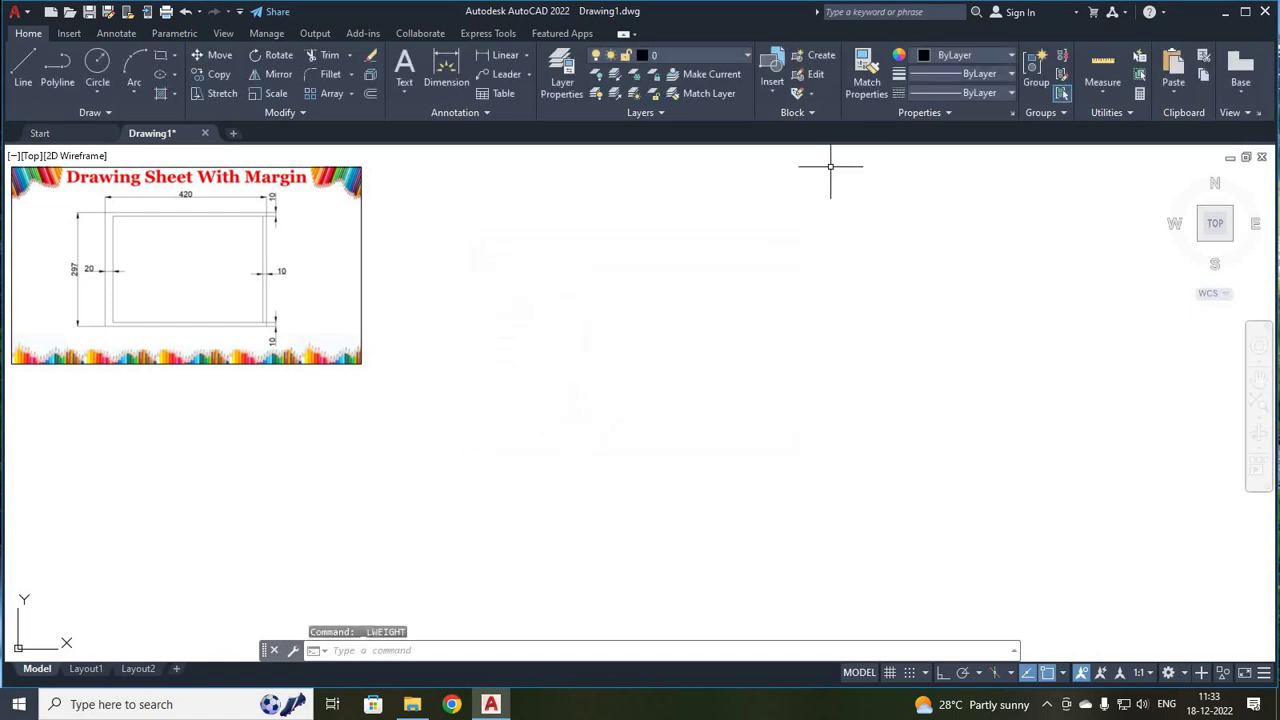
Step: Set the current lineweight to 0.50 mm and start the Line tool
click(997, 75)
scroll(985, 200, down, 2)
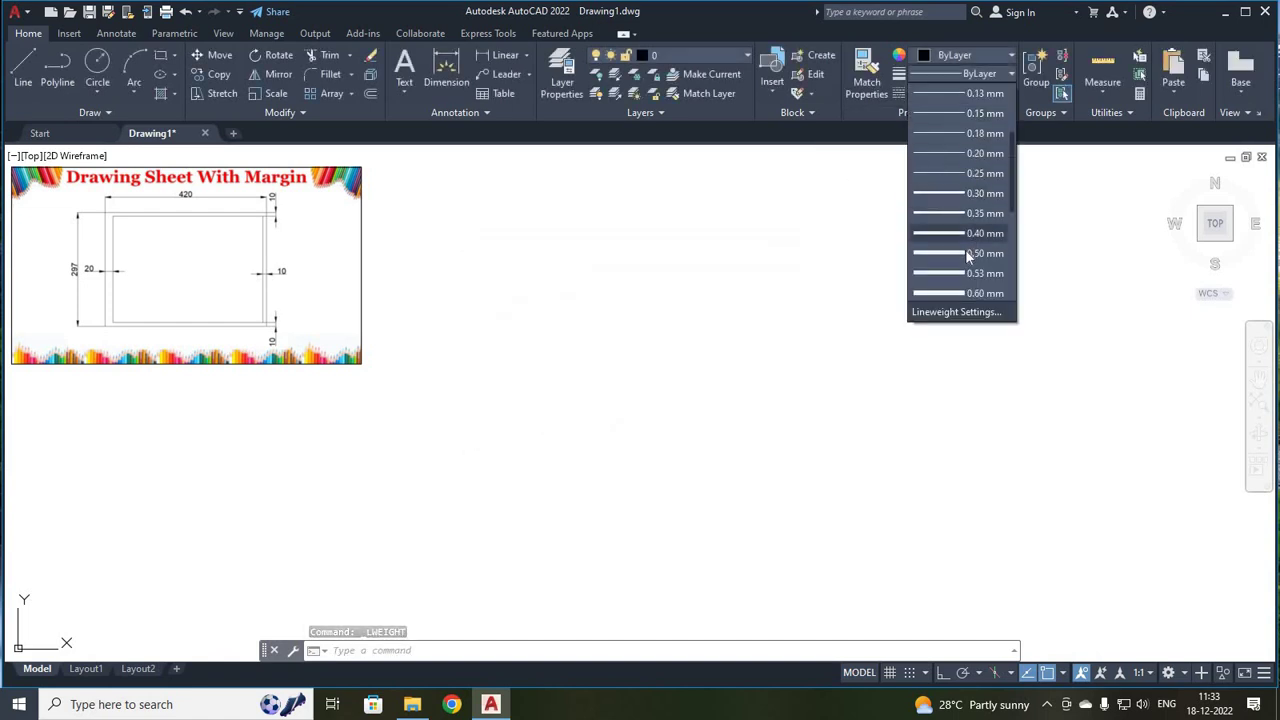
click(967, 253)
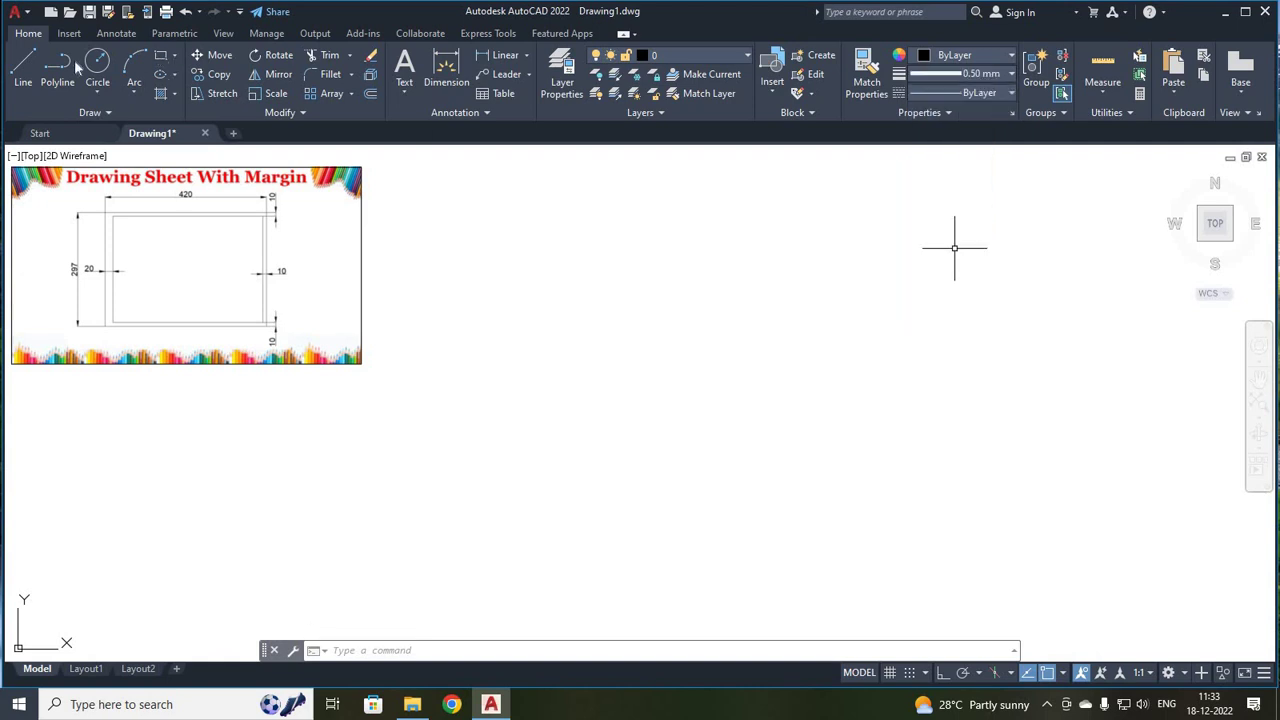
click(14, 68)
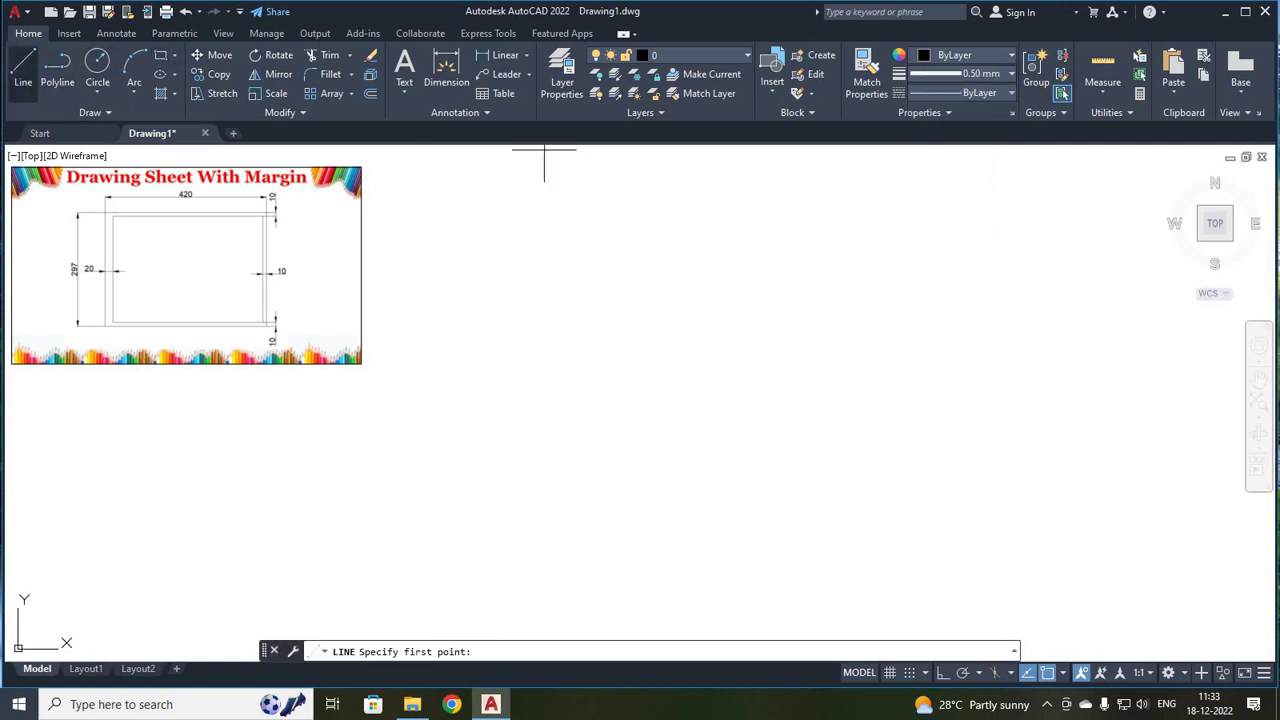
Step: Draw the outer border with Ortho on: lines of 420, 297, 420 and 297
click(398, 615)
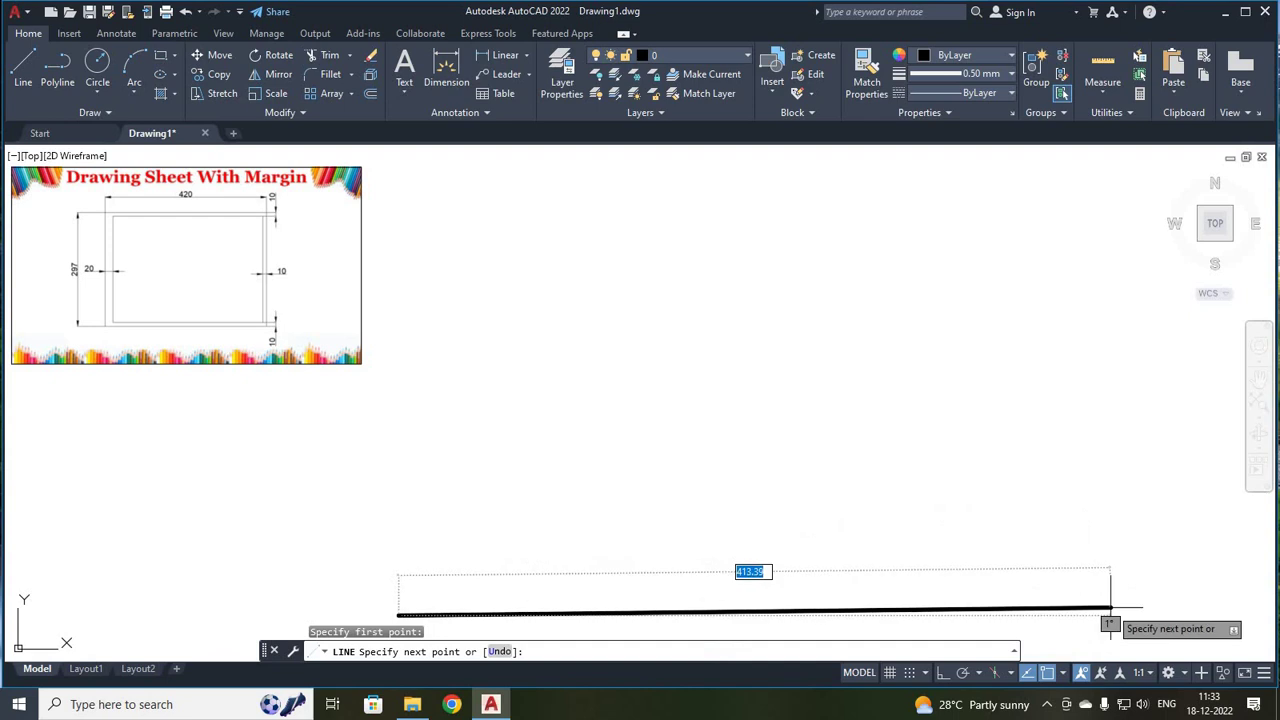
key(F8)
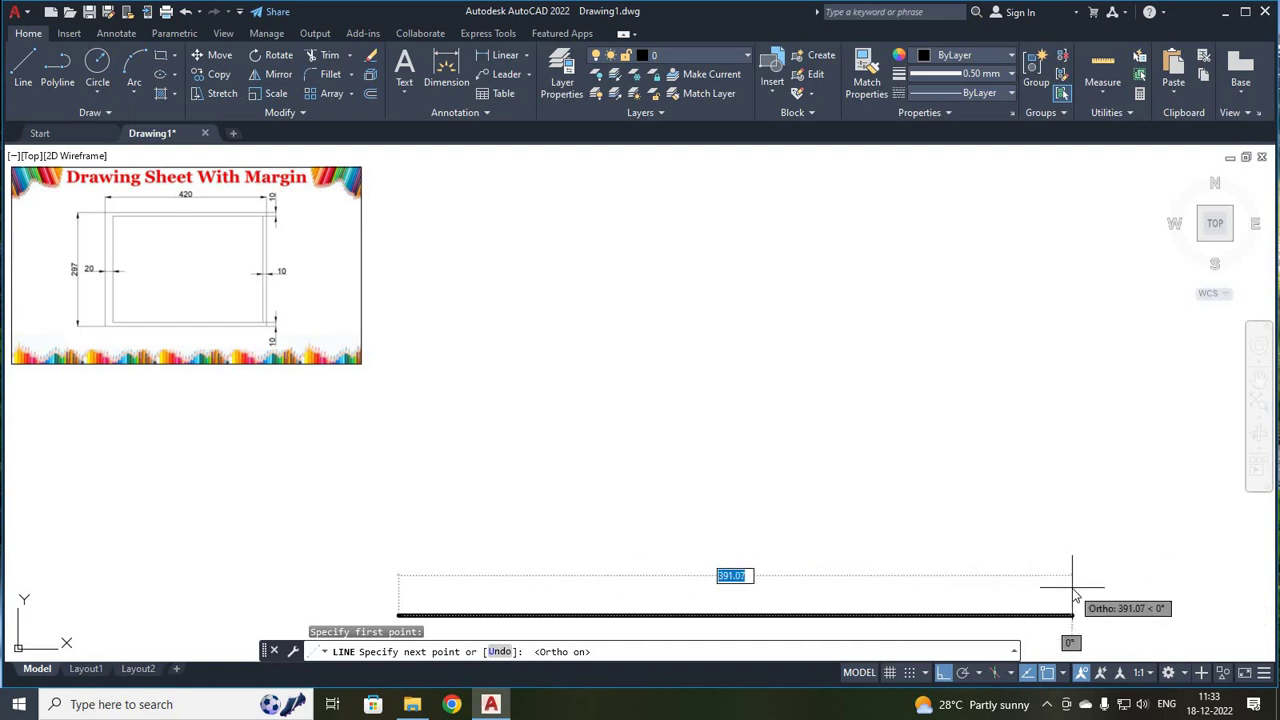
text(420)
key(Return)
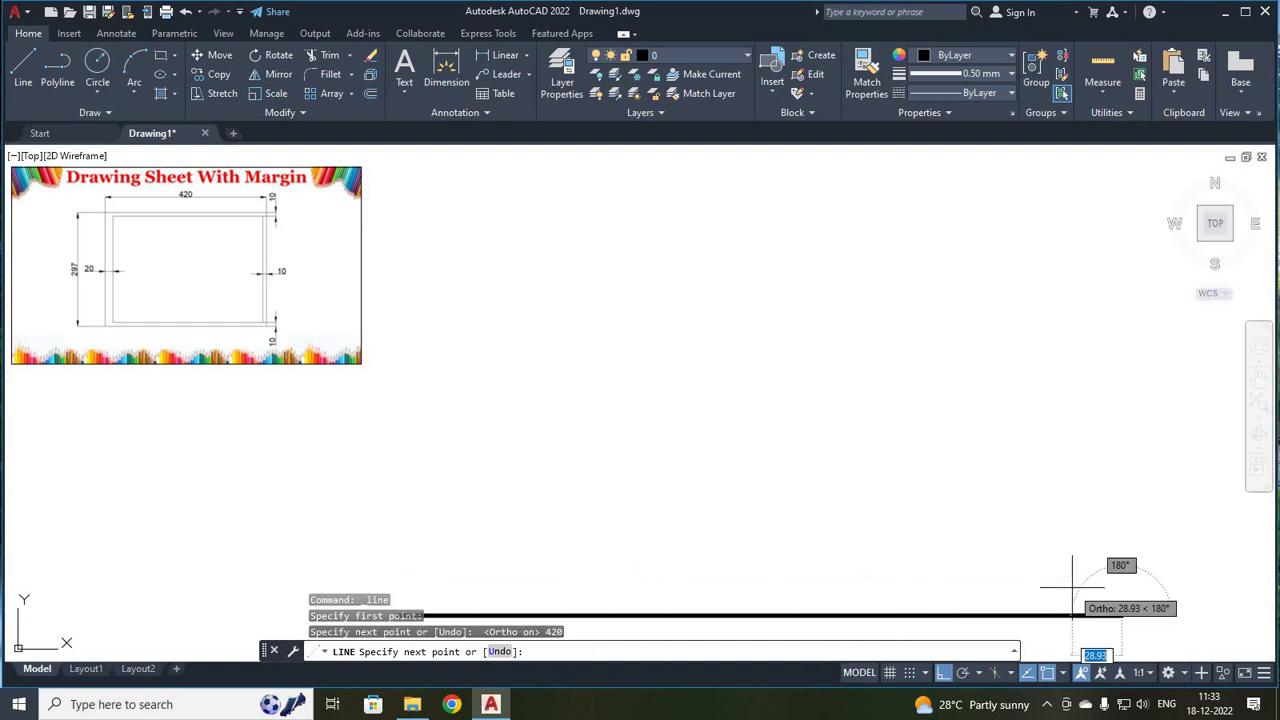
text(297)
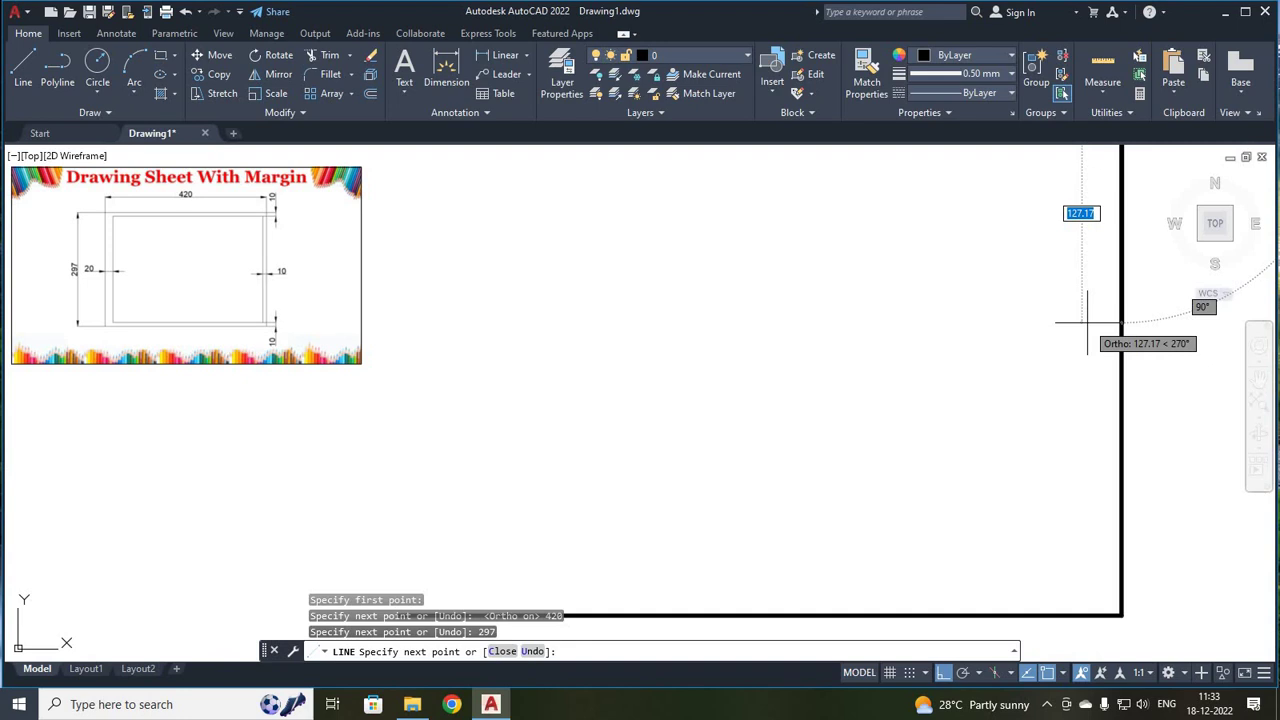
scroll(1087, 322, down, 1)
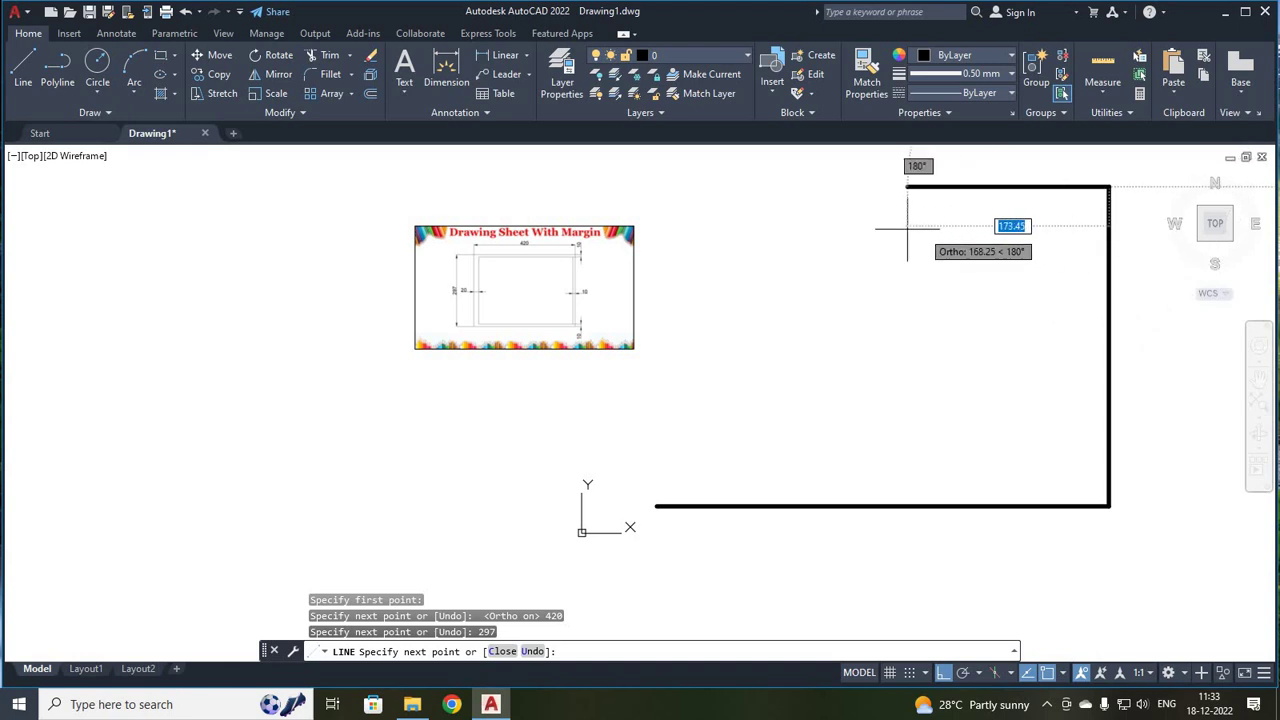
text(420)
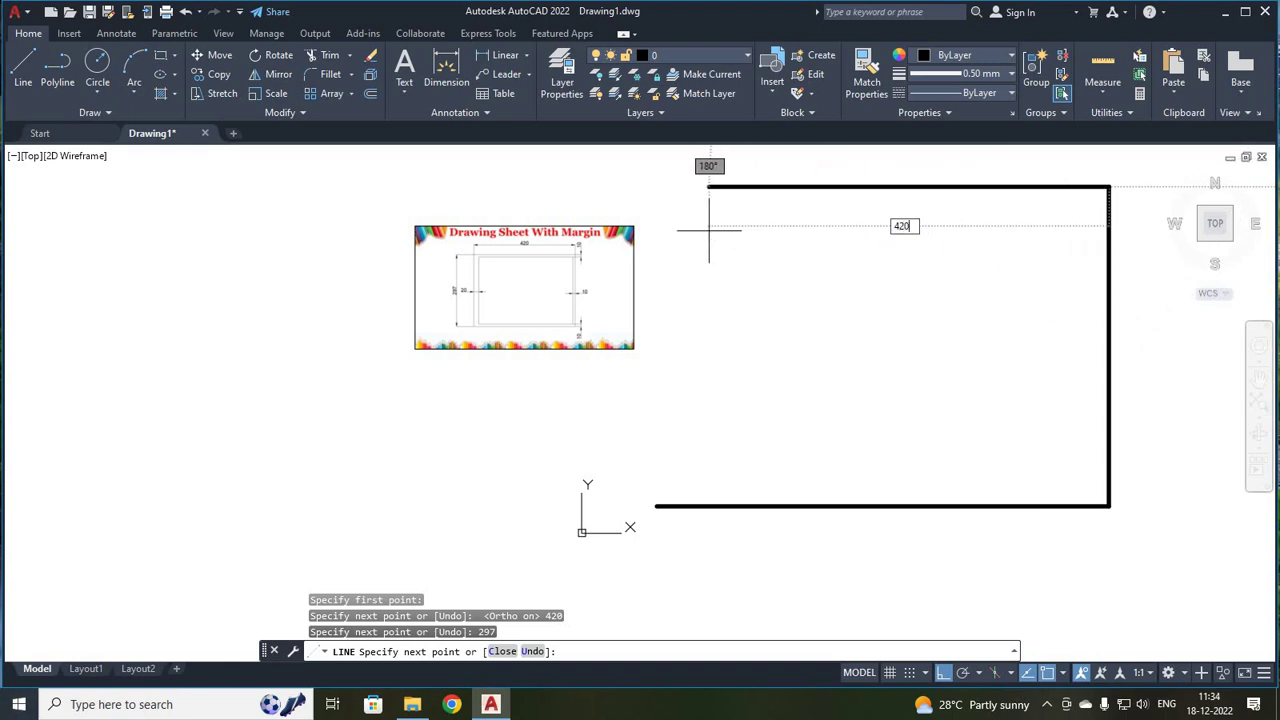
key(Return)
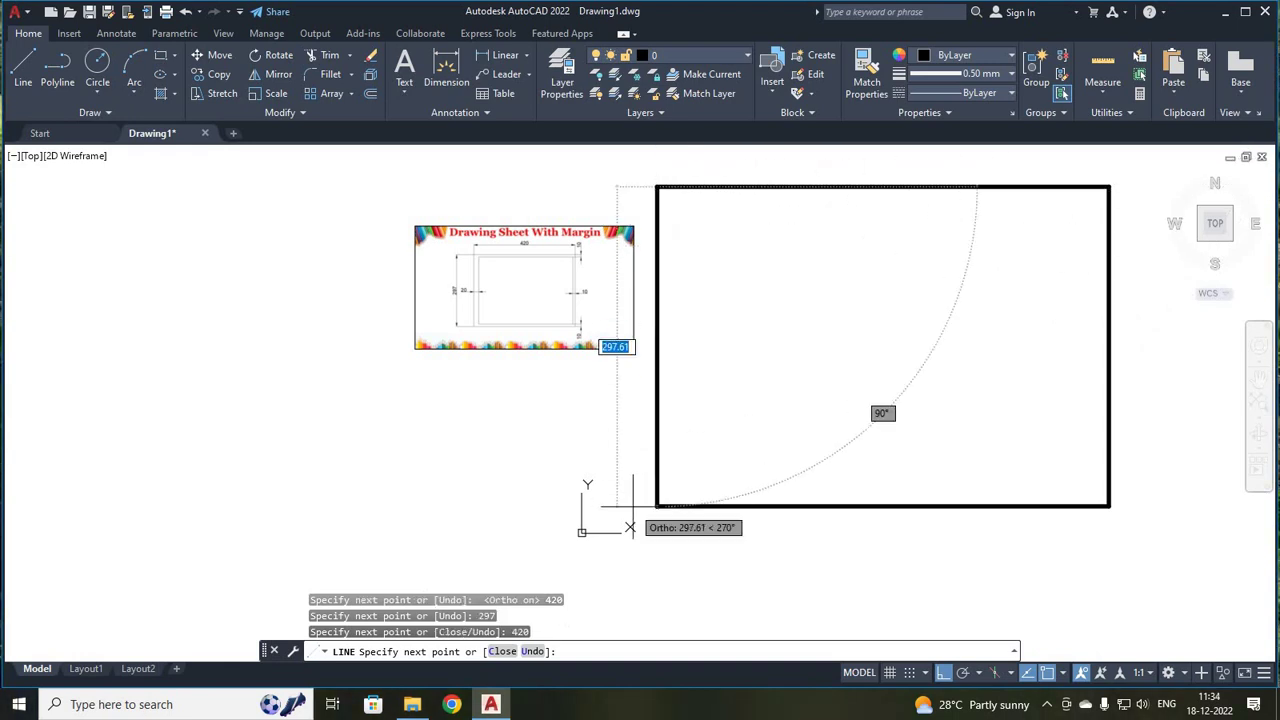
text(2)
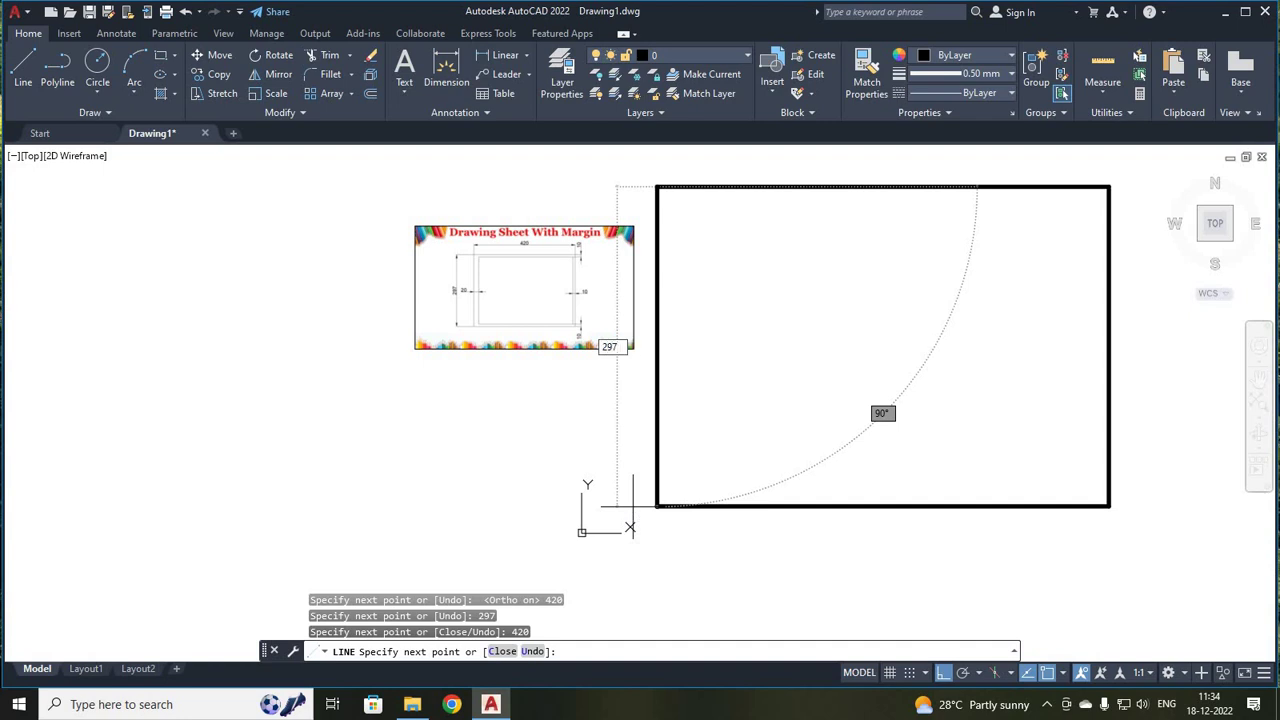
key(Return)
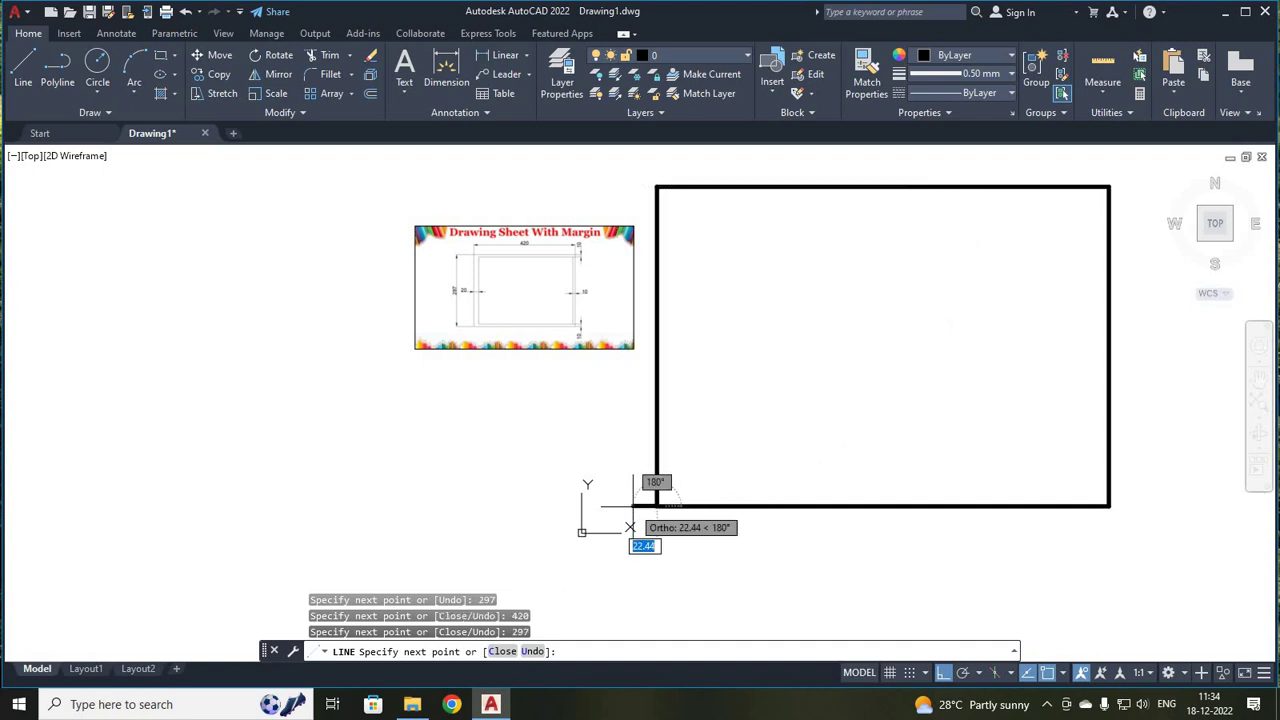
key(Escape)
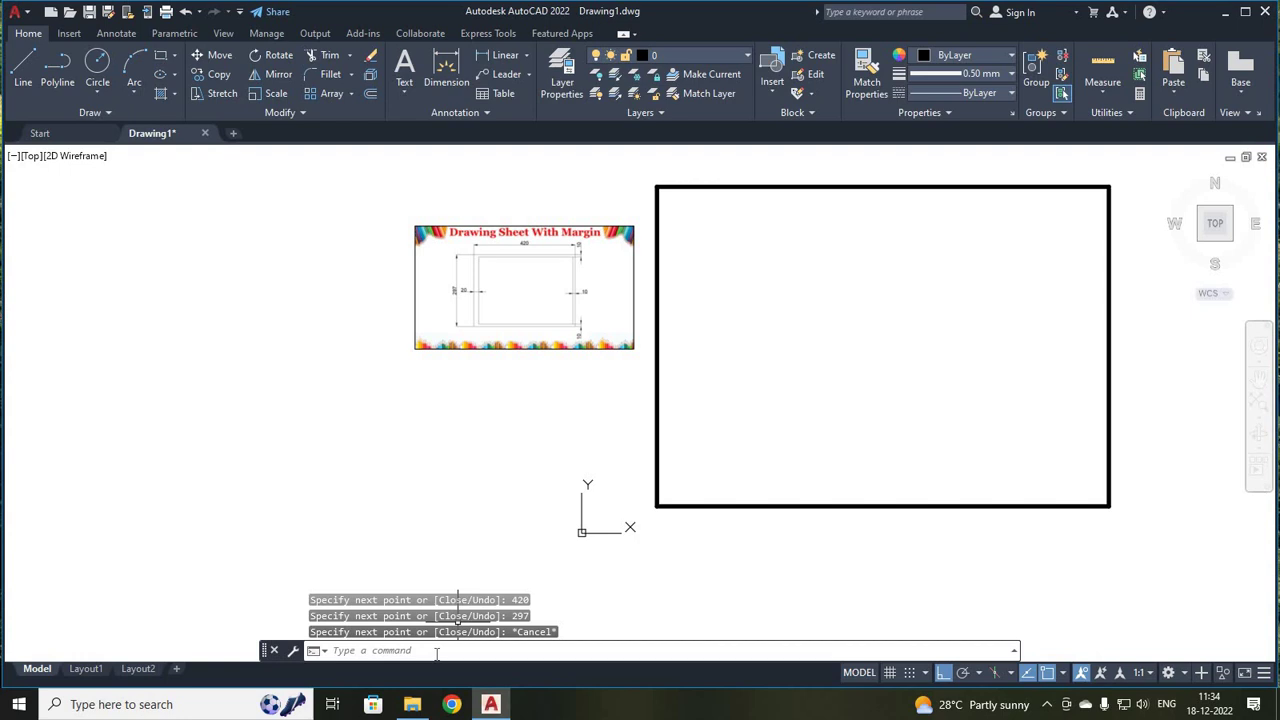
Step: Zoom Window around the 420×297 rectangle so it fills the view
click(436, 651)
text(zoom)
key(Return)
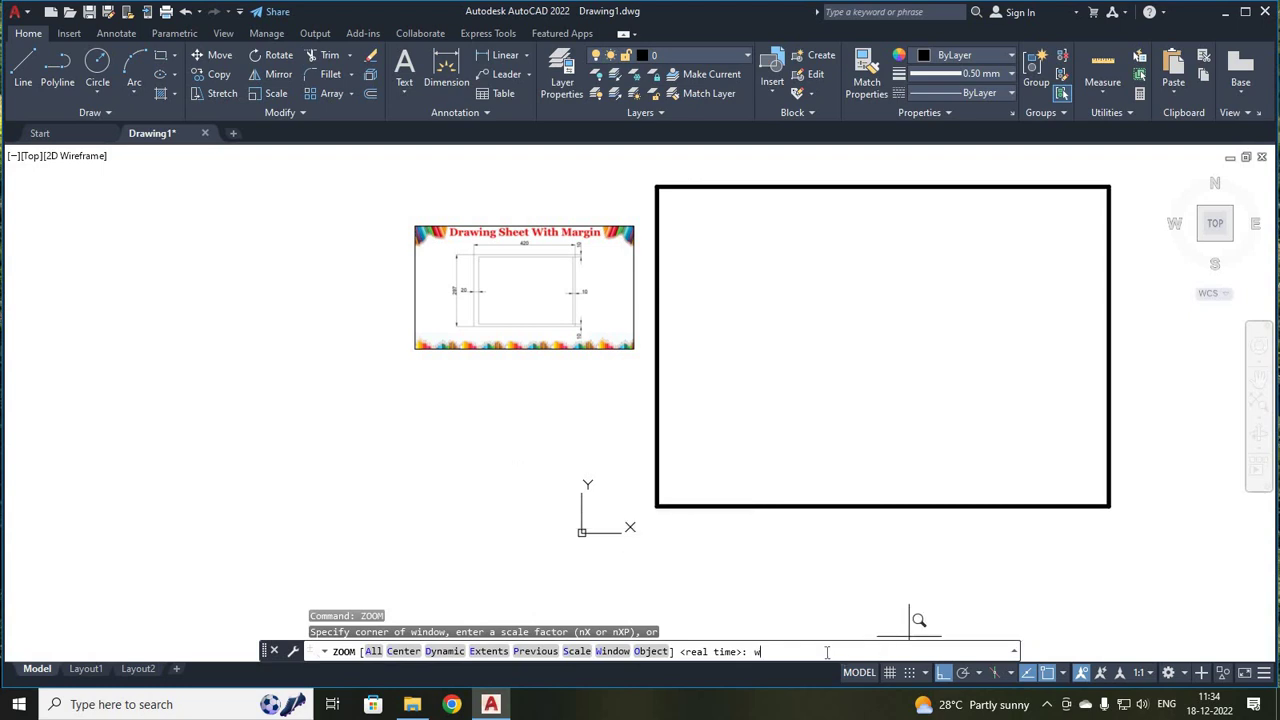
key(Return)
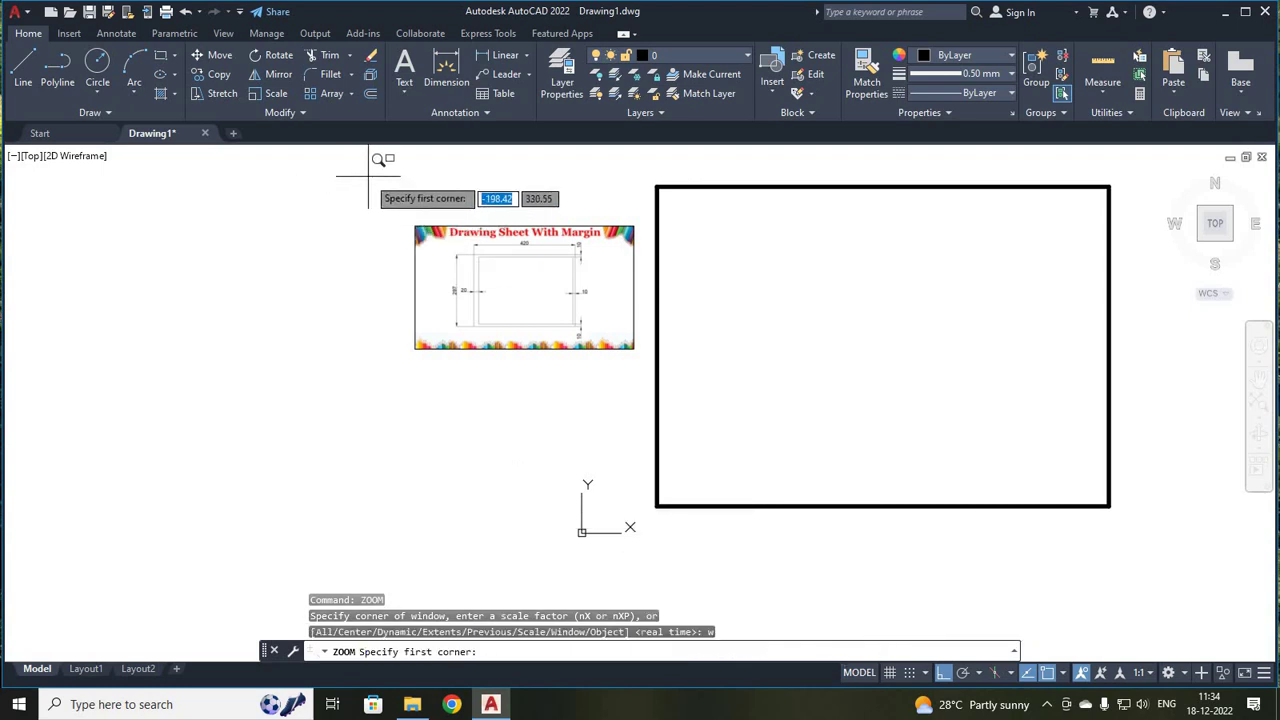
click(373, 163)
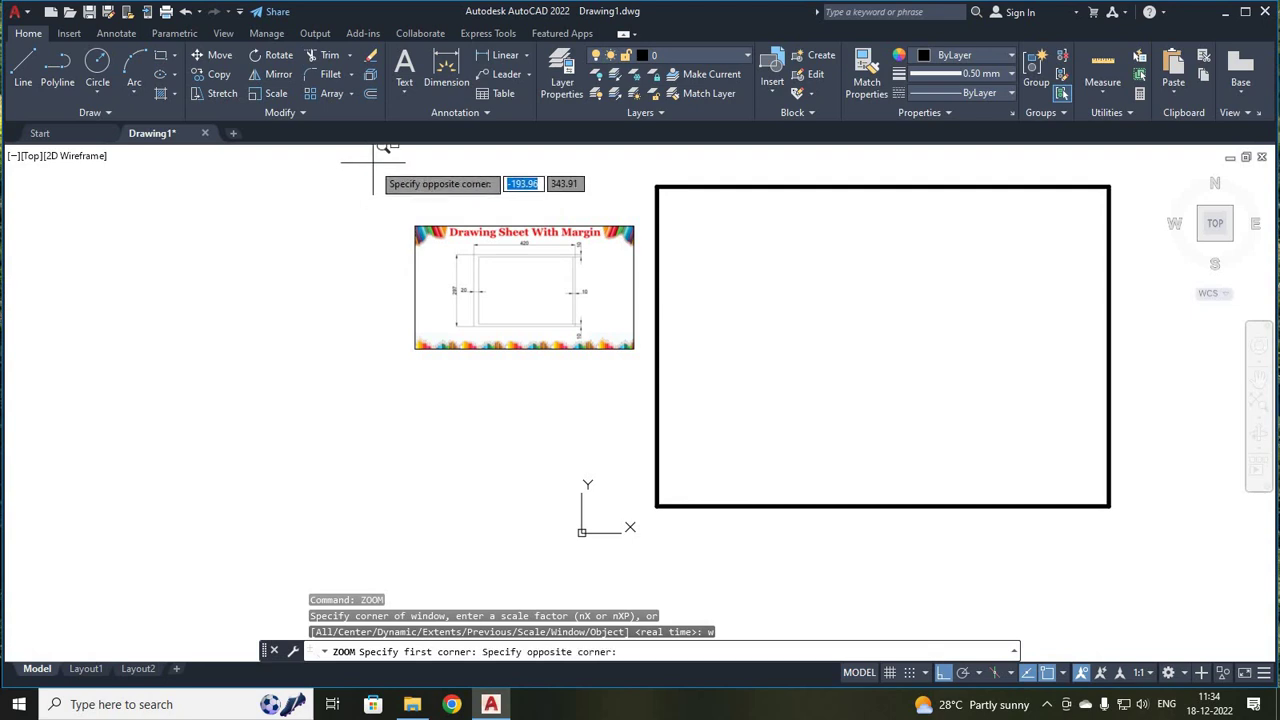
click(1184, 546)
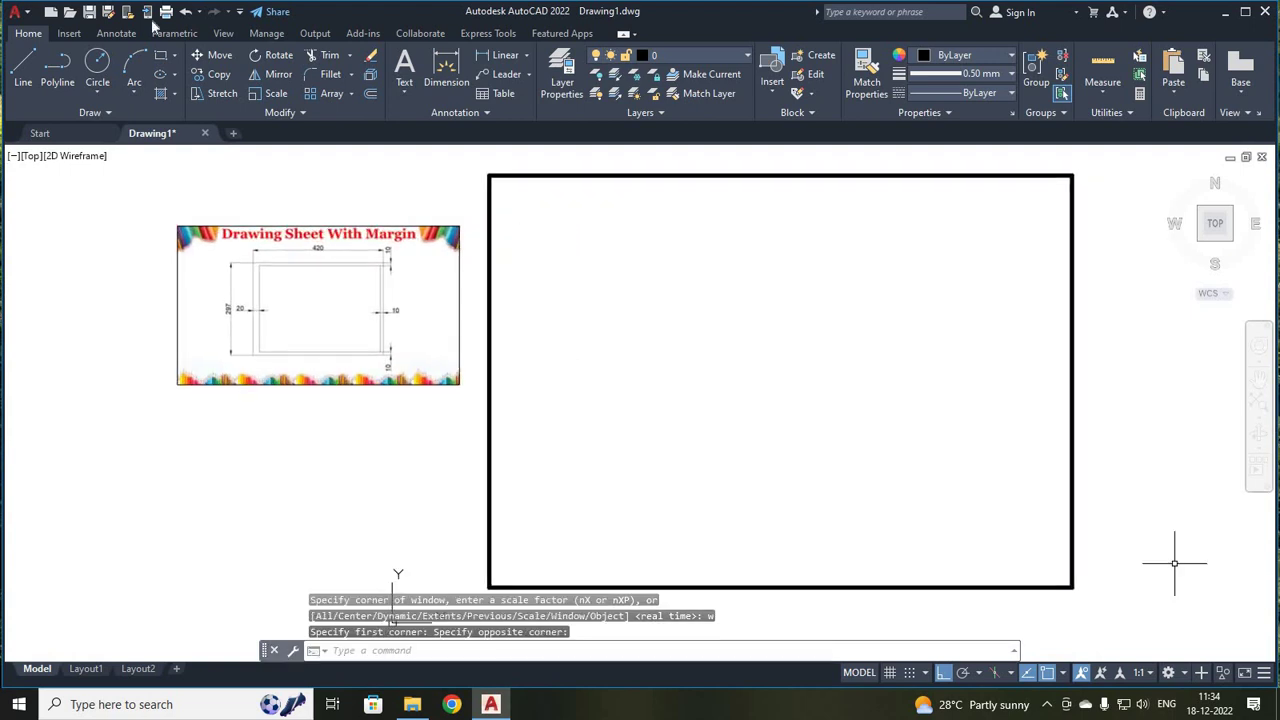
Step: Switch to 0.30 mm lineweight and start a line with a 20 lead-in from the lower-left
click(1001, 76)
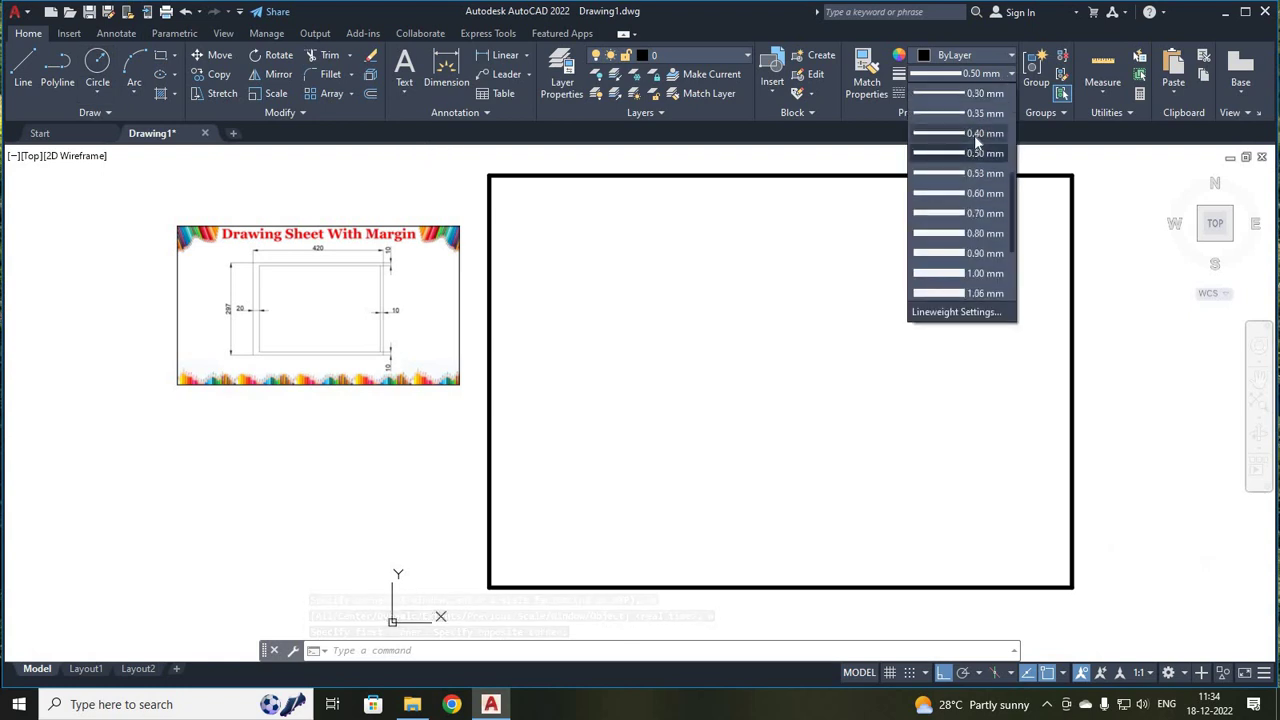
click(975, 93)
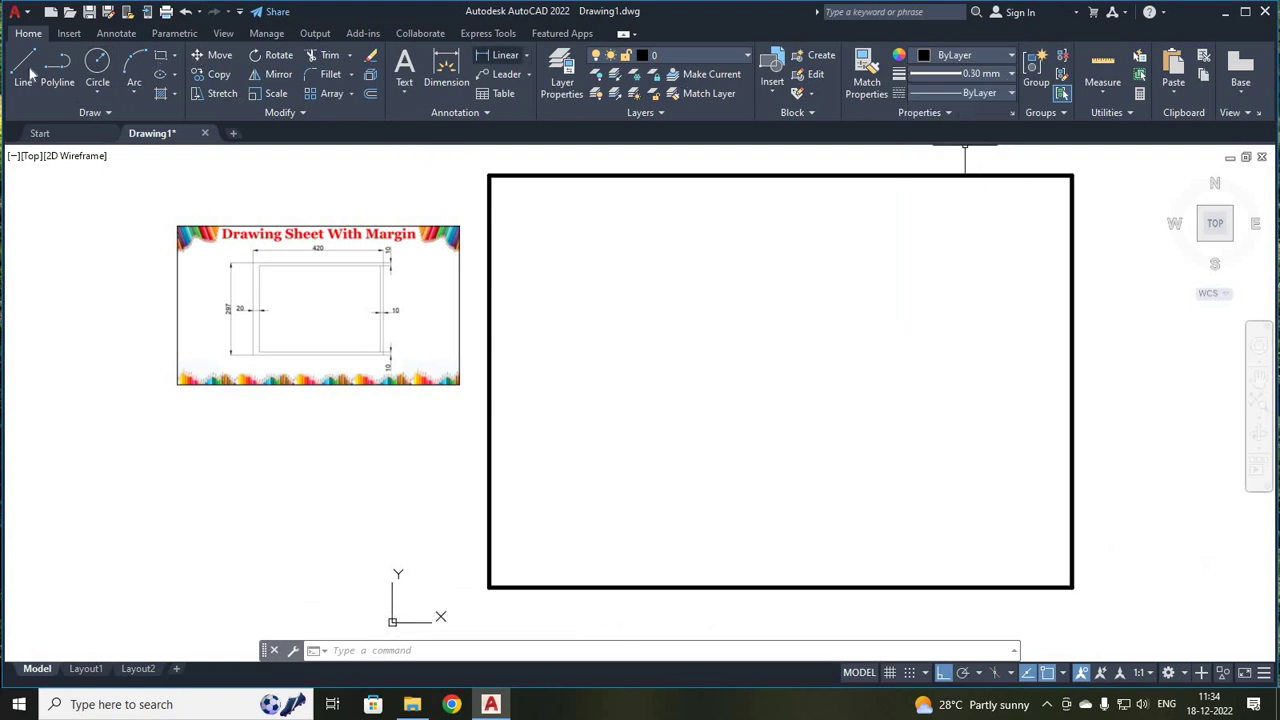
click(27, 70)
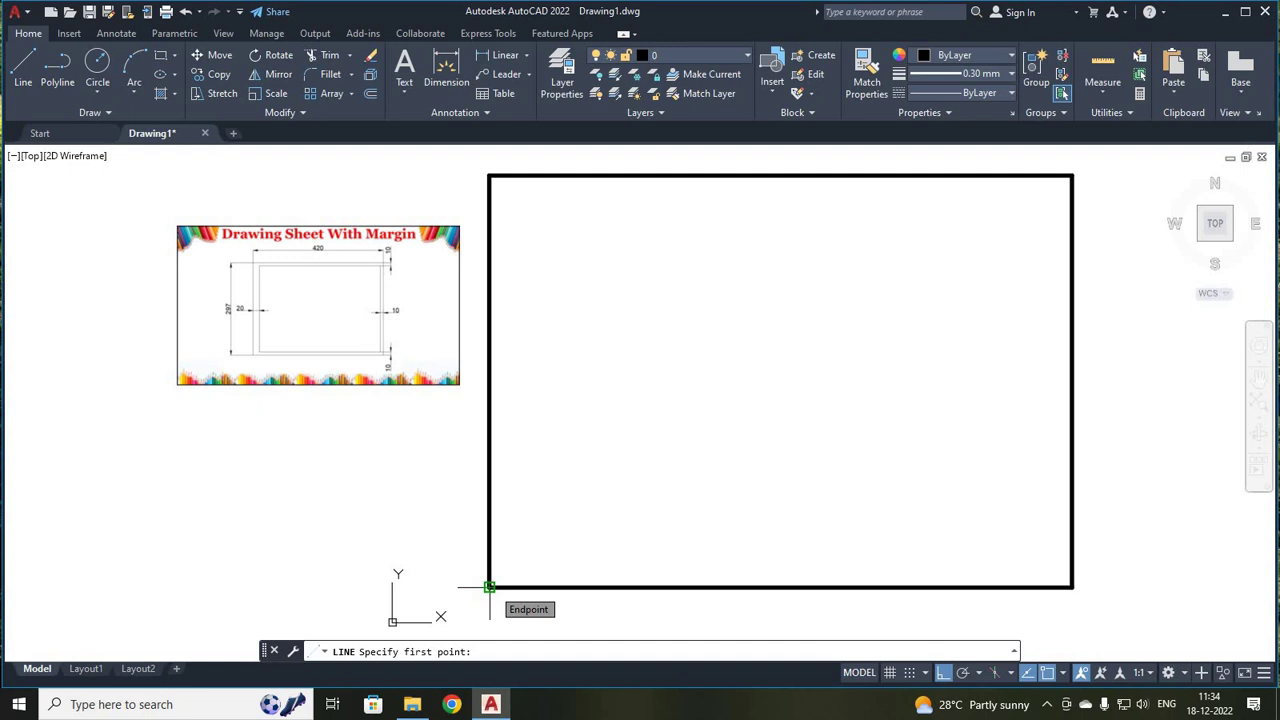
click(489, 587)
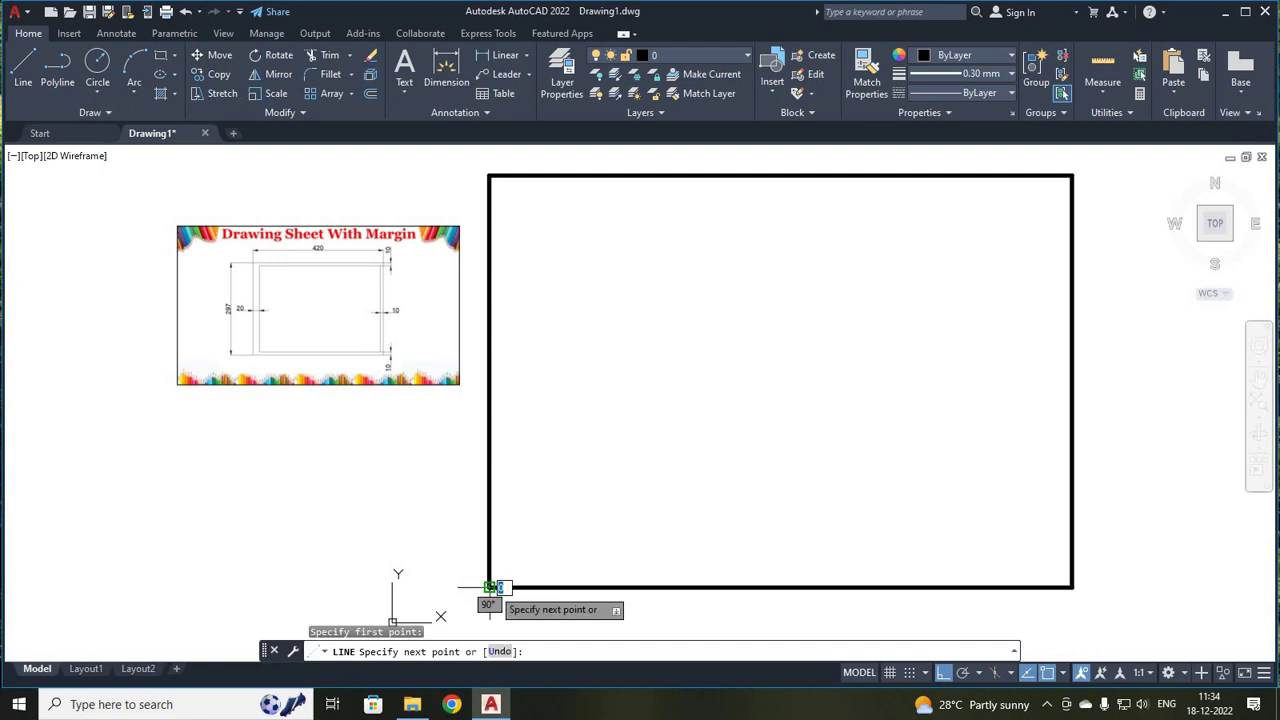
text(20)
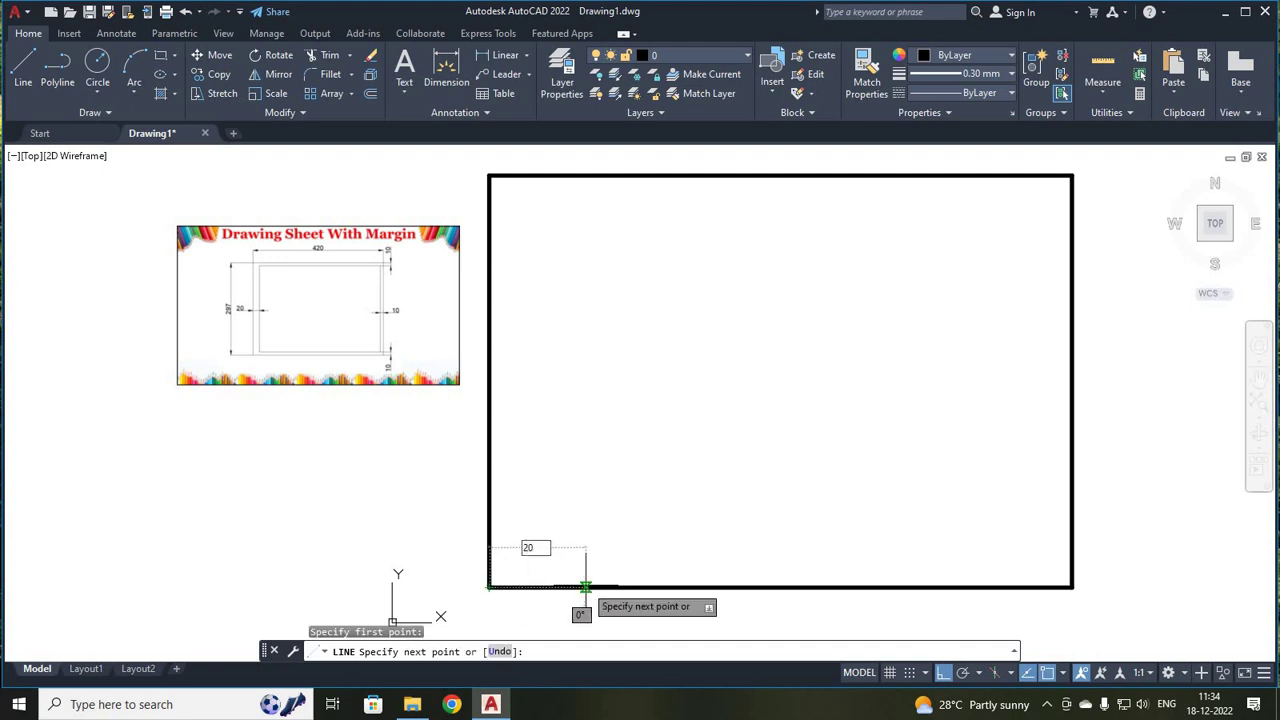
key(Return)
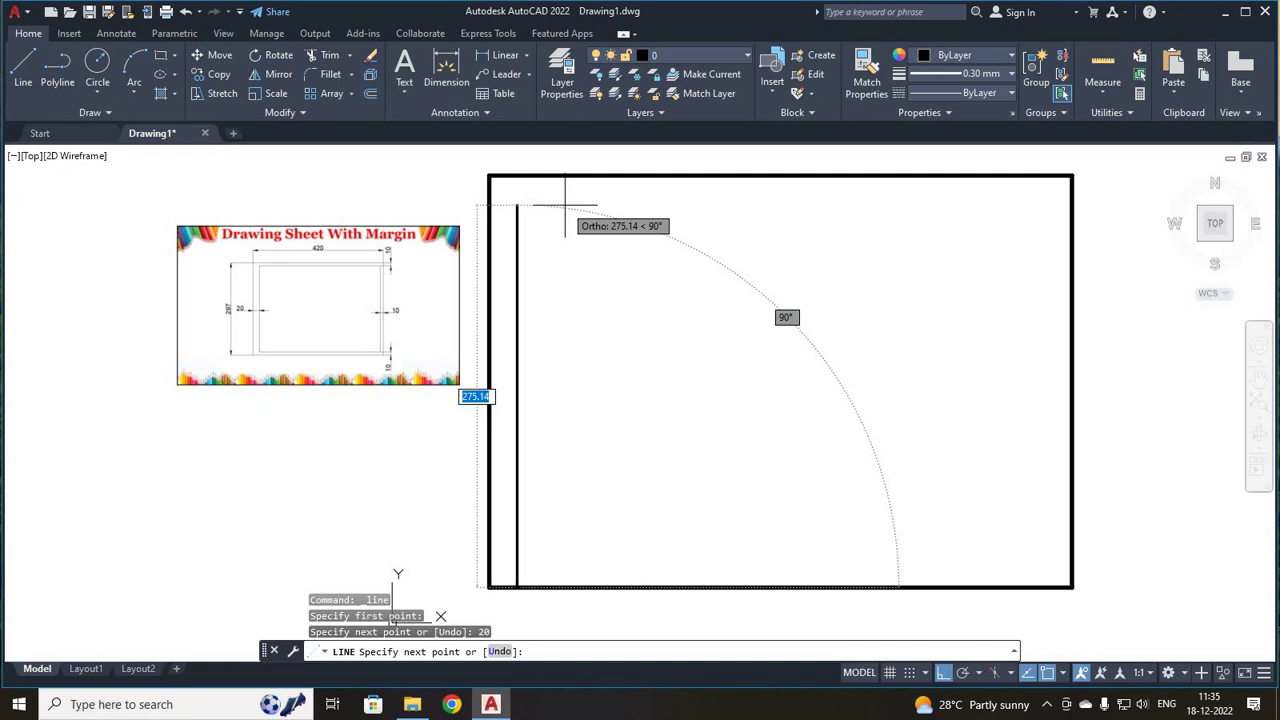
Step: Draw margin sides of 277, 390 and 267, fixing one wrong segment, closing at lower-left
text(277)
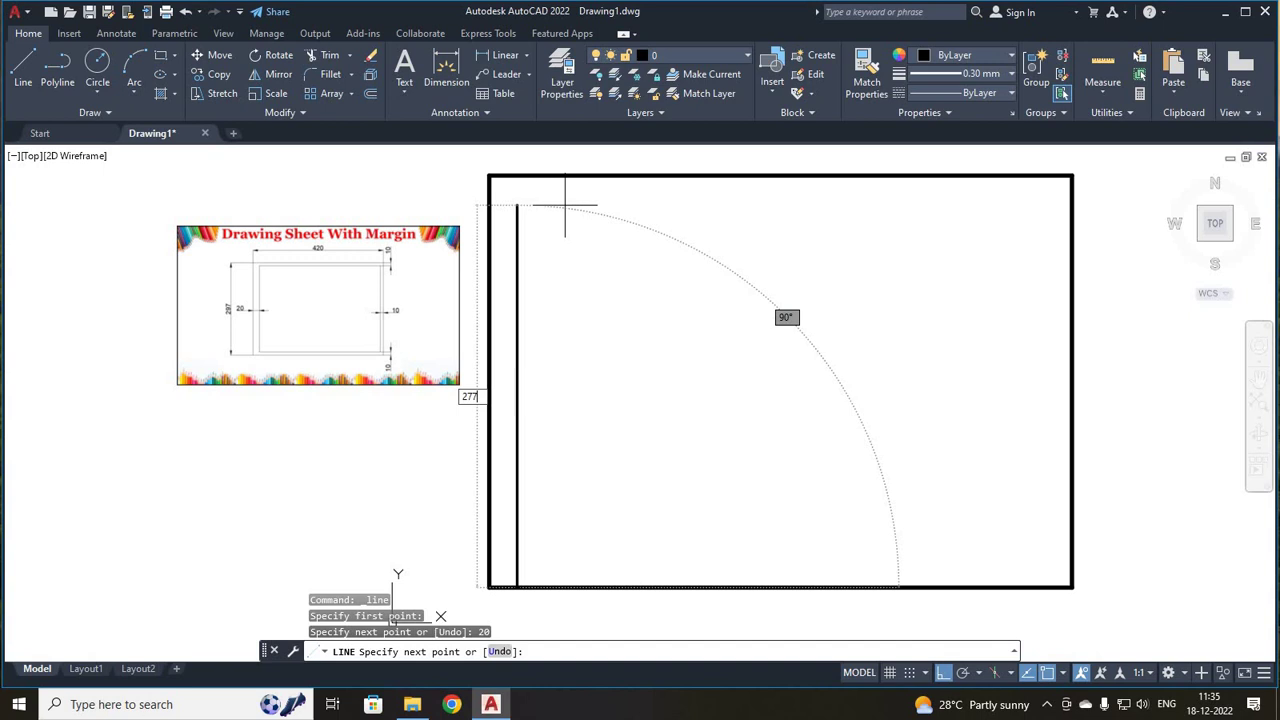
key(Return)
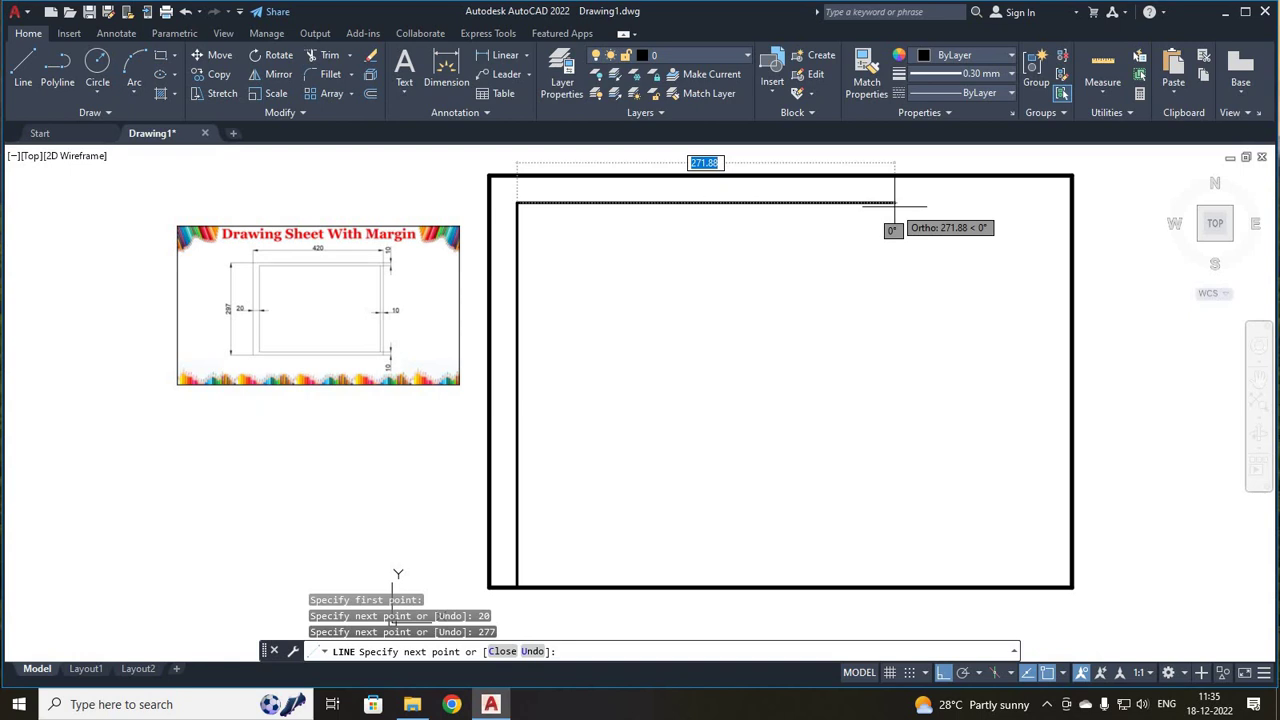
text(390)
key(Return)
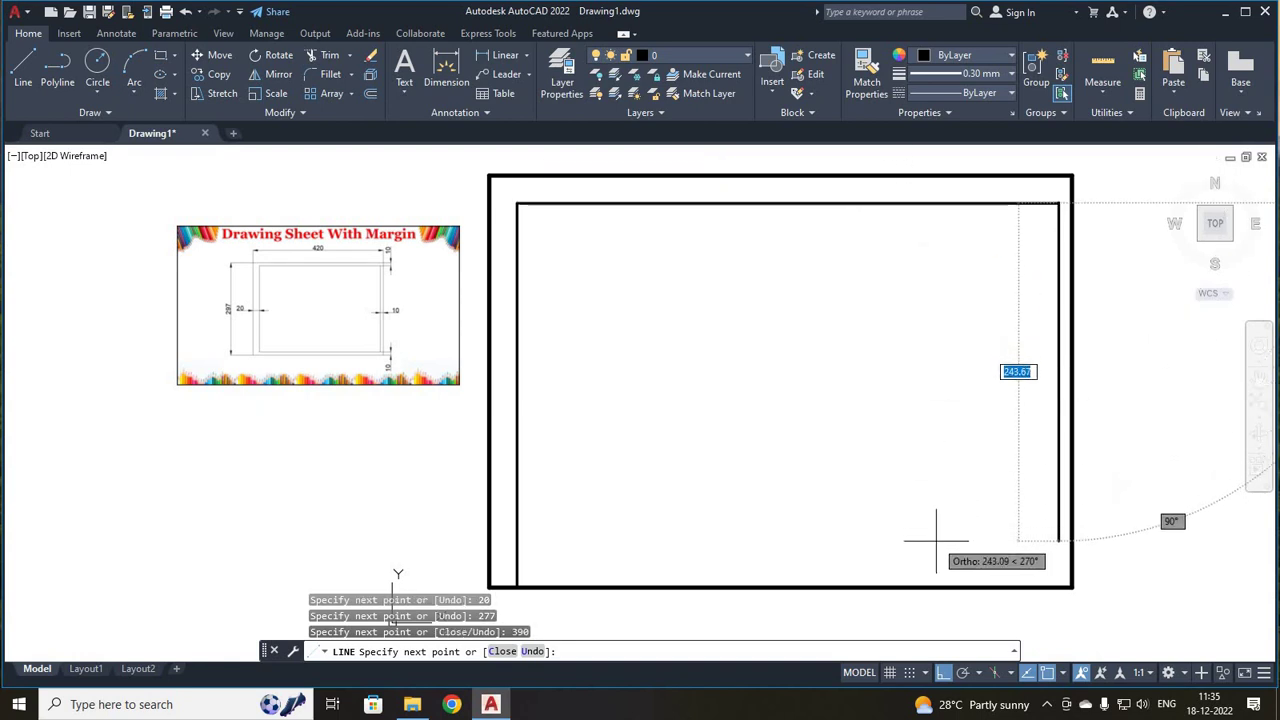
text(277)
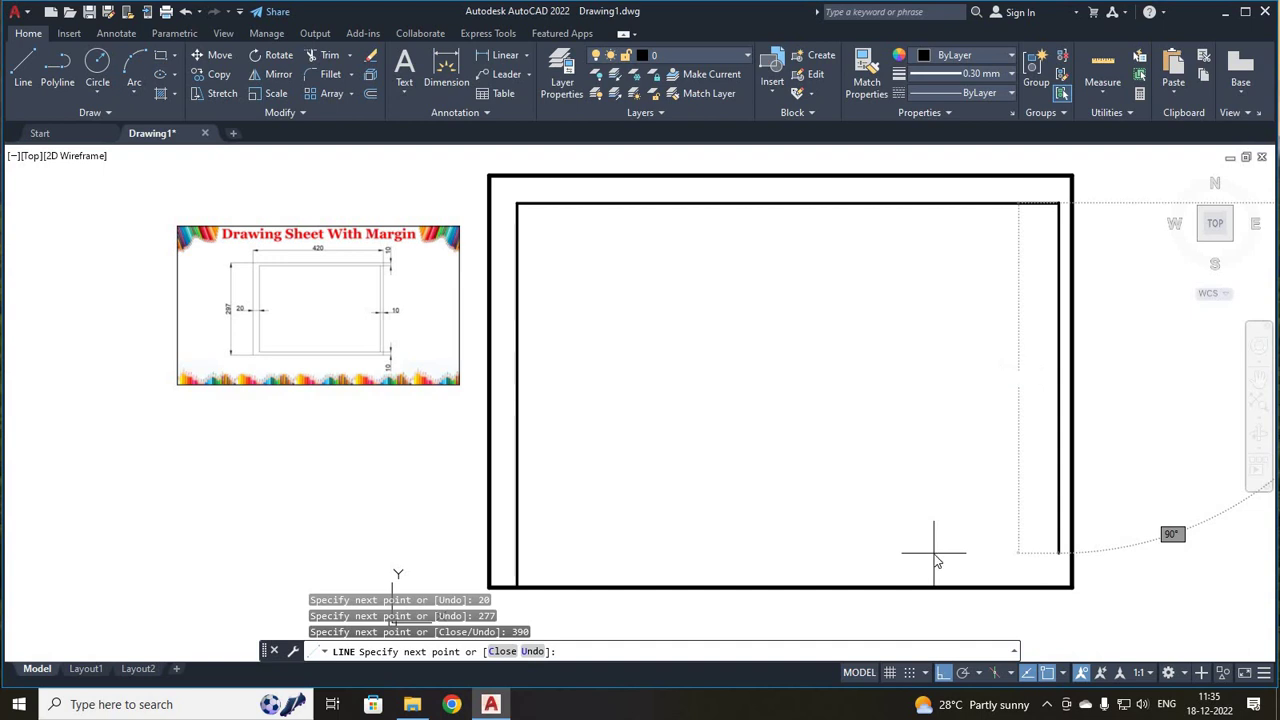
key(Return)
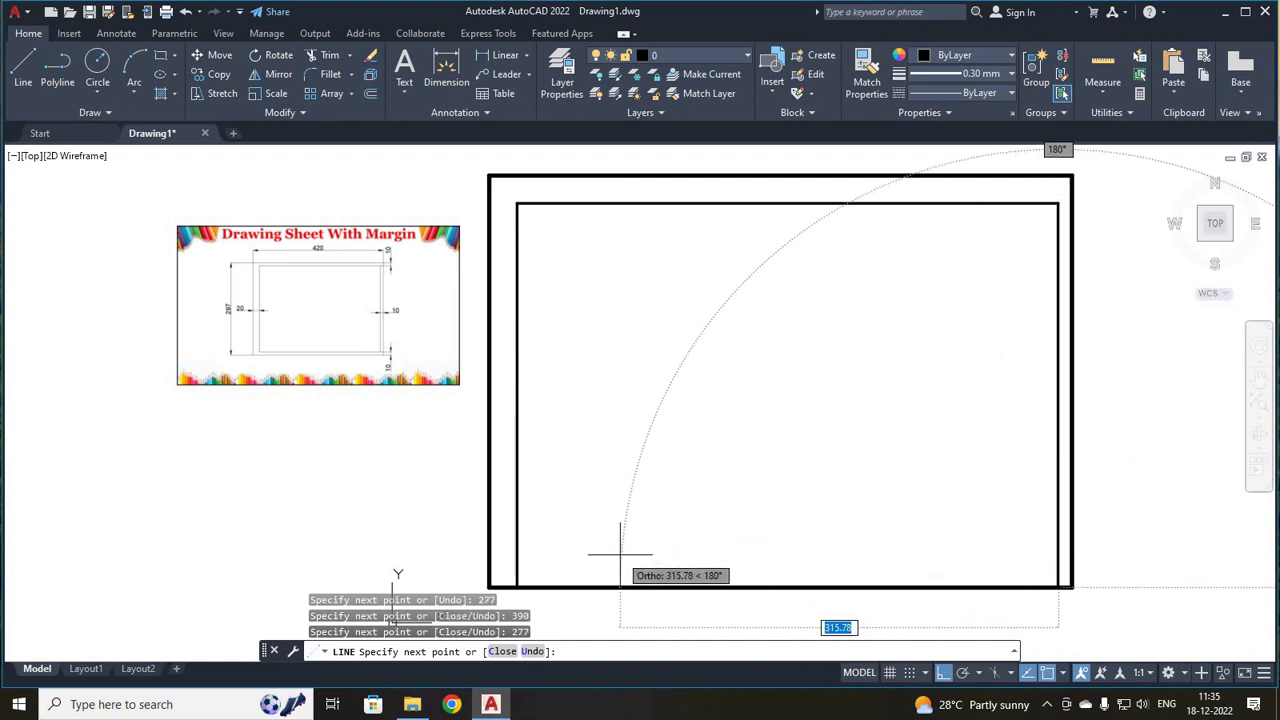
key(ctrl+z)
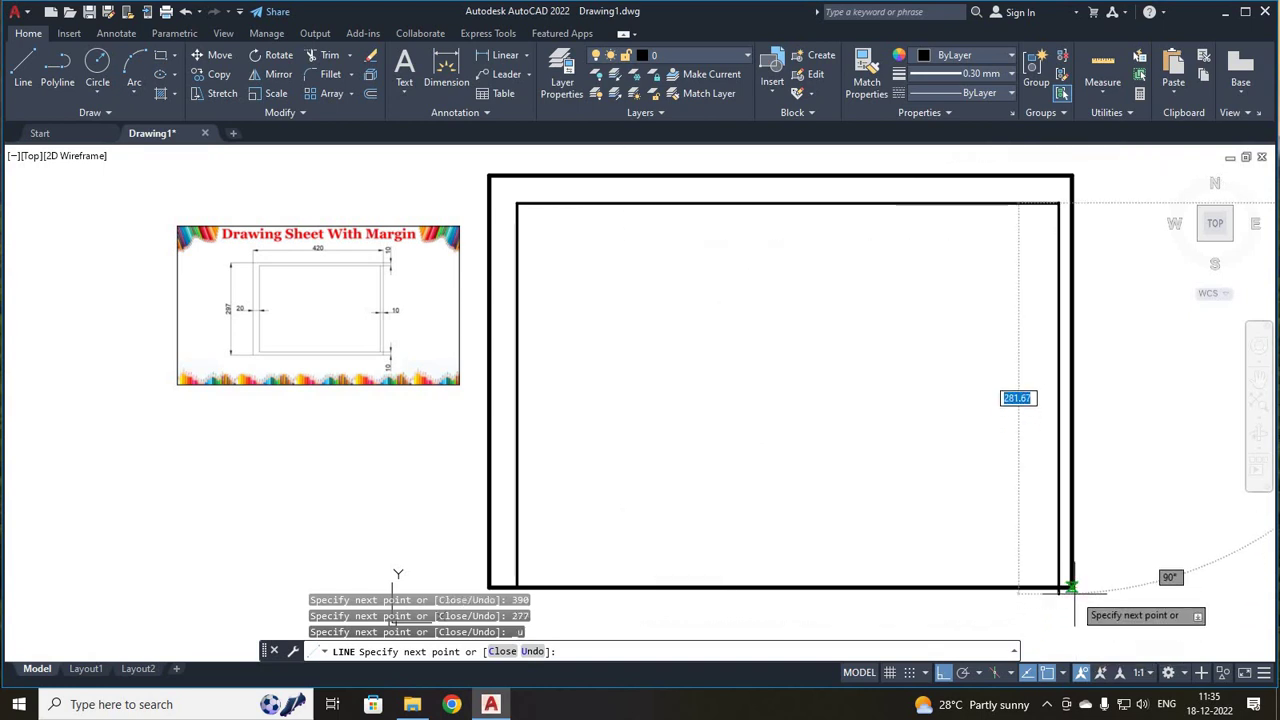
text(267)
key(Return)
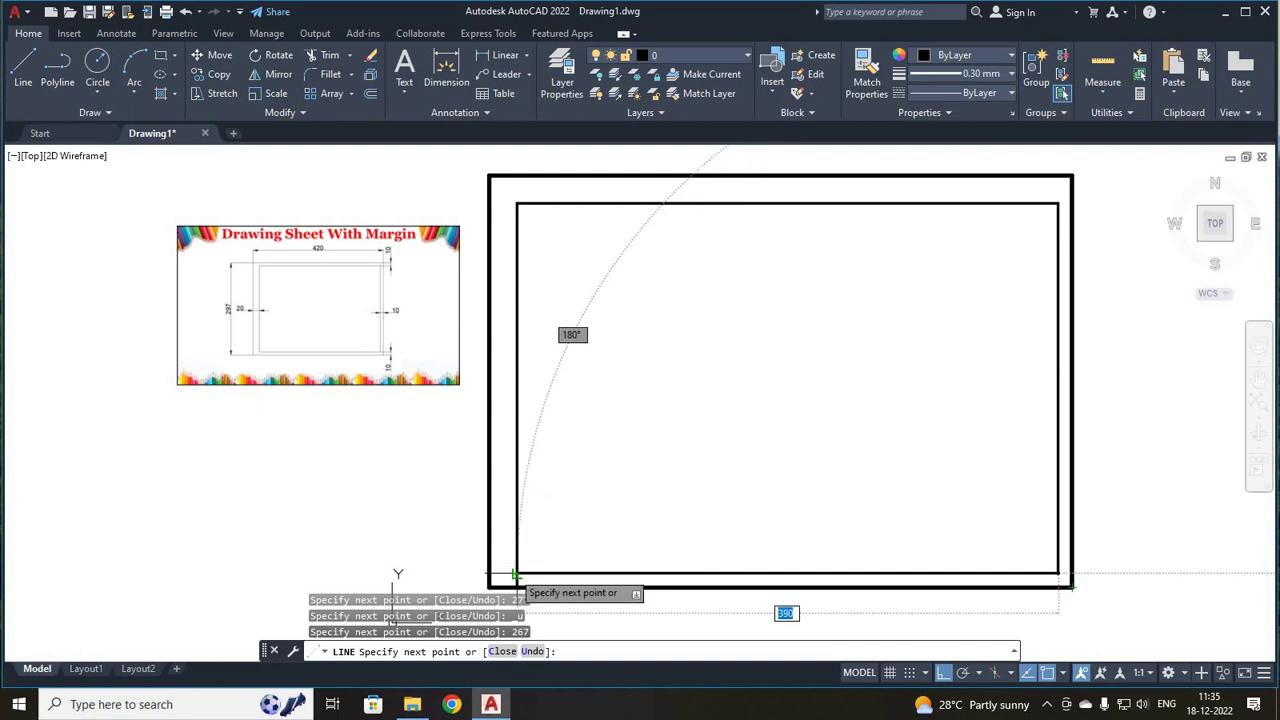
scroll(515, 577, up, 2)
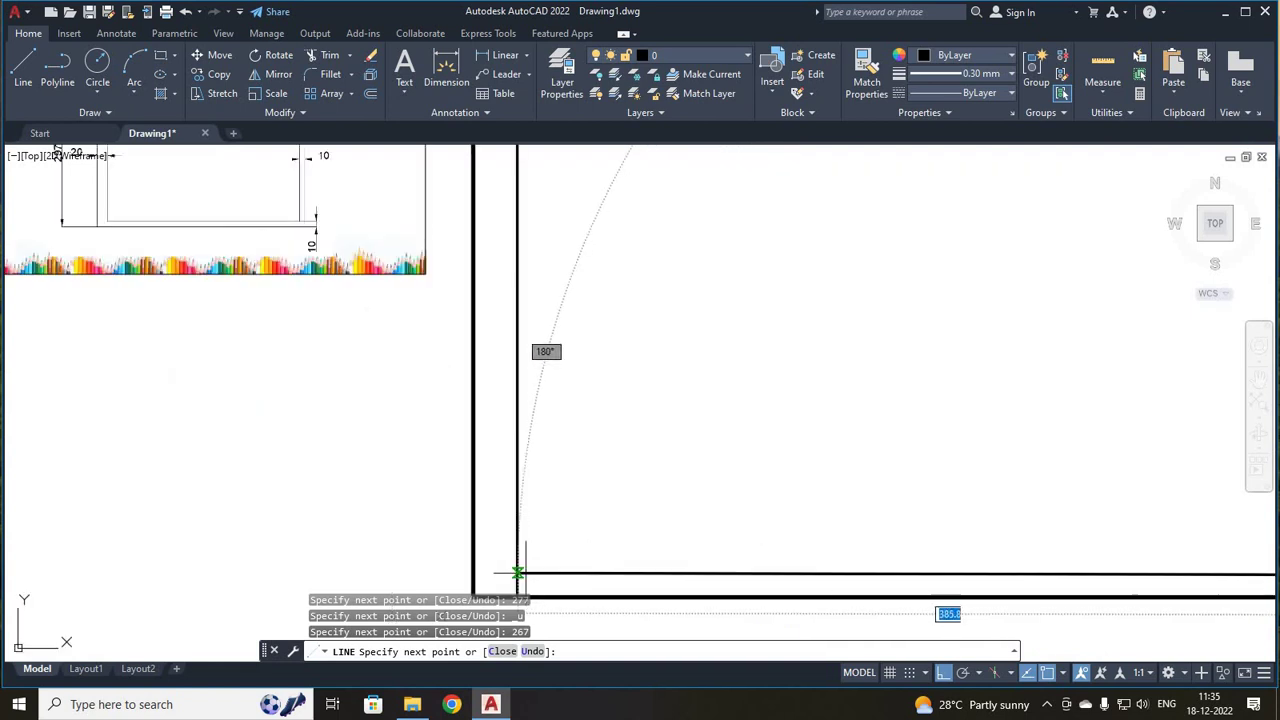
click(516, 577)
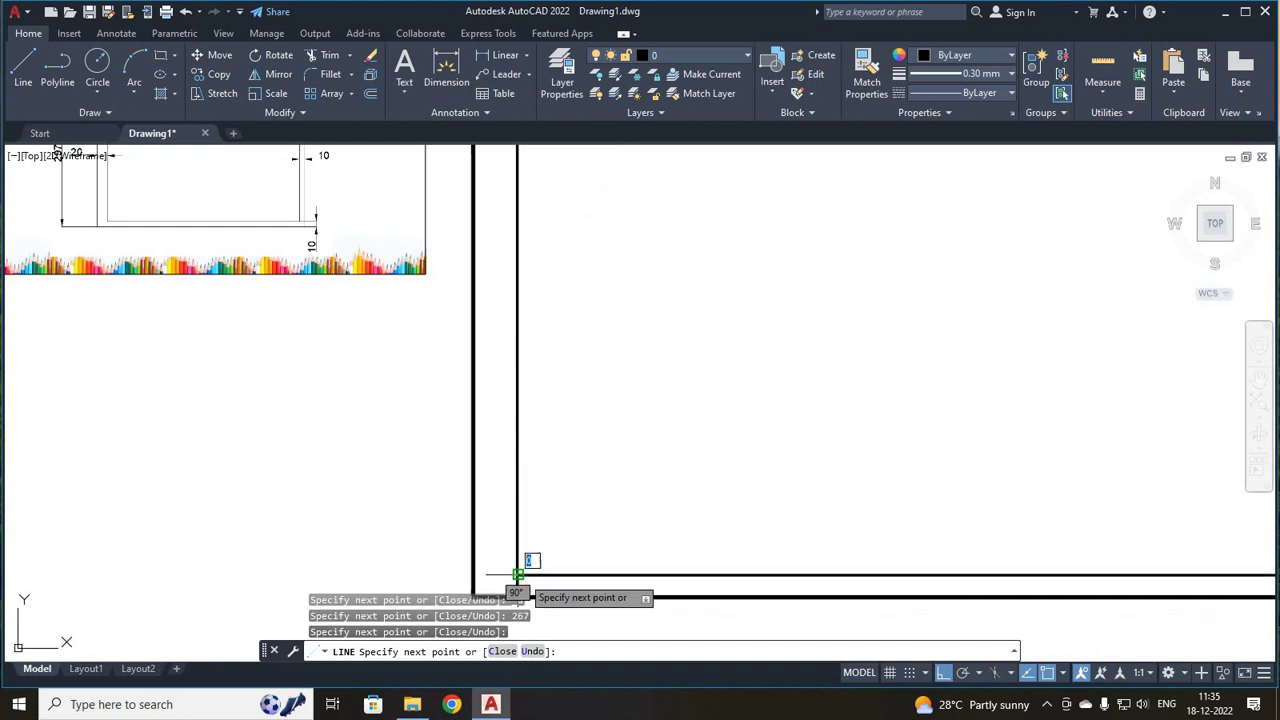
key(Escape)
scroll(610, 530, down, 1)
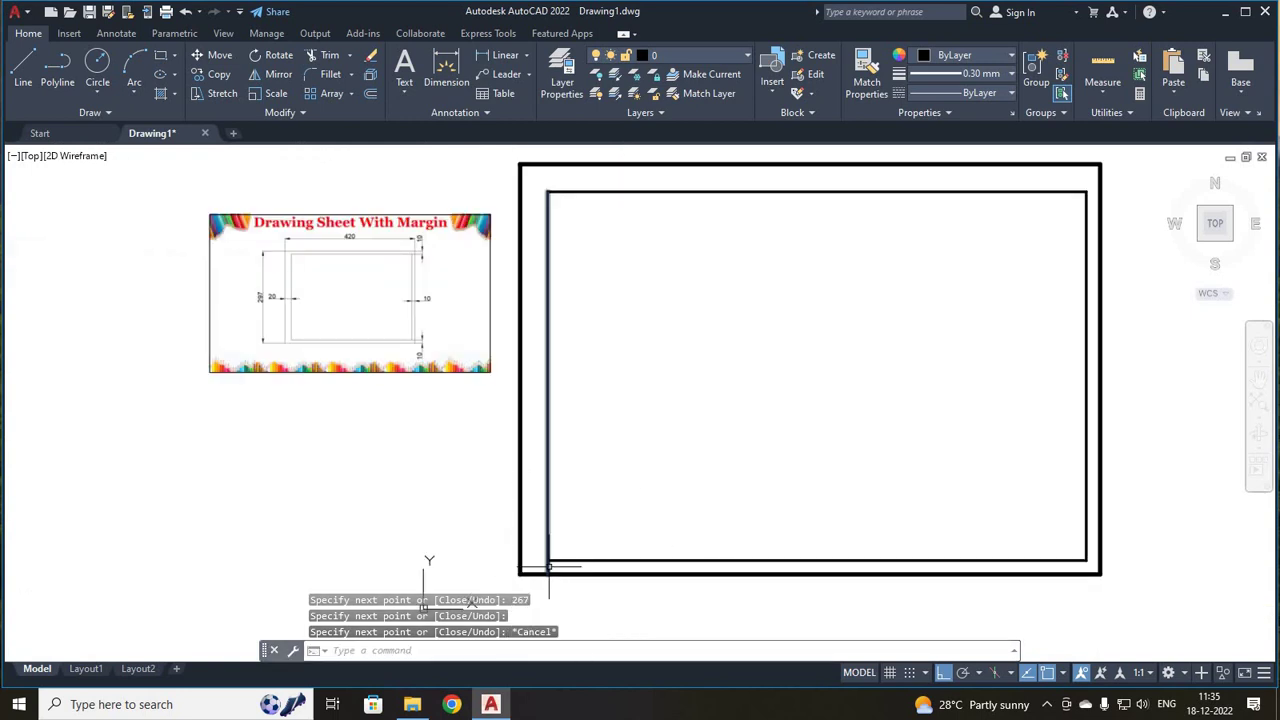
Step: Trim away the overhanging stub at the margin's lower-left corner
click(323, 57)
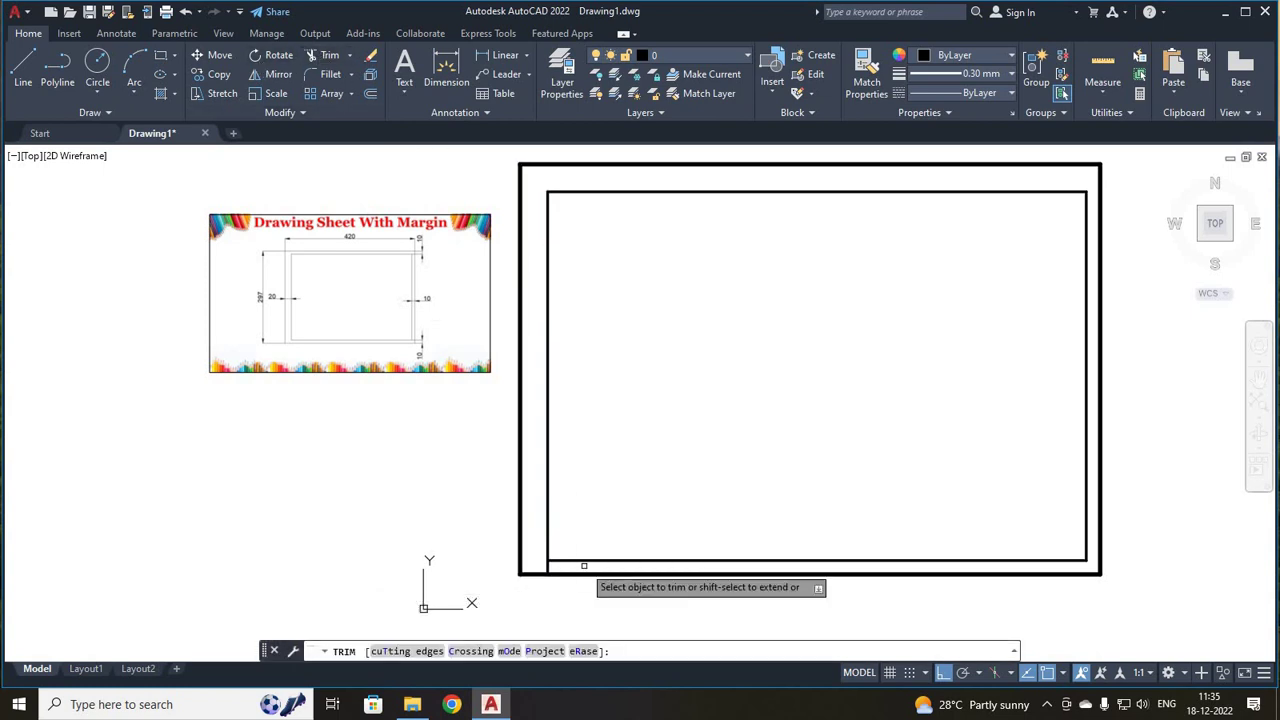
click(548, 563)
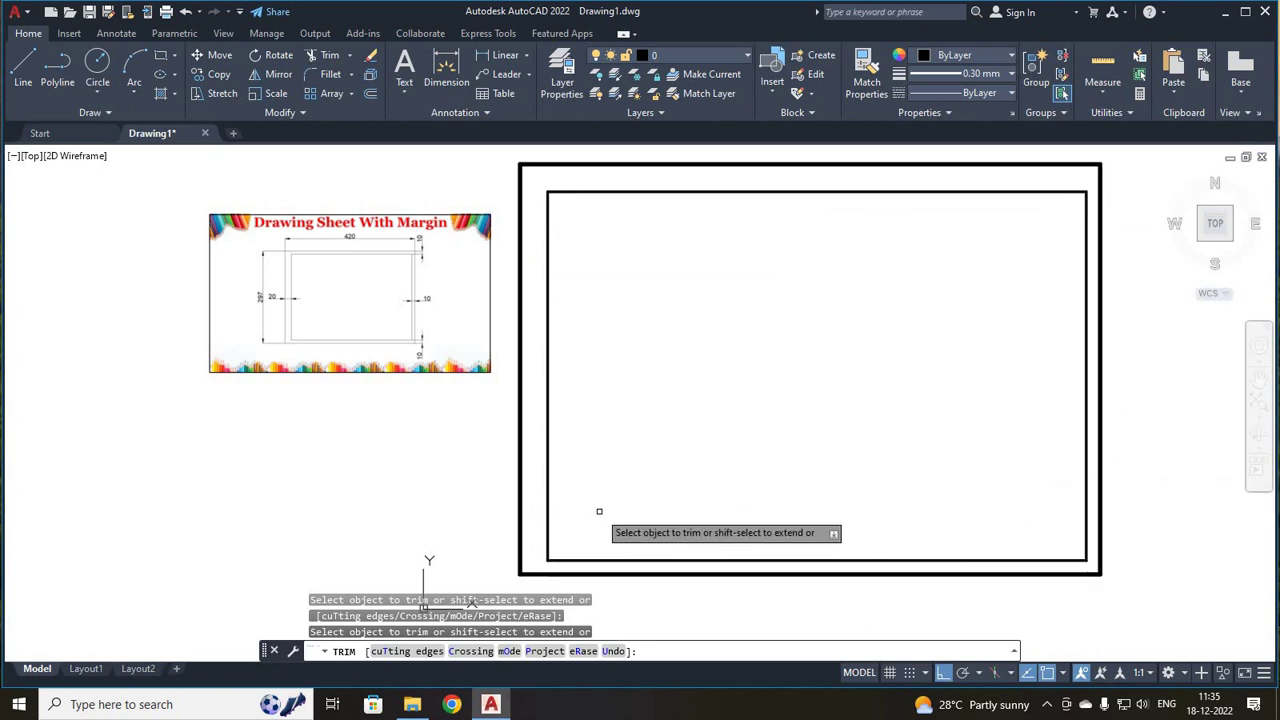
key(Escape)
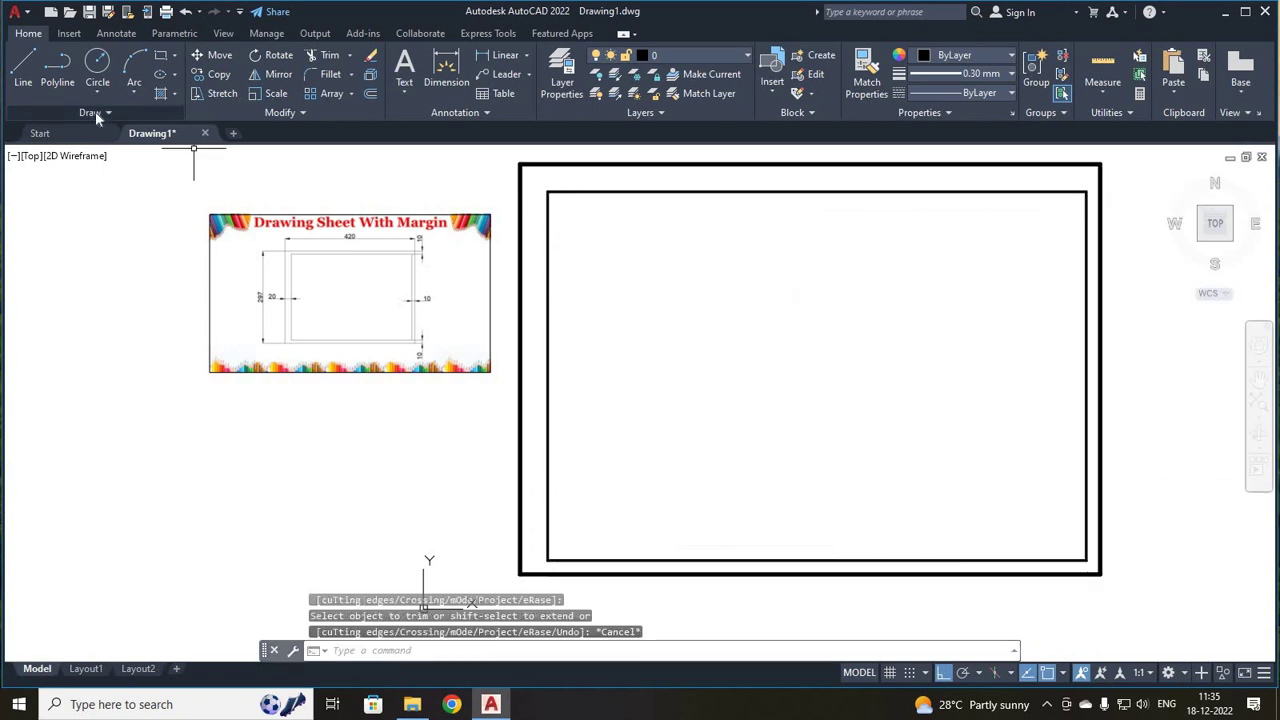
Step: Set the current lineweight to 0.20 mm
click(983, 73)
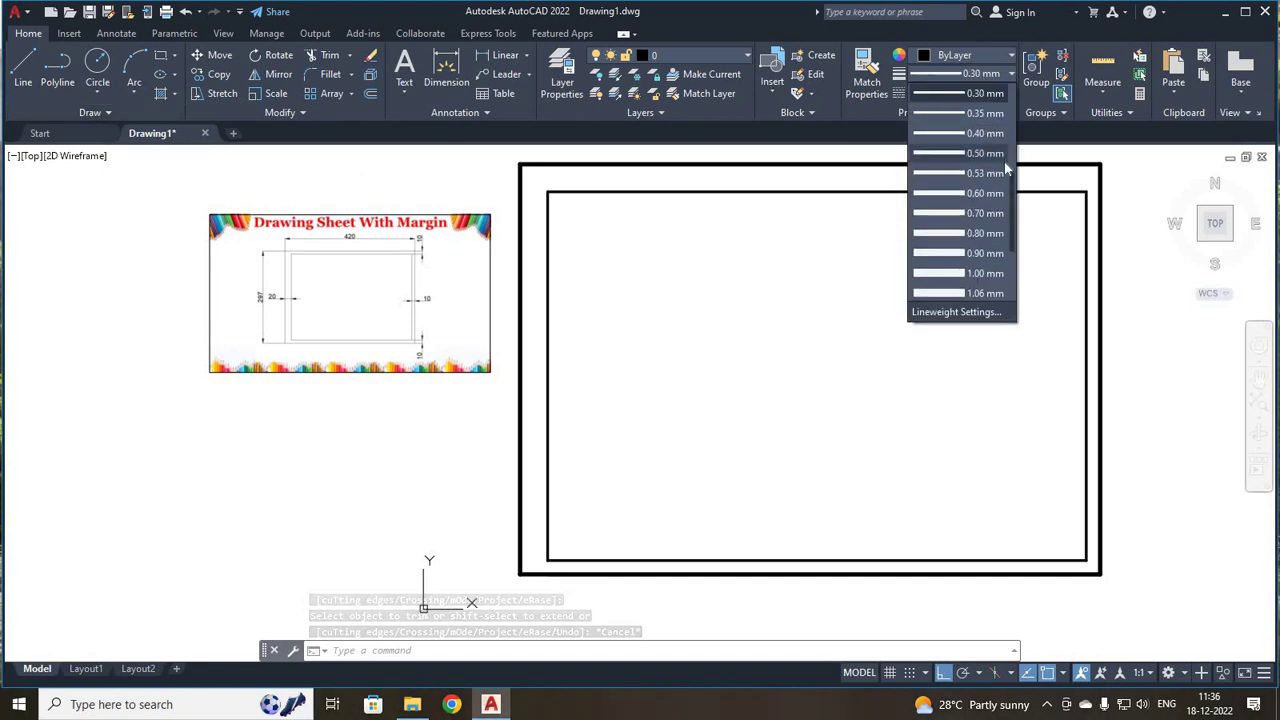
scroll(1004, 161, up, 1)
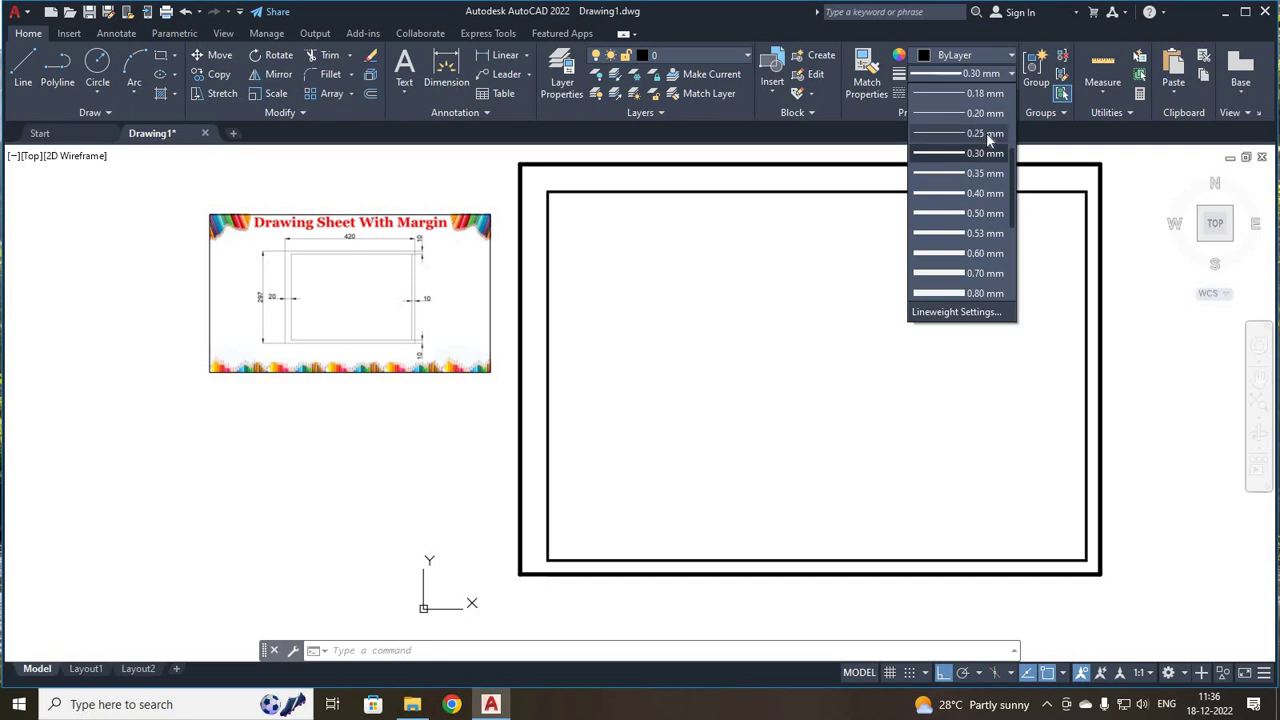
click(986, 115)
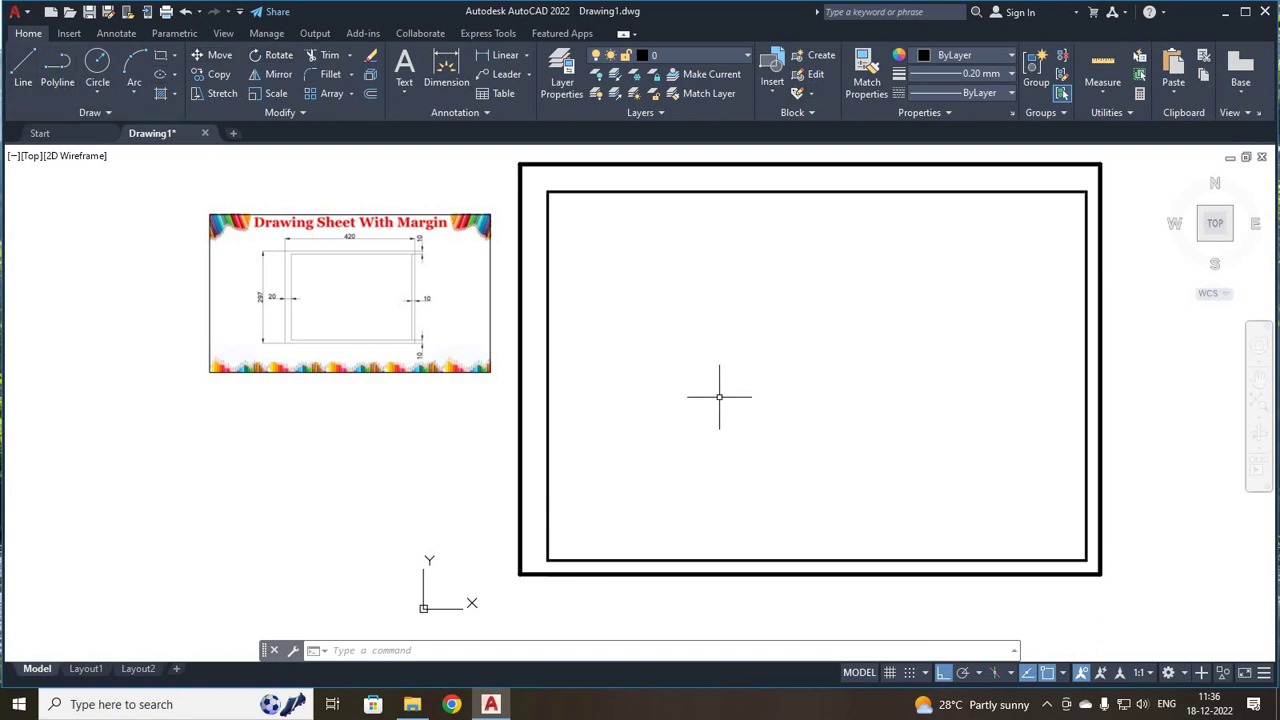
Step: Erase the old Drawing Sheet With Margin reference image
scroll(719, 397, up, 2)
scroll(719, 397, down, 2)
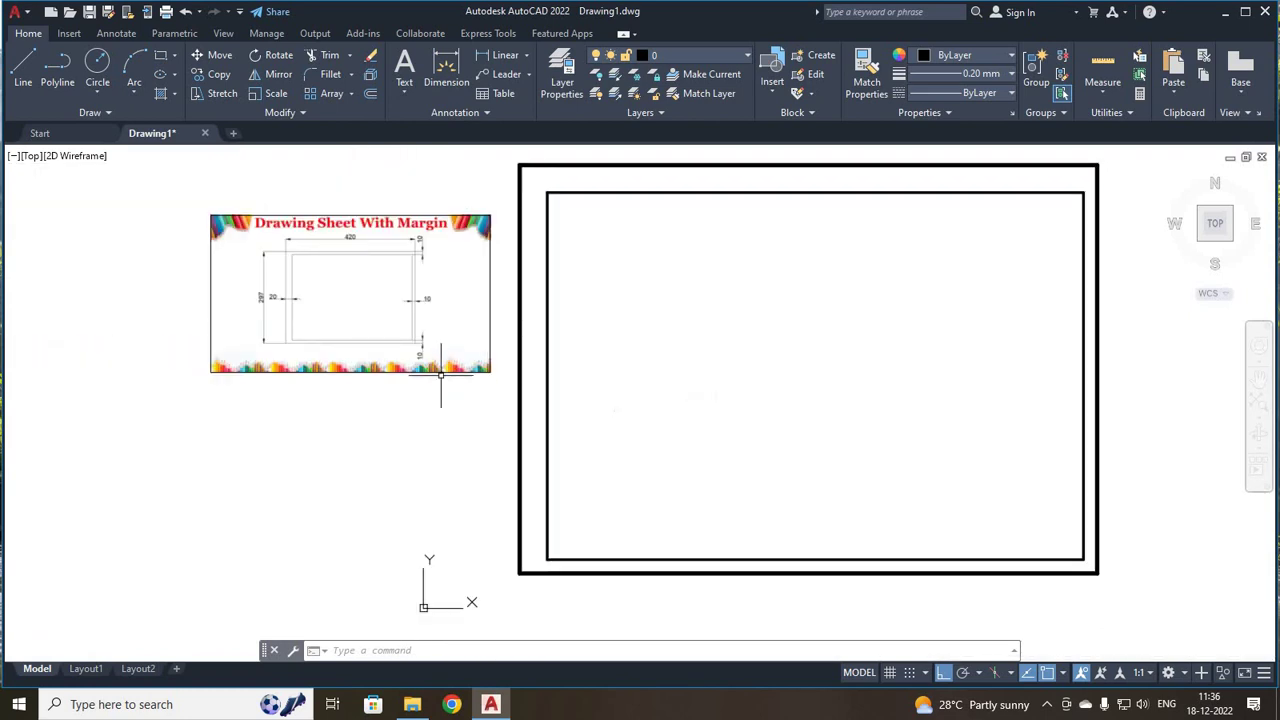
click(440, 370)
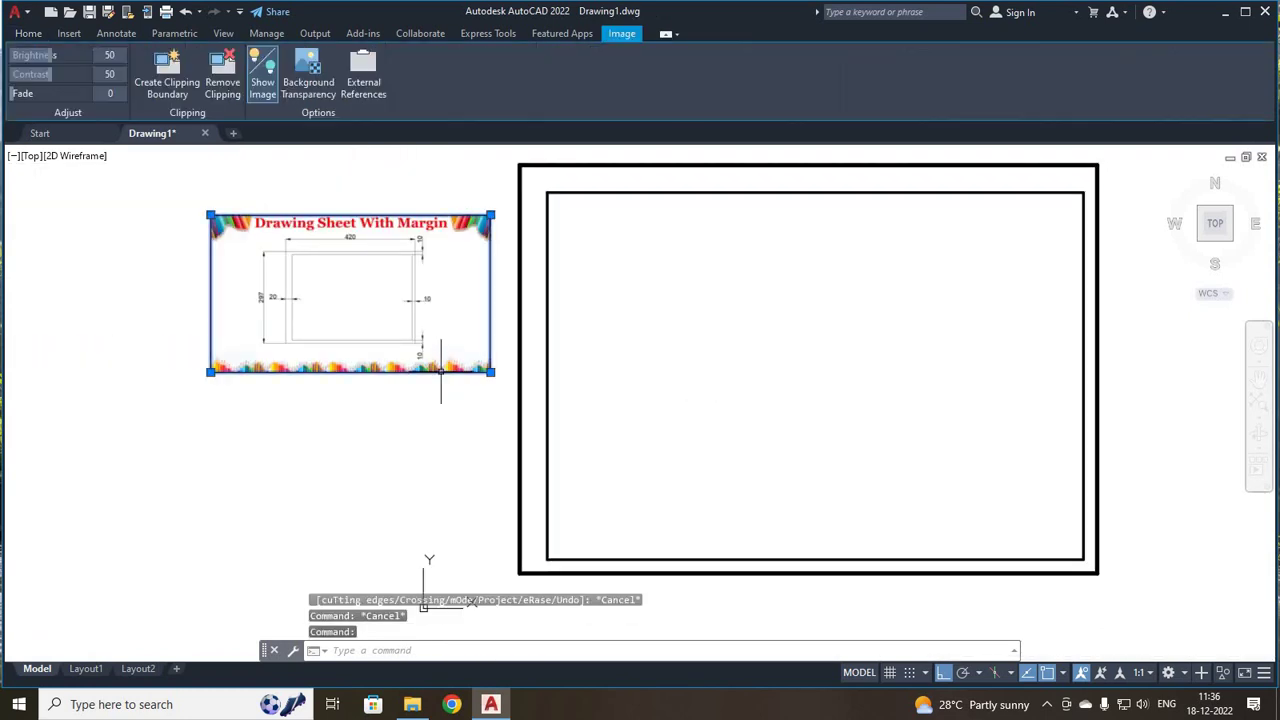
key(Delete)
text(IM)
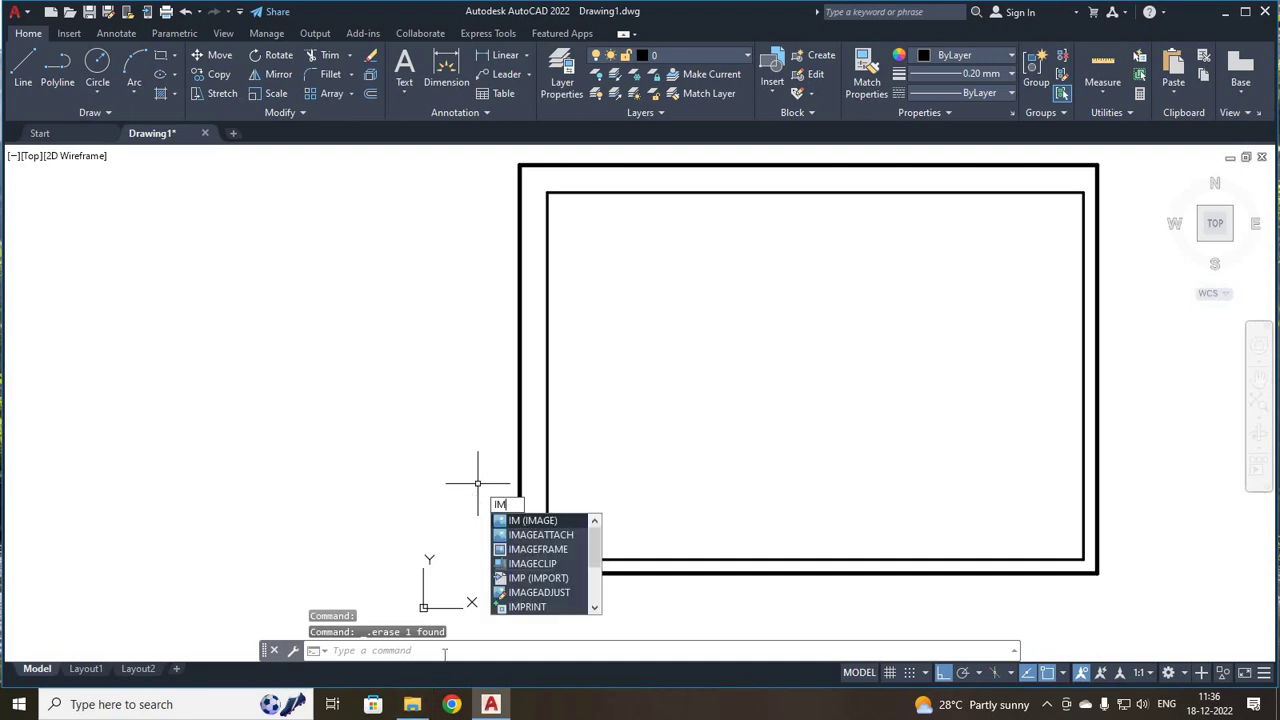
text(AGE)
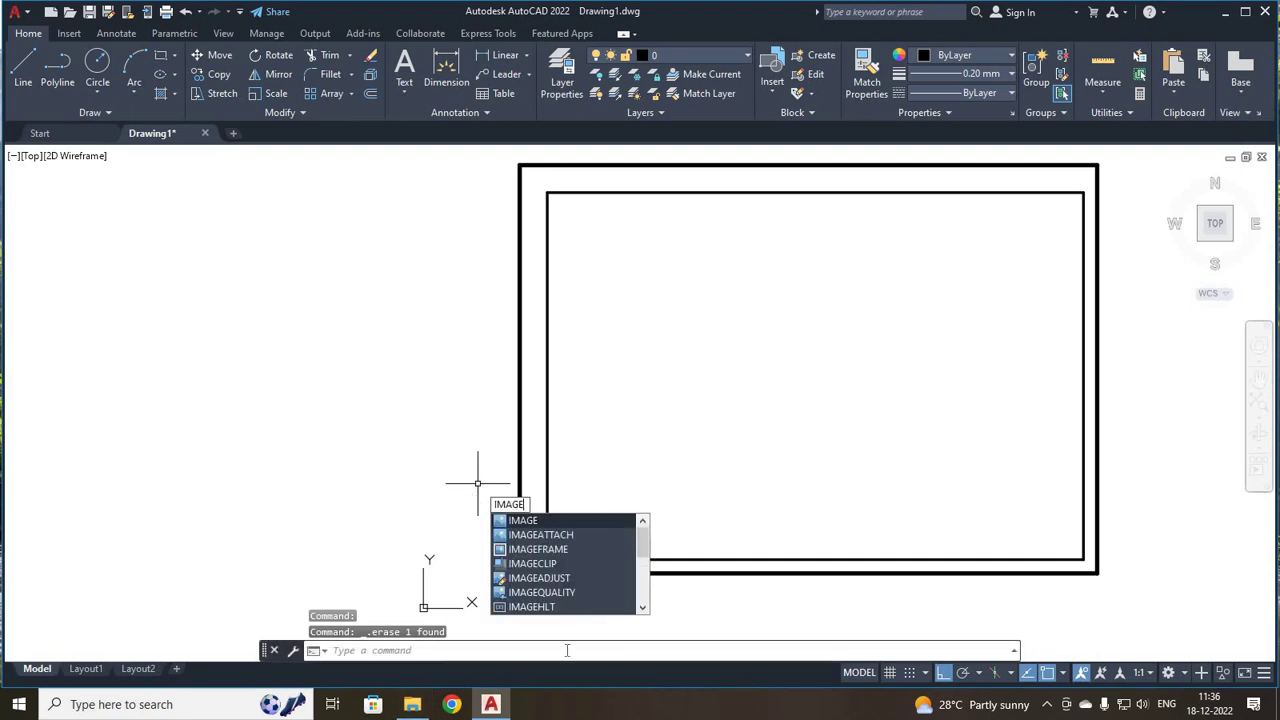
Step: Attach the Drawing Sheet With Title Block image with No path at 0.6 scale, left of the sheet
click(568, 540)
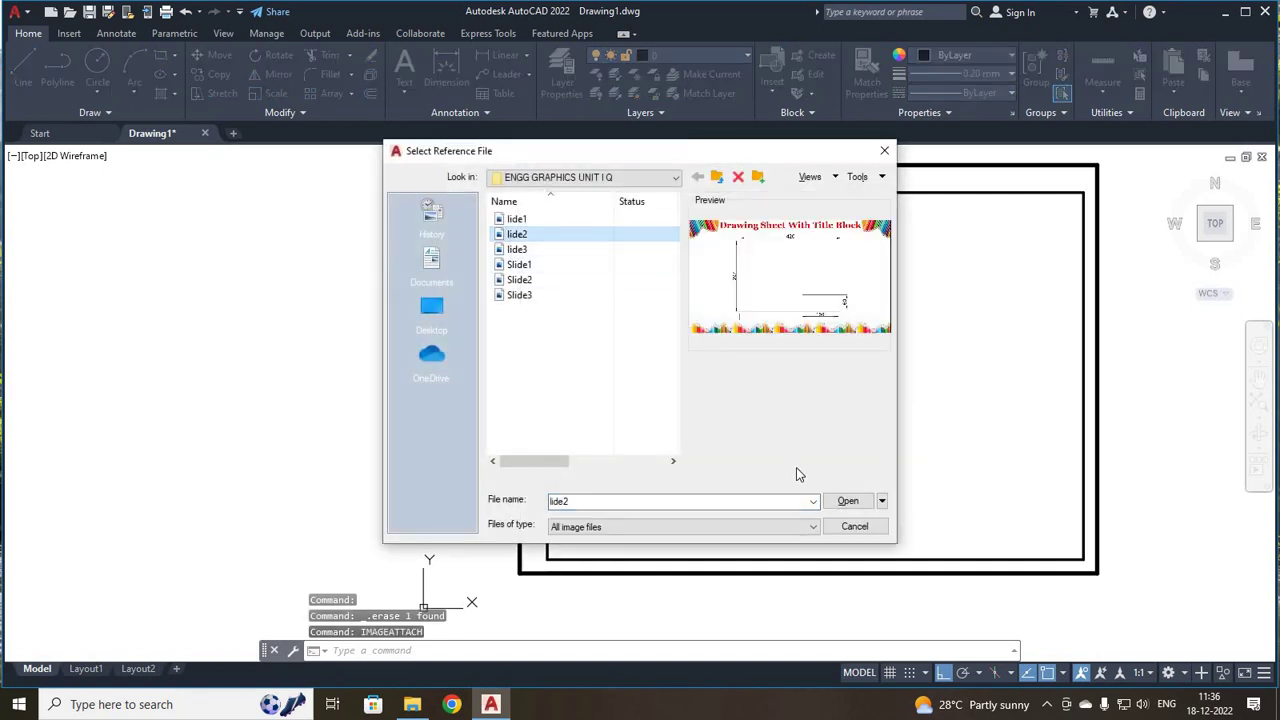
click(848, 502)
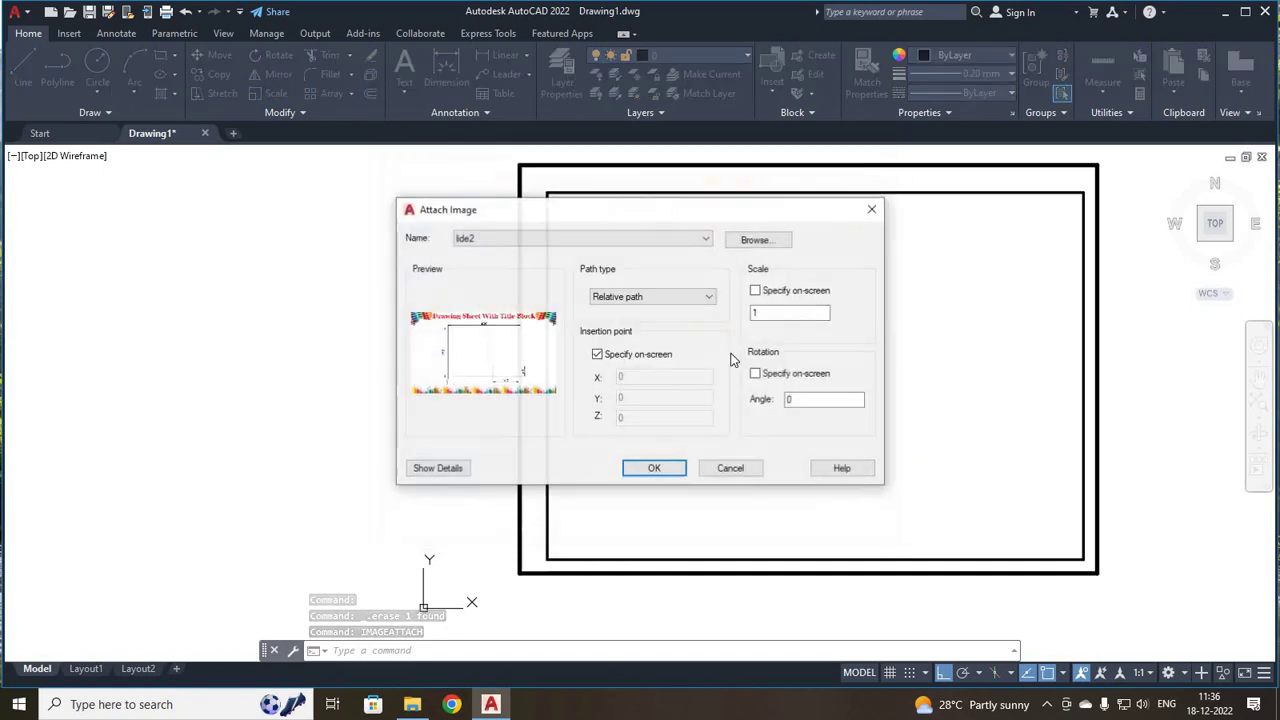
click(668, 297)
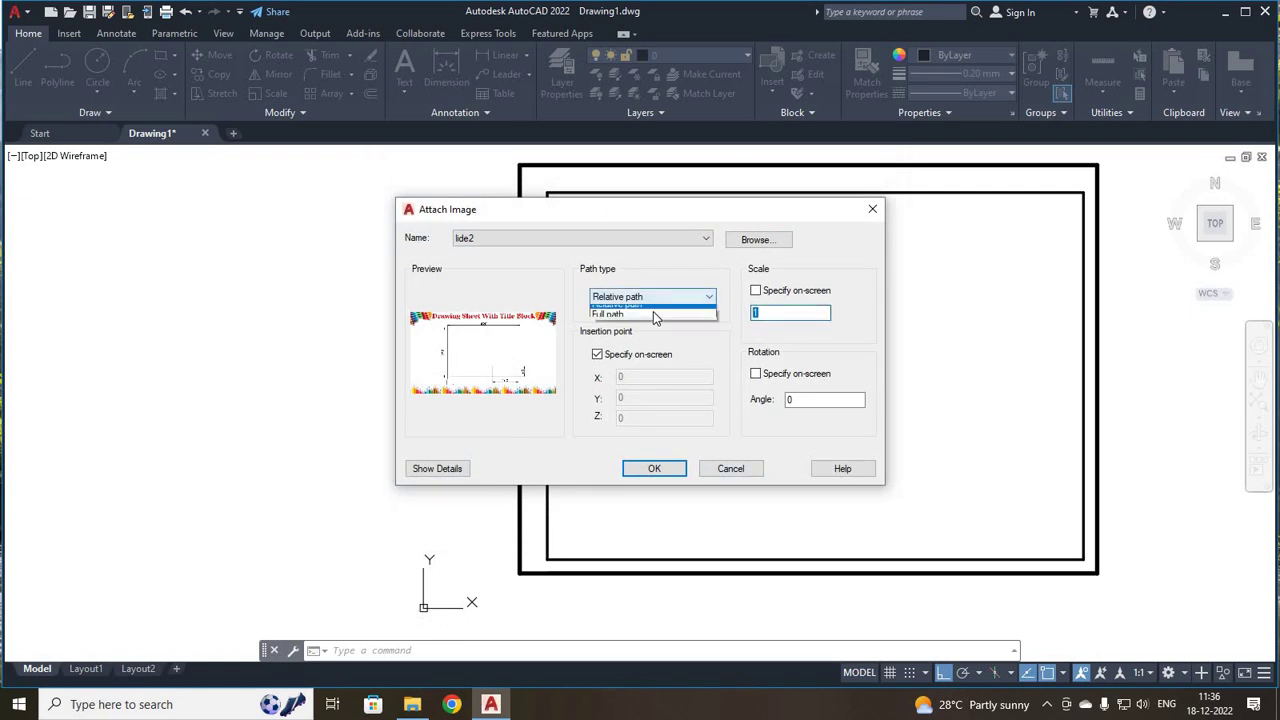
click(605, 337)
double_click(754, 313)
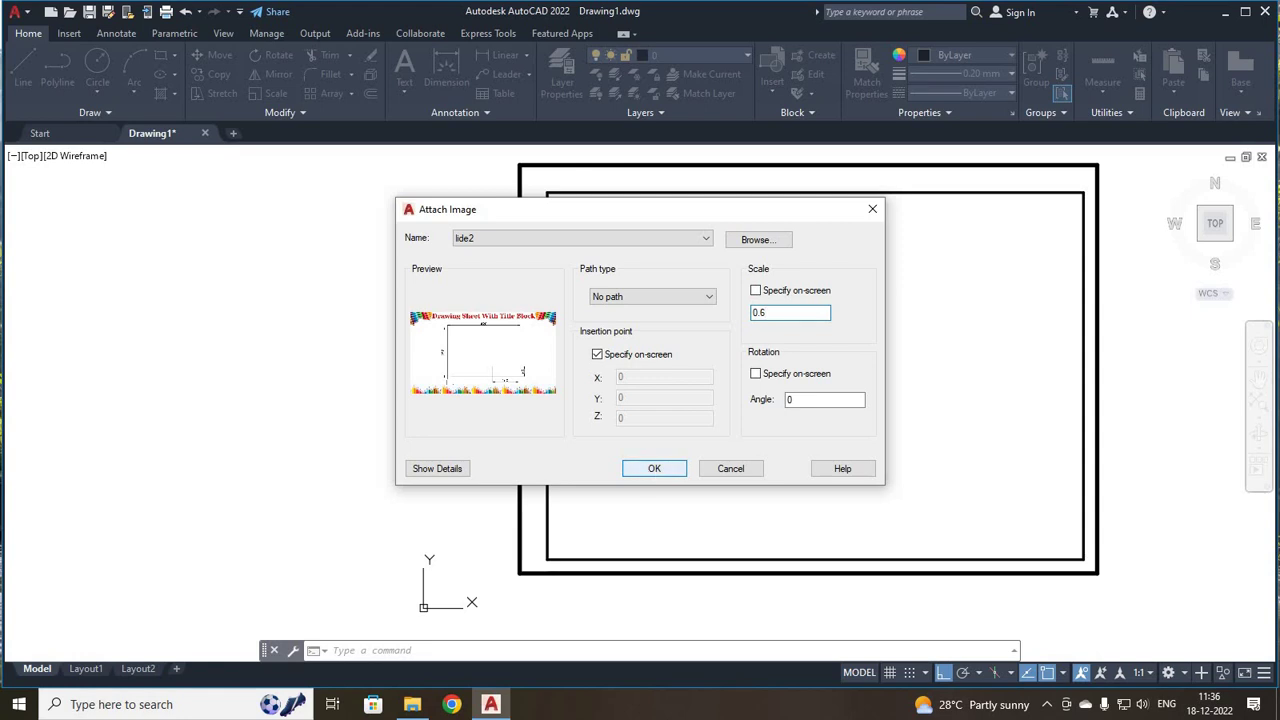
click(650, 469)
click(72, 355)
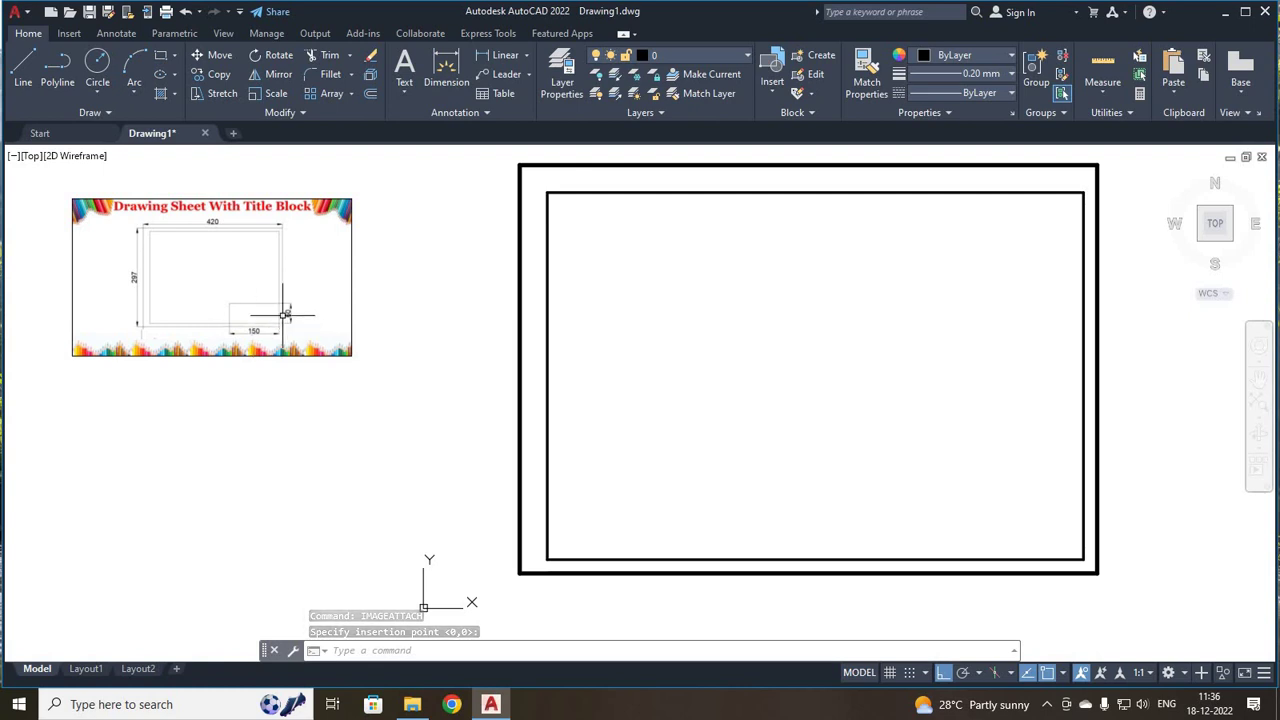
Step: Draw the title block box from the margin's lower-right corner: 60 up, 150 left, 60 down
click(23, 68)
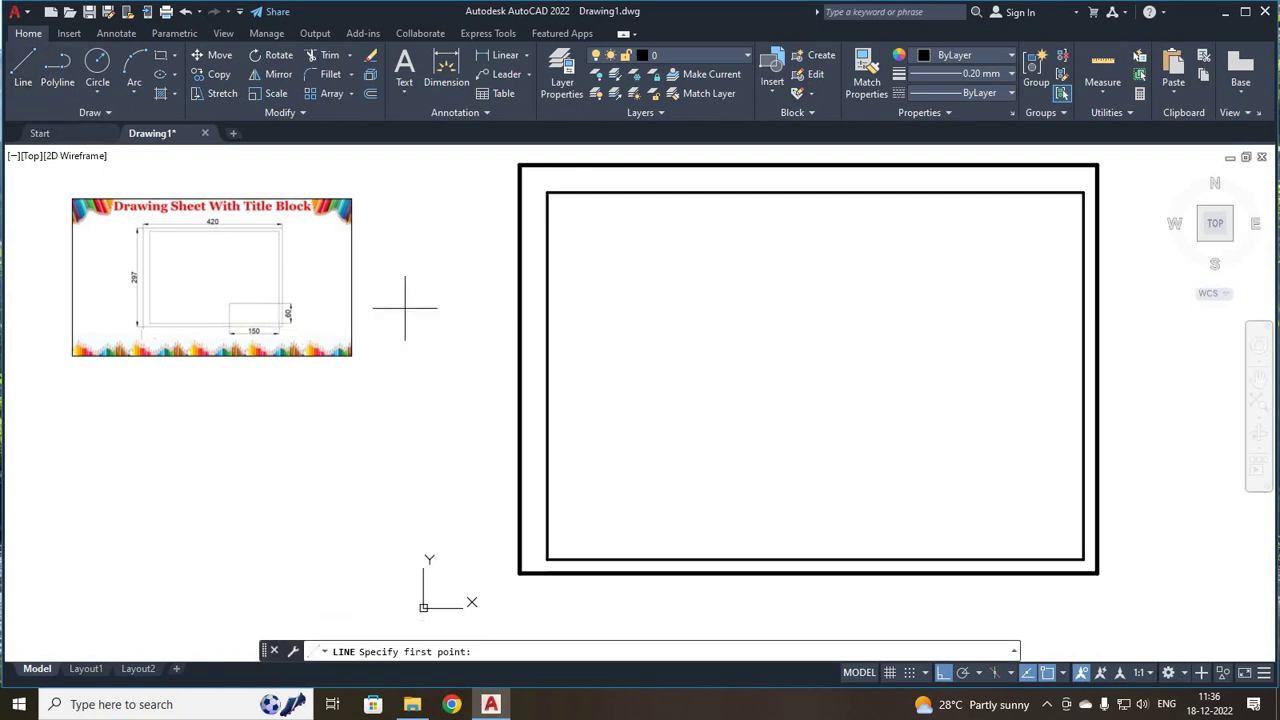
click(1083, 559)
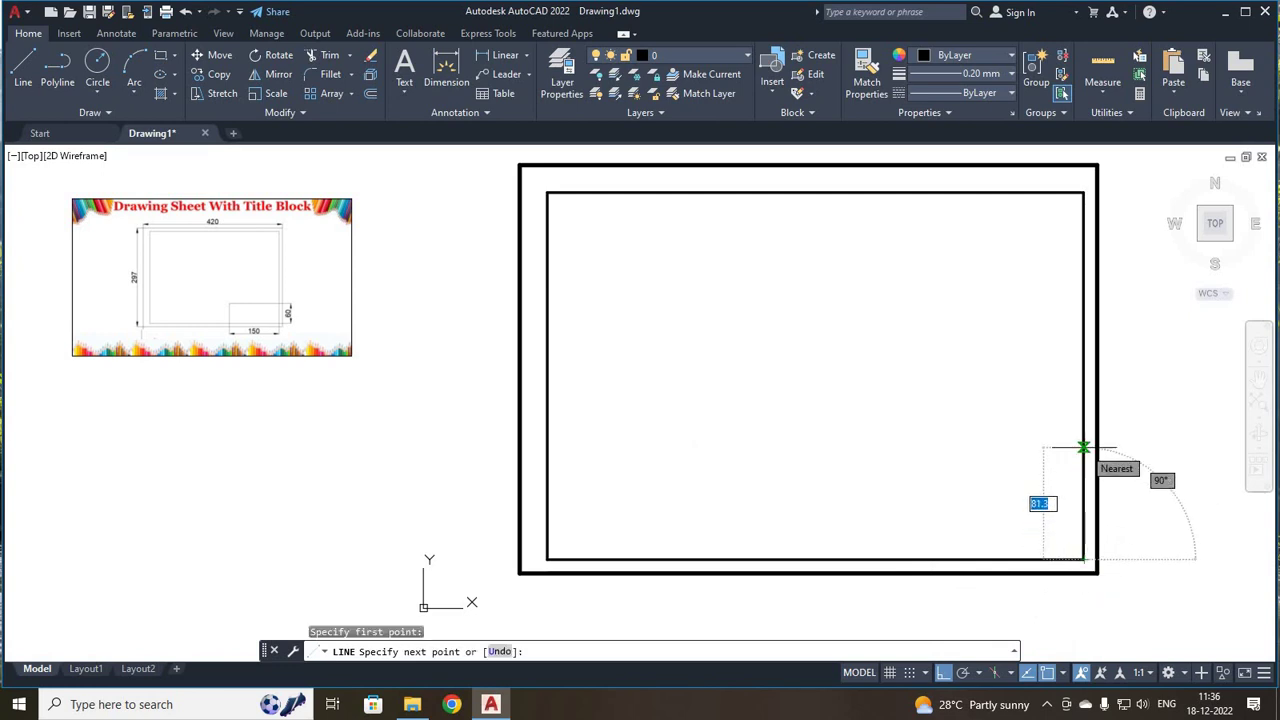
text(60)
key(Return)
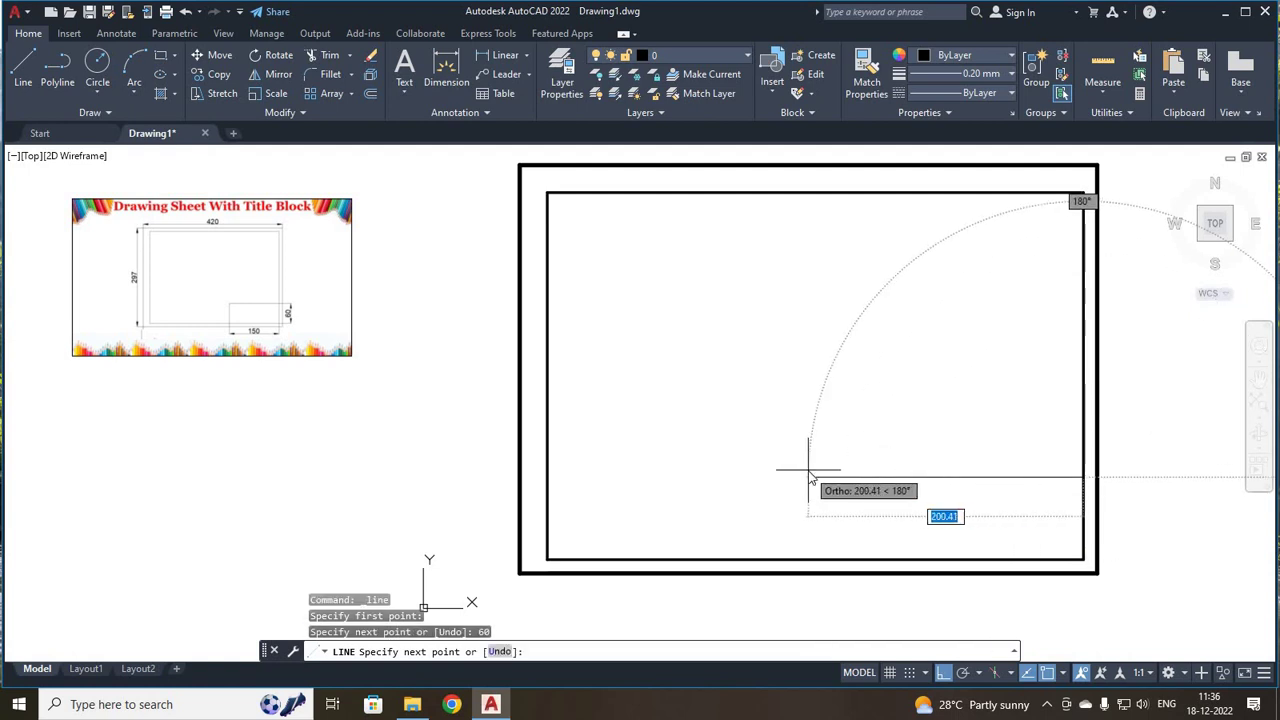
text(150)
key(Return)
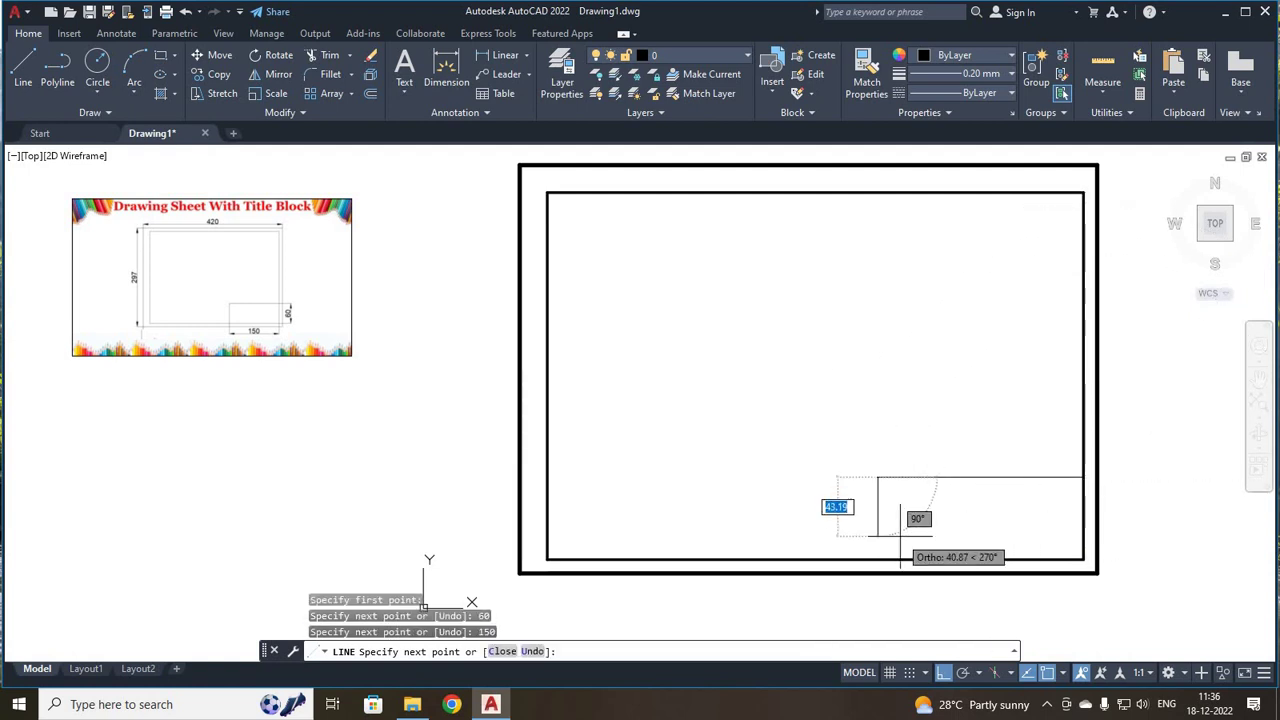
text(60)
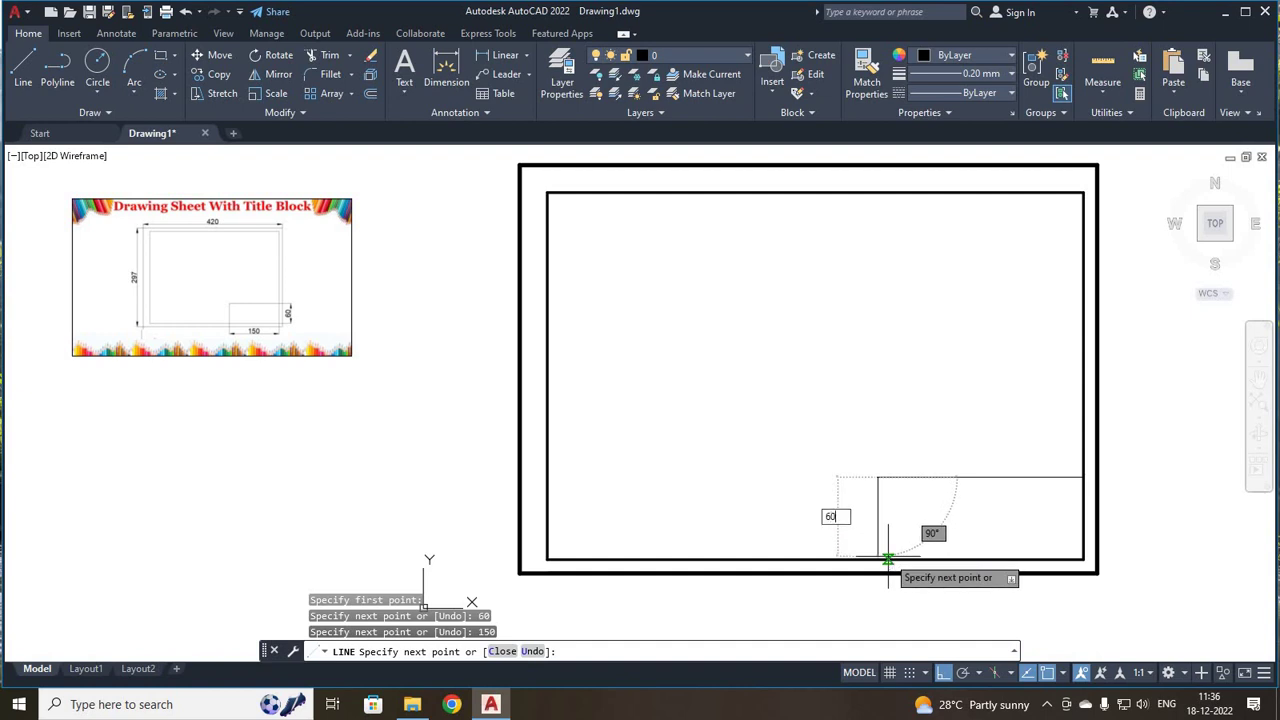
key(Return)
key(Escape)
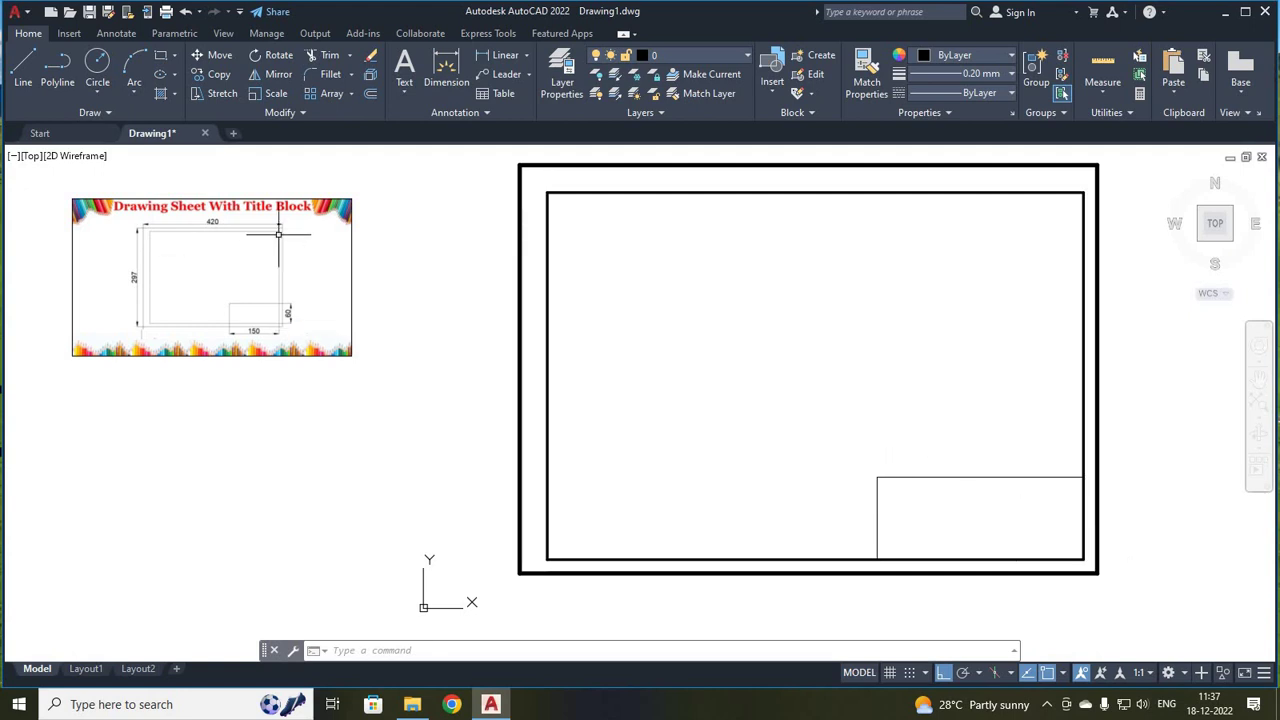
Step: Replace the old reference image with lide3 Title Block, attached with No path inside the border
click(329, 204)
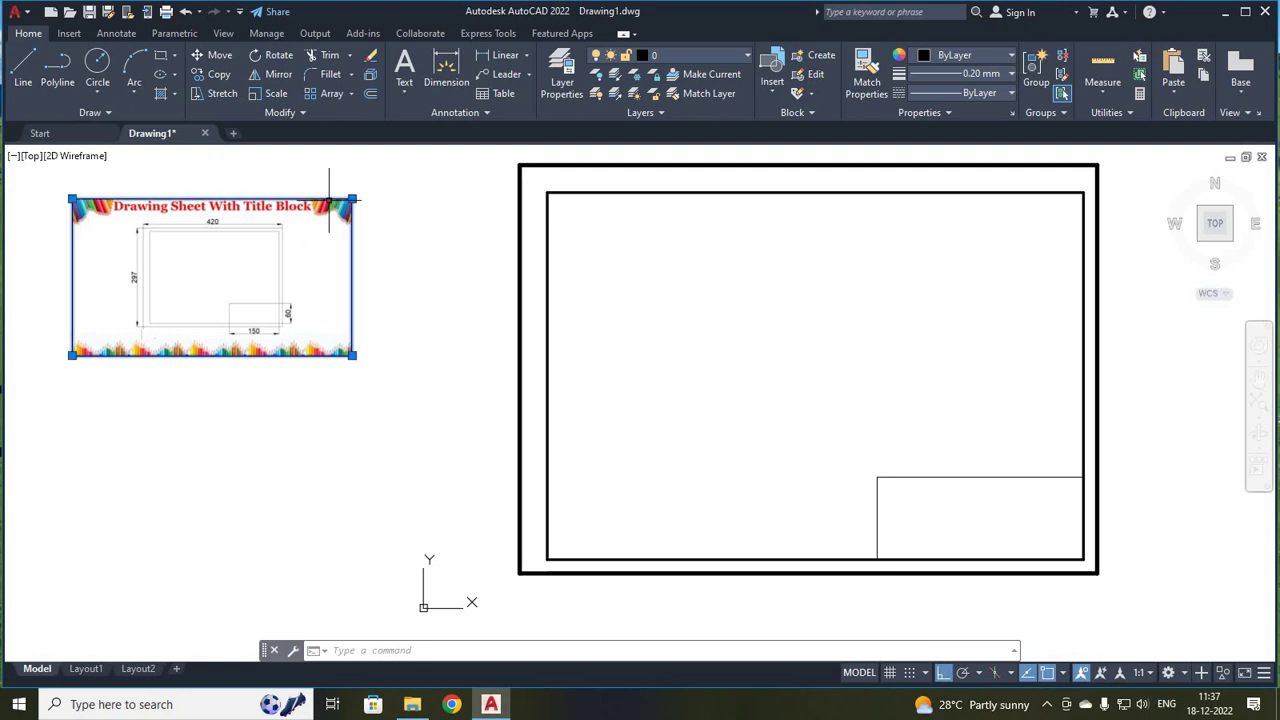
key(Delete)
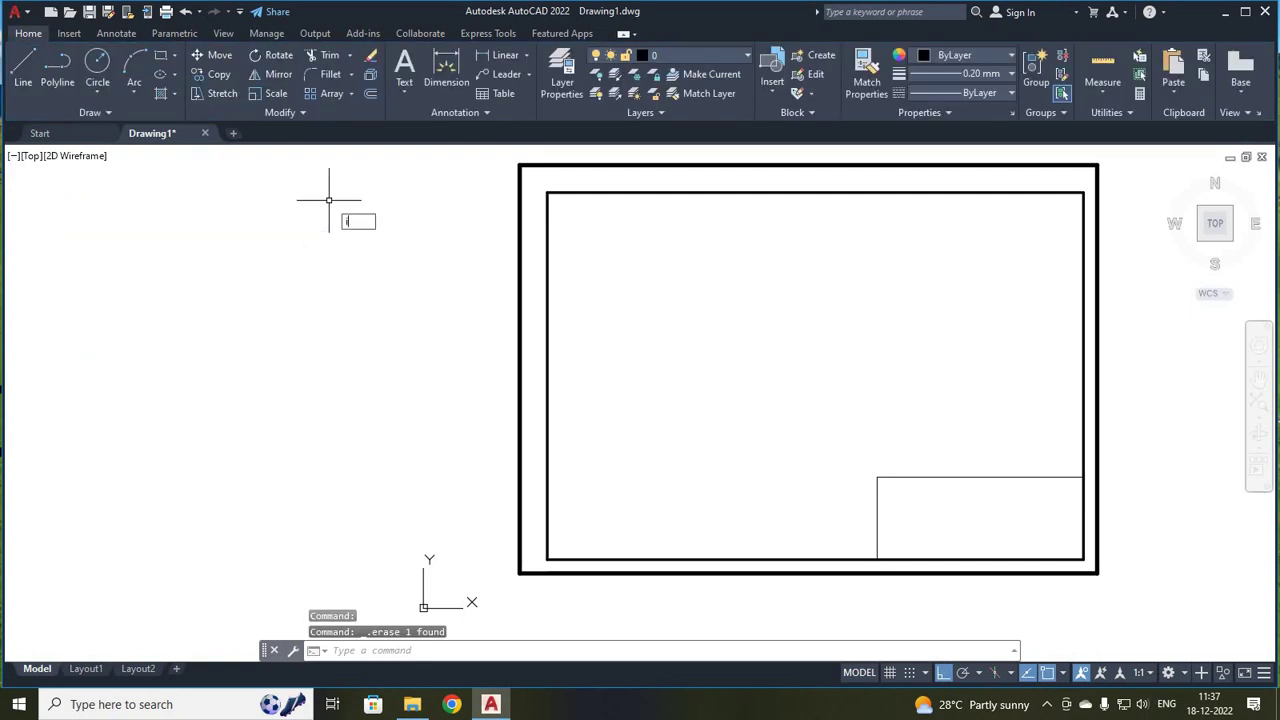
text(ima)
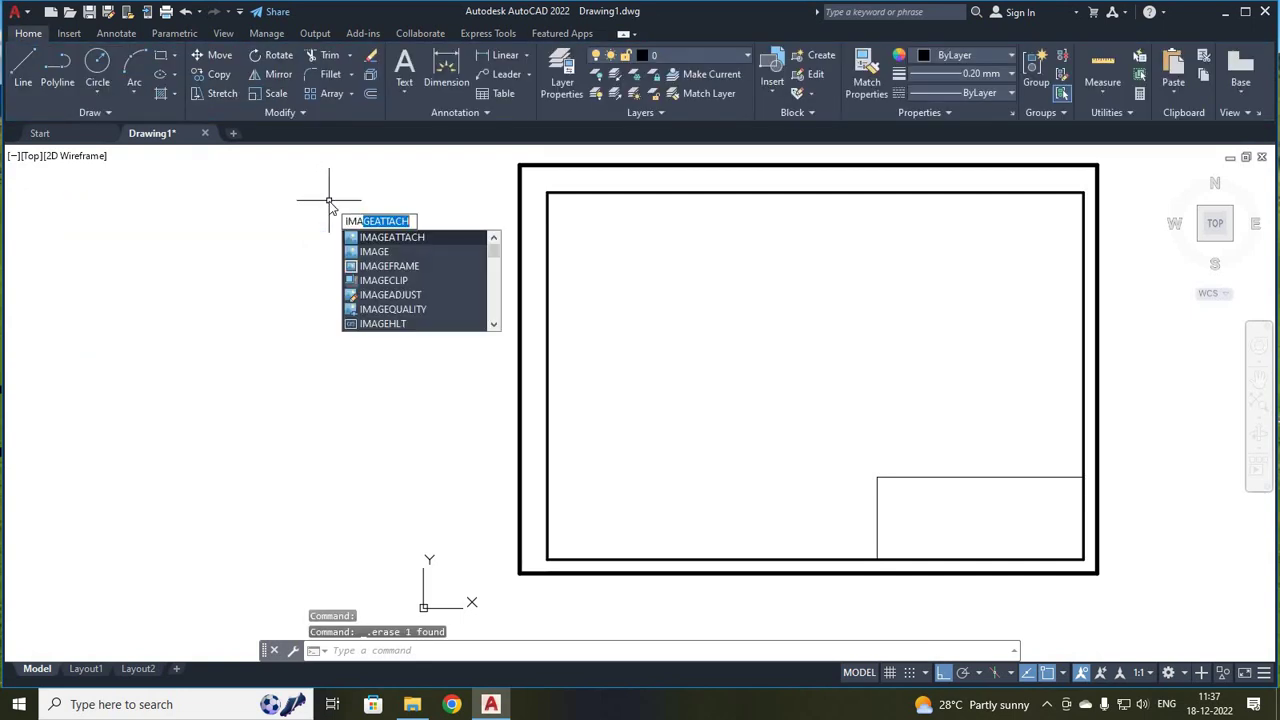
key(Return)
click(516, 249)
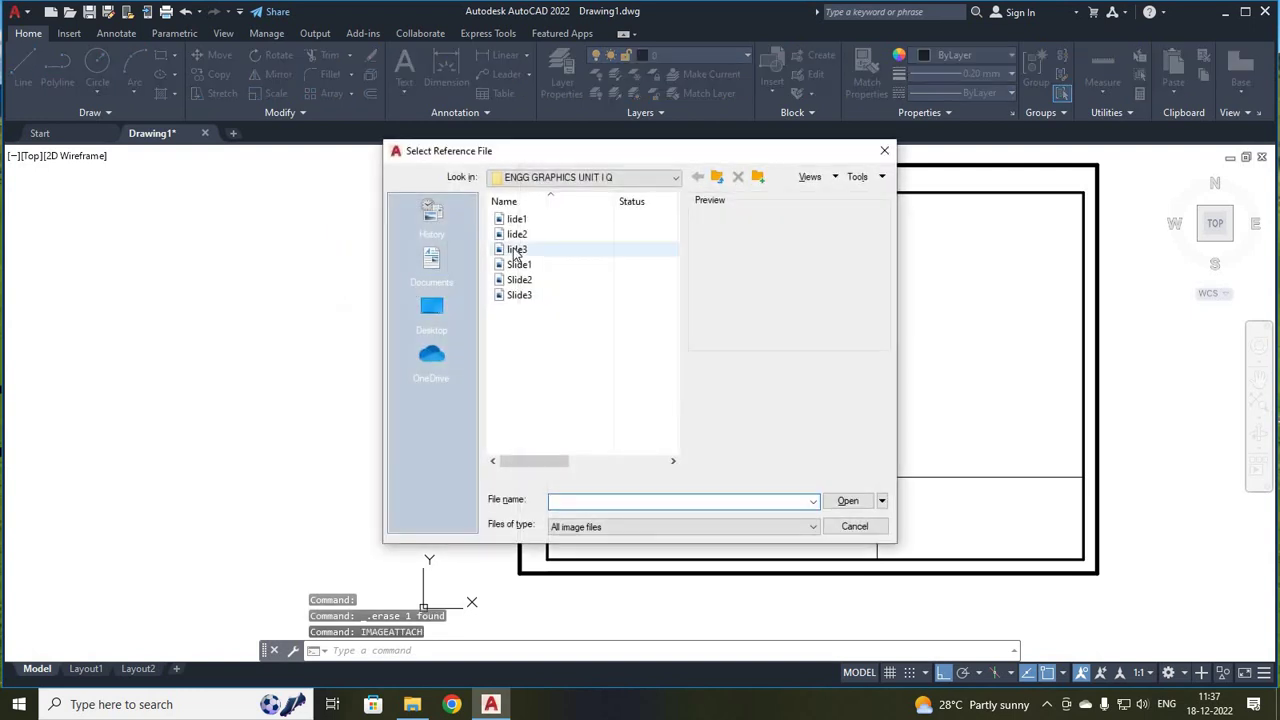
click(855, 504)
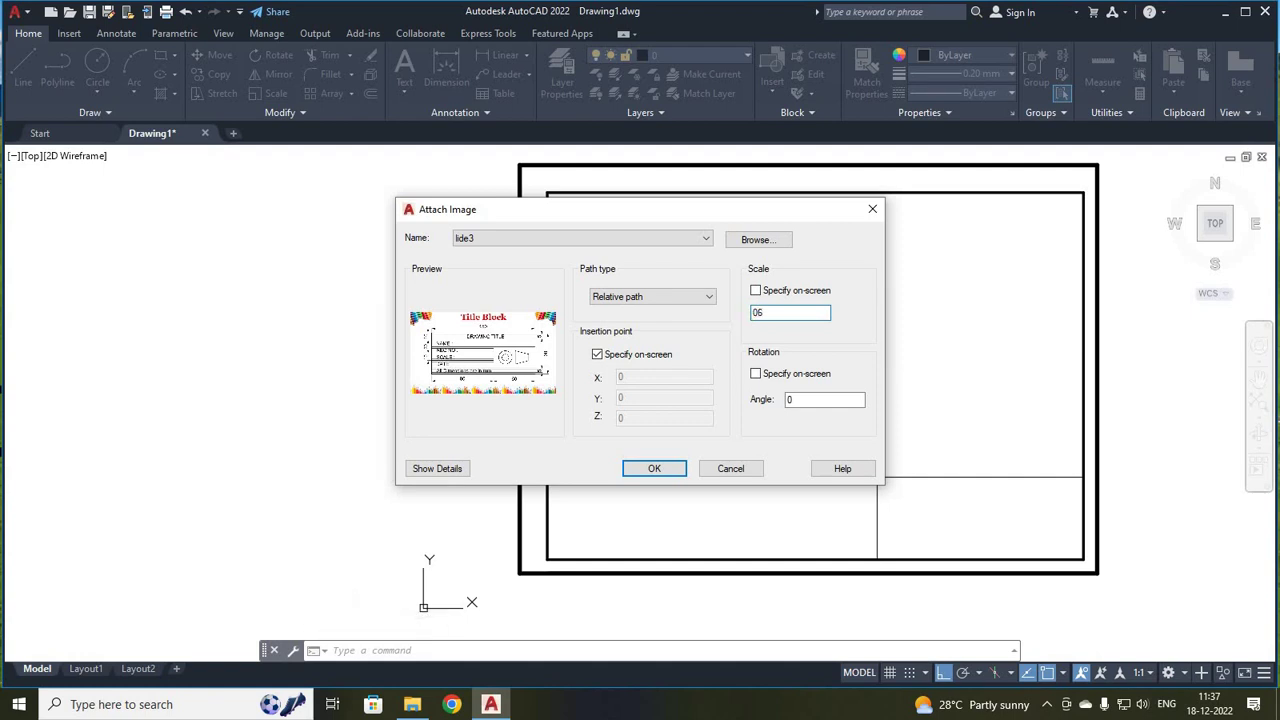
click(620, 297)
click(612, 330)
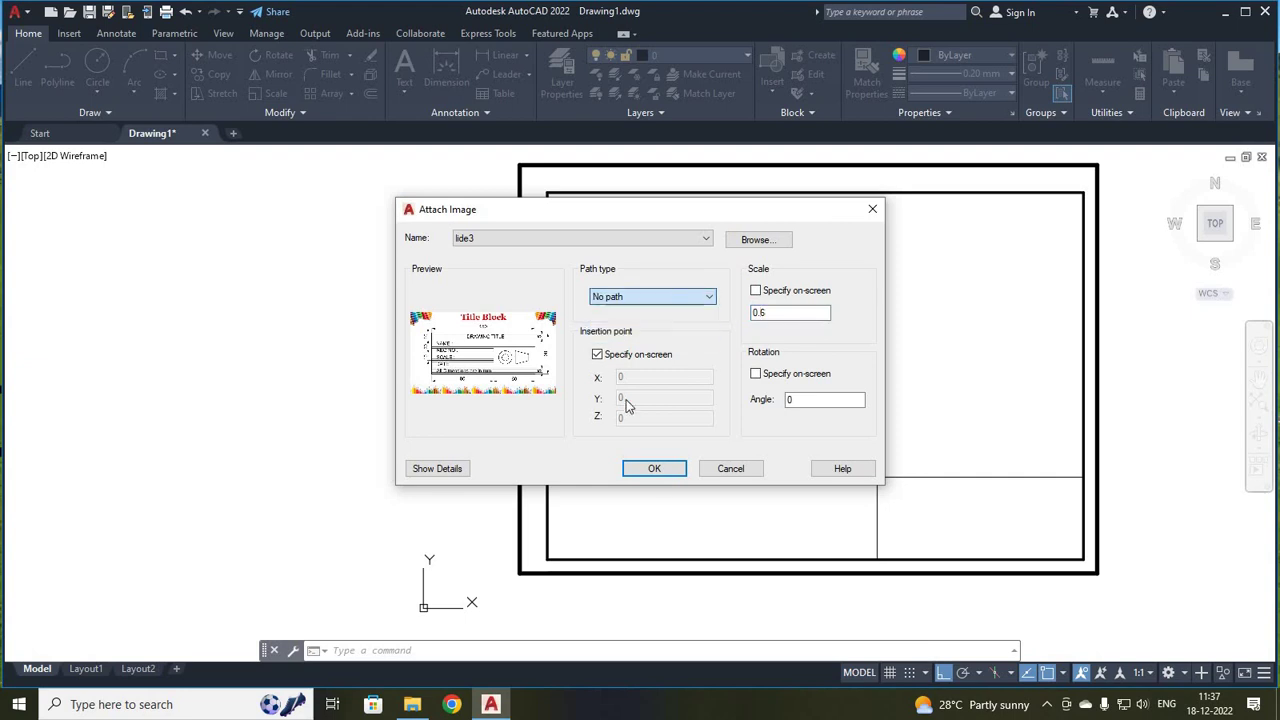
click(654, 468)
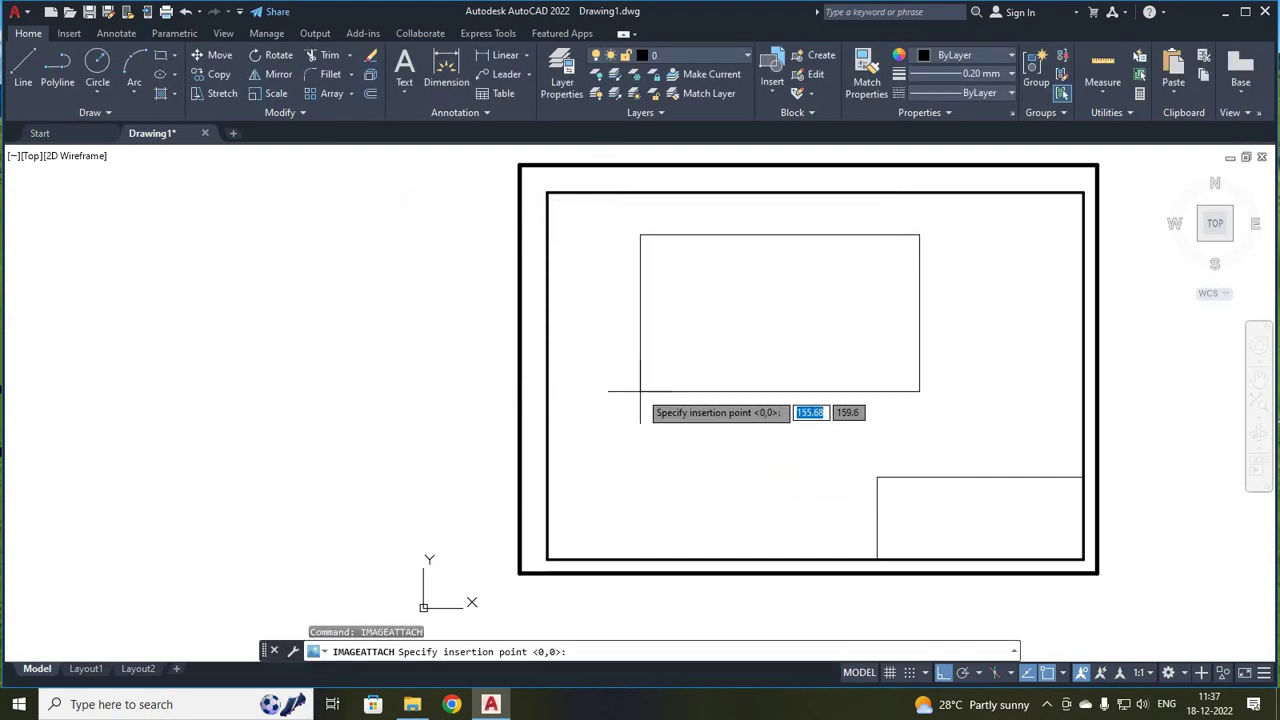
click(698, 432)
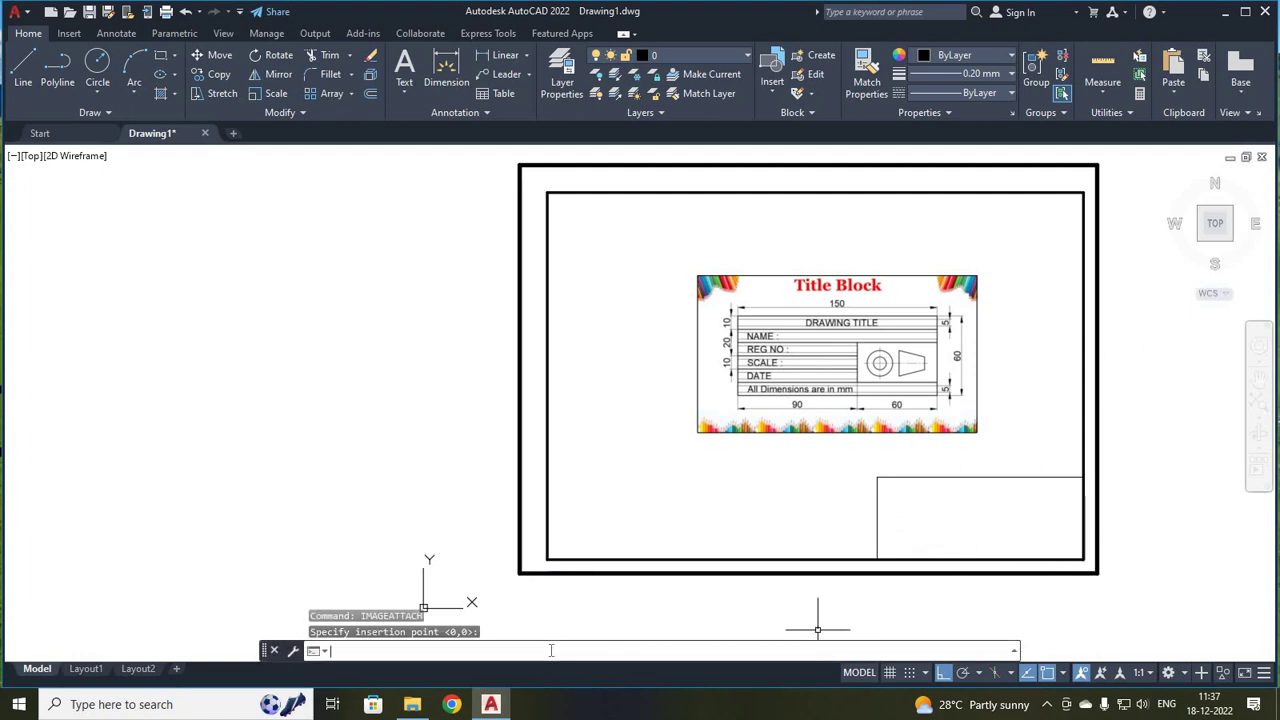
Step: Zoom to a window framing the lide3 reference image and the 150 × 60 title block
key(Return)
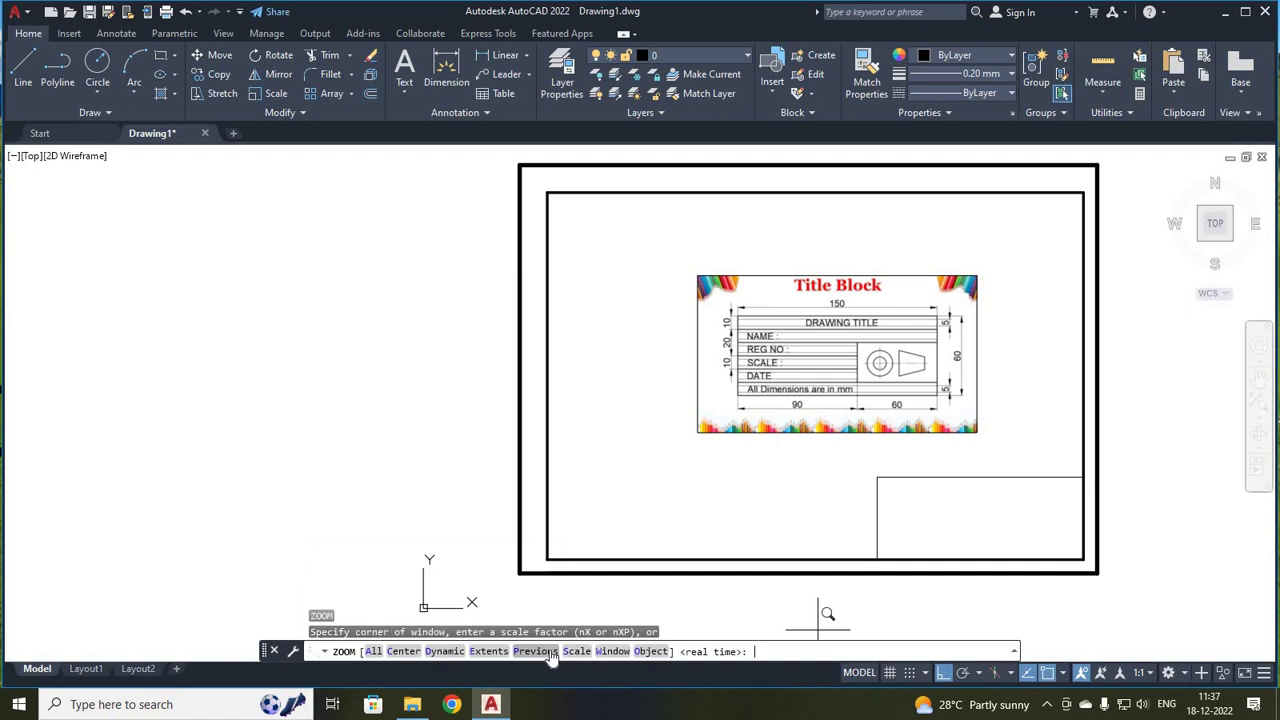
text(w)
key(Return)
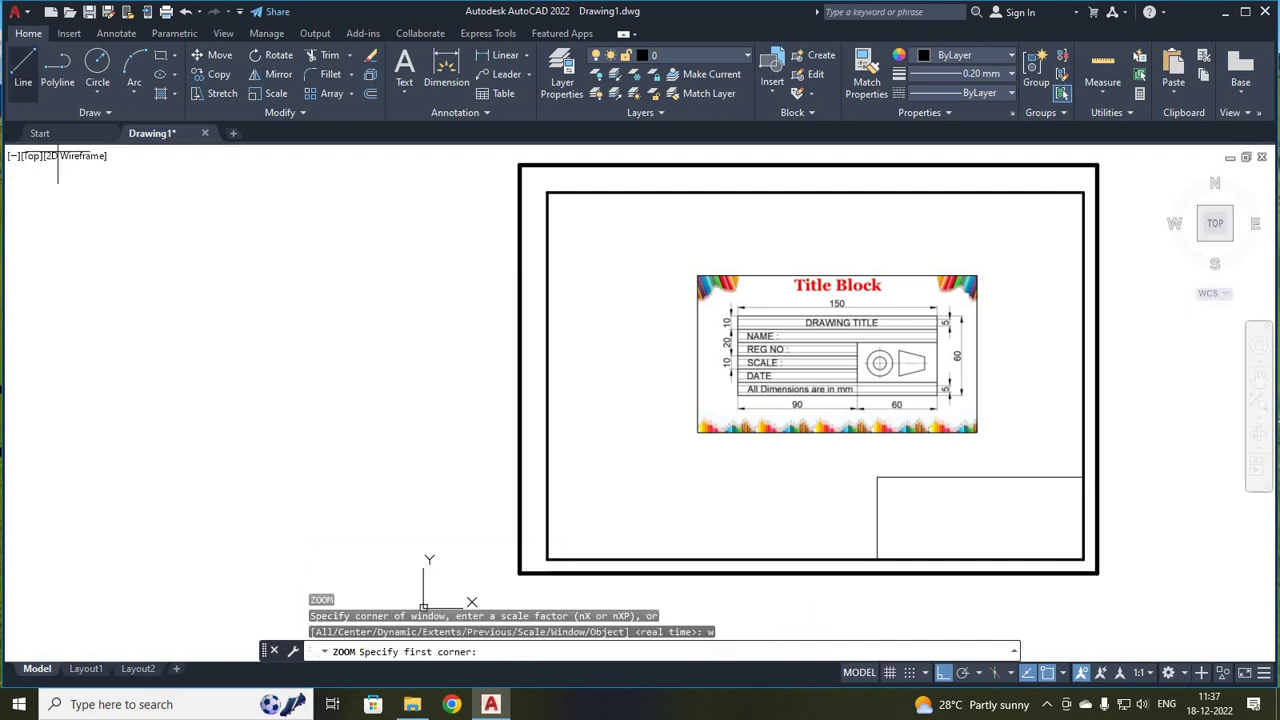
click(673, 258)
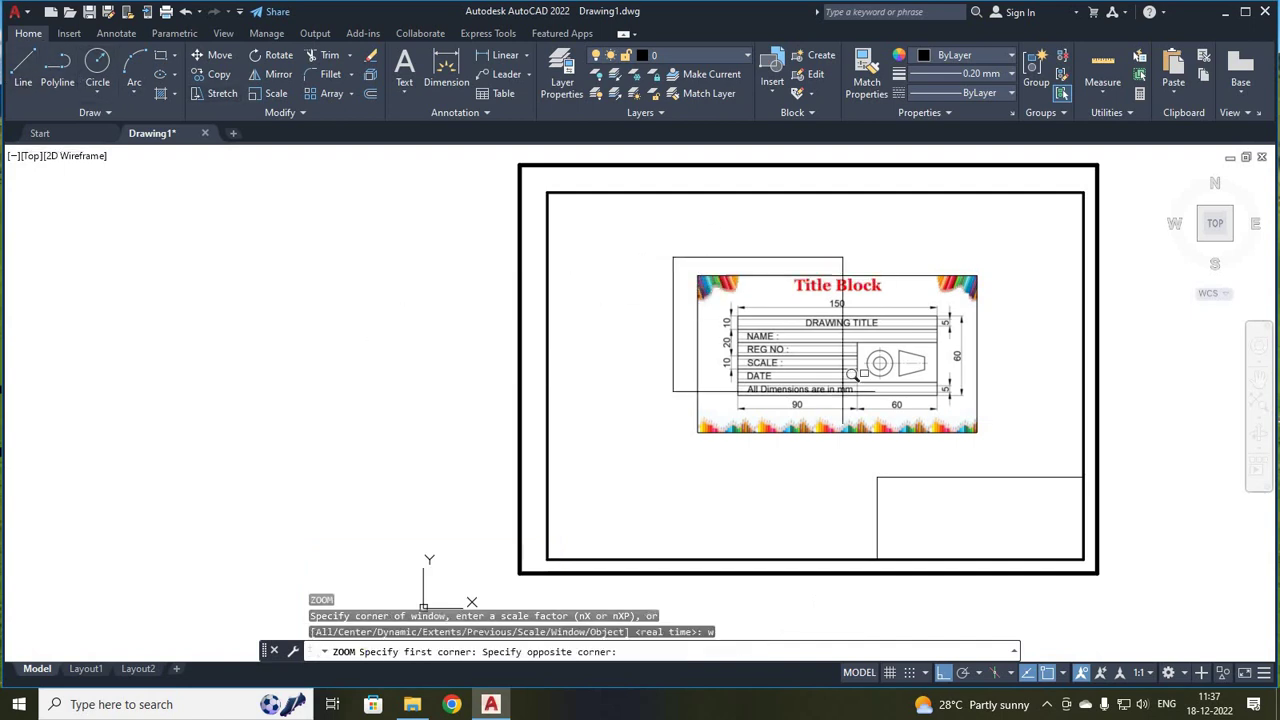
click(1128, 590)
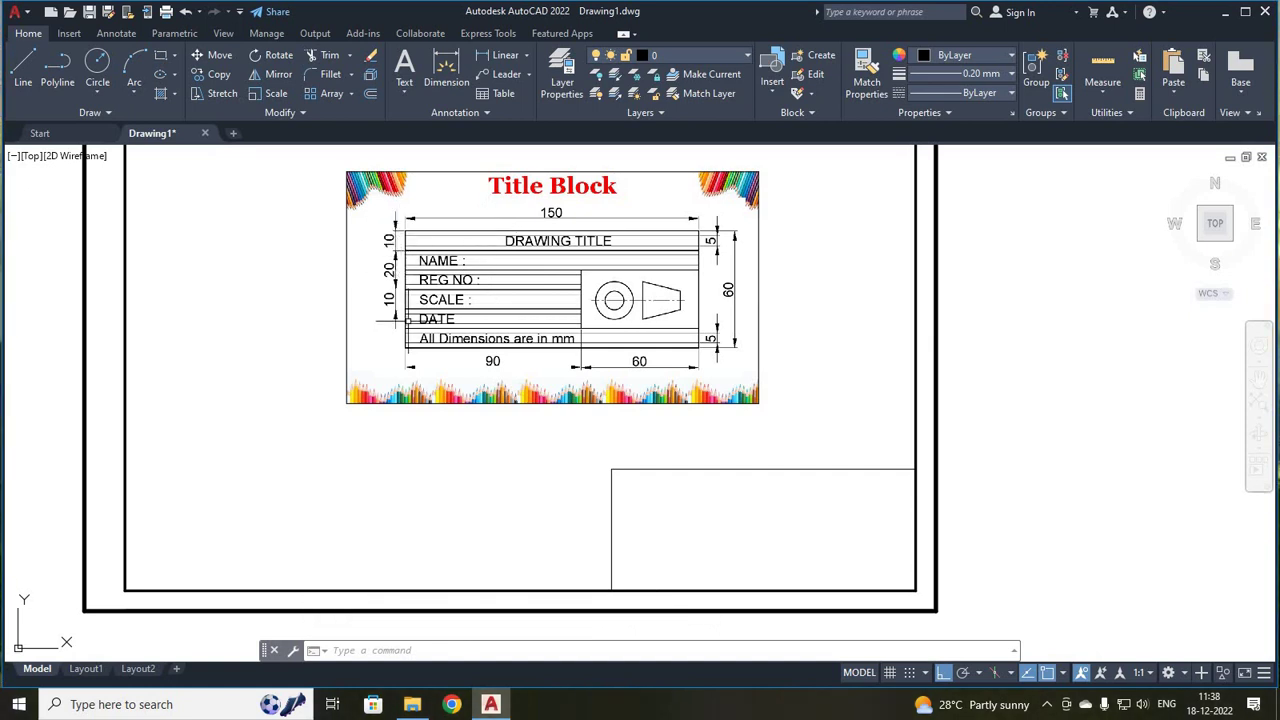
Step: At 0.20 mm lineweight, draw a line 10 down the title block's left edge, then 150 across
click(972, 74)
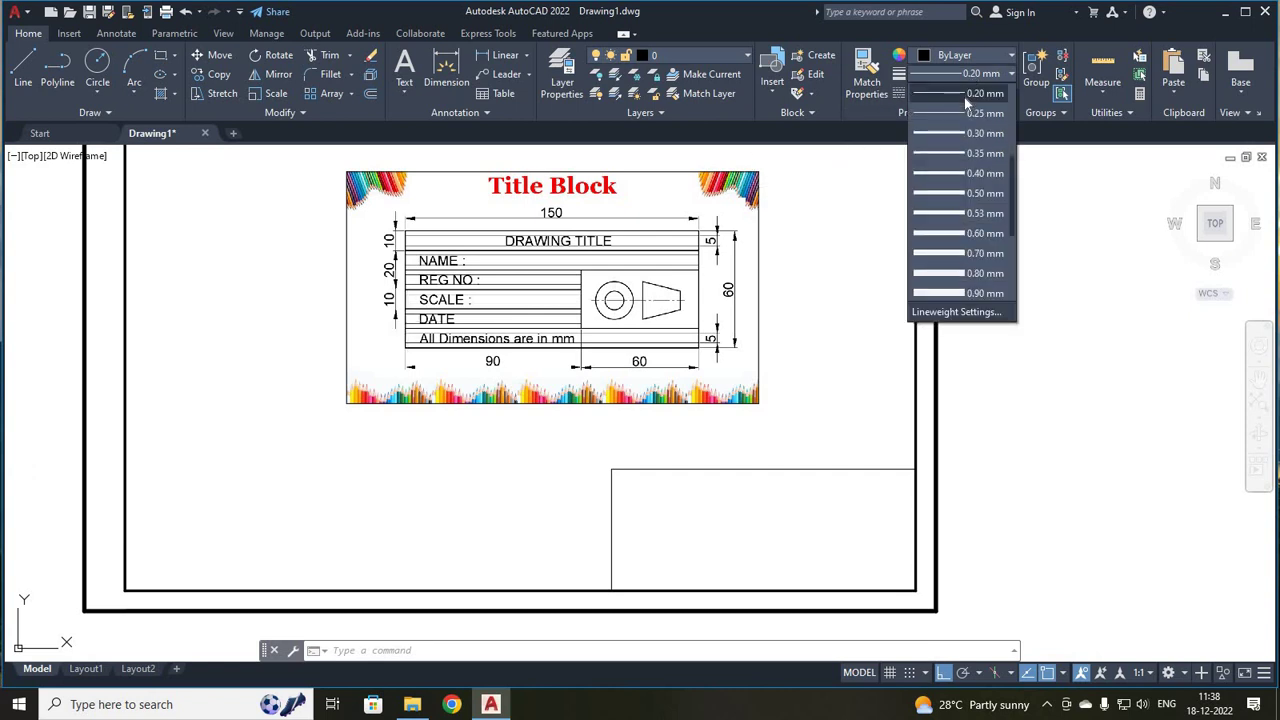
click(964, 97)
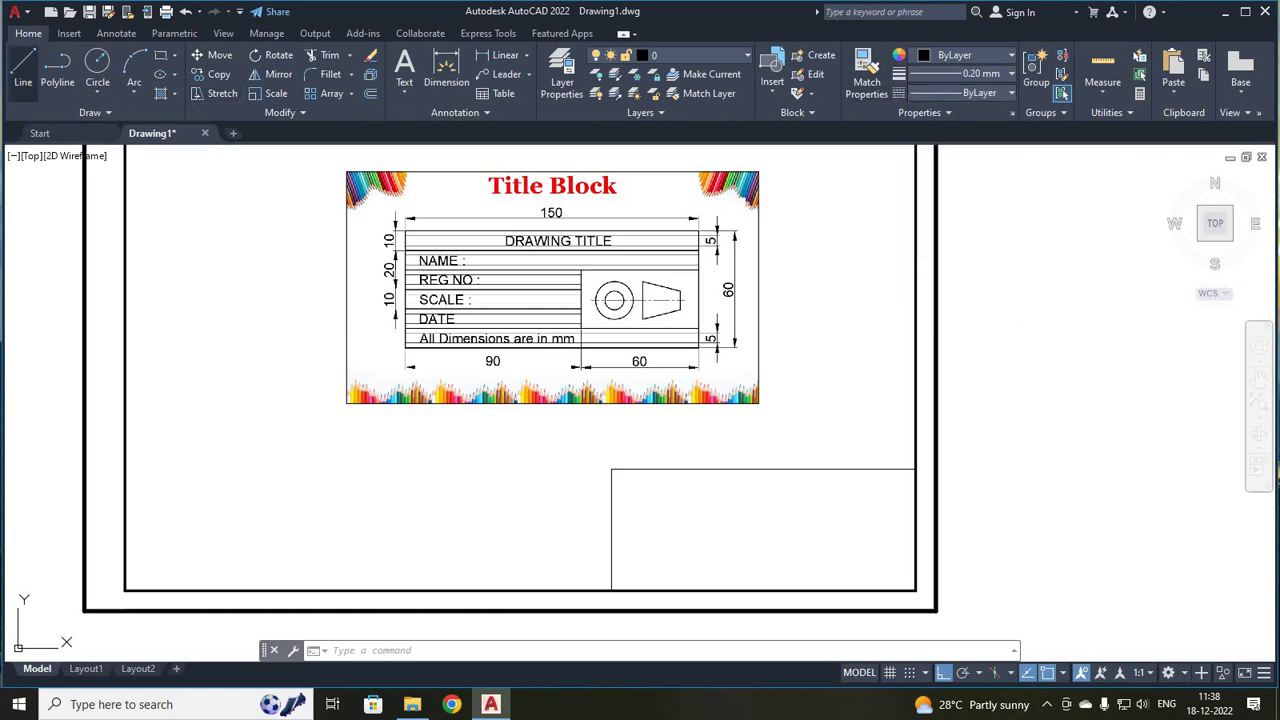
click(22, 70)
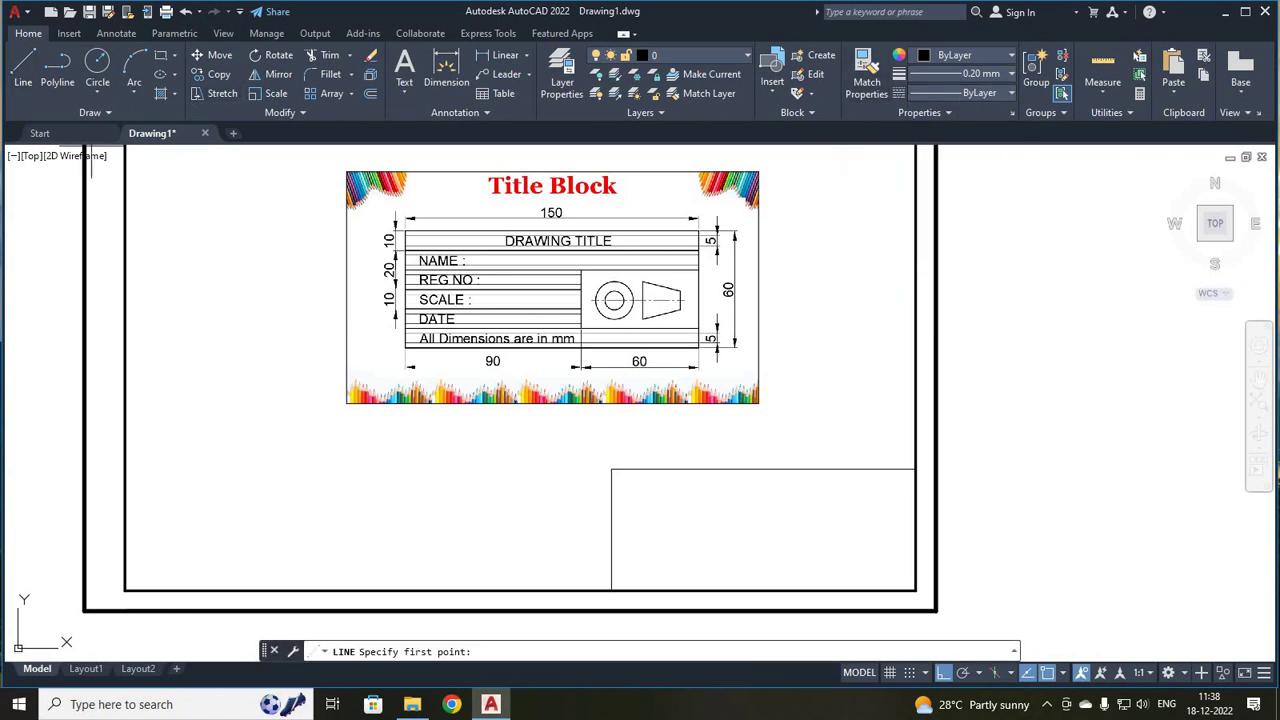
click(611, 468)
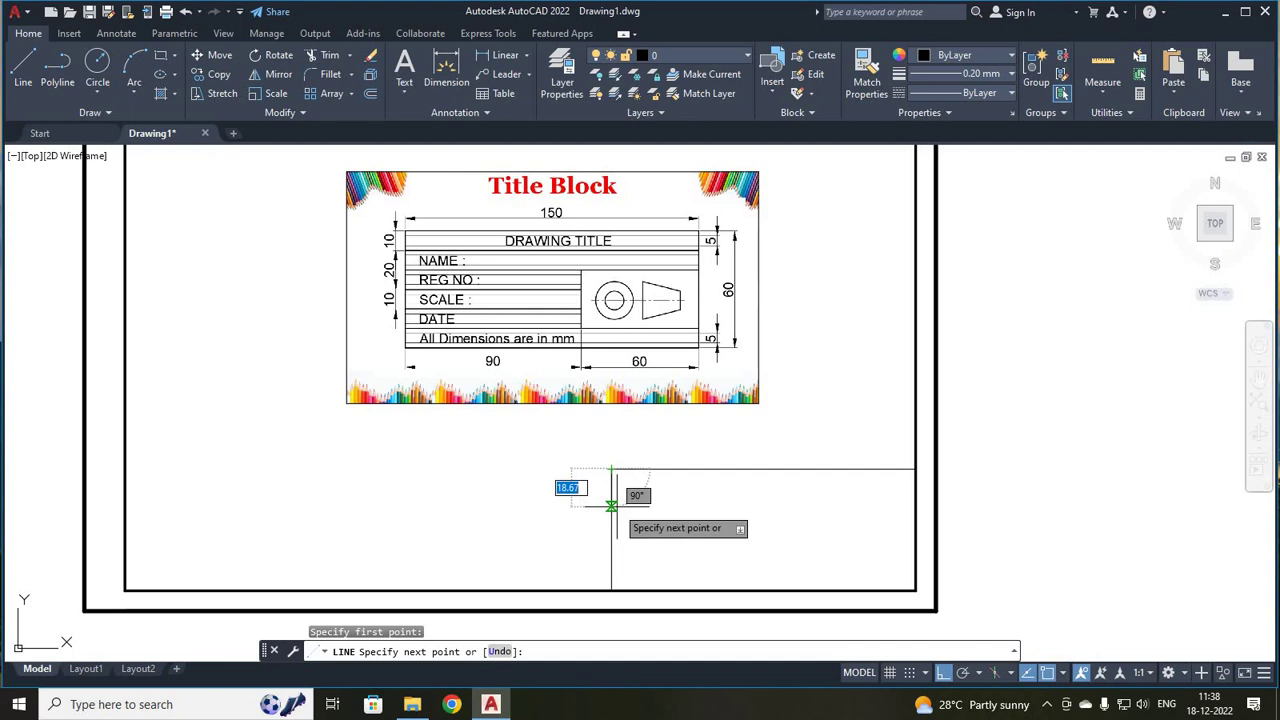
text(10)
key(Return)
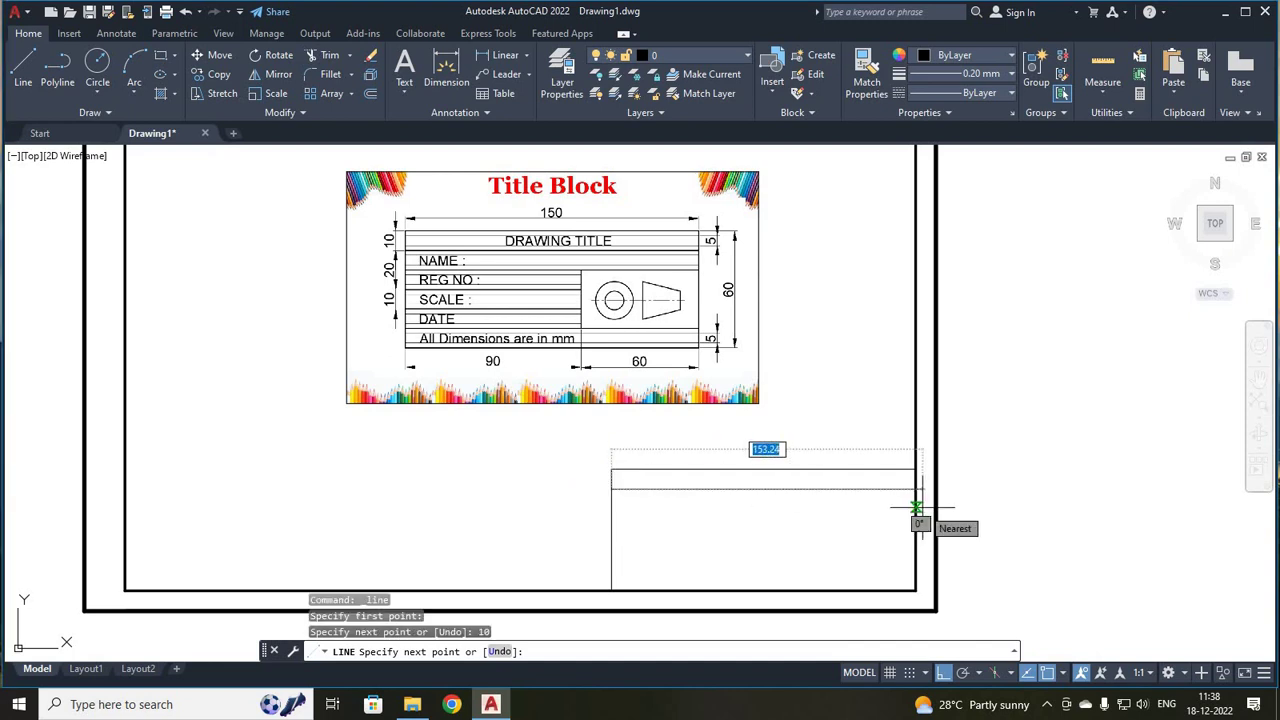
text(150)
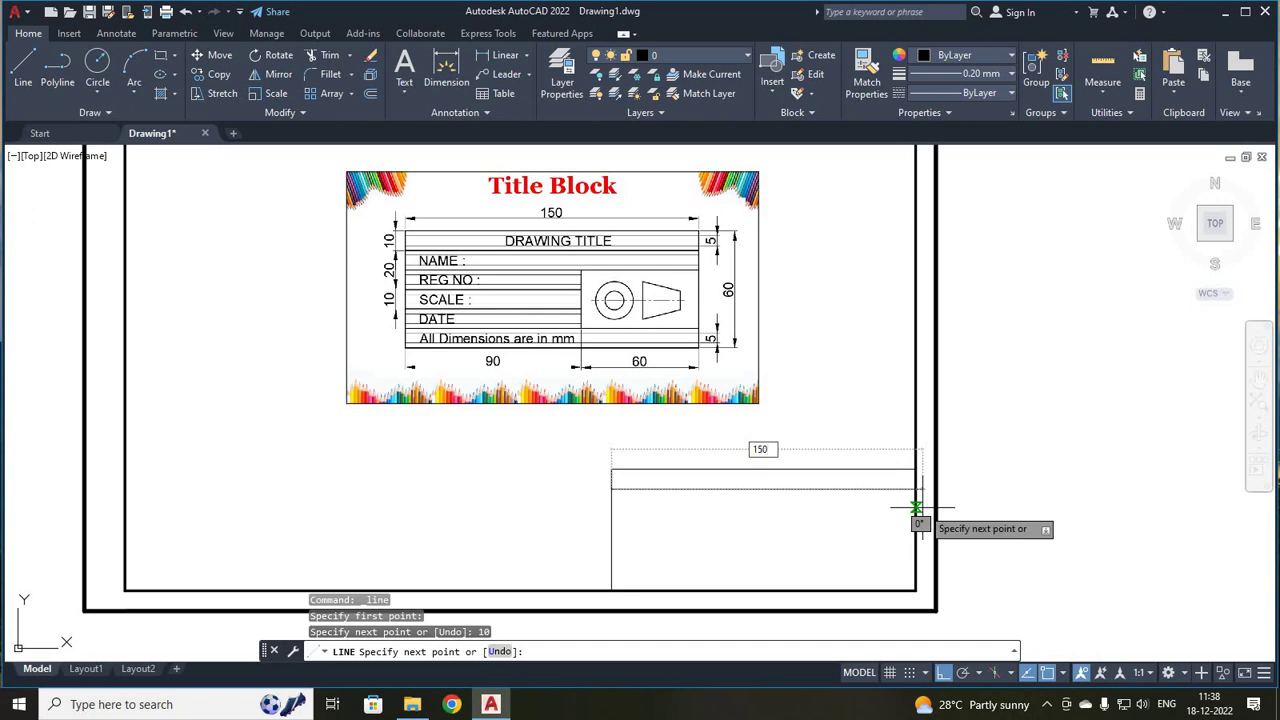
key(Return)
key(Escape)
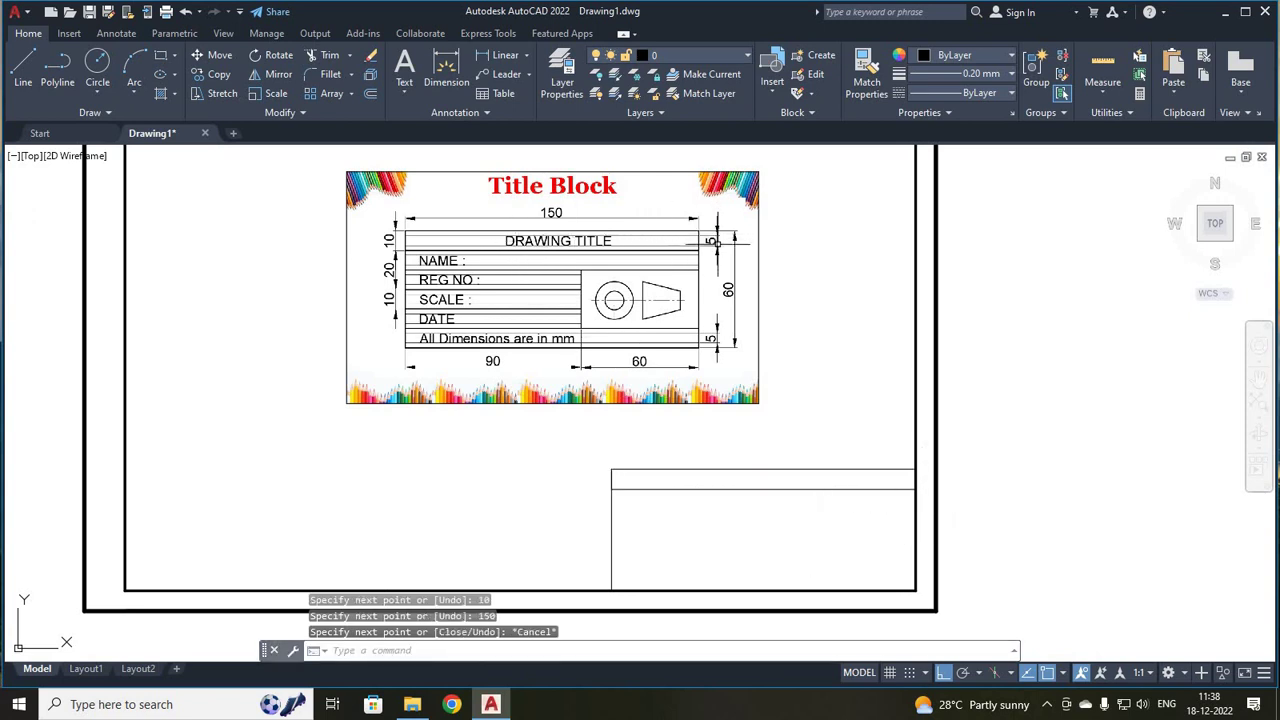
Step: Set the current lineweight to 0.09 mm
click(985, 74)
scroll(987, 125, up, 2)
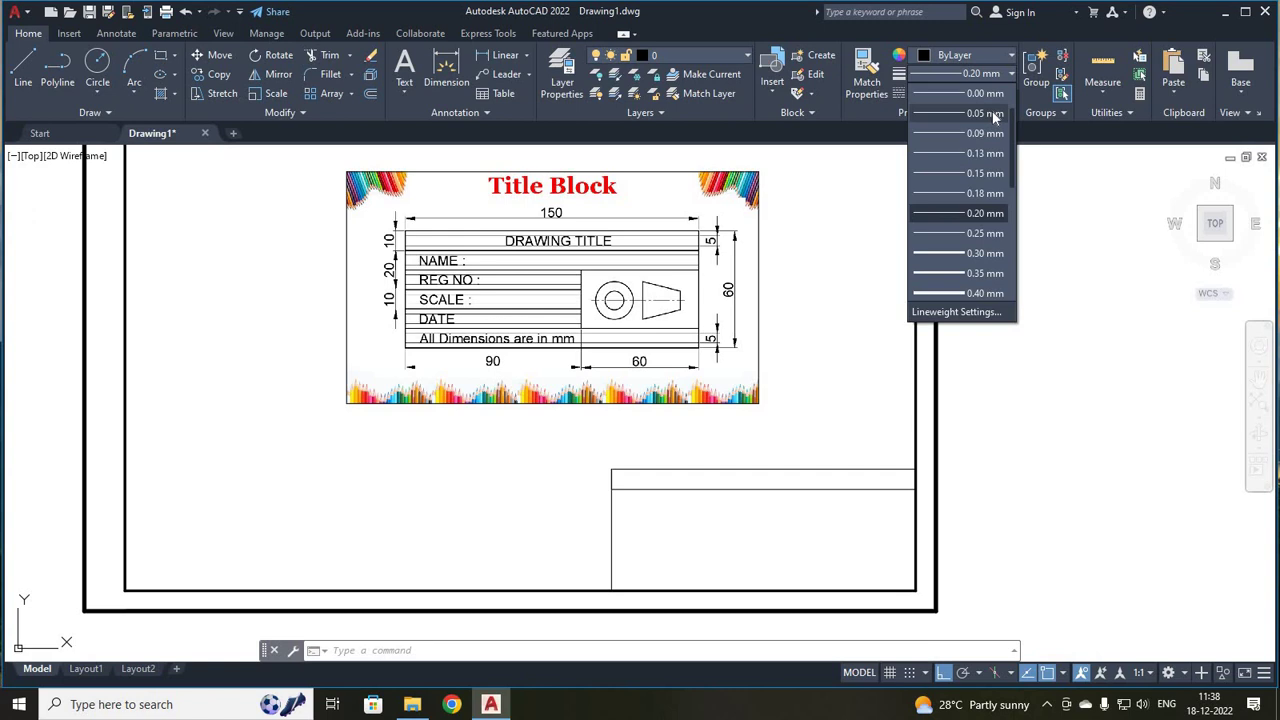
click(990, 133)
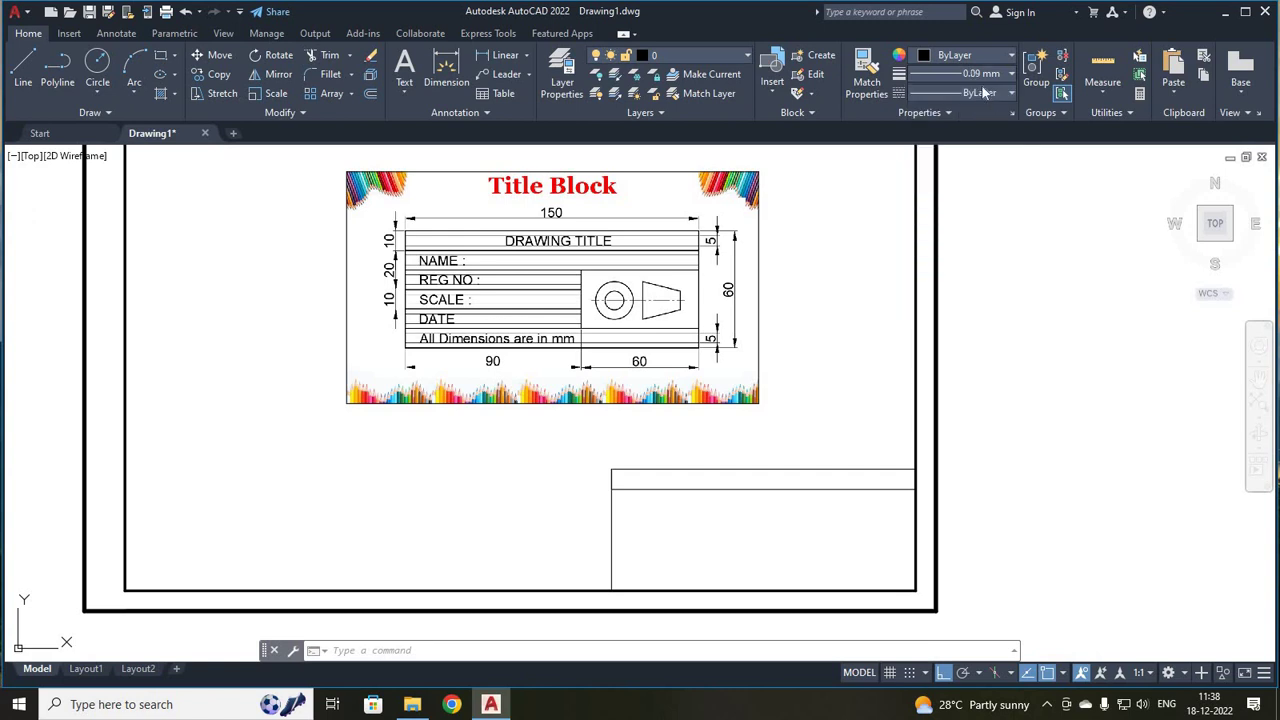
Step: Draw two 150-long thin lines at 2.5 and 7.5 below the title block's top edge
click(23, 70)
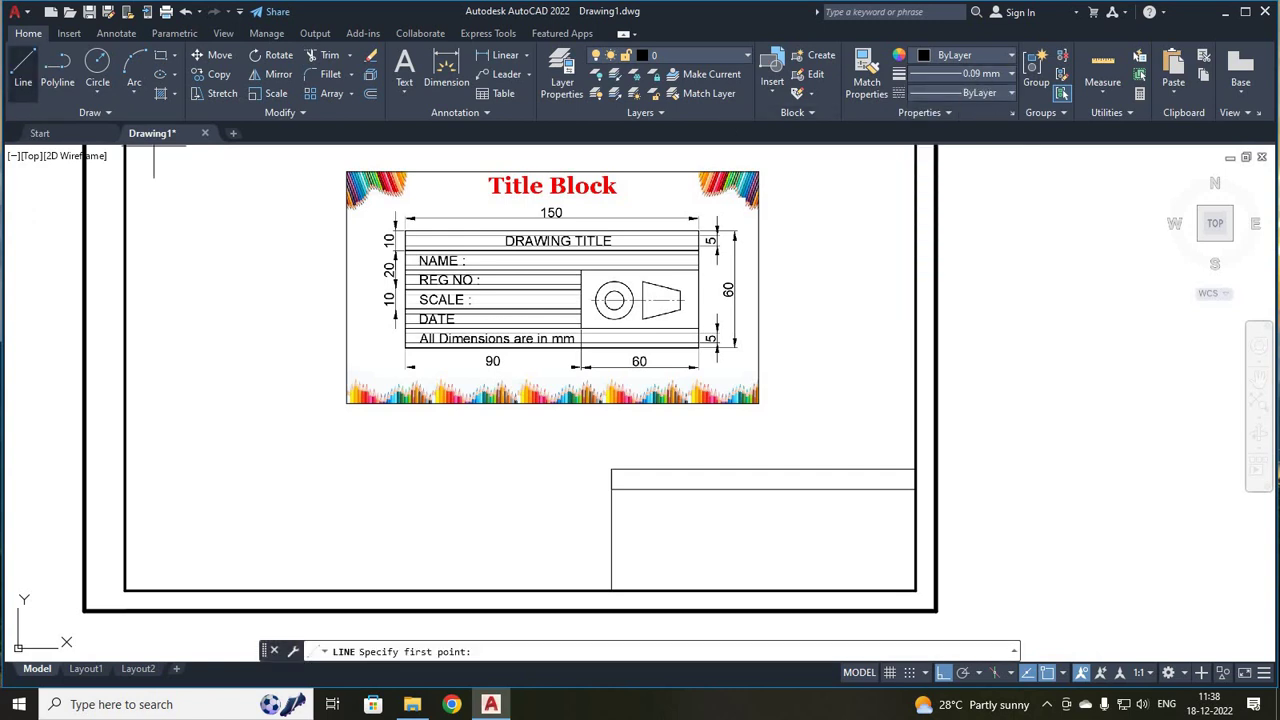
scroll(653, 510, up, 2)
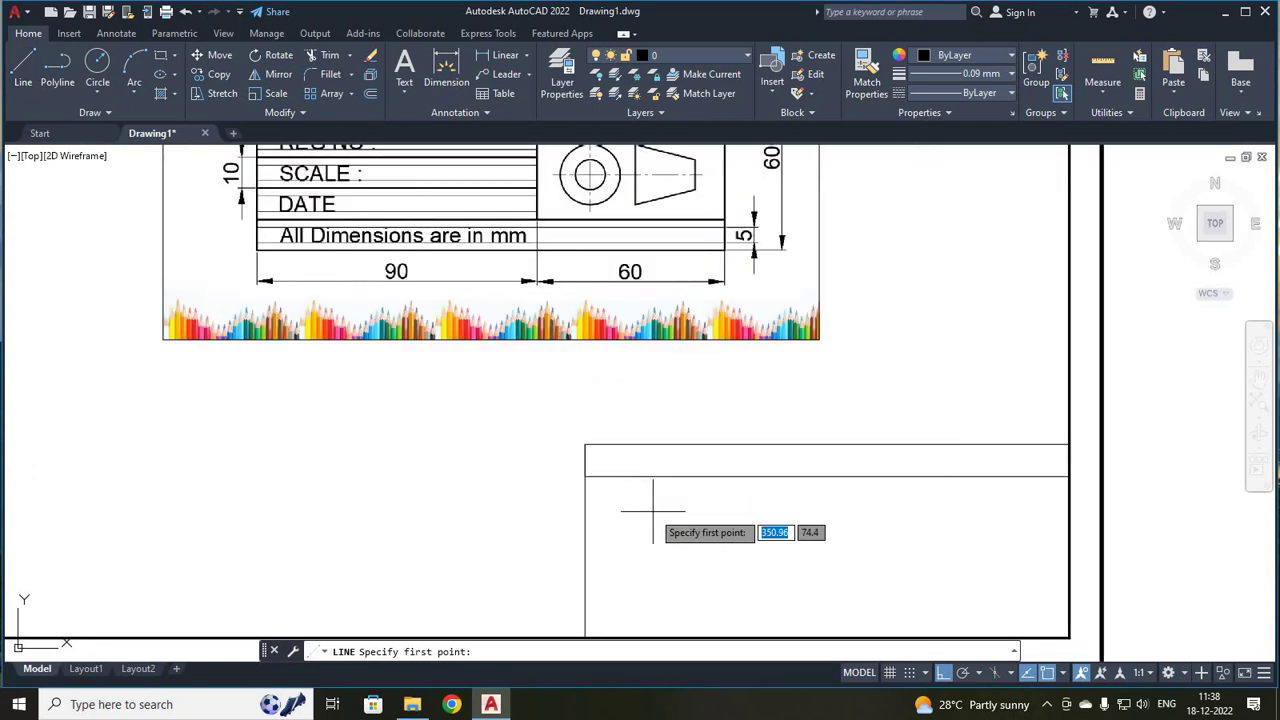
click(585, 443)
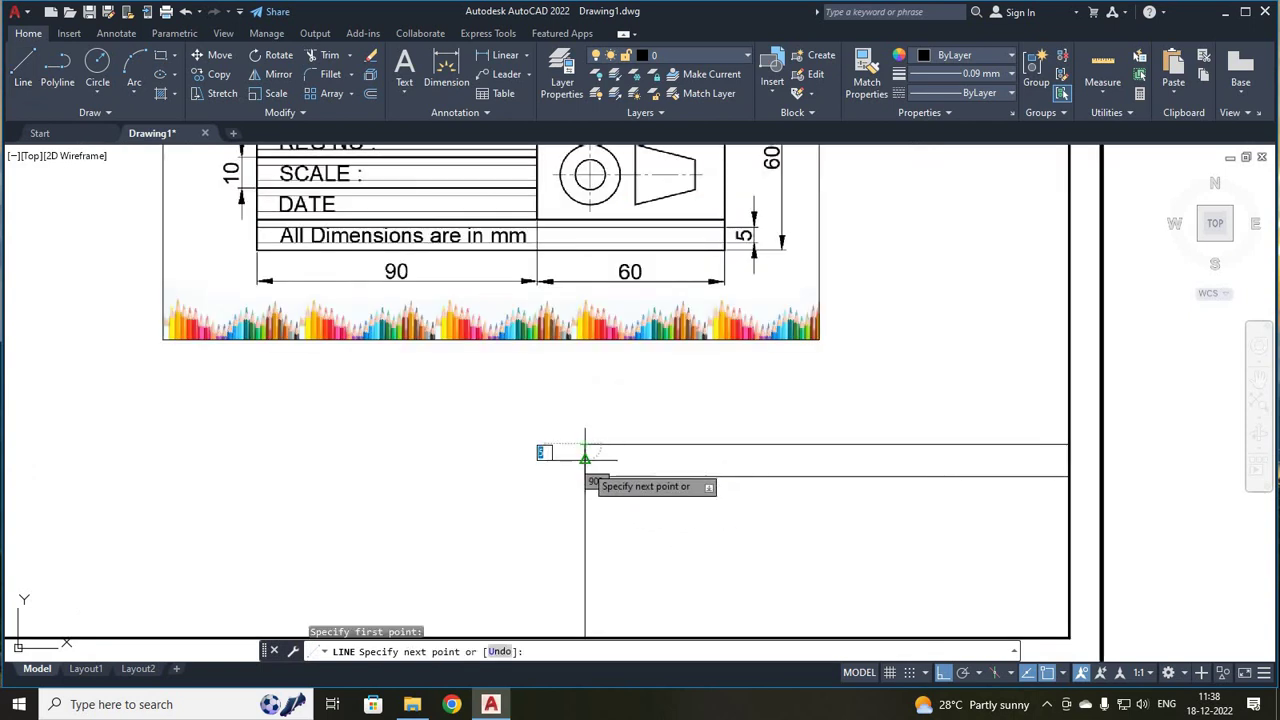
text(2.5)
key(Return)
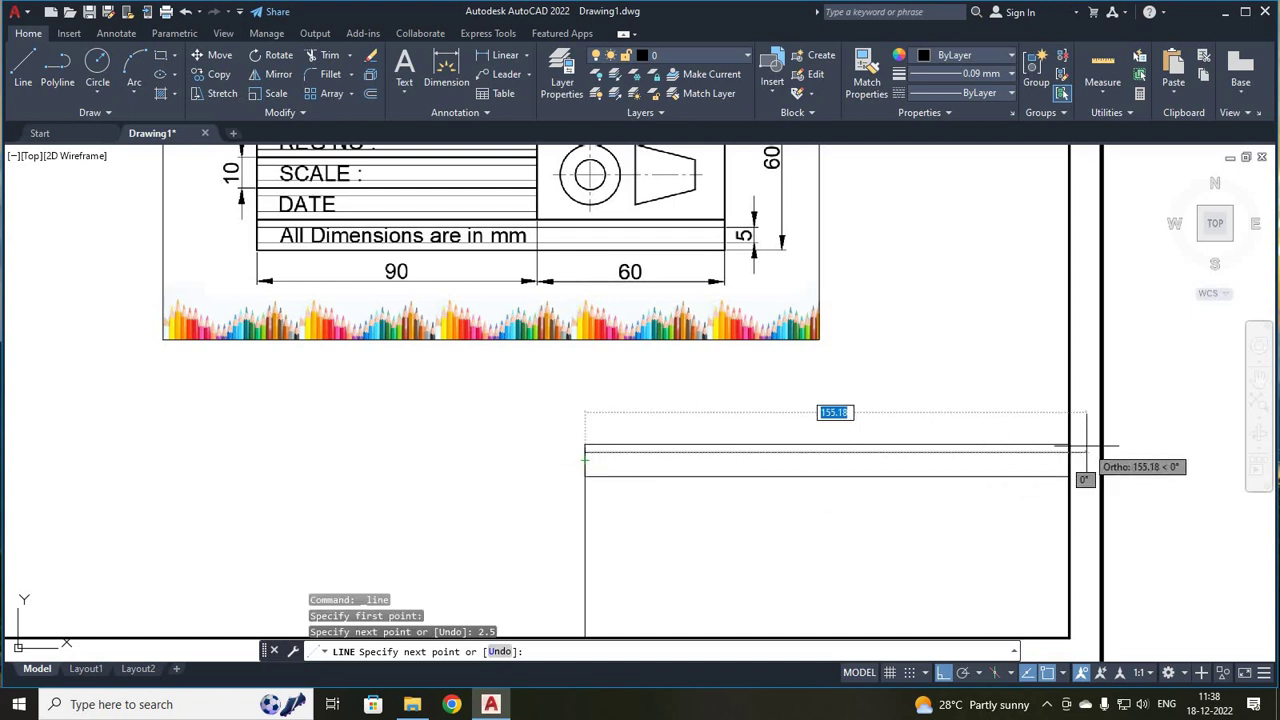
text(150)
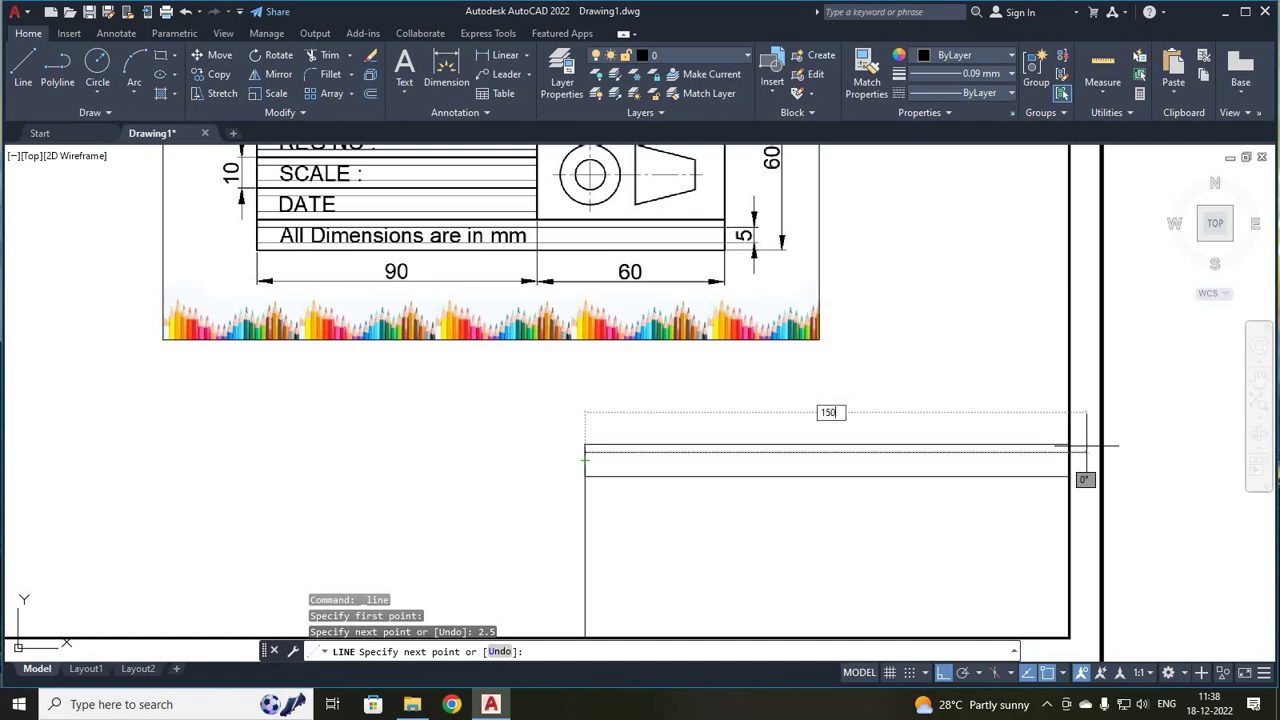
key(Return)
text(5)
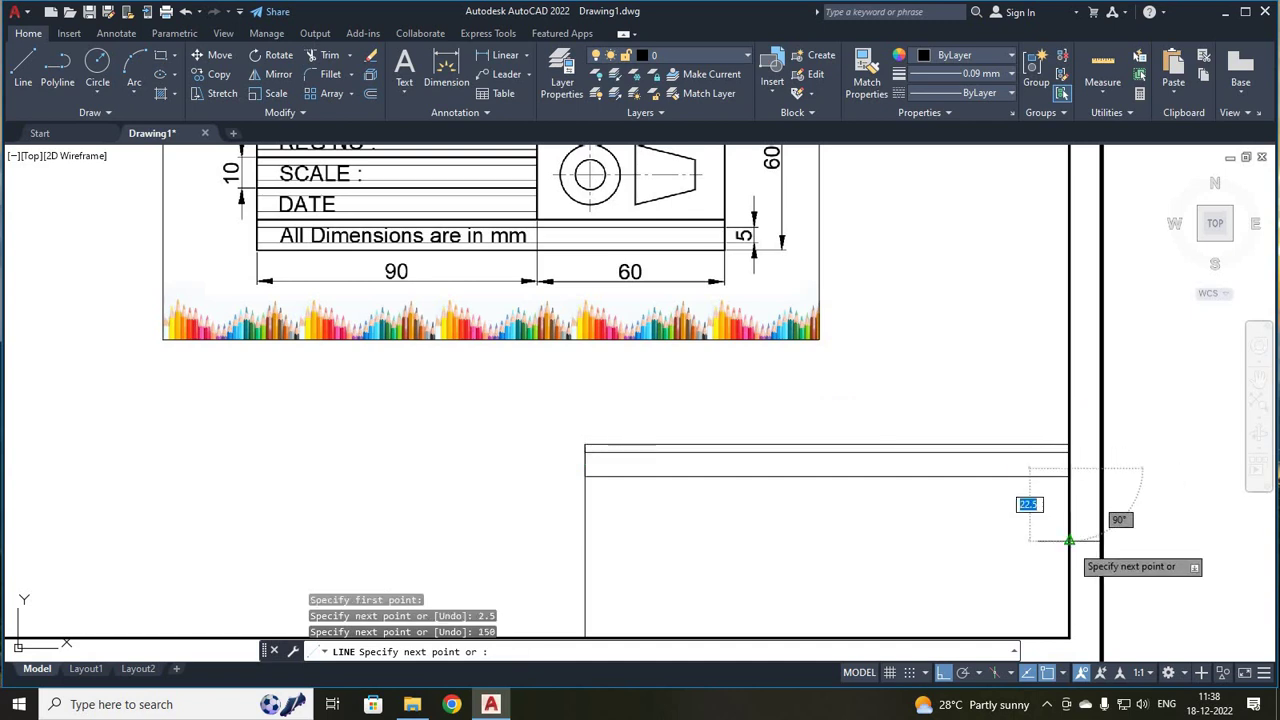
key(Return)
text(150)
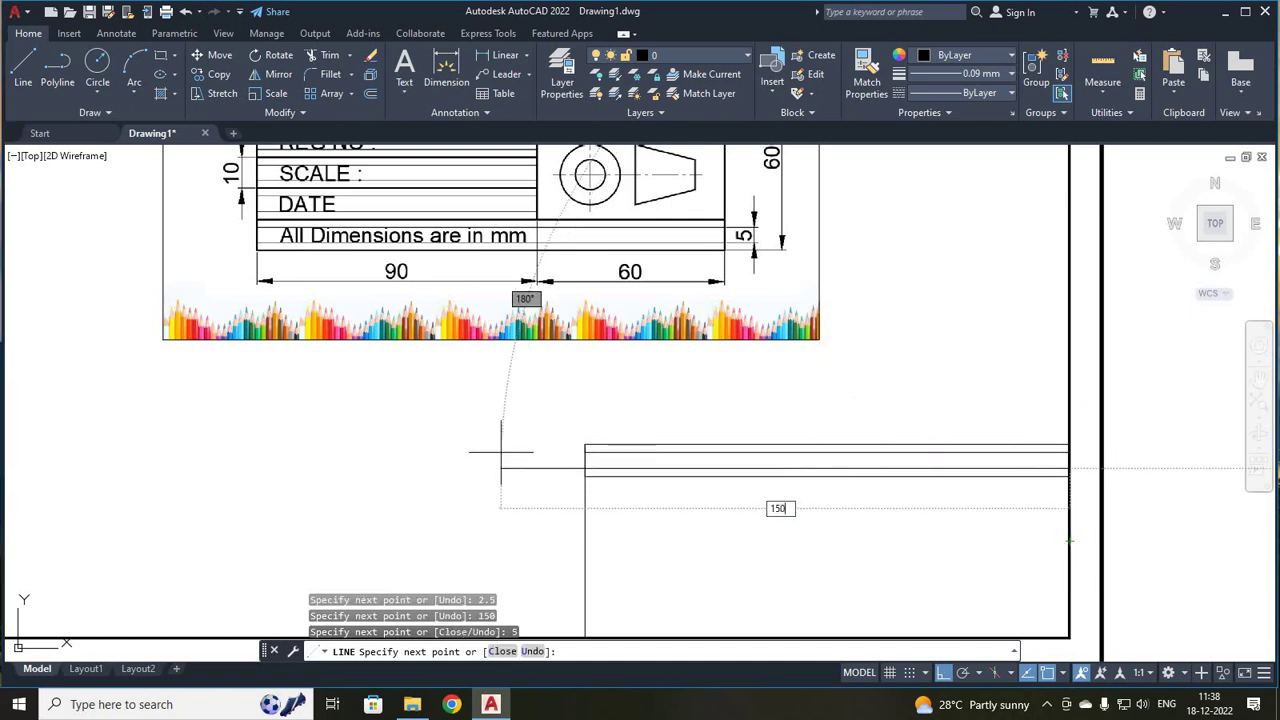
key(Return)
key(Escape)
scroll(603, 461, down, 2)
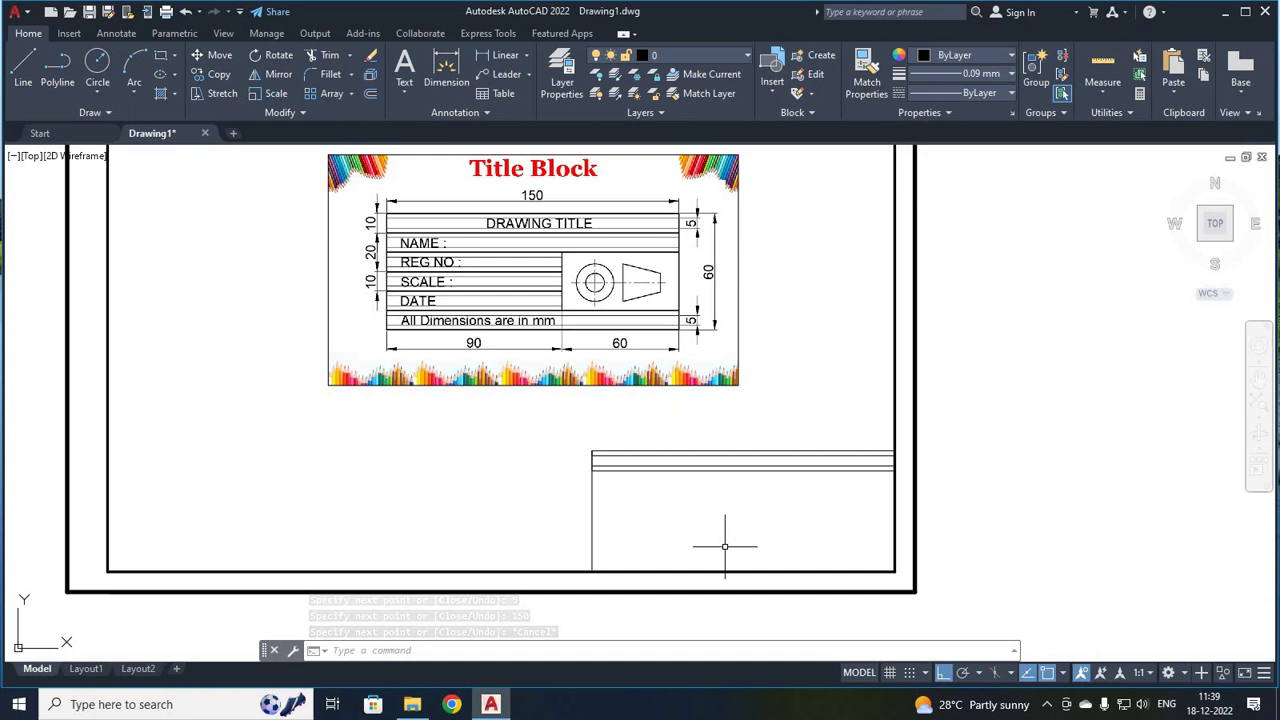
scroll(1050, 457, up, 2)
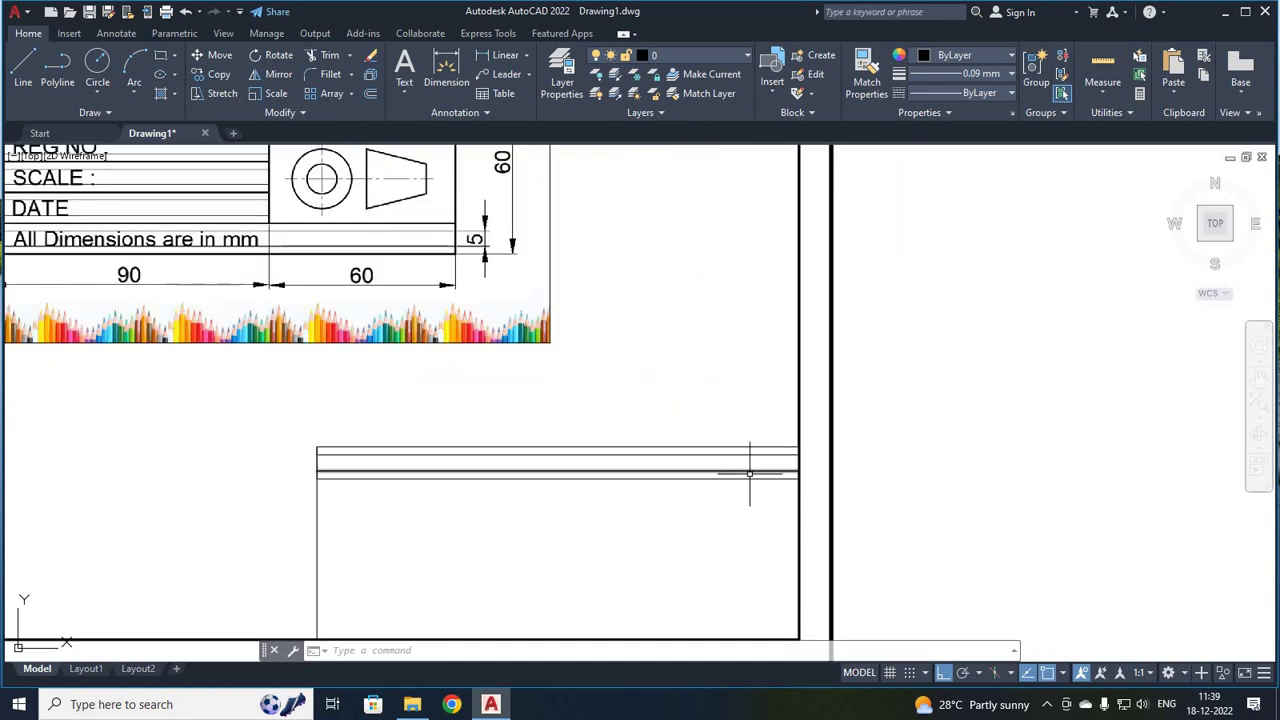
scroll(755, 470, down, 2)
scroll(890, 535, up, 4)
scroll(897, 531, down, 5)
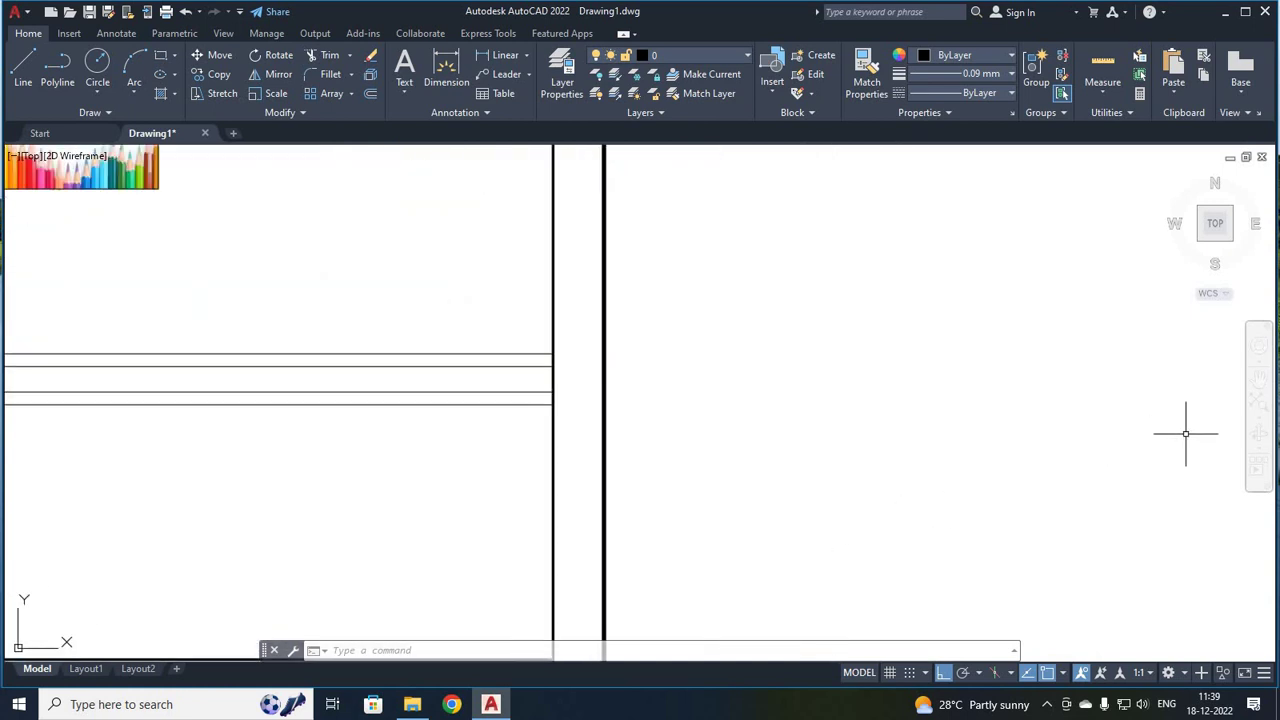
middle_click(999, 427)
middle_click(999, 427)
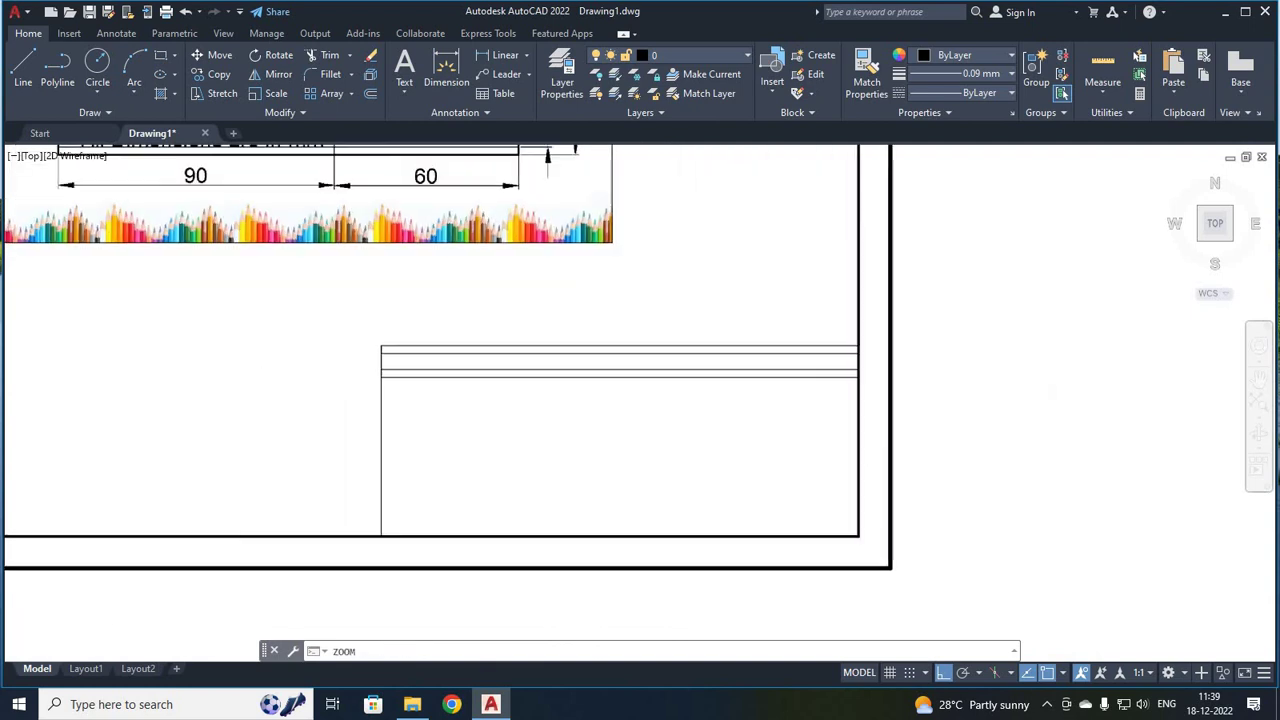
middle_drag(796, 530, 731, 463)
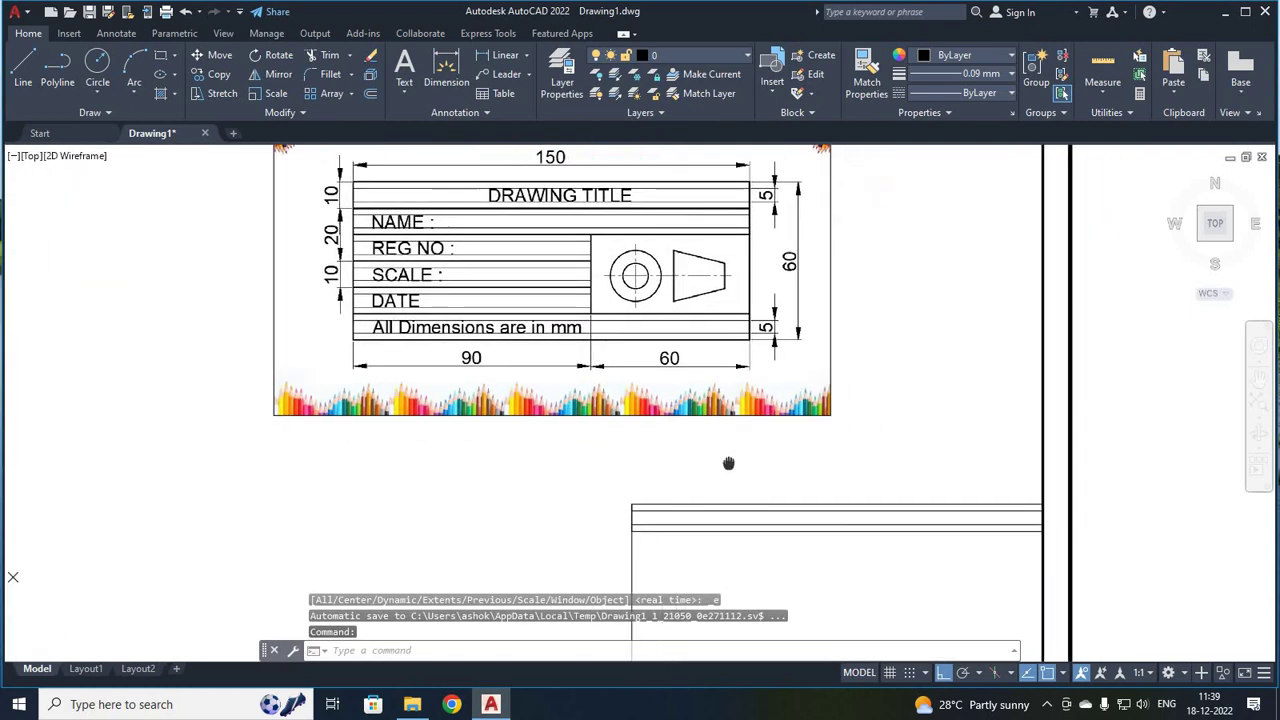
mouse_move(829, 589)
mouse_down()
mouse_move(791, 449)
mouse_move(809, 453)
mouse_up()
scroll(809, 453, down, 1)
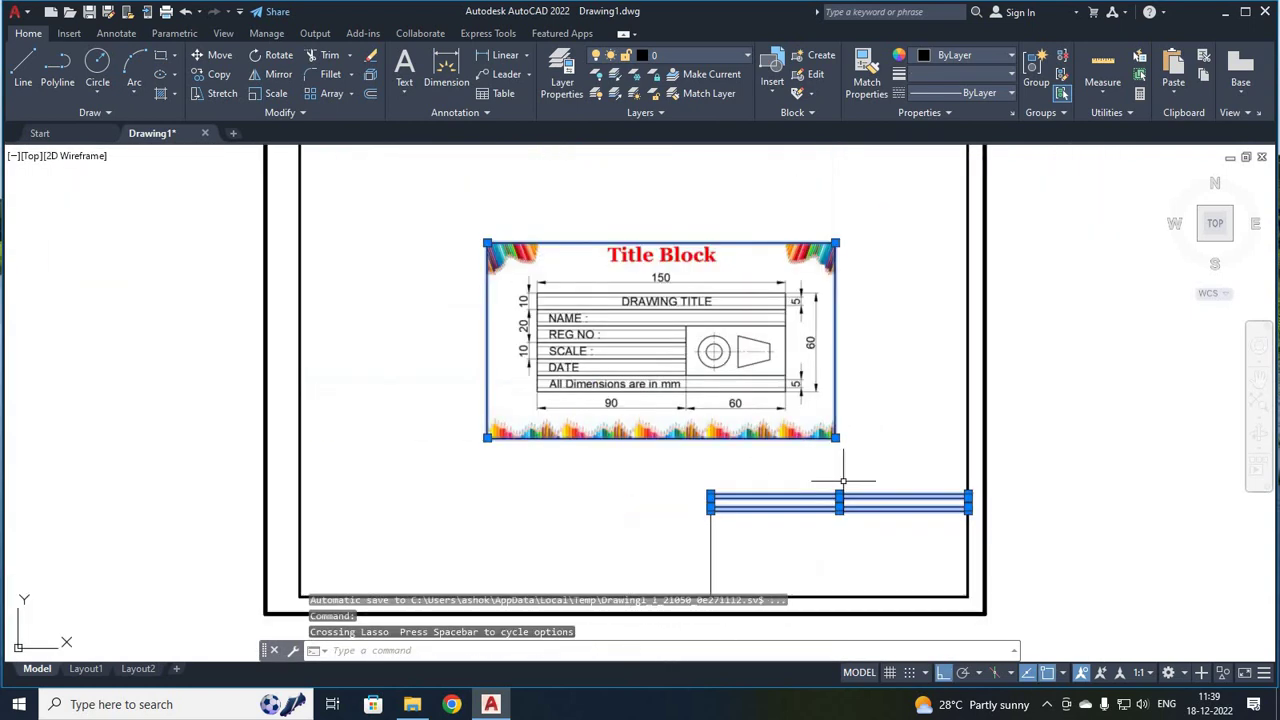
key(Escape)
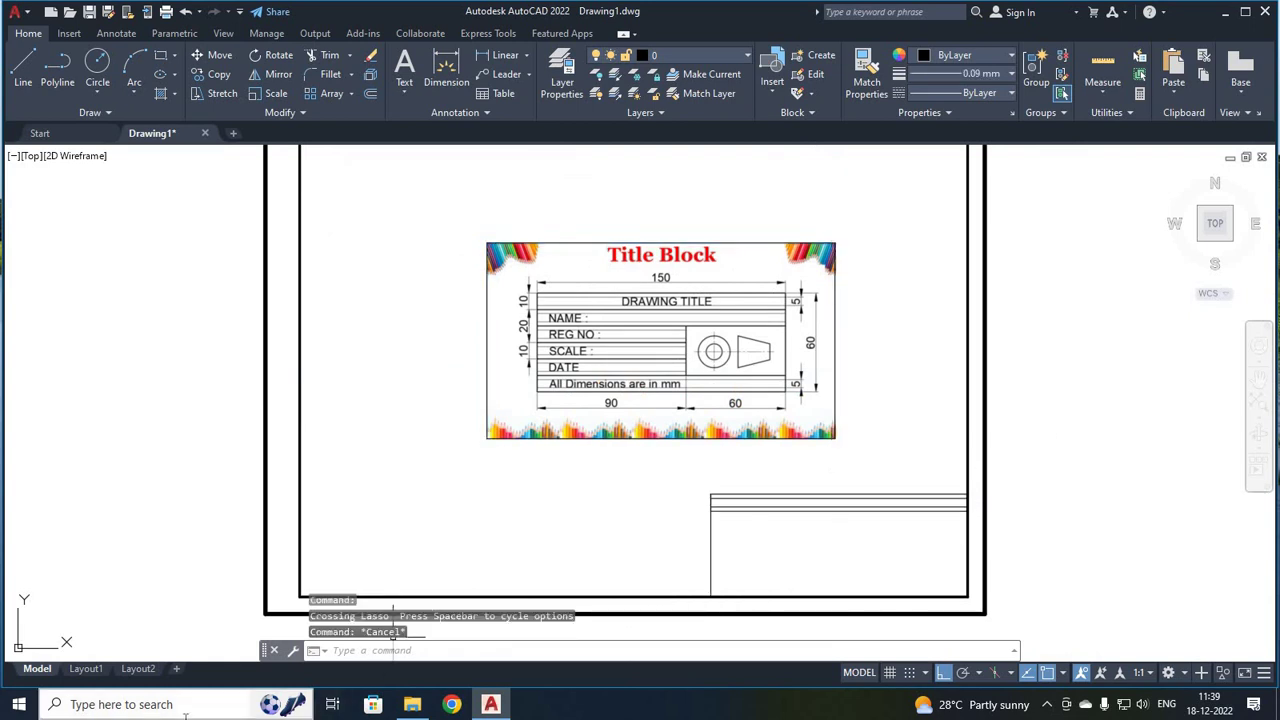
text(z)
key(Return)
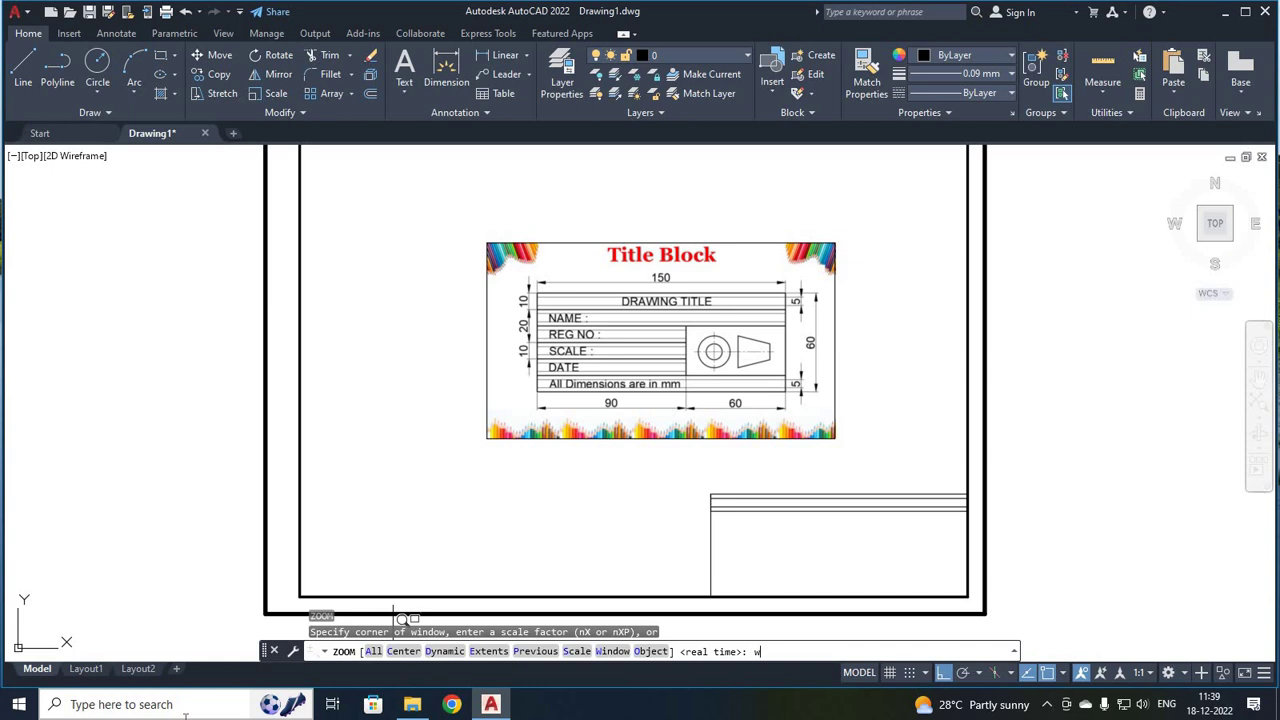
text(w)
key(Return)
click(700, 487)
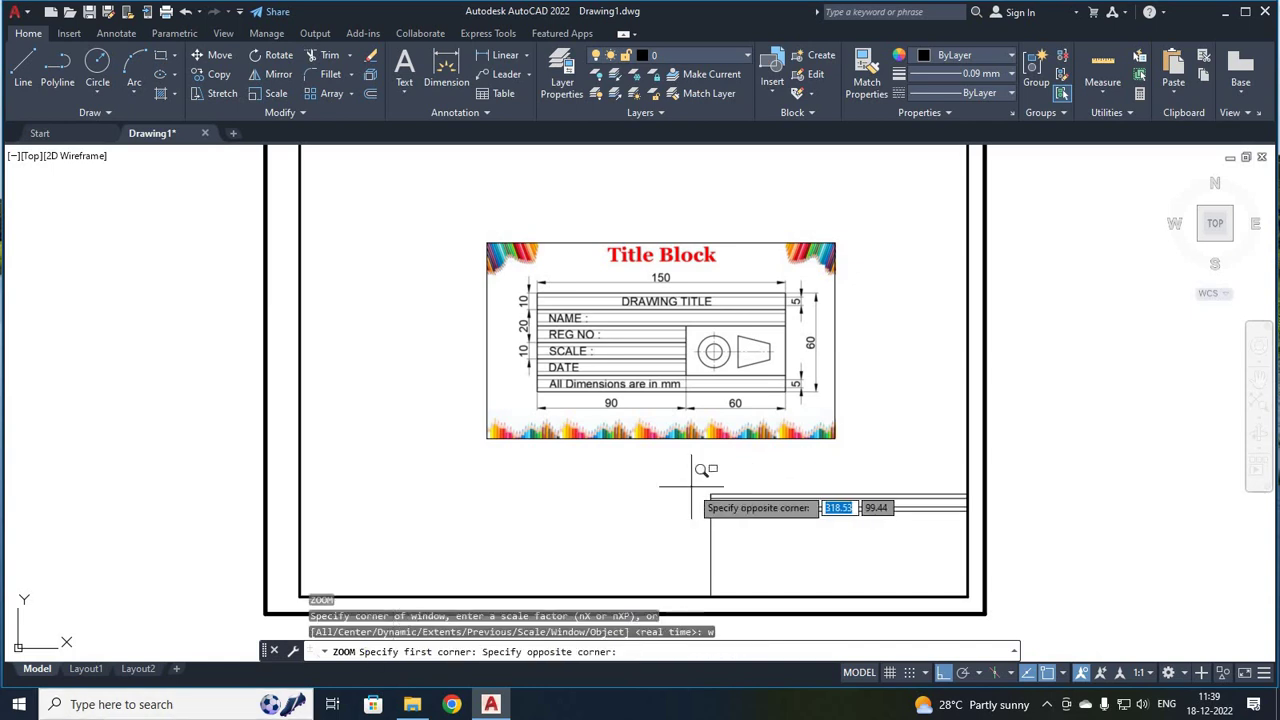
click(1000, 628)
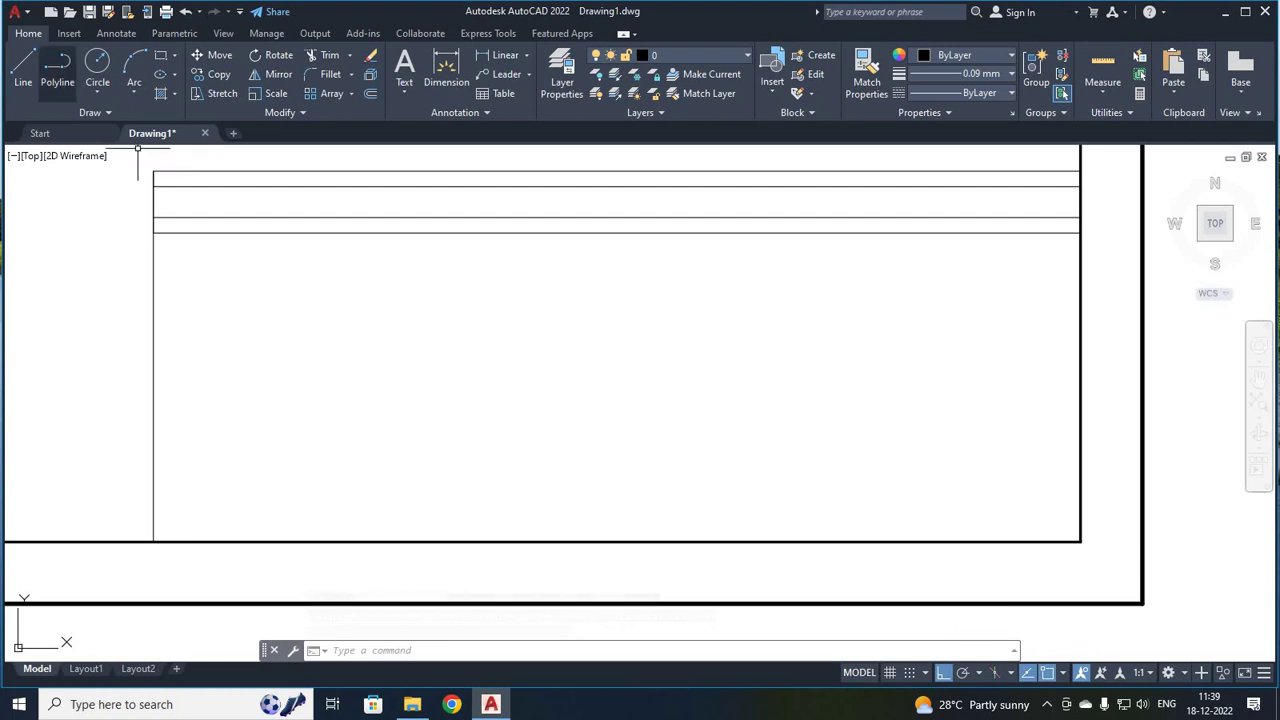
Step: Copy the four top row lines from the top-left corner to 10, 20, 30, 40 and 50 down
click(295, 170)
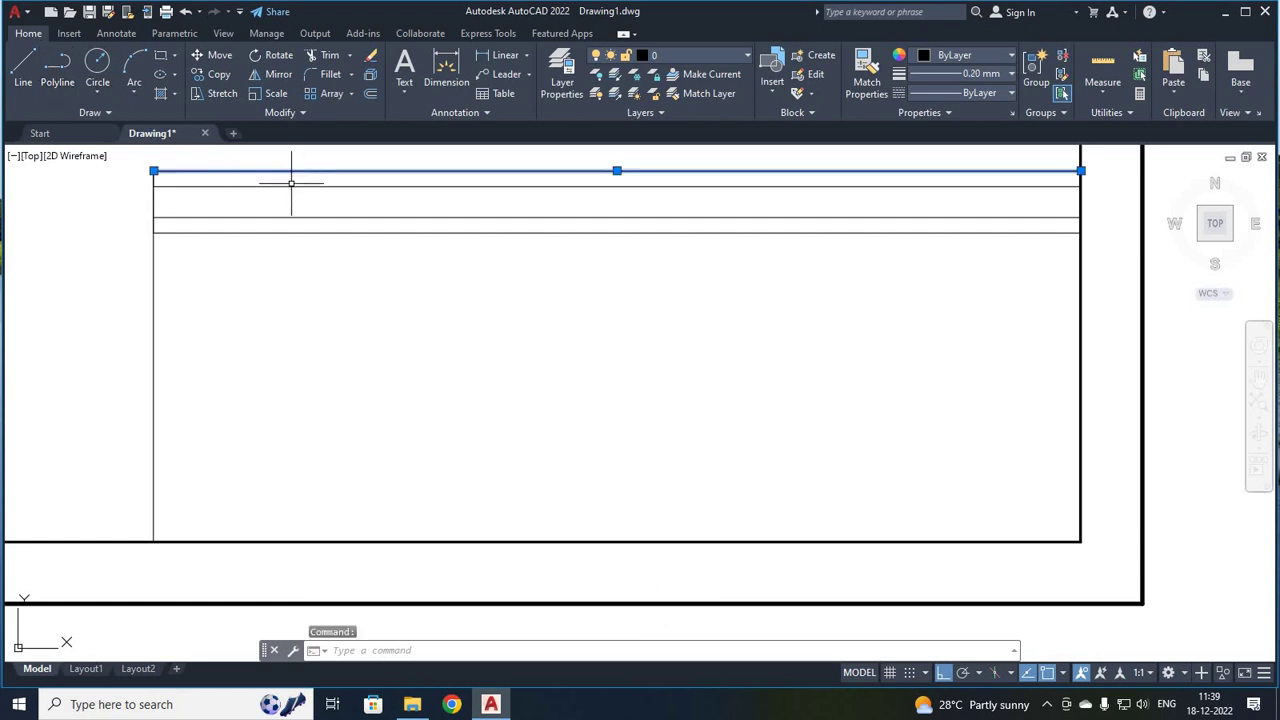
click(292, 186)
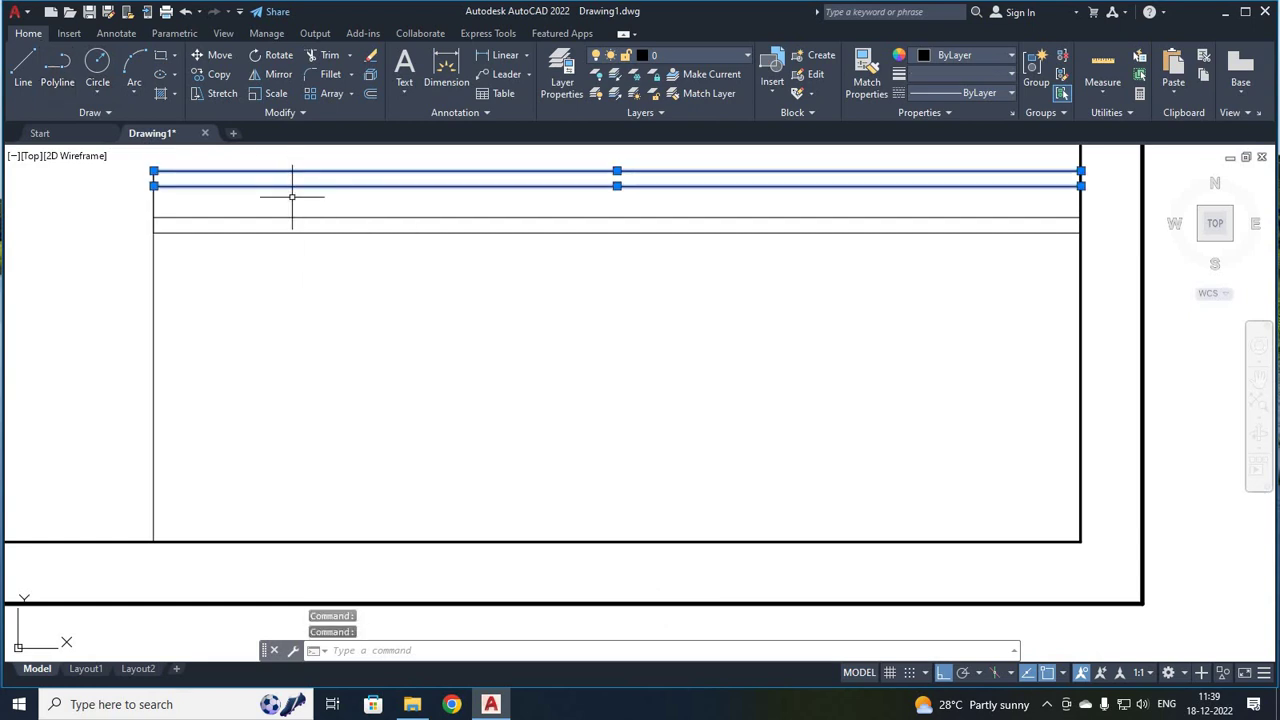
click(287, 217)
click(294, 232)
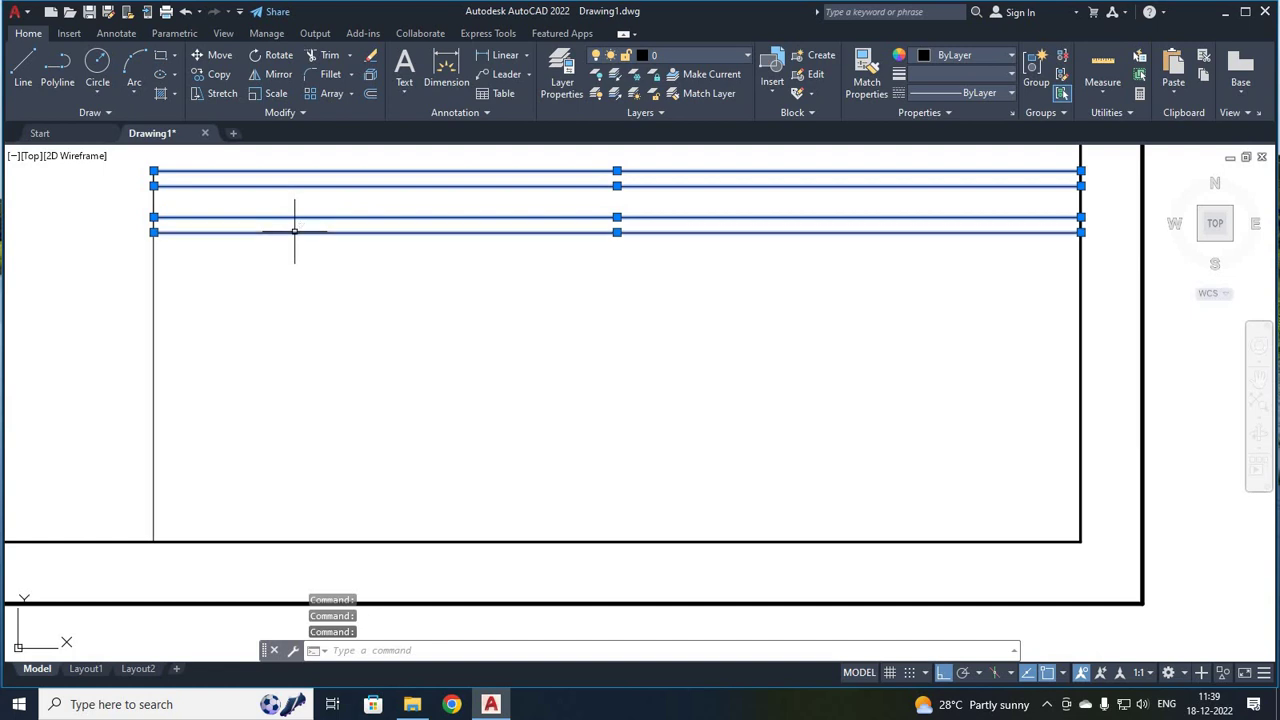
click(221, 80)
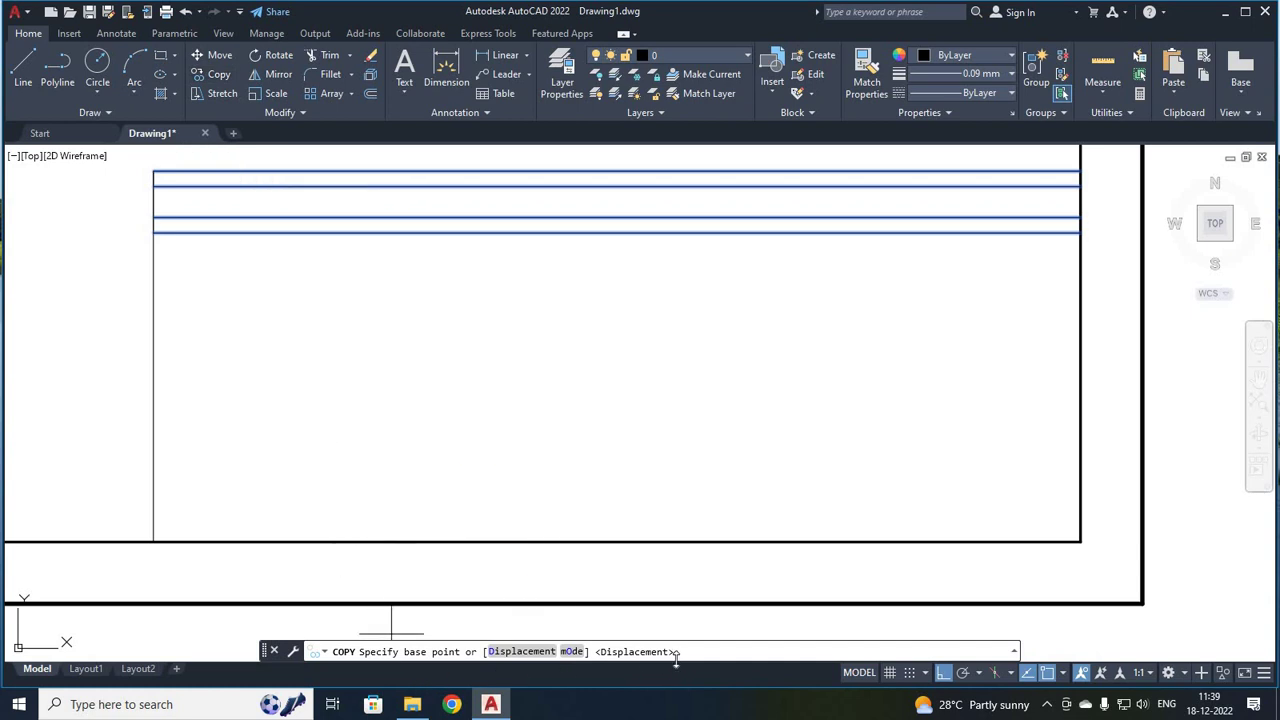
click(153, 171)
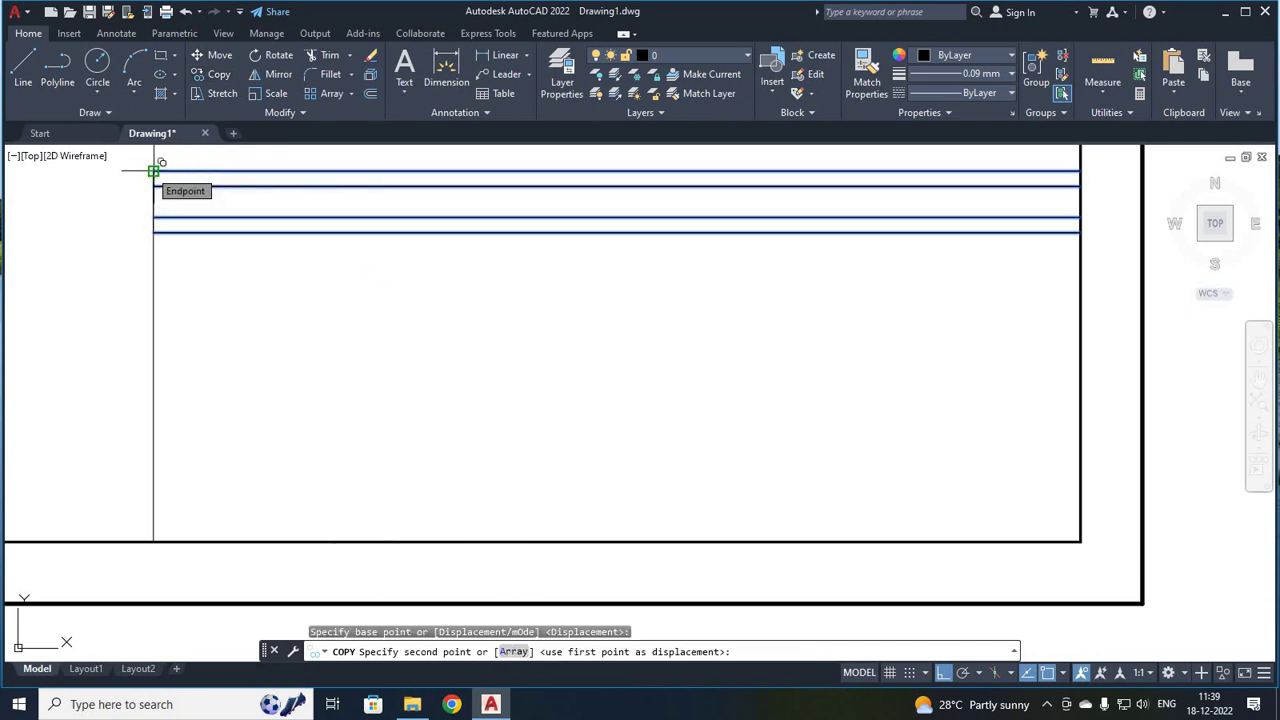
click(153, 232)
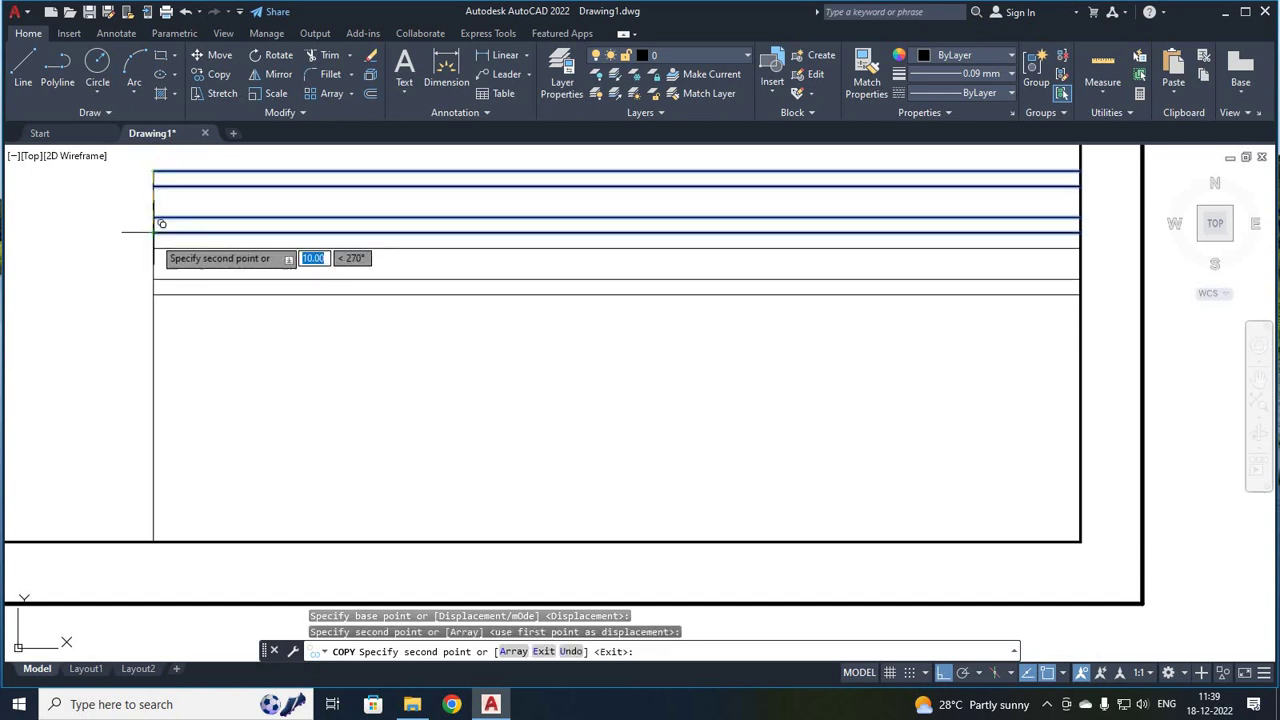
click(153, 293)
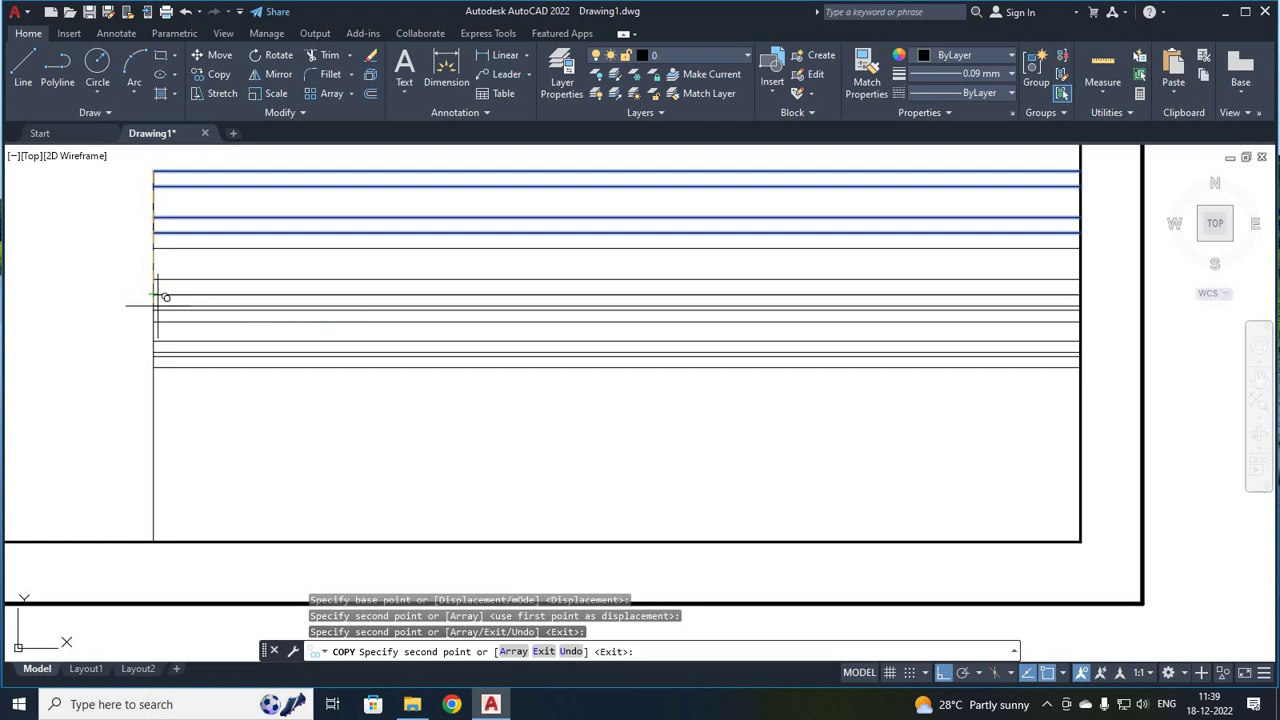
click(153, 356)
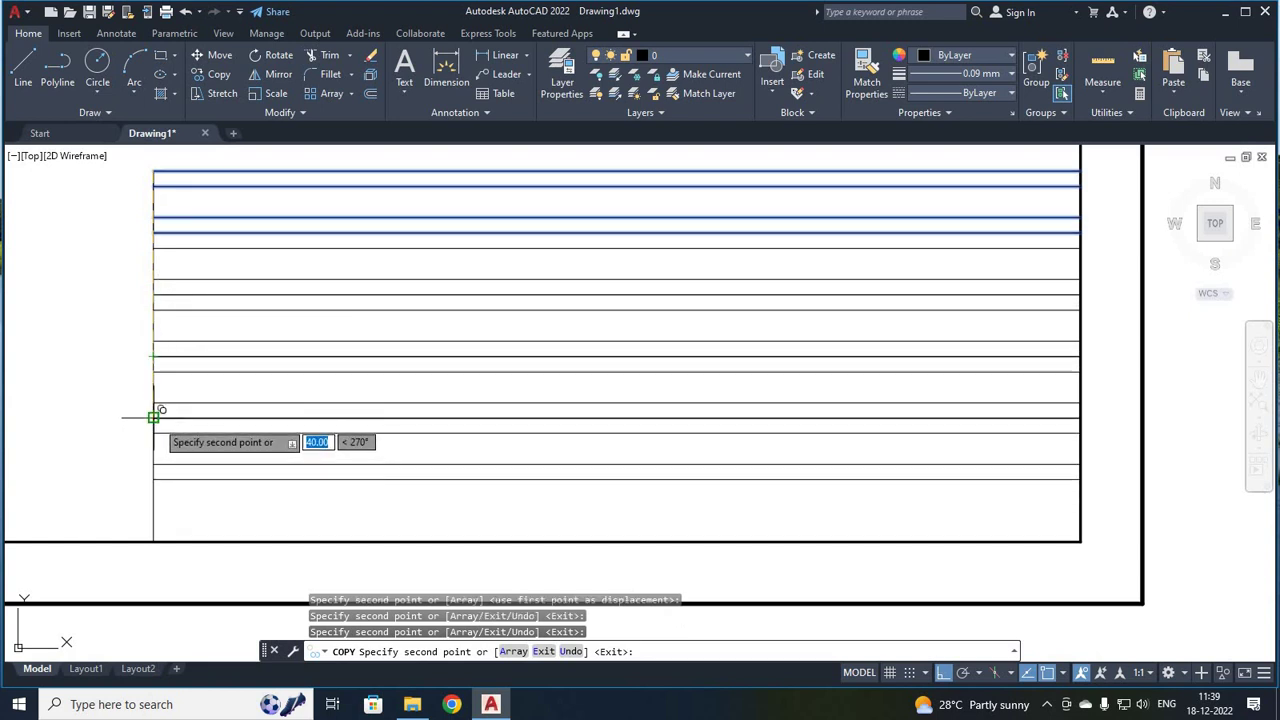
click(153, 417)
click(153, 479)
key(Escape)
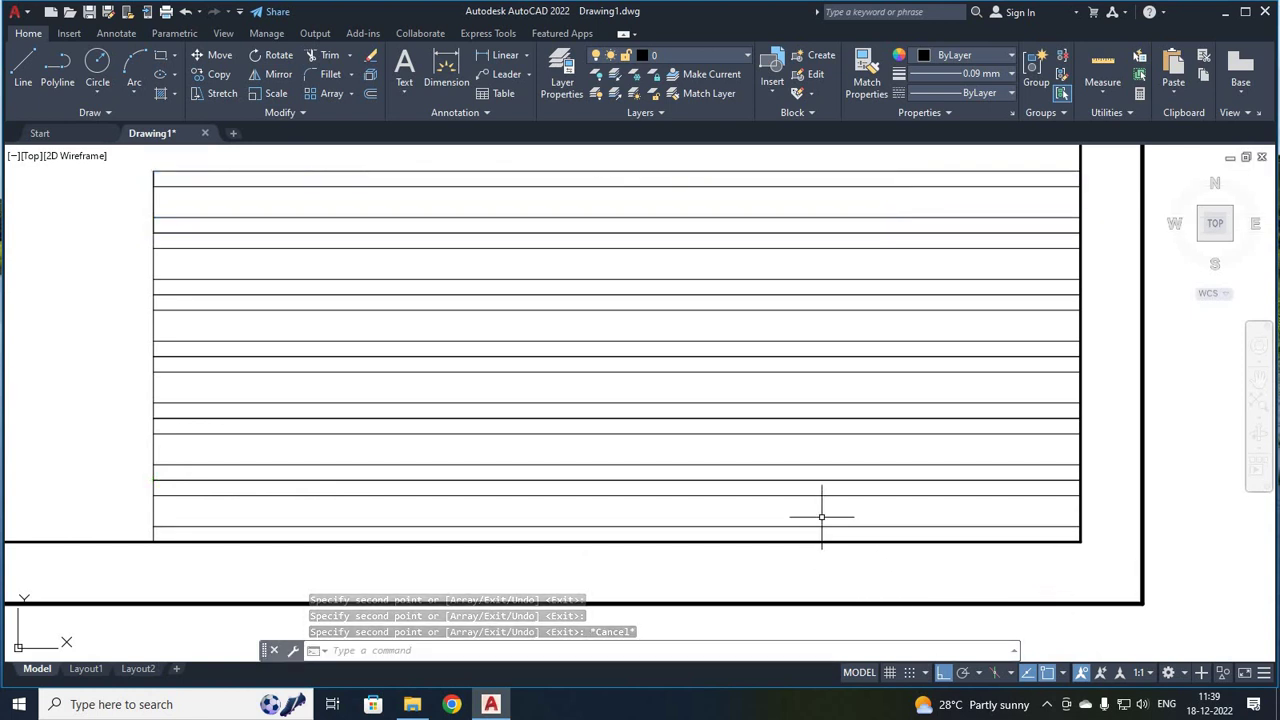
Step: Zoom out and pan to show the lide3 reference image and the ruled table together
scroll(788, 487, down, 4)
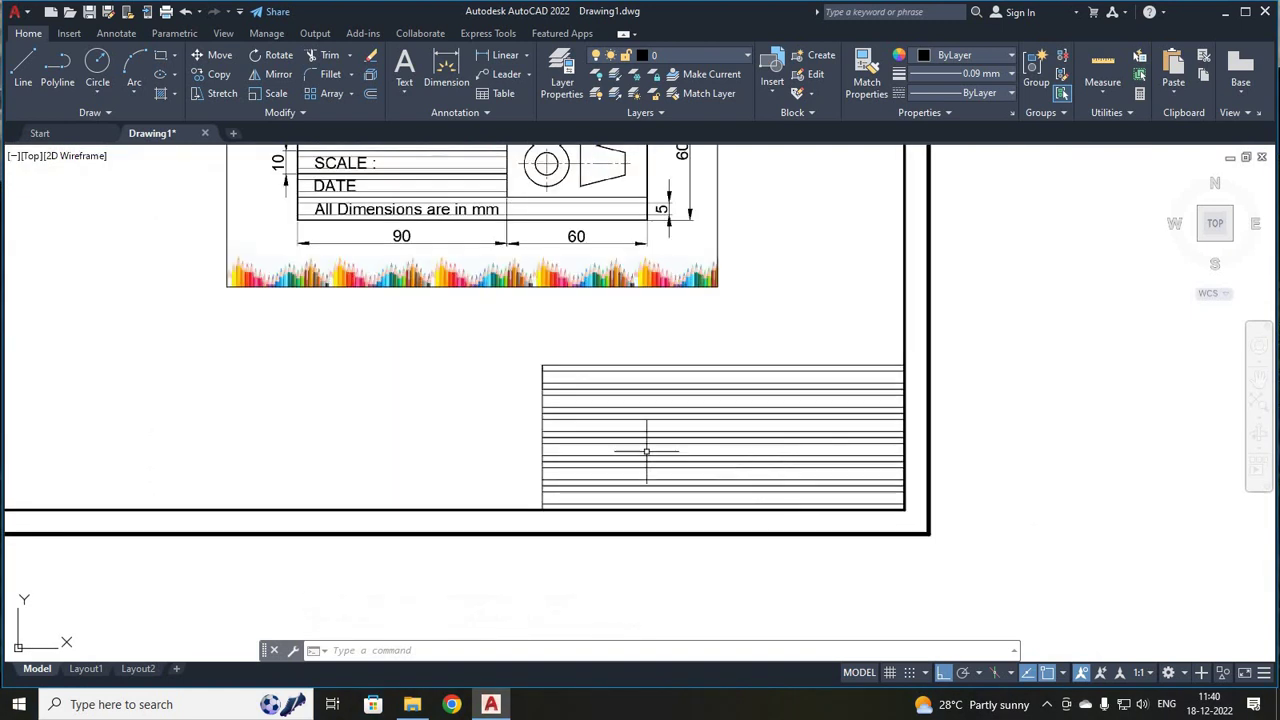
middle_drag(445, 360, 449, 433)
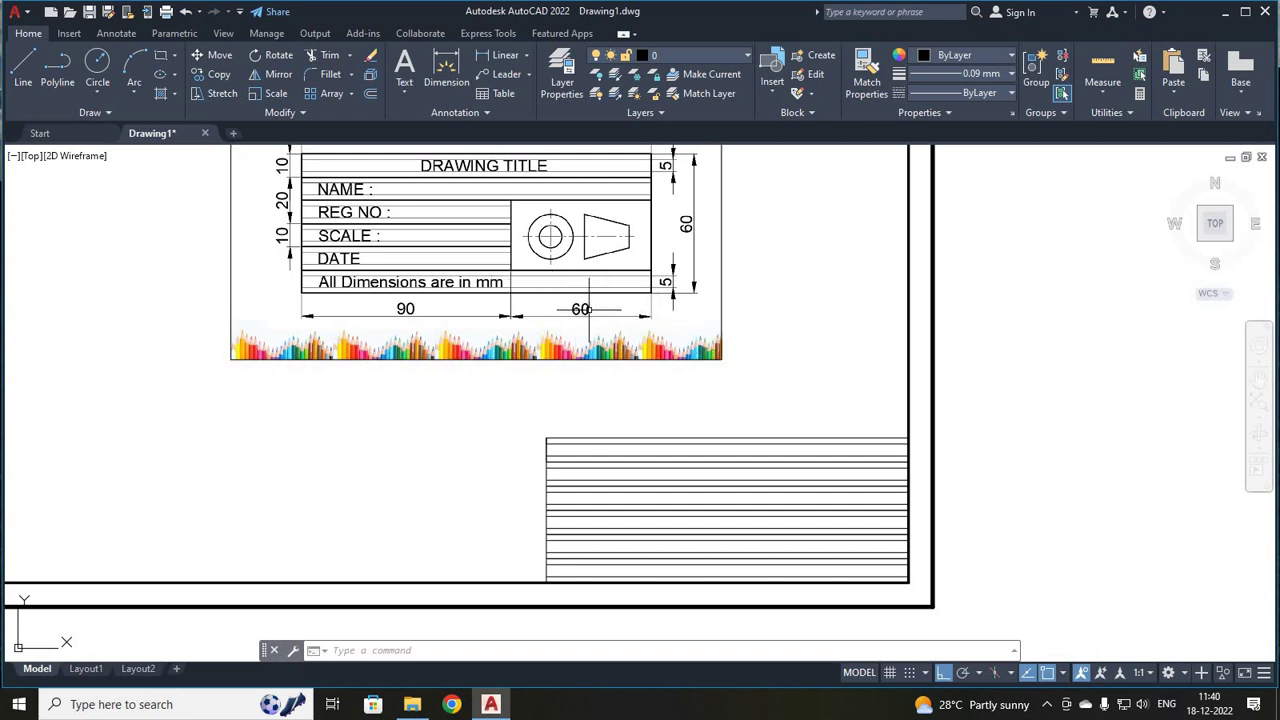
Step: Draw a line from the table's lower-right corner: 60 left along the bottom, then 40 up
click(23, 68)
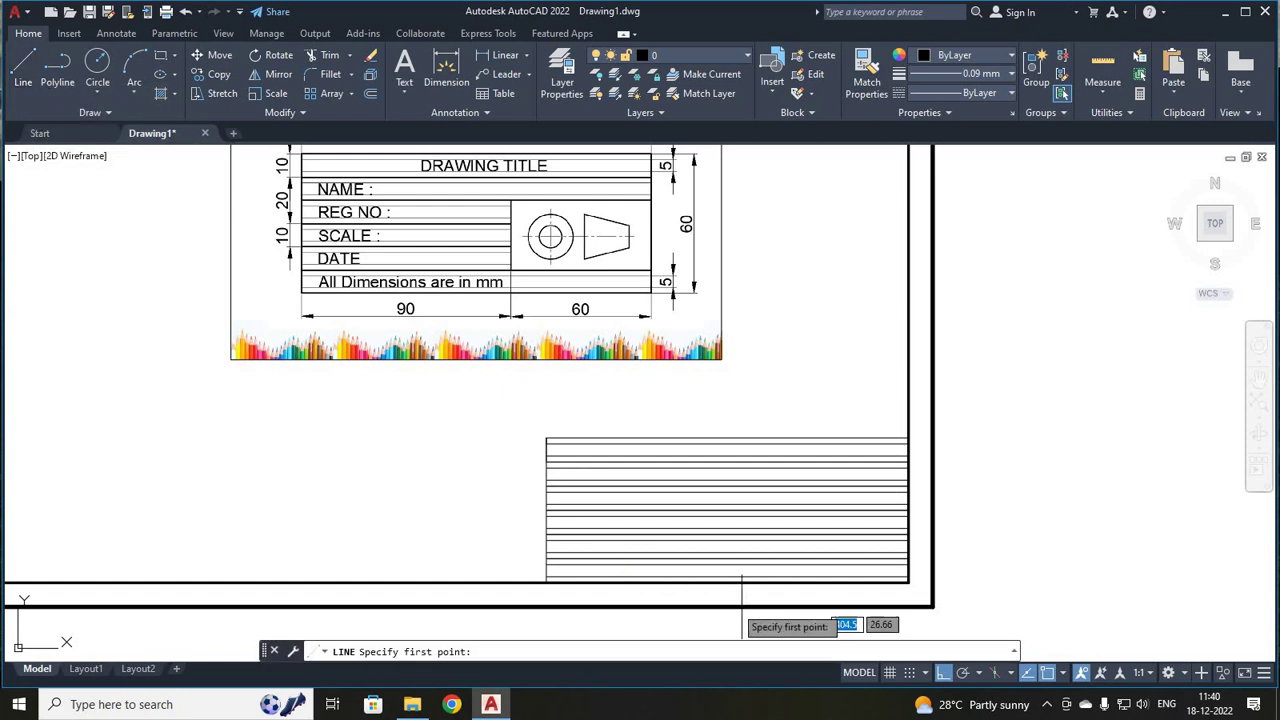
scroll(827, 602, up, 2)
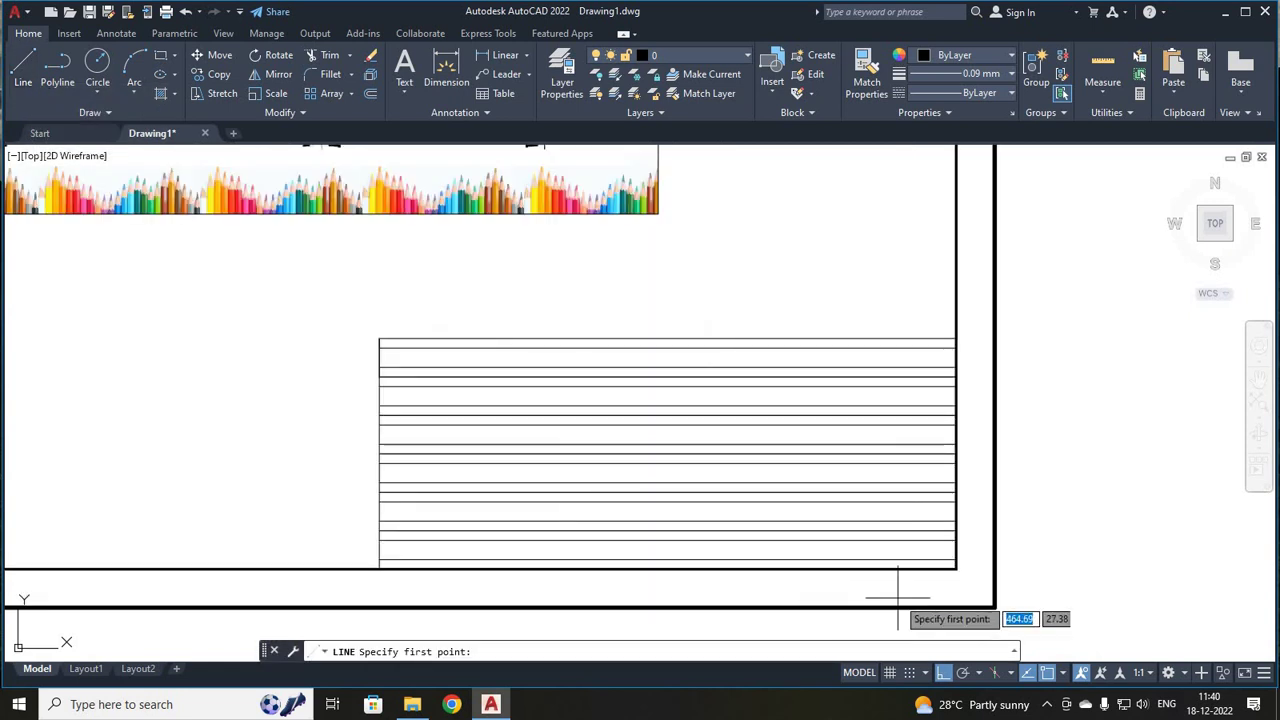
click(957, 570)
text(6)
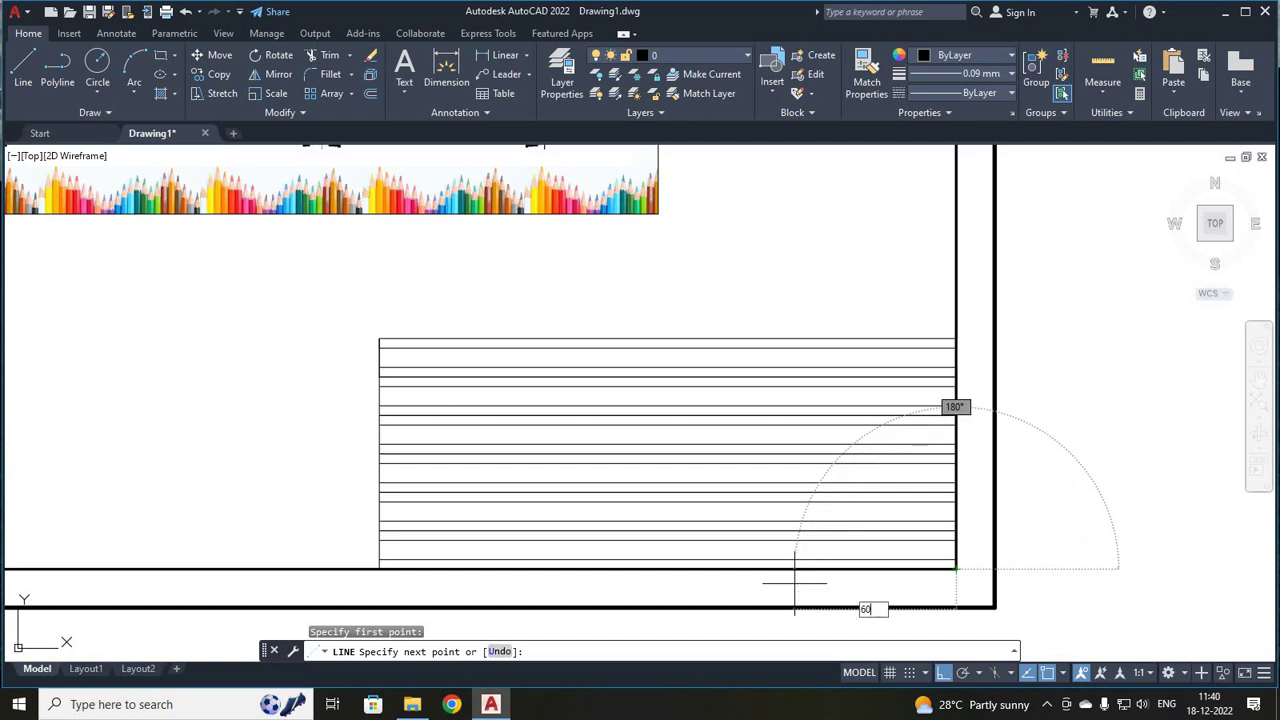
text(0)
key(Return)
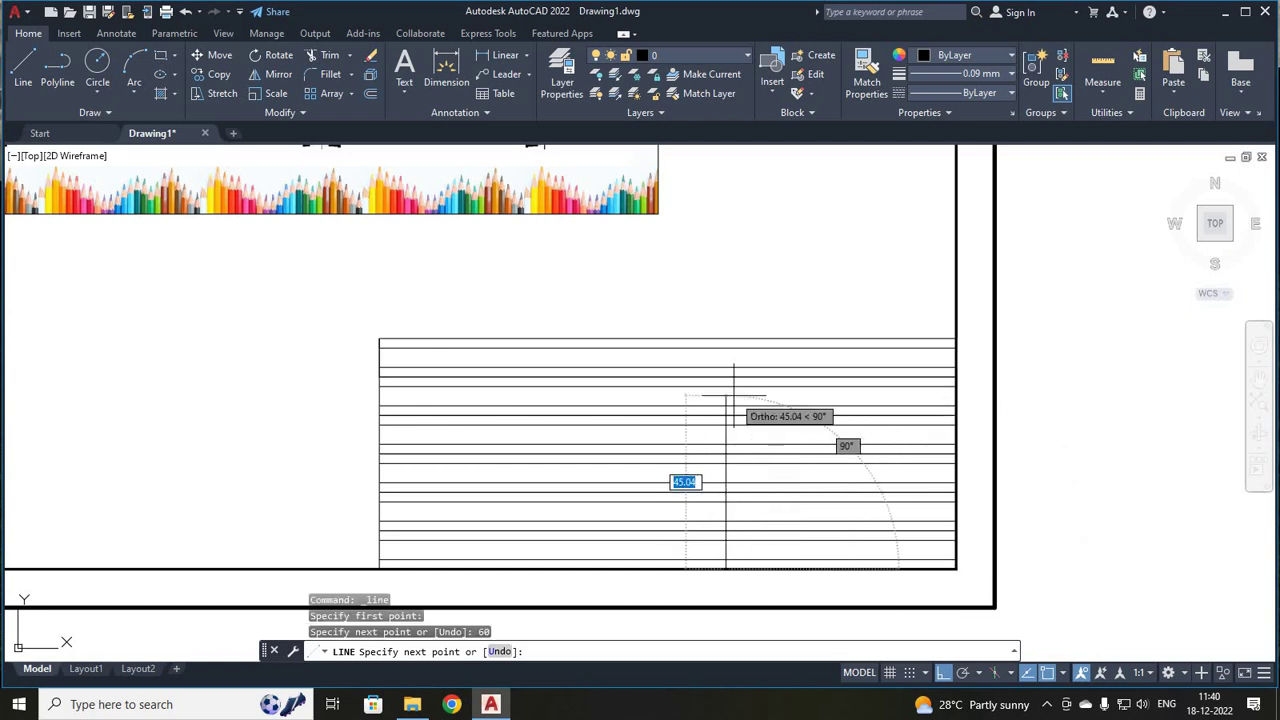
text(40)
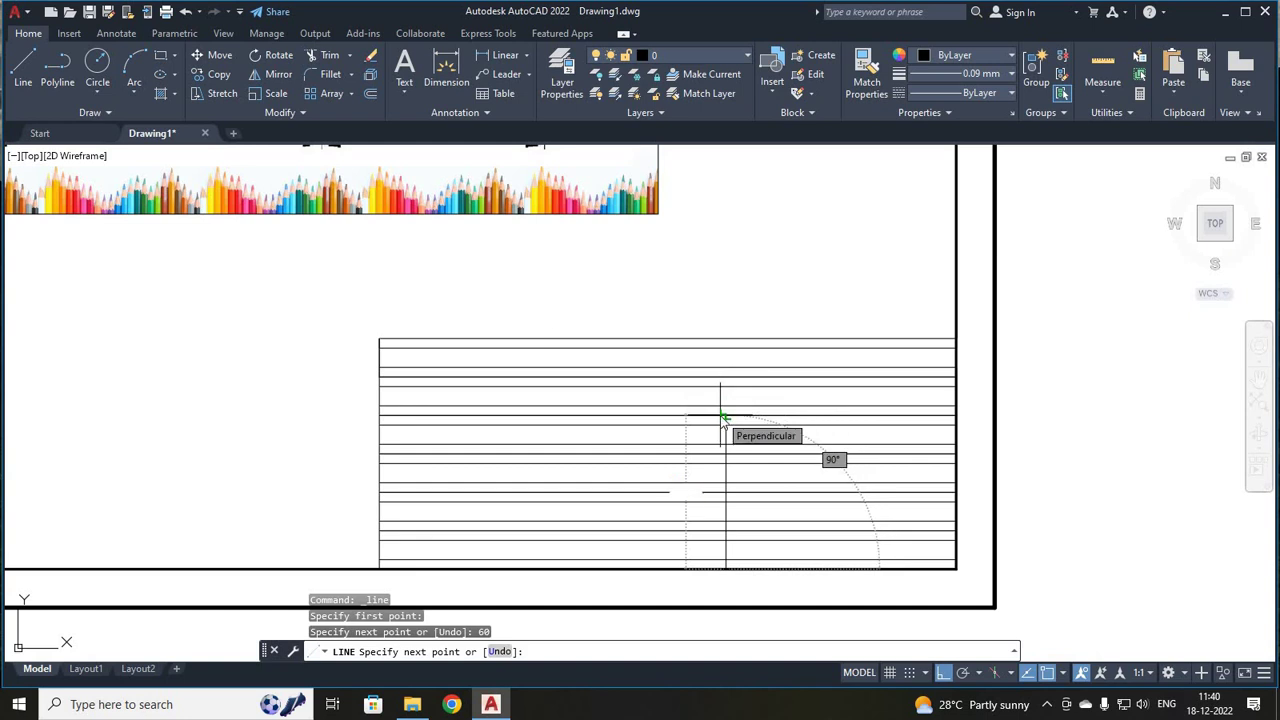
key(Return)
key(Escape)
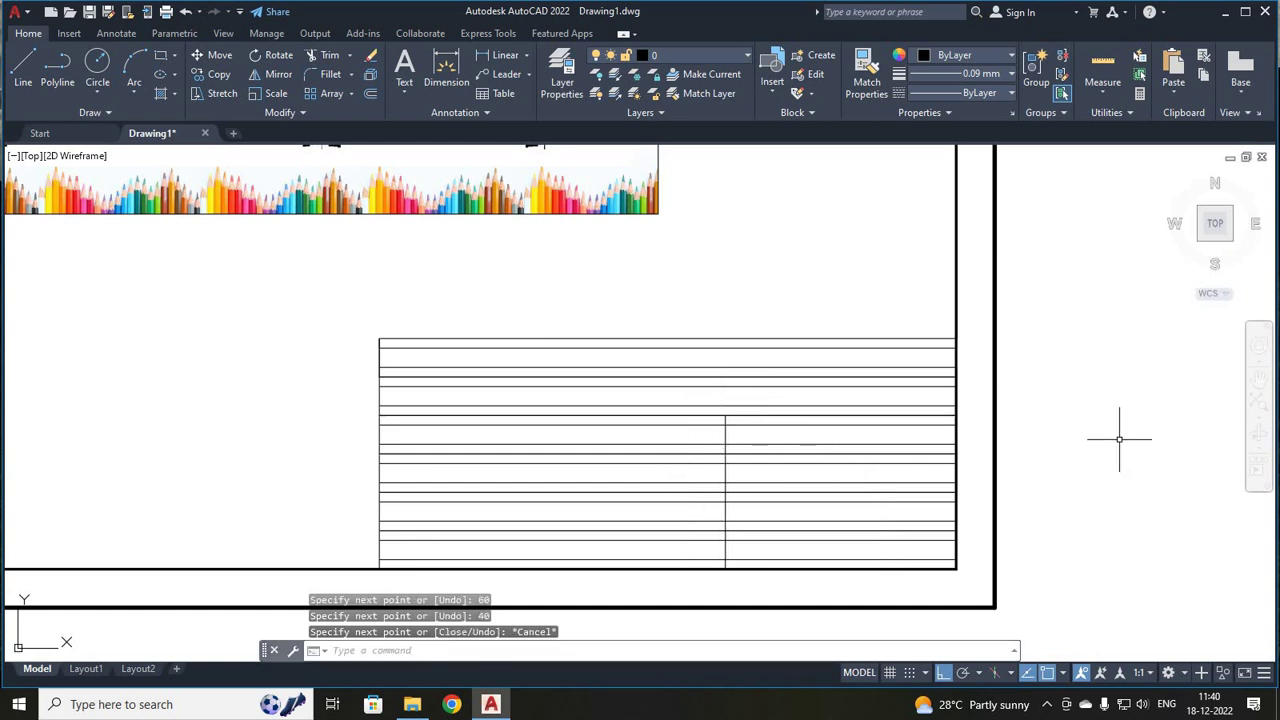
click(313, 57)
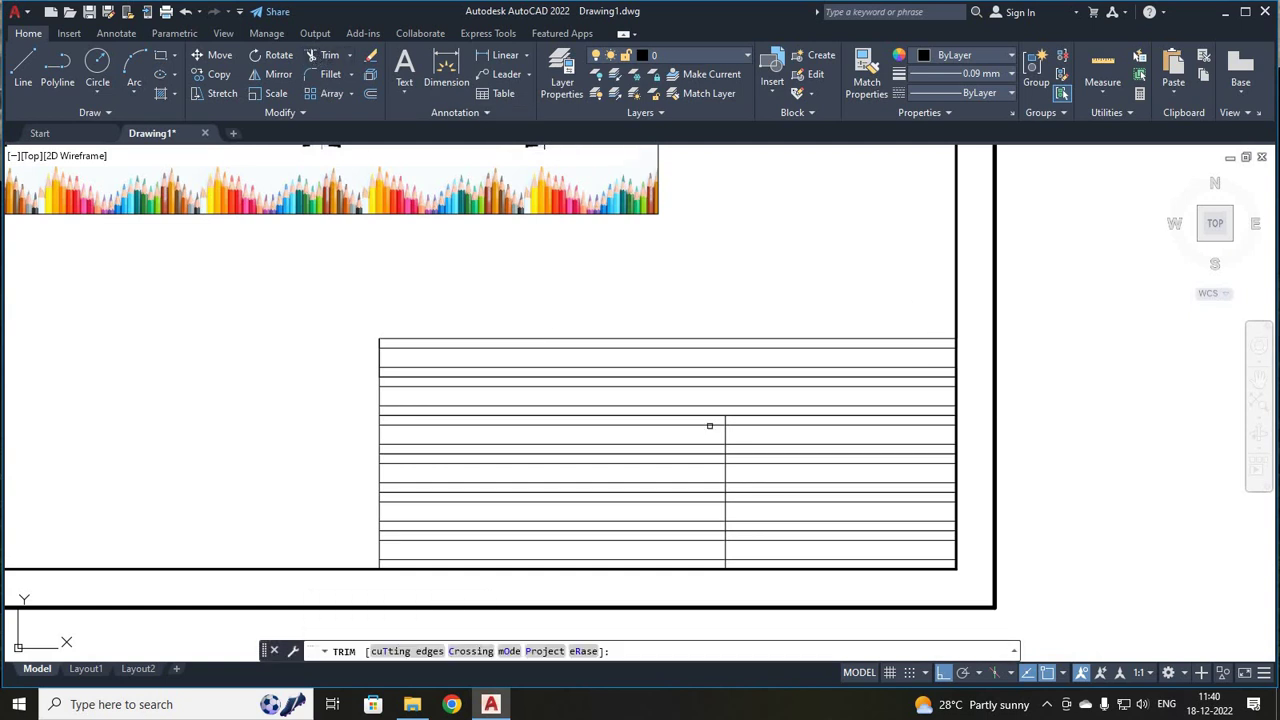
Step: Trim the five upper row lines inside the right-hand column back to the vertical divider
click(816, 425)
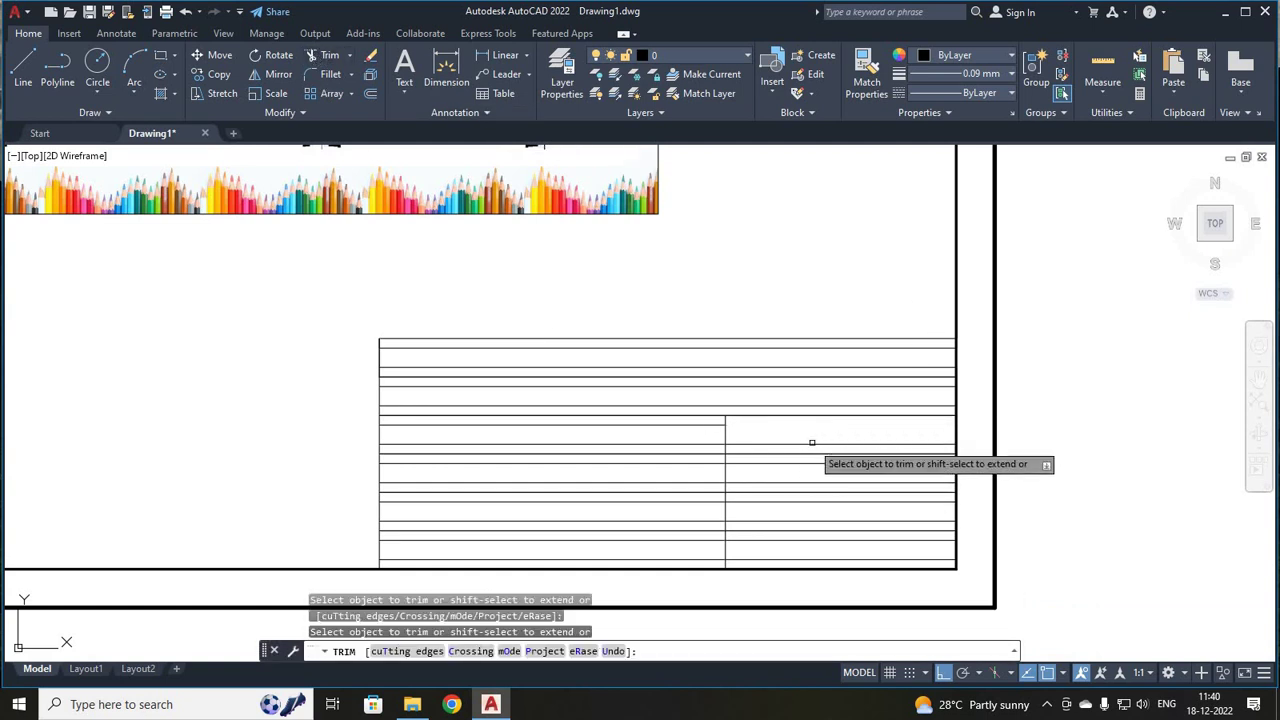
click(814, 448)
click(812, 454)
click(812, 464)
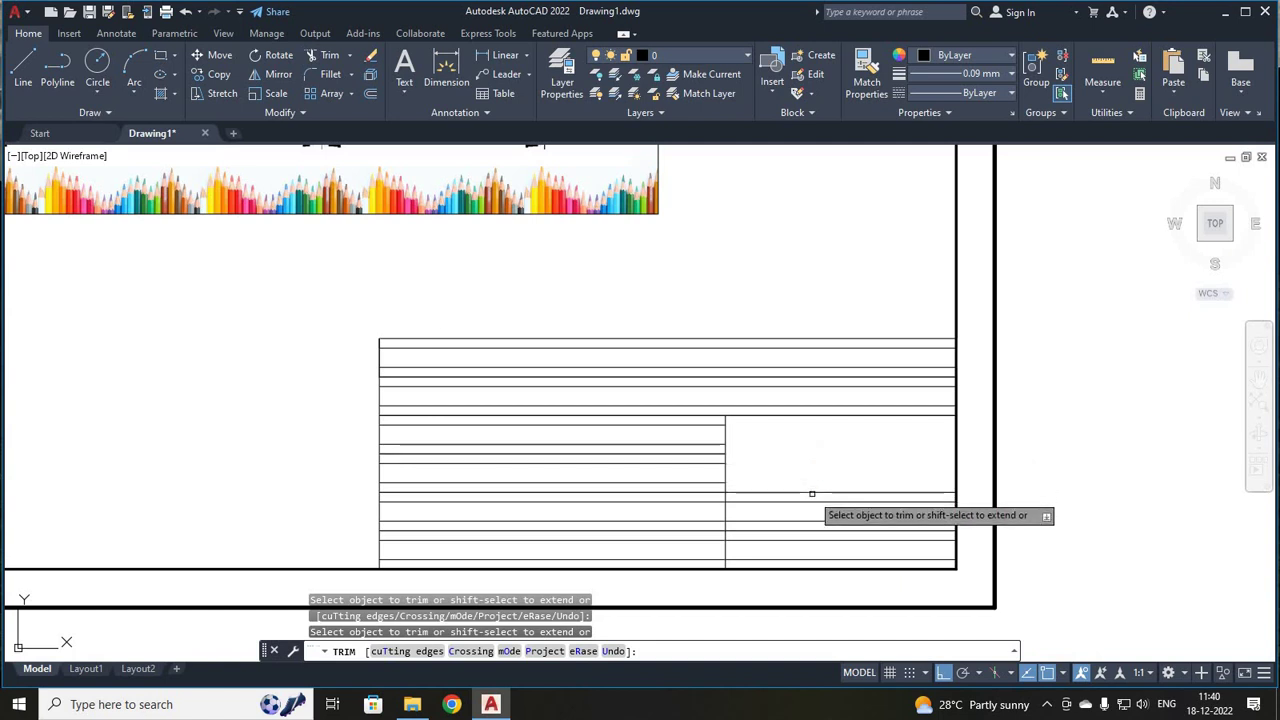
click(809, 491)
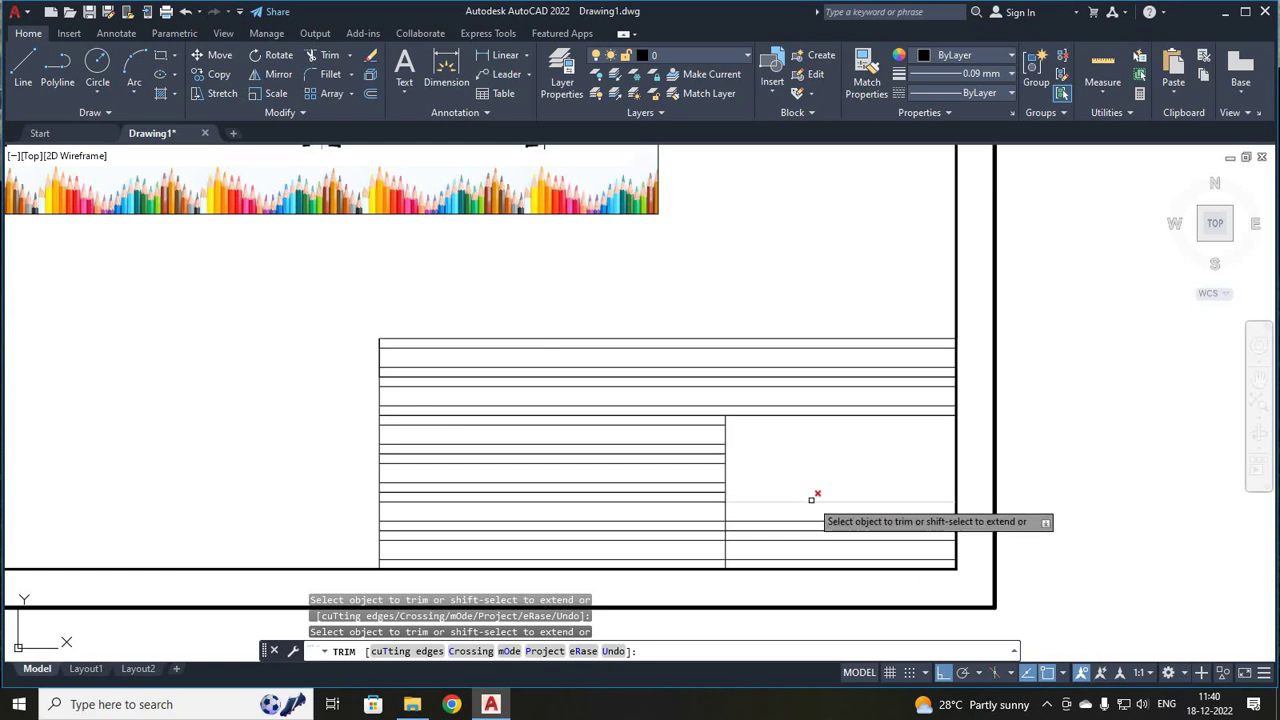
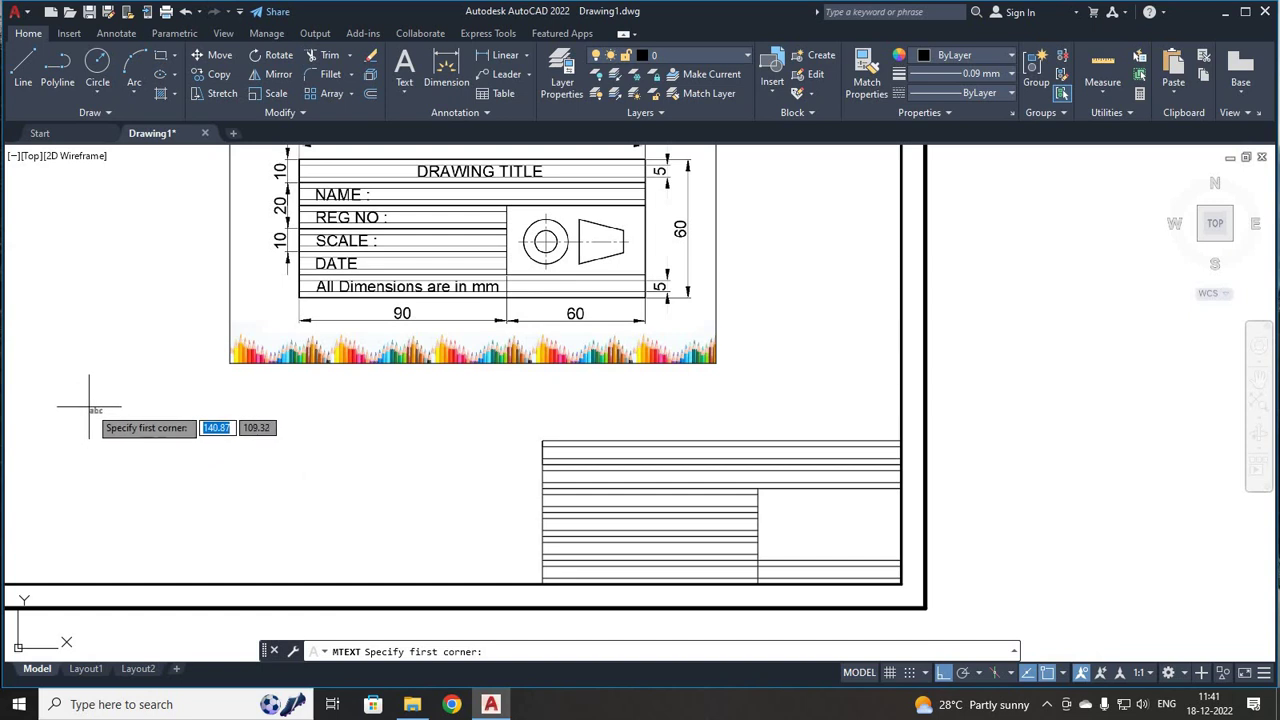
Step: Draw a multiline text box with height 5 left of the title-block table
click(88, 409)
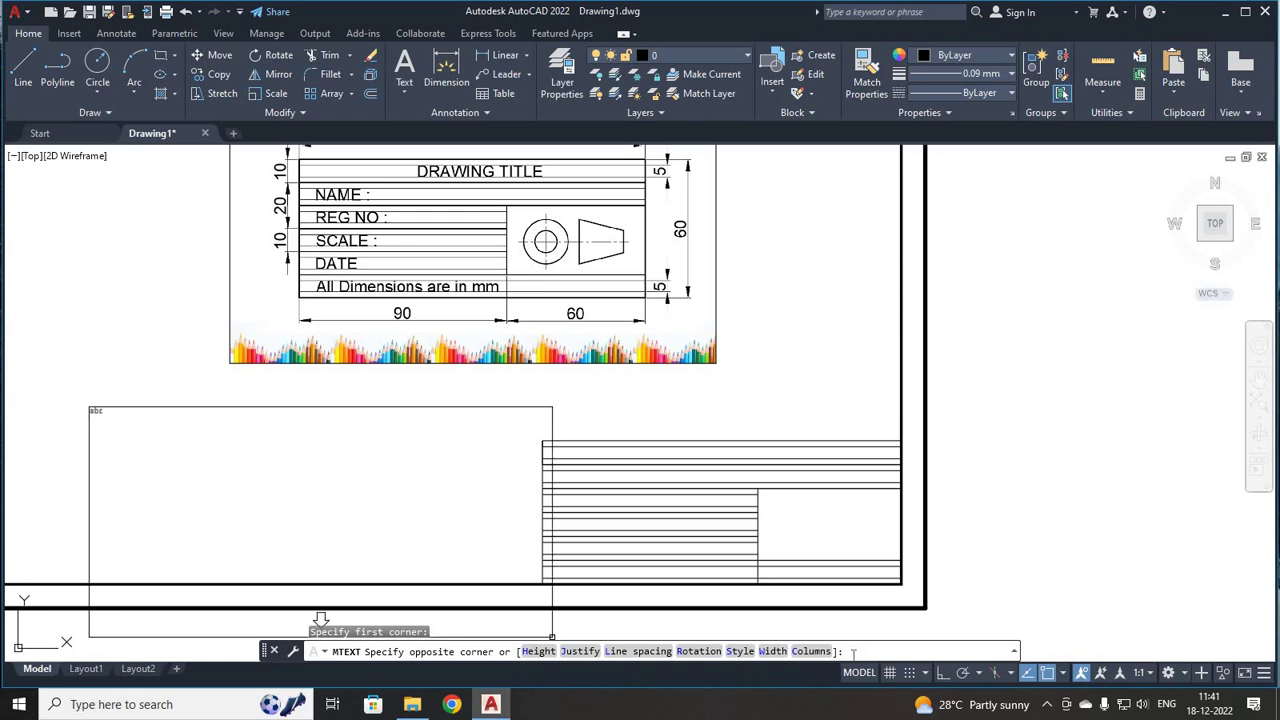
text(h)
key(Return)
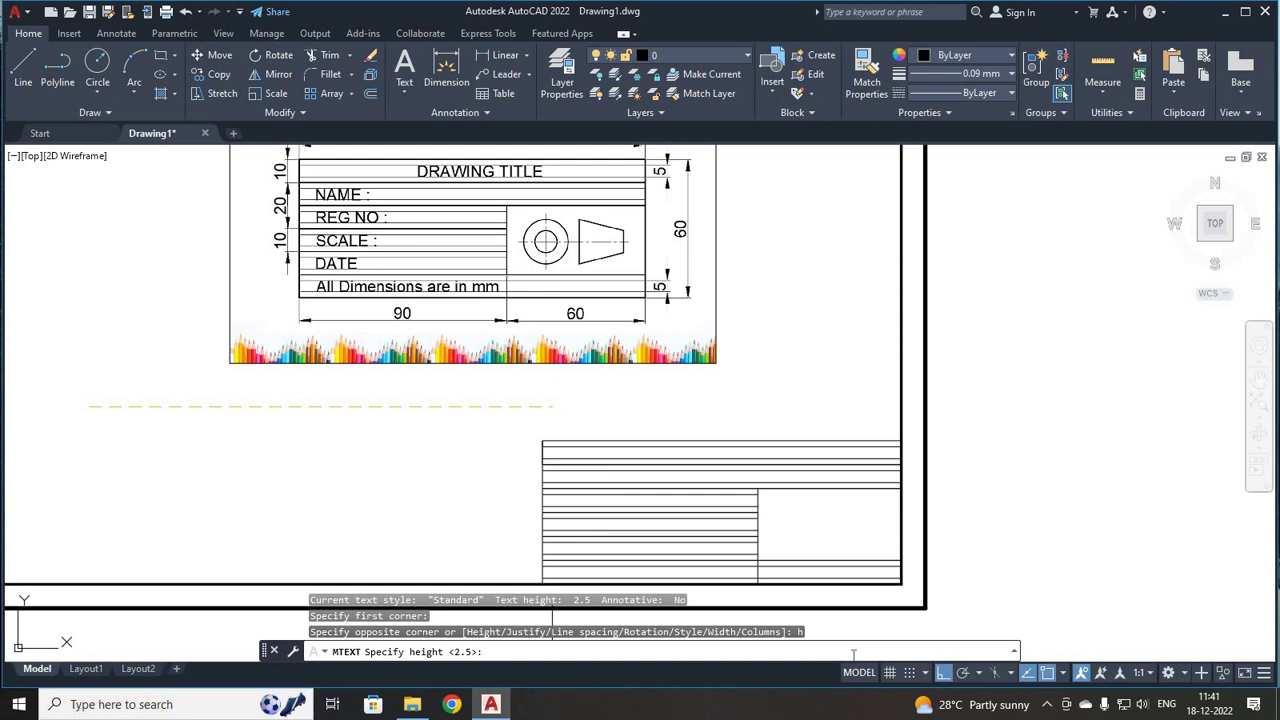
text(5)
key(Return)
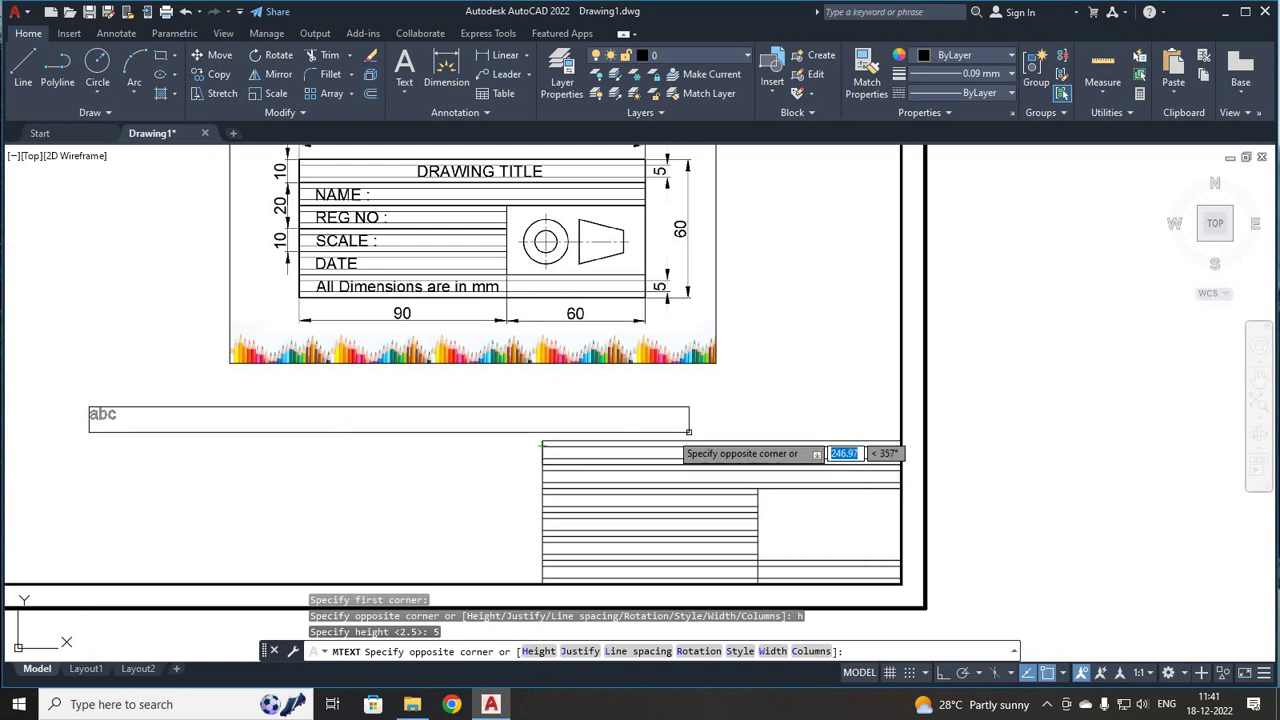
click(870, 426)
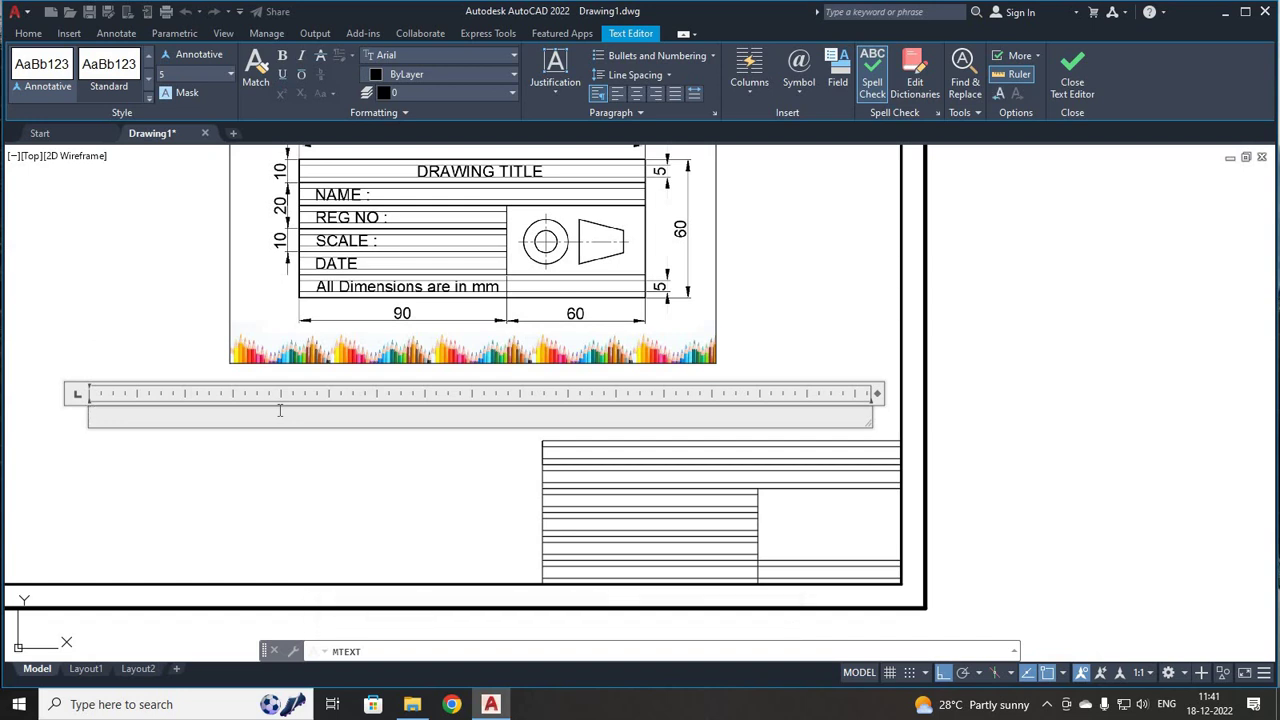
Step: Enter the text TITLE BLOCK and keep the changes
text(TITLE BLOCK)
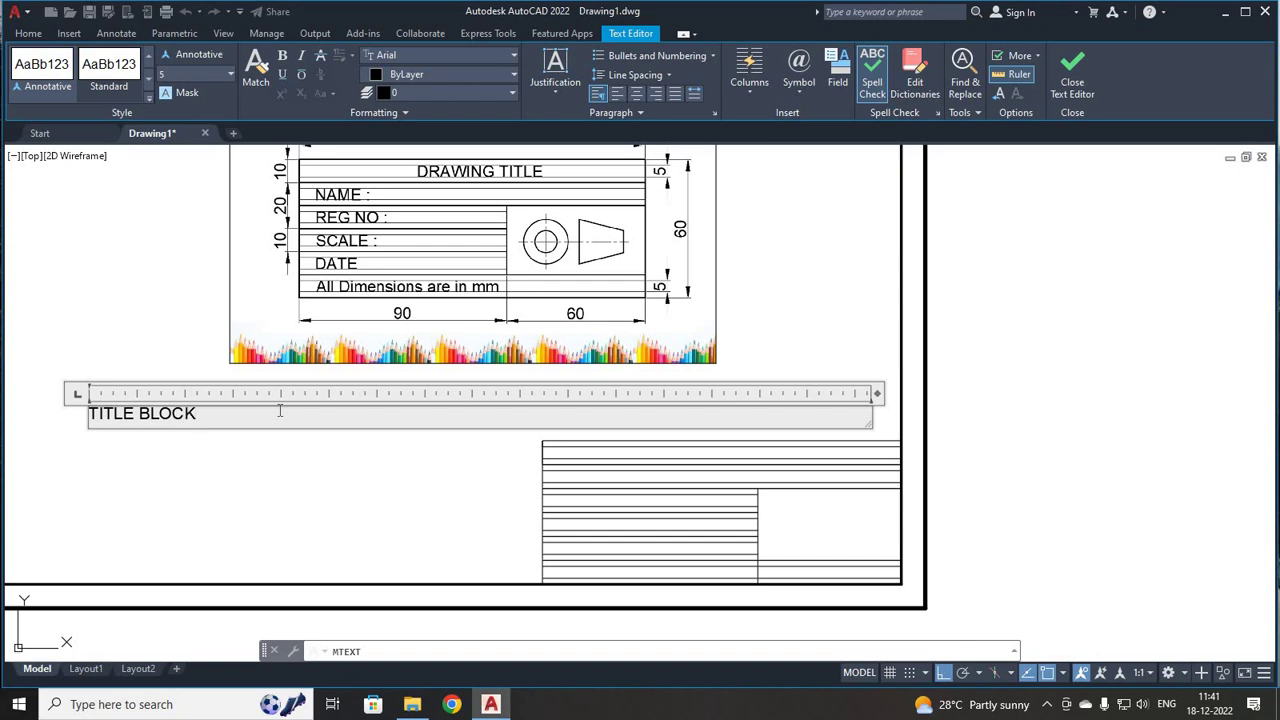
key(Return)
key(BackSpace)
key(Escape)
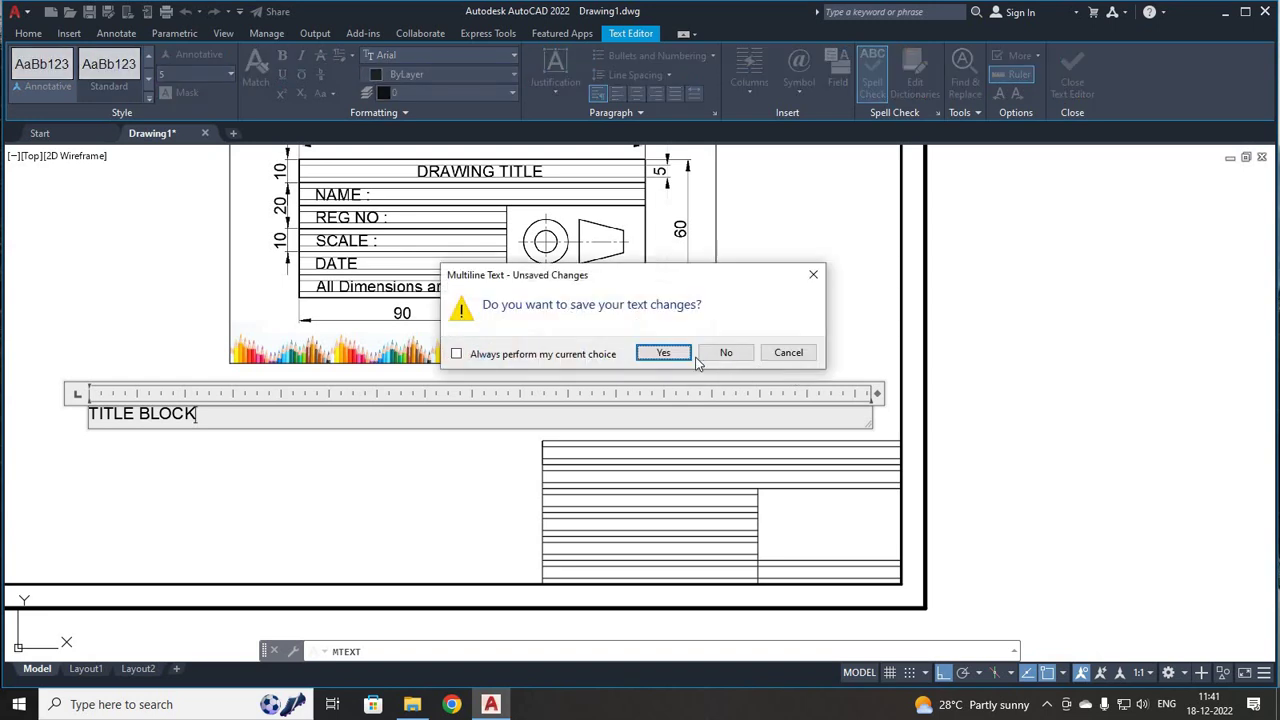
click(663, 352)
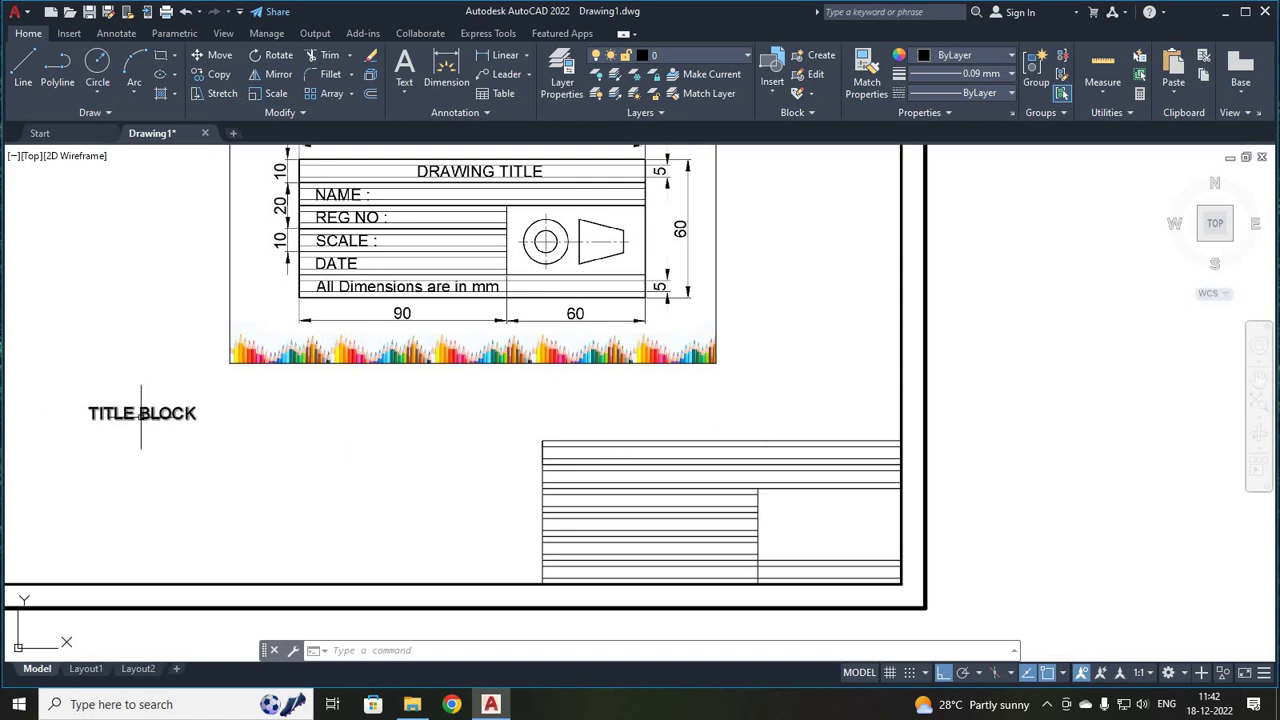
Step: Move the TITLE BLOCK text by its left end into the table's top row, Ortho off
click(141, 413)
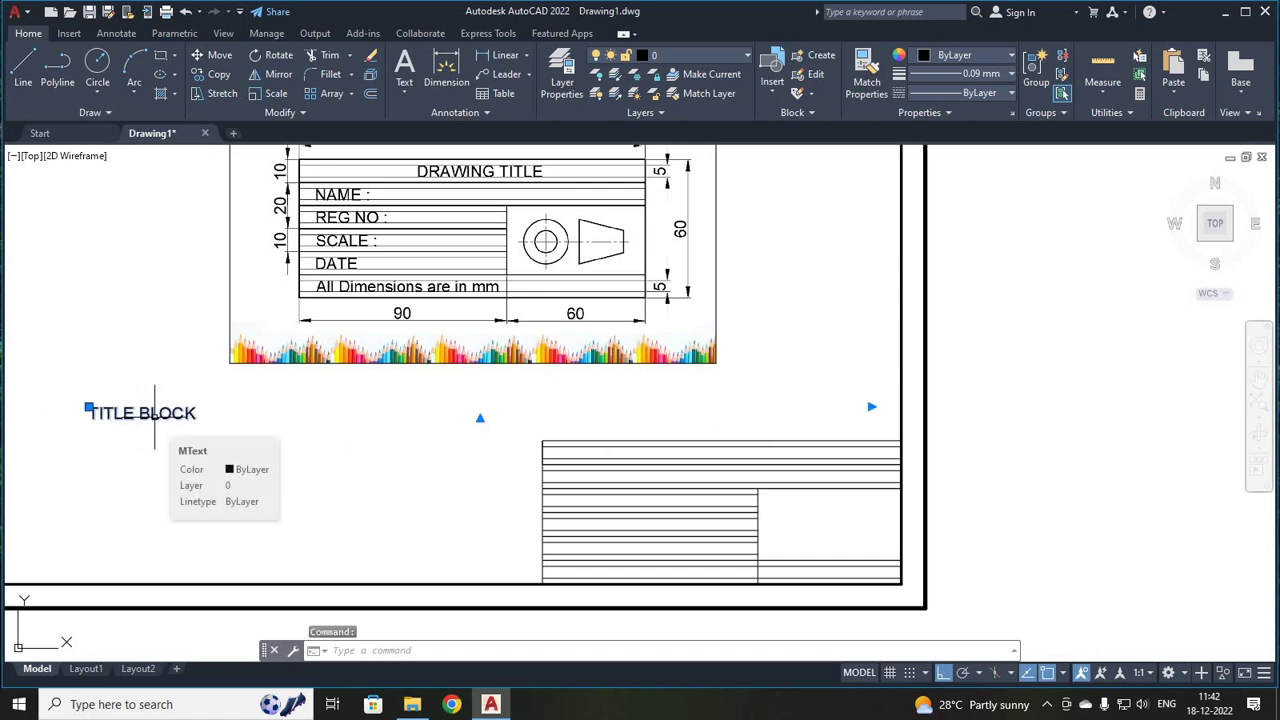
click(212, 55)
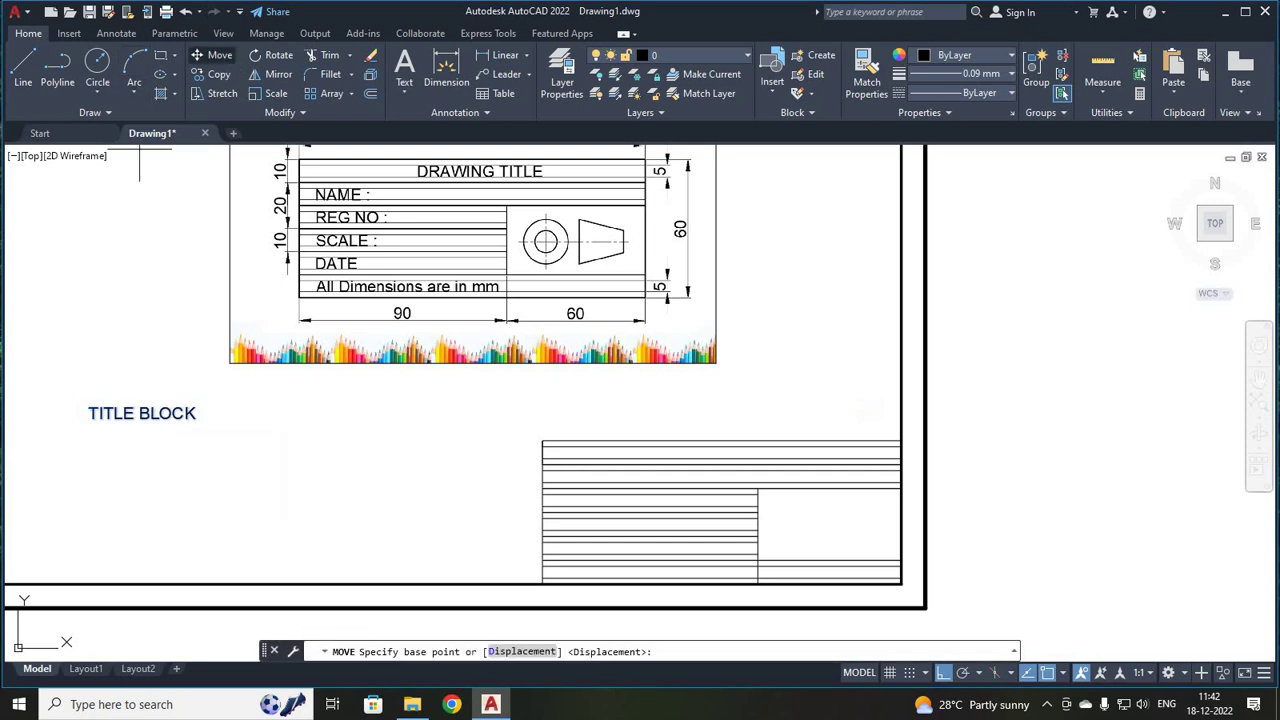
click(89, 408)
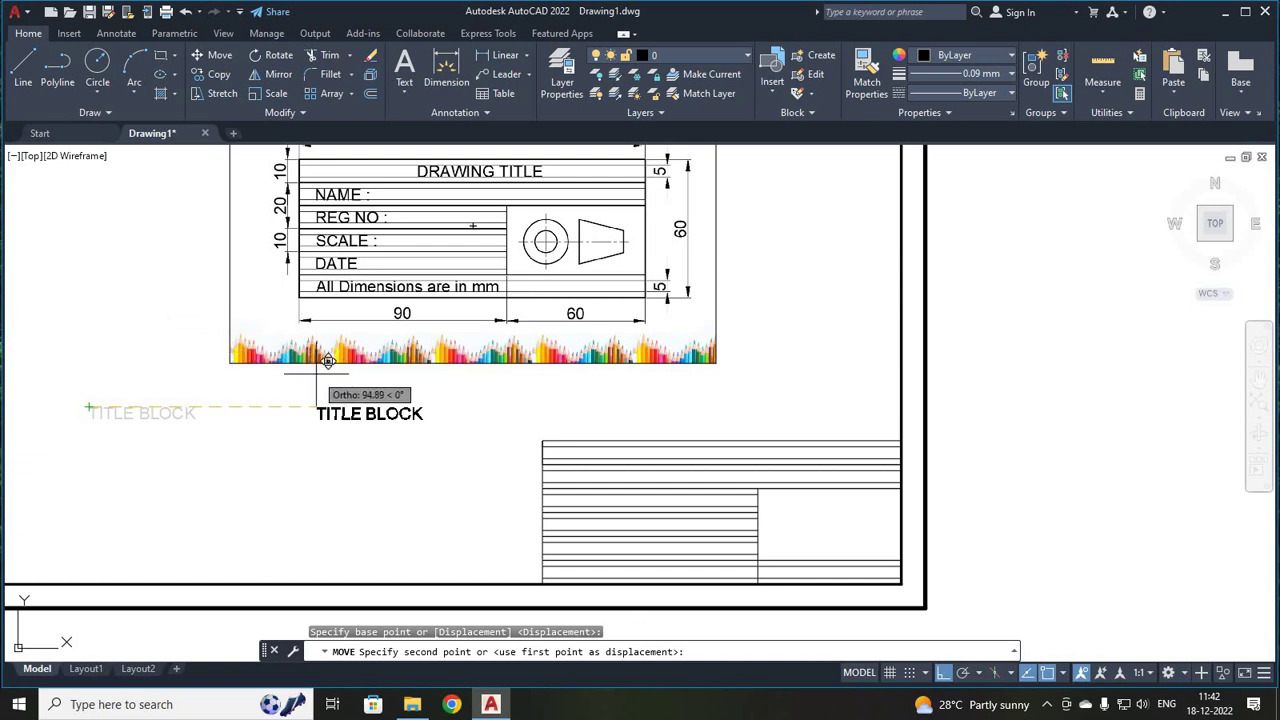
key(F8)
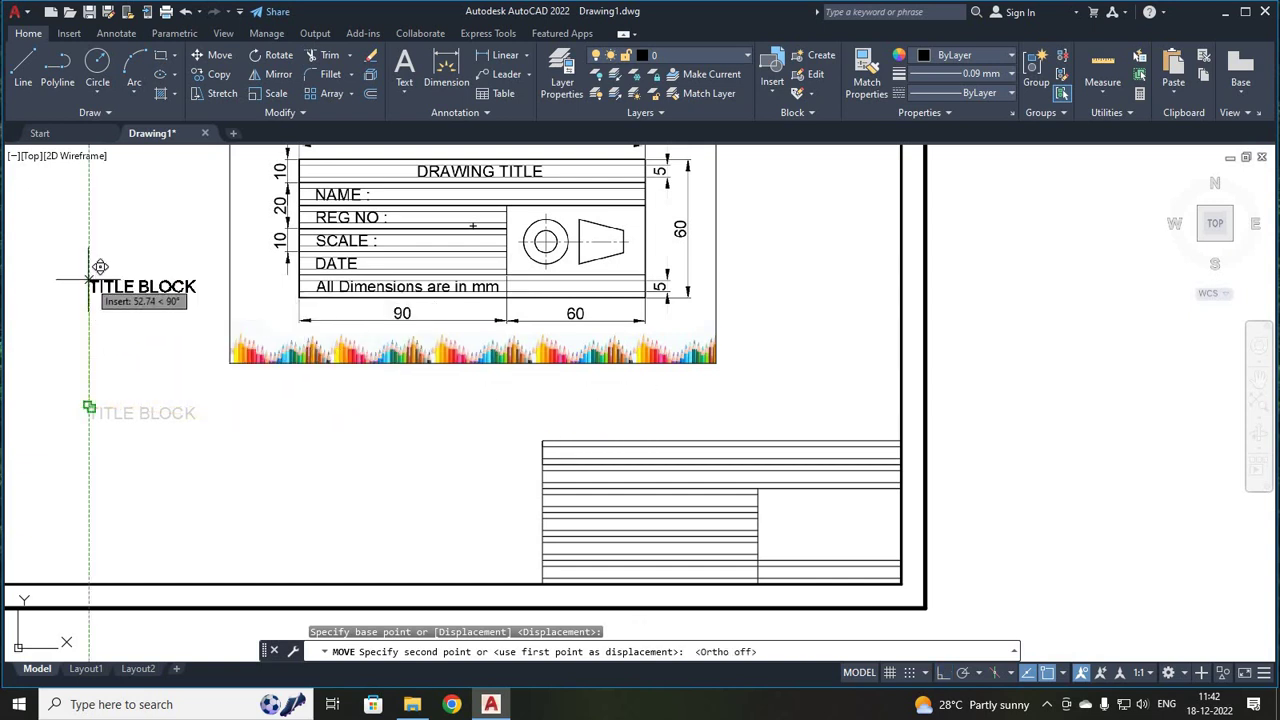
scroll(711, 452, up, 4)
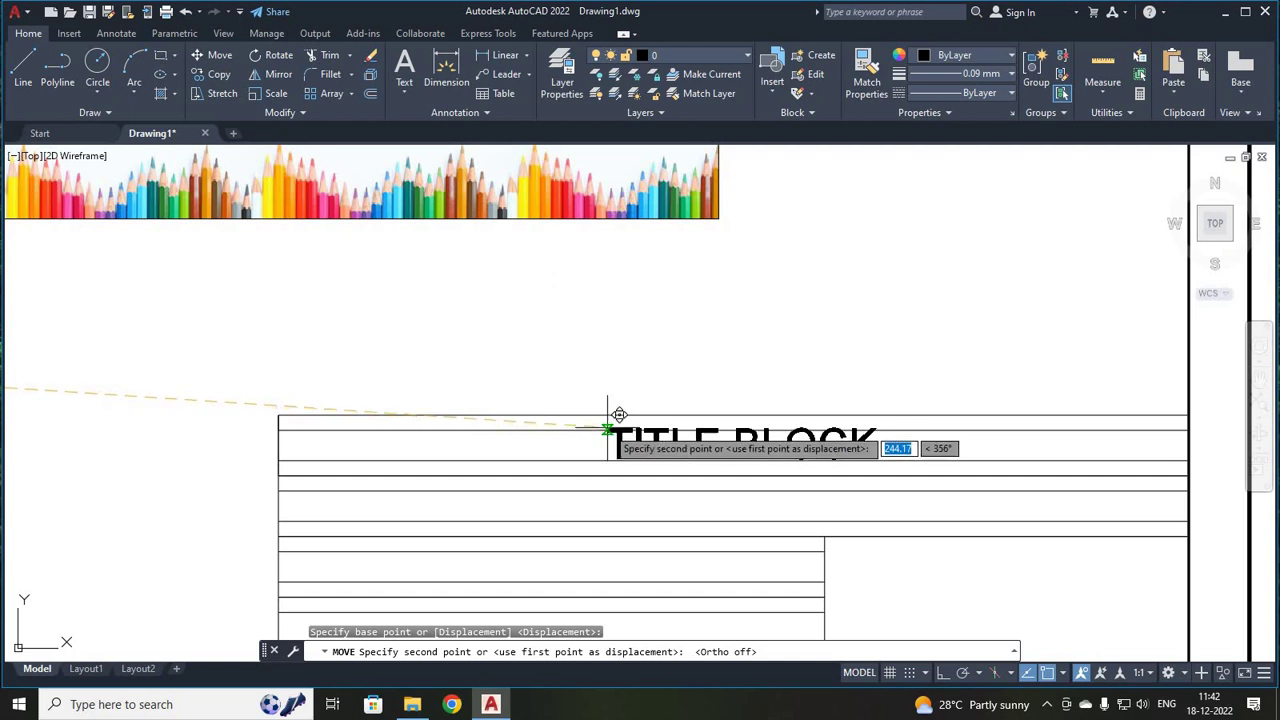
click(613, 422)
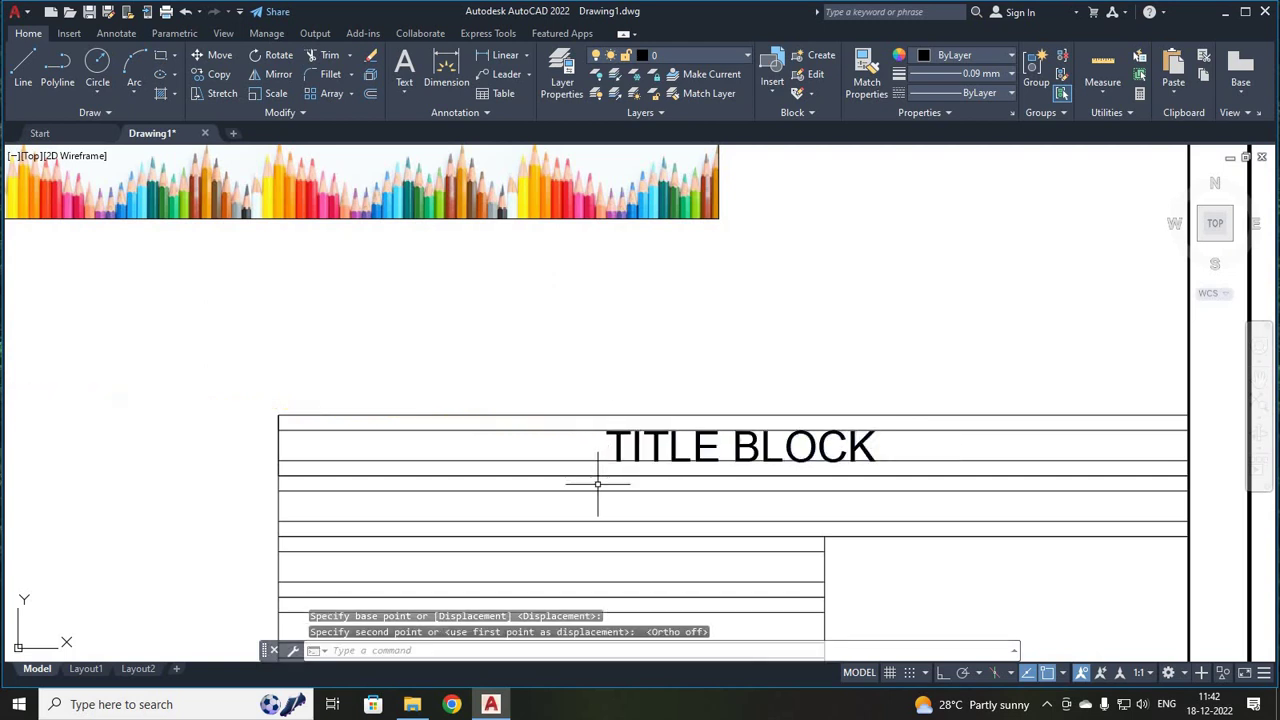
scroll(597, 484, down, 1)
scroll(417, 422, down, 5)
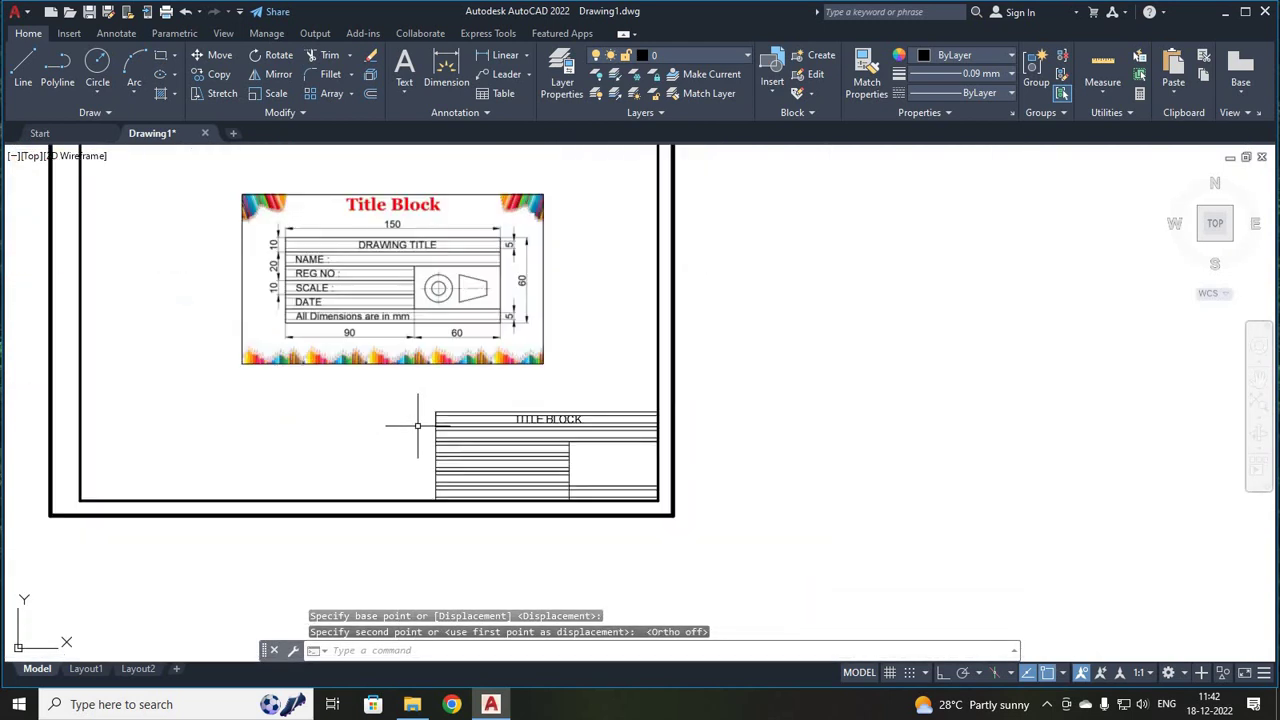
scroll(417, 425, up, 2)
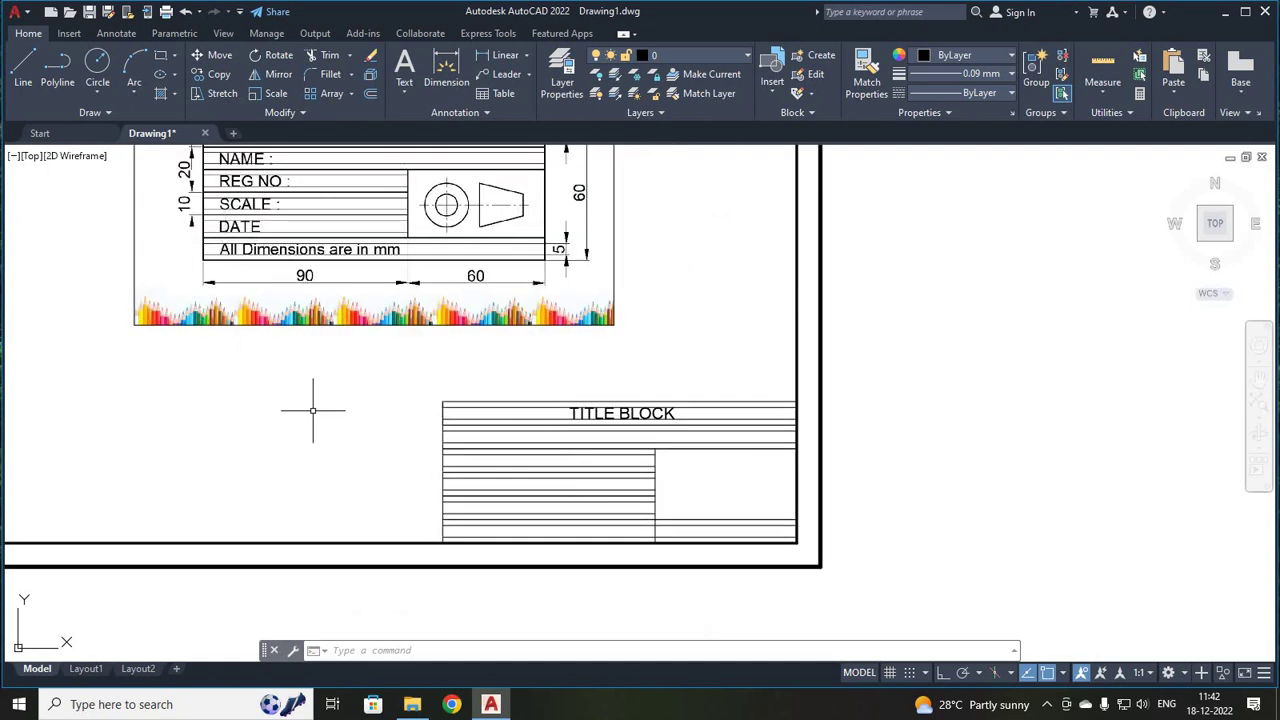
middle_drag(383, 451, 476, 458)
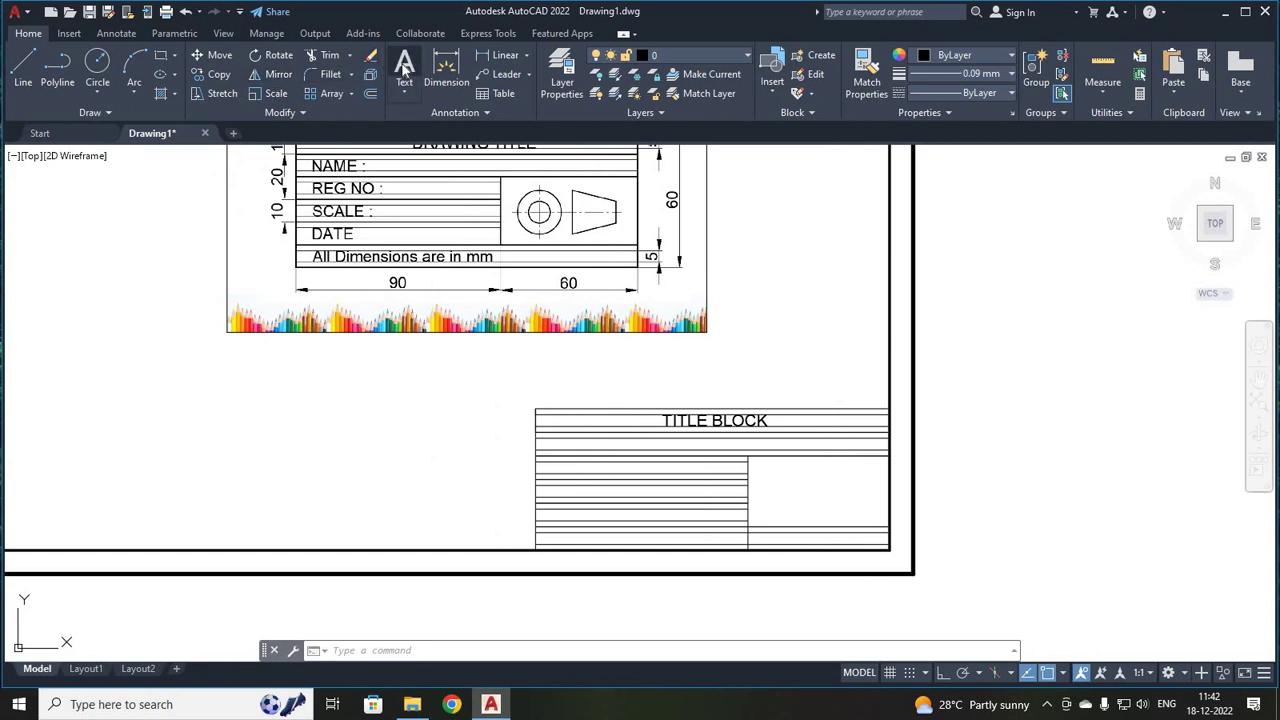
Step: Draw a height-5 multiline text box below the reference image
click(404, 66)
click(77, 357)
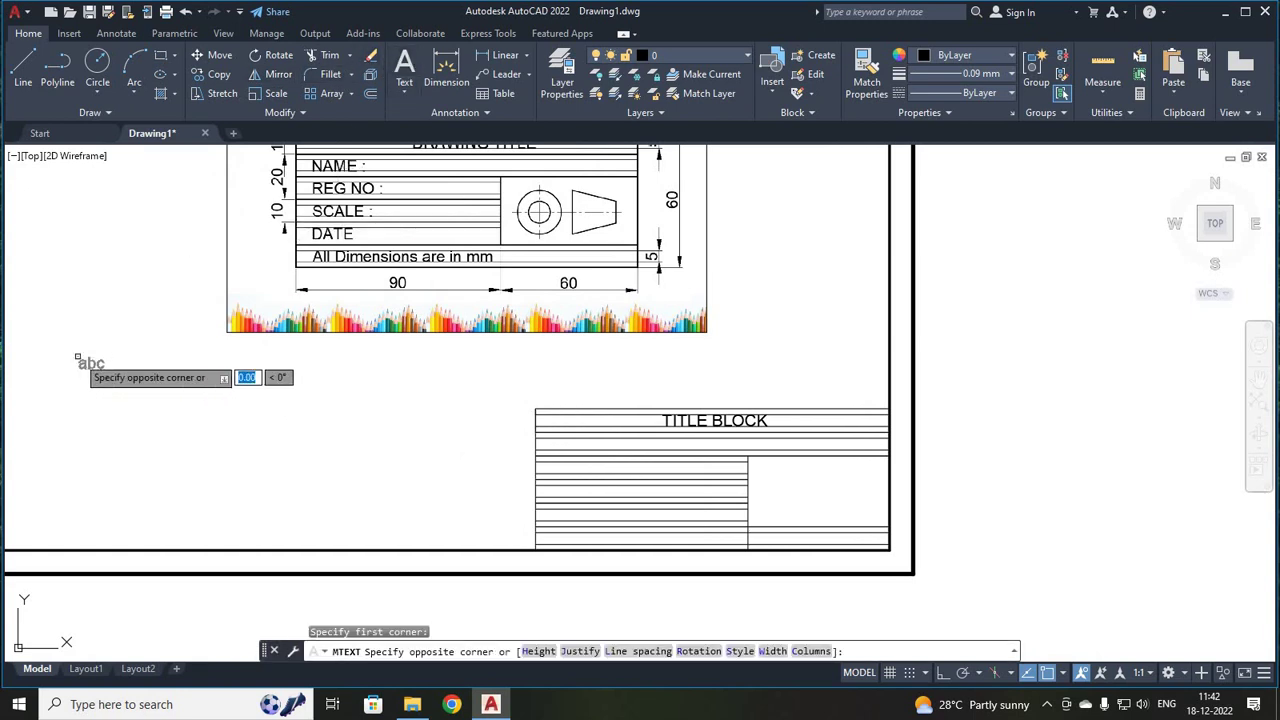
text(H)
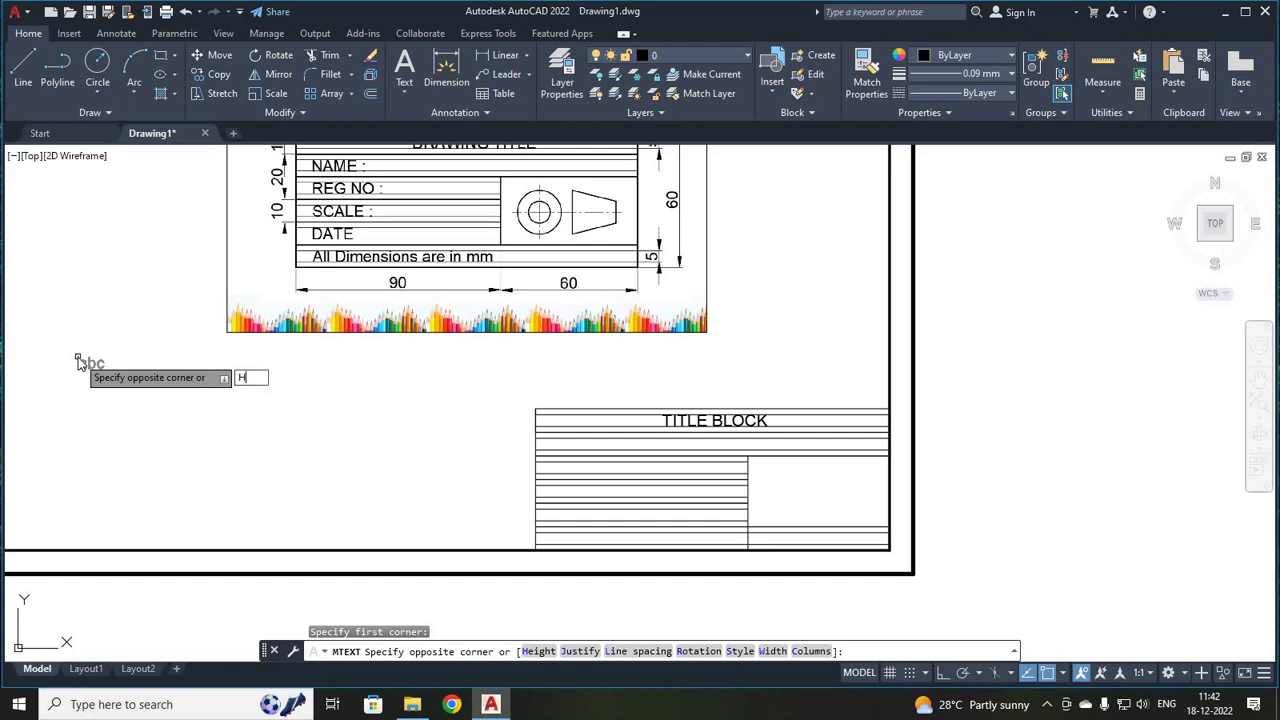
key(Return)
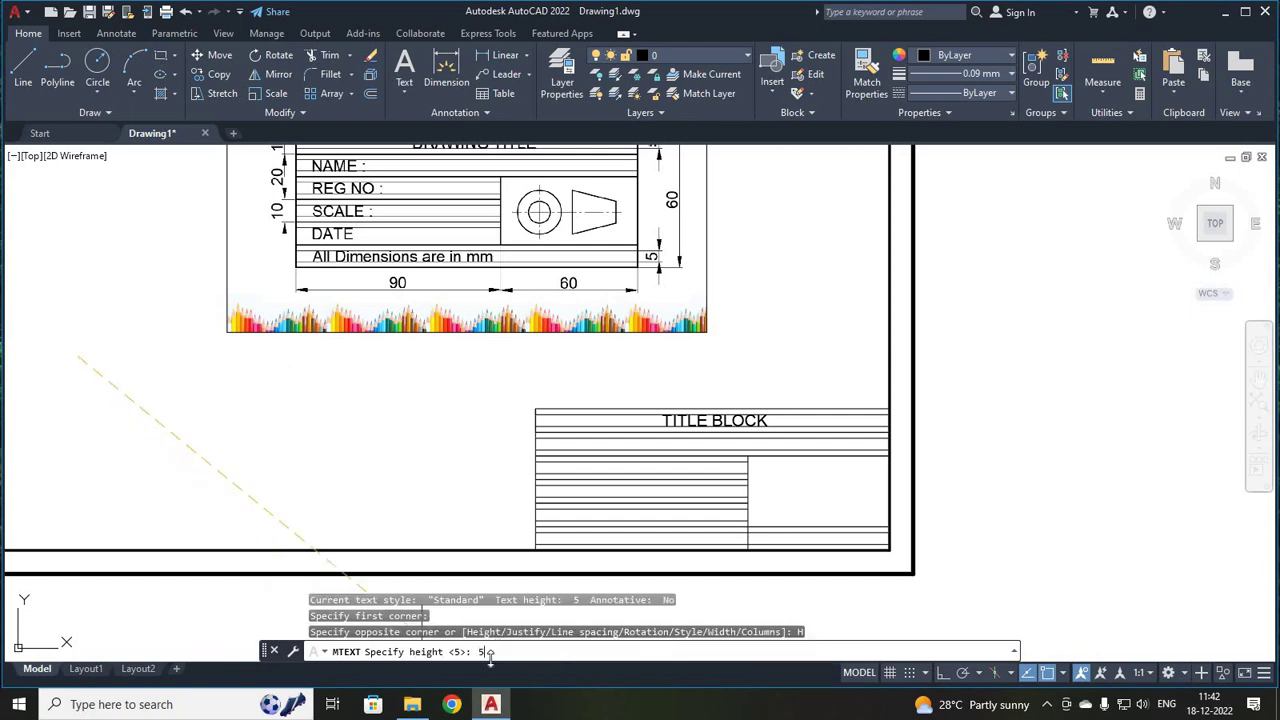
text(5)
key(Return)
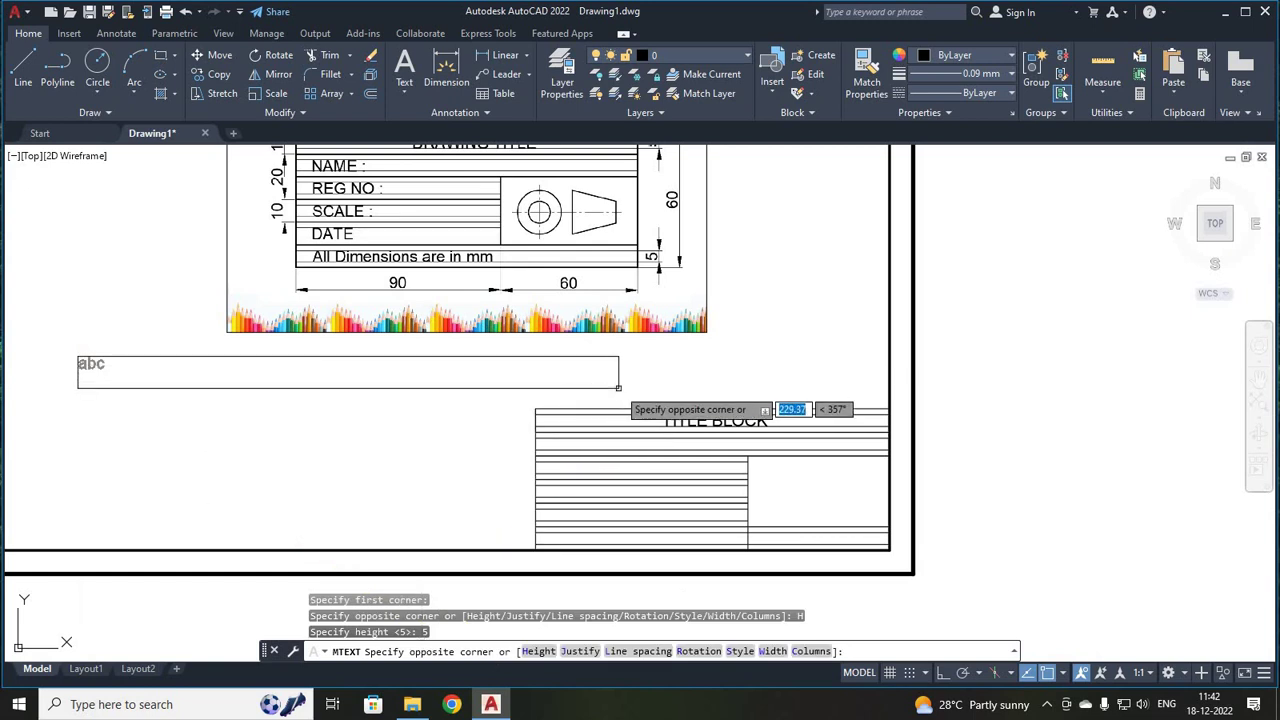
click(618, 388)
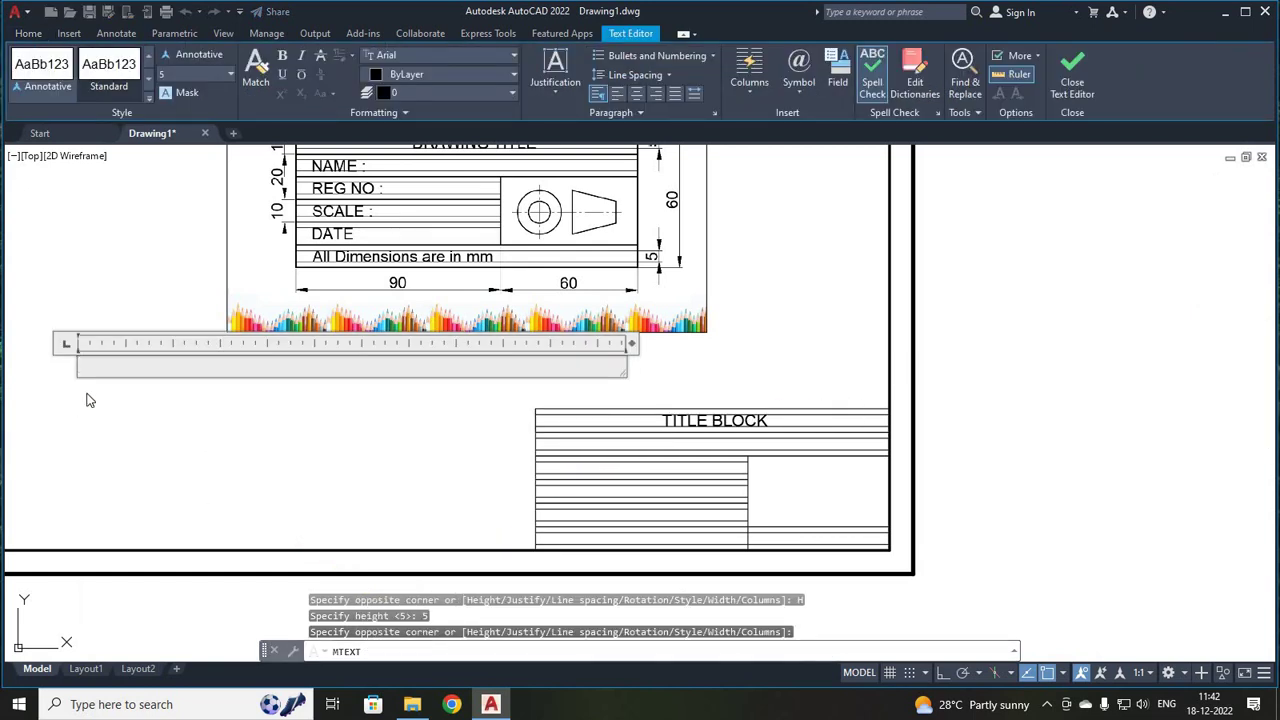
Step: Type 'NAME :' followed by the designer's full name and keep the text
text(NM)
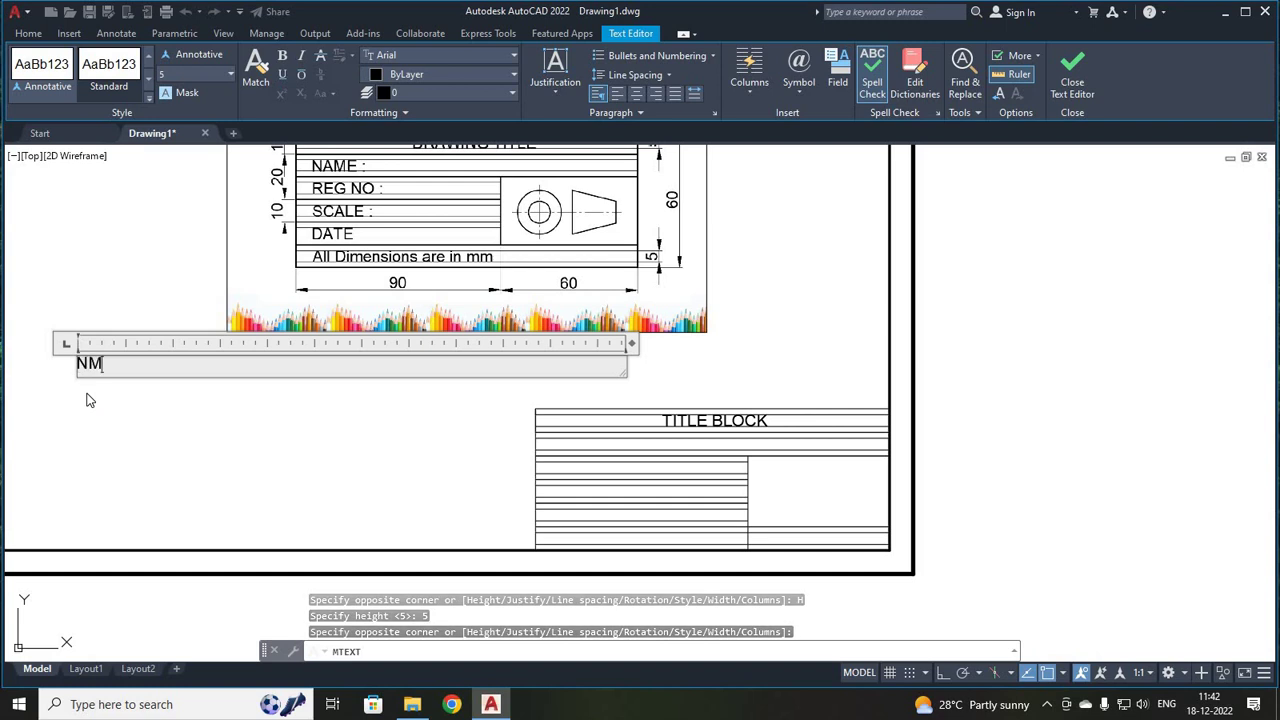
key(BackSpace)
text(AME :)
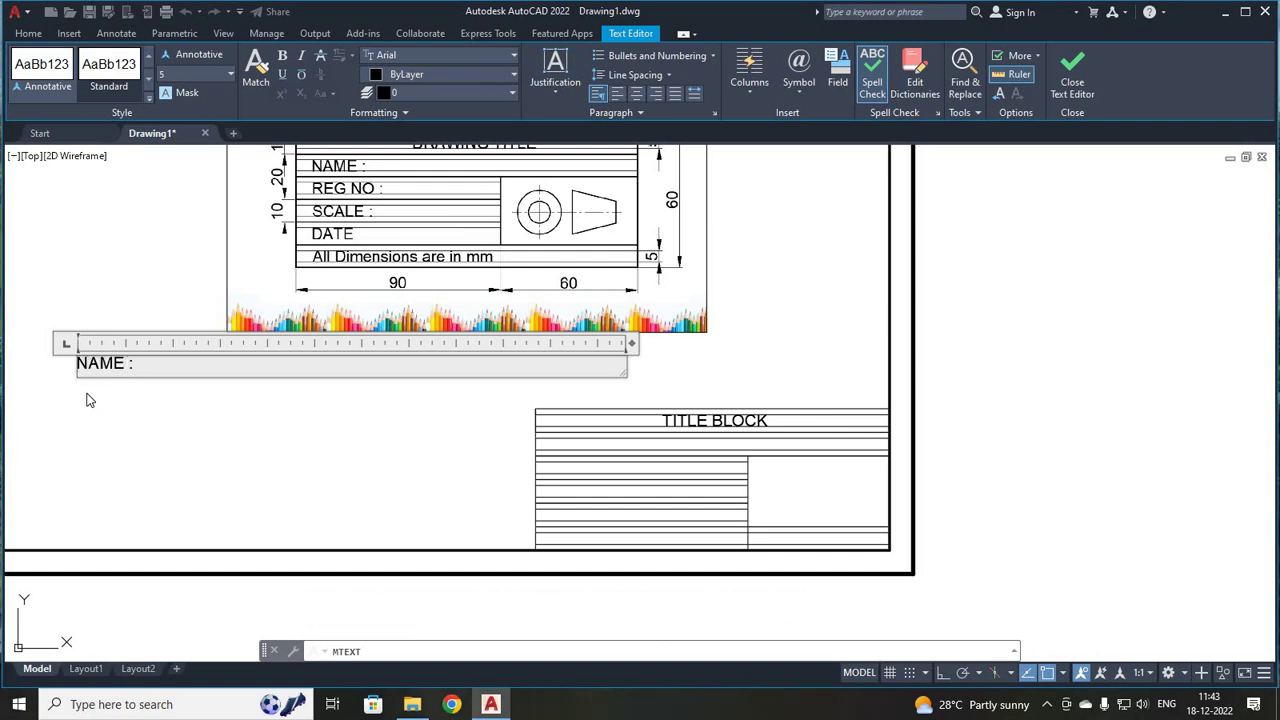
text( dff)
key(BackSpace)
key(BackSpace)
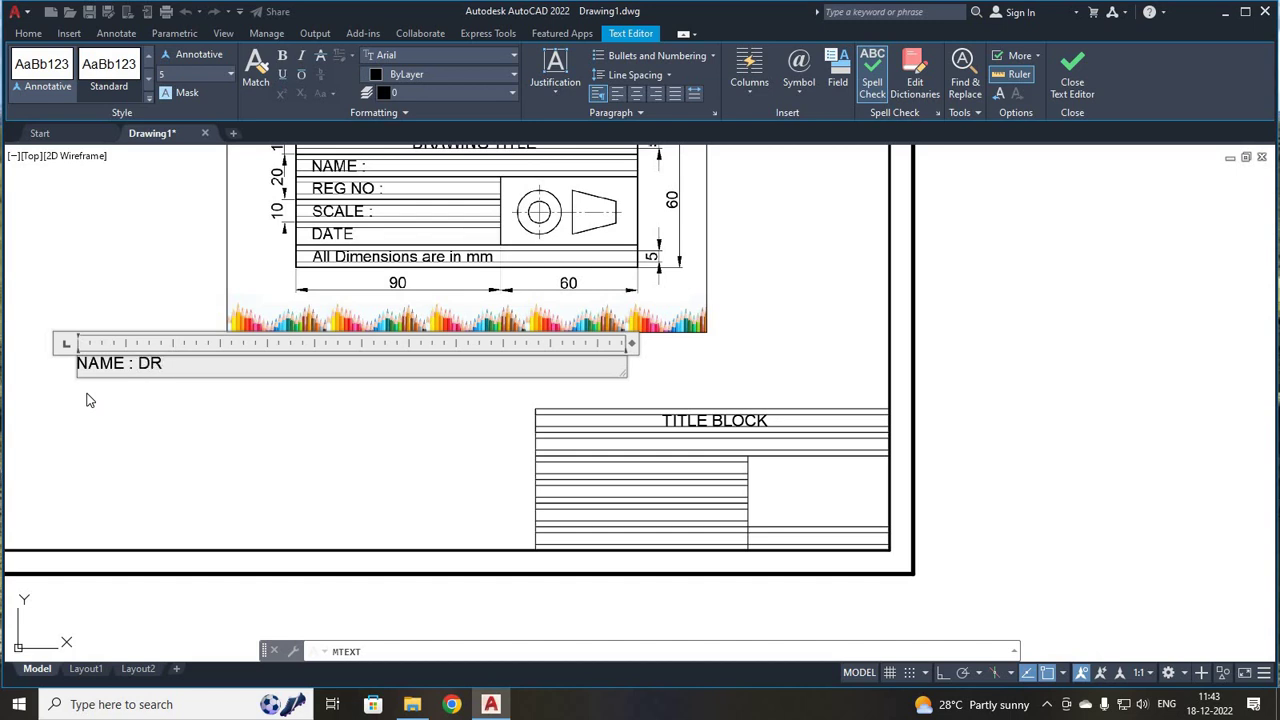
key(BackSpace)
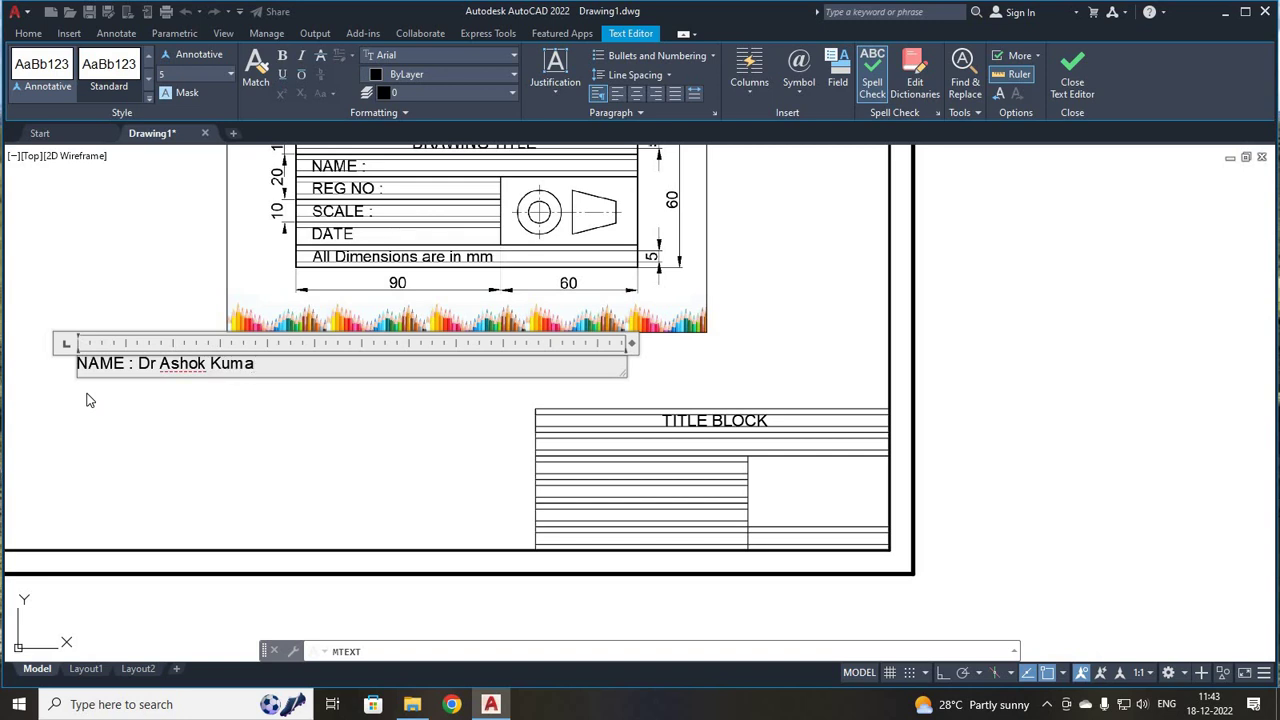
key(Escape)
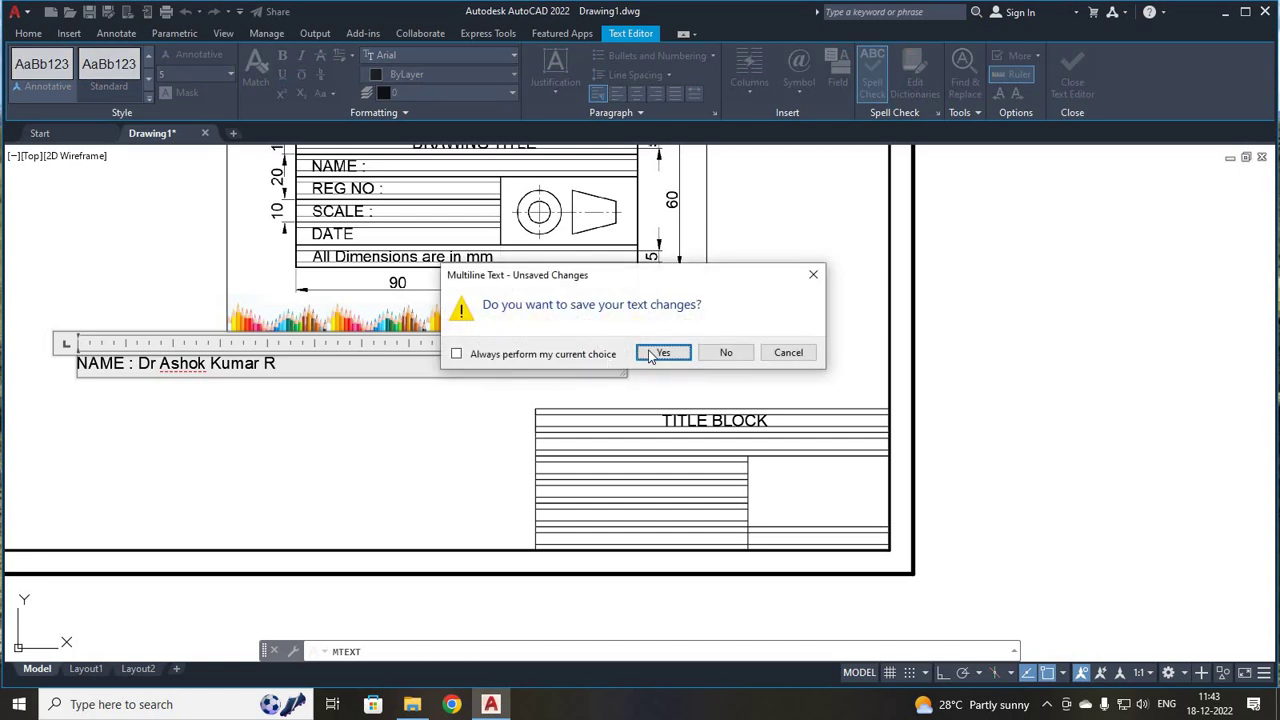
click(660, 353)
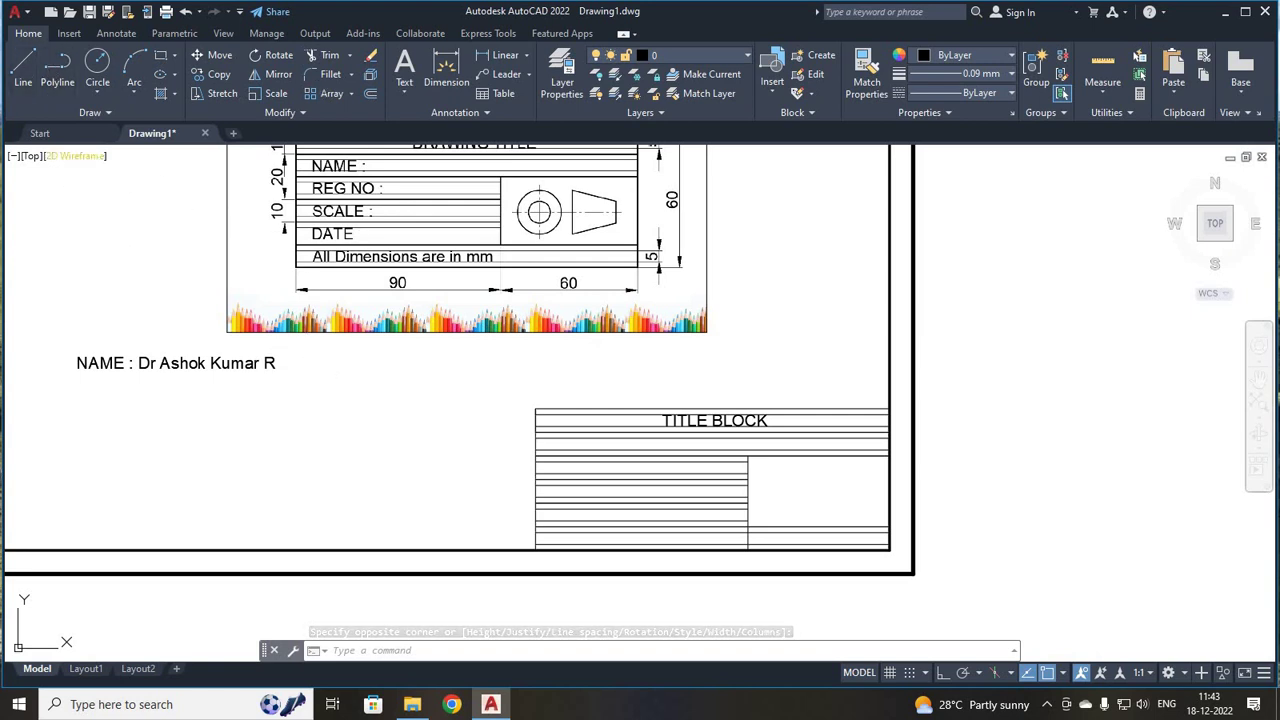
Step: Draw a height-5 multiline text box directly below the NAME line
click(405, 70)
click(70, 390)
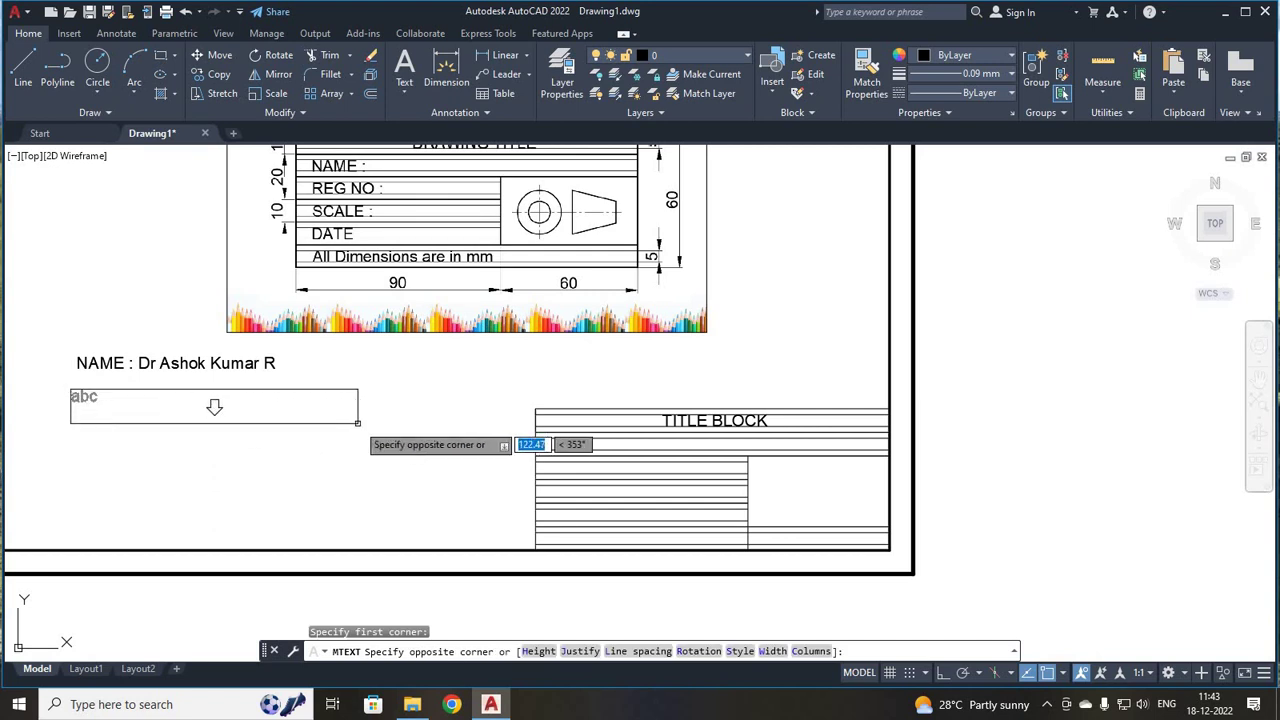
text(h)
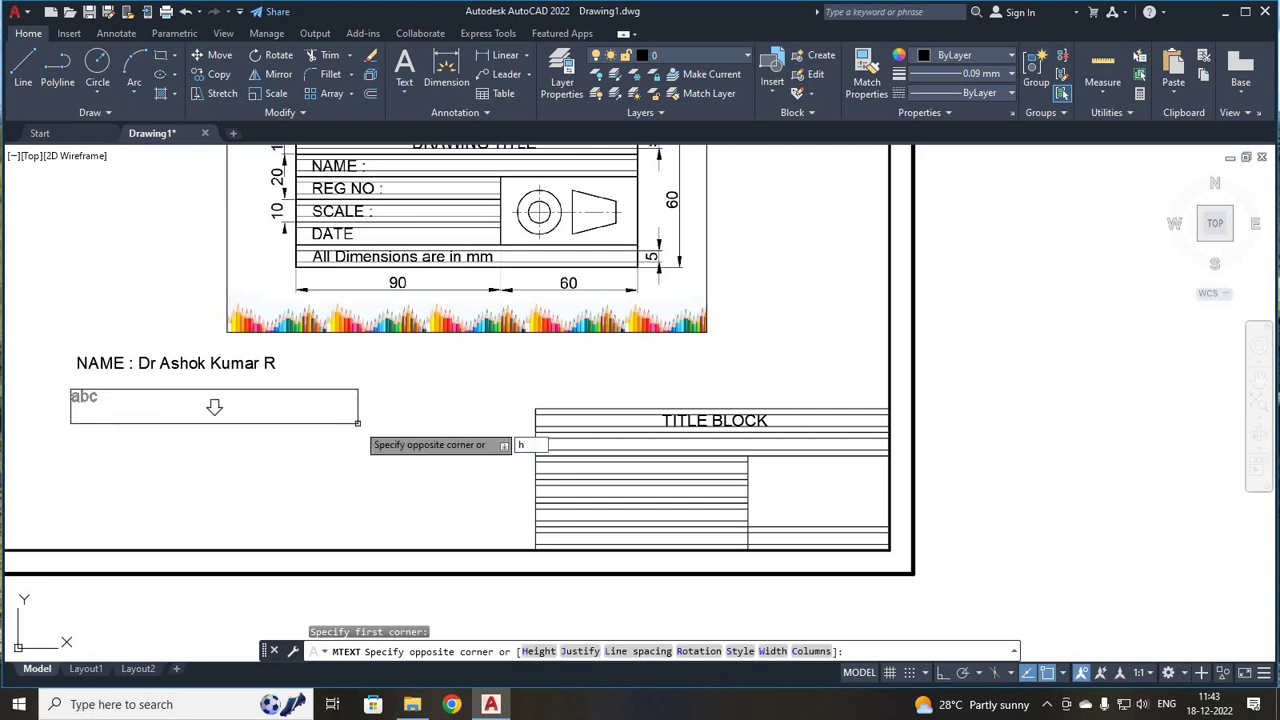
key(Return)
key(Return)
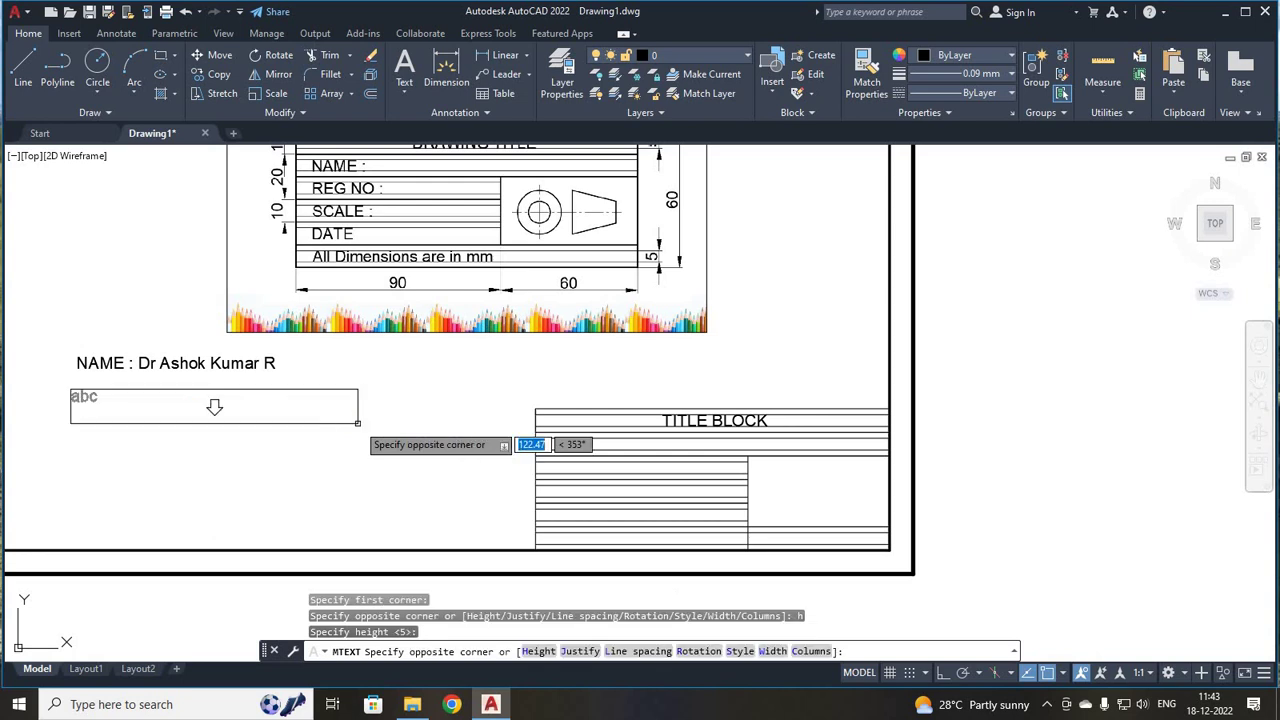
click(466, 415)
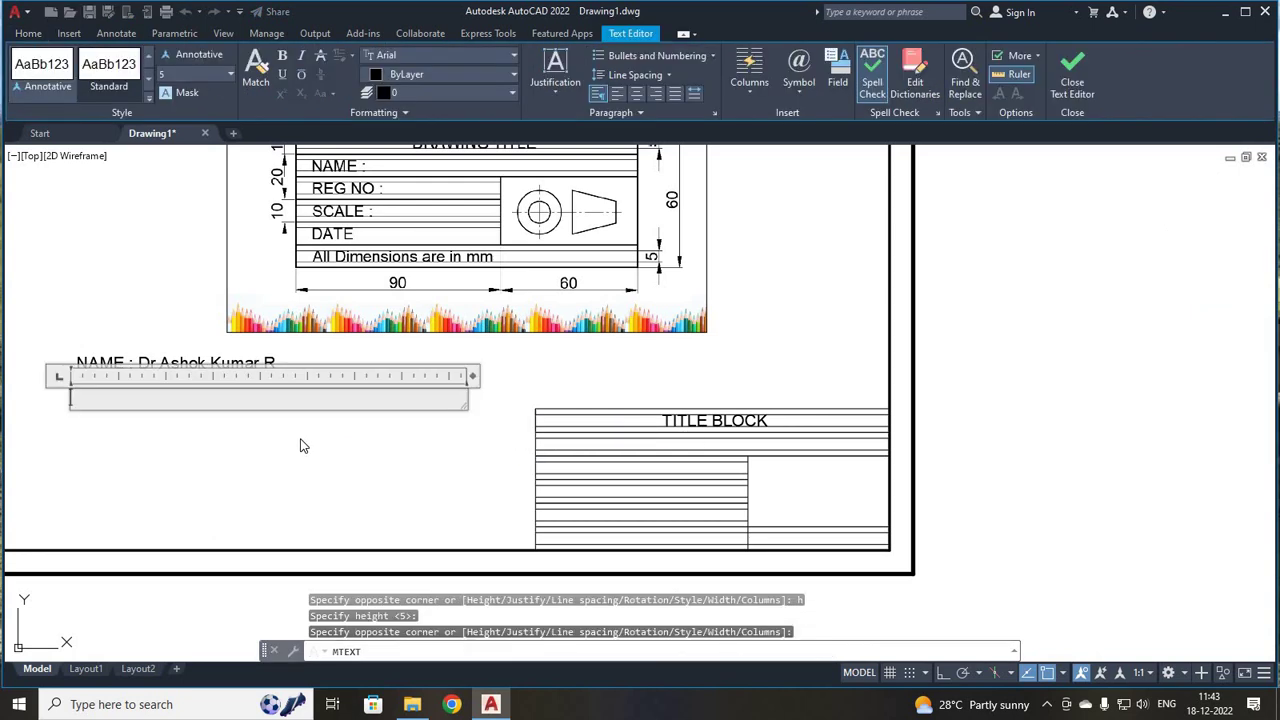
Step: Type 'REG NO:' followed by the registration number and keep the text
text(Re)
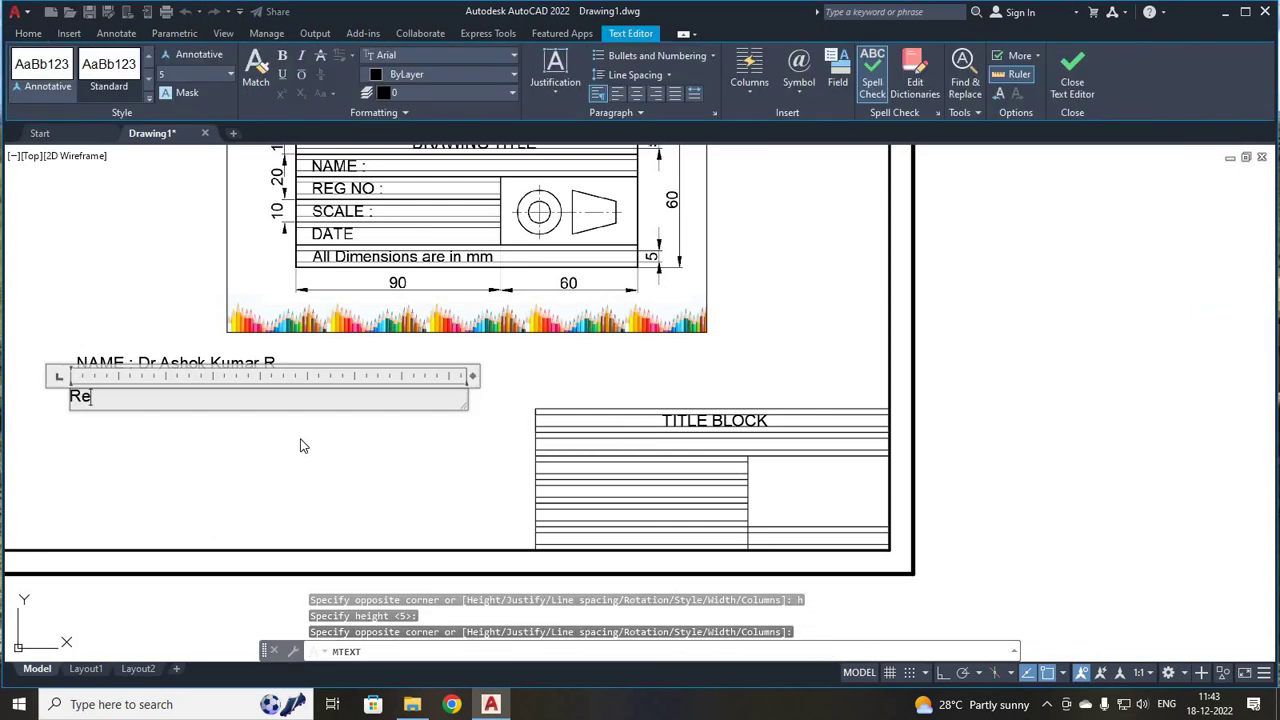
key(BackSpace)
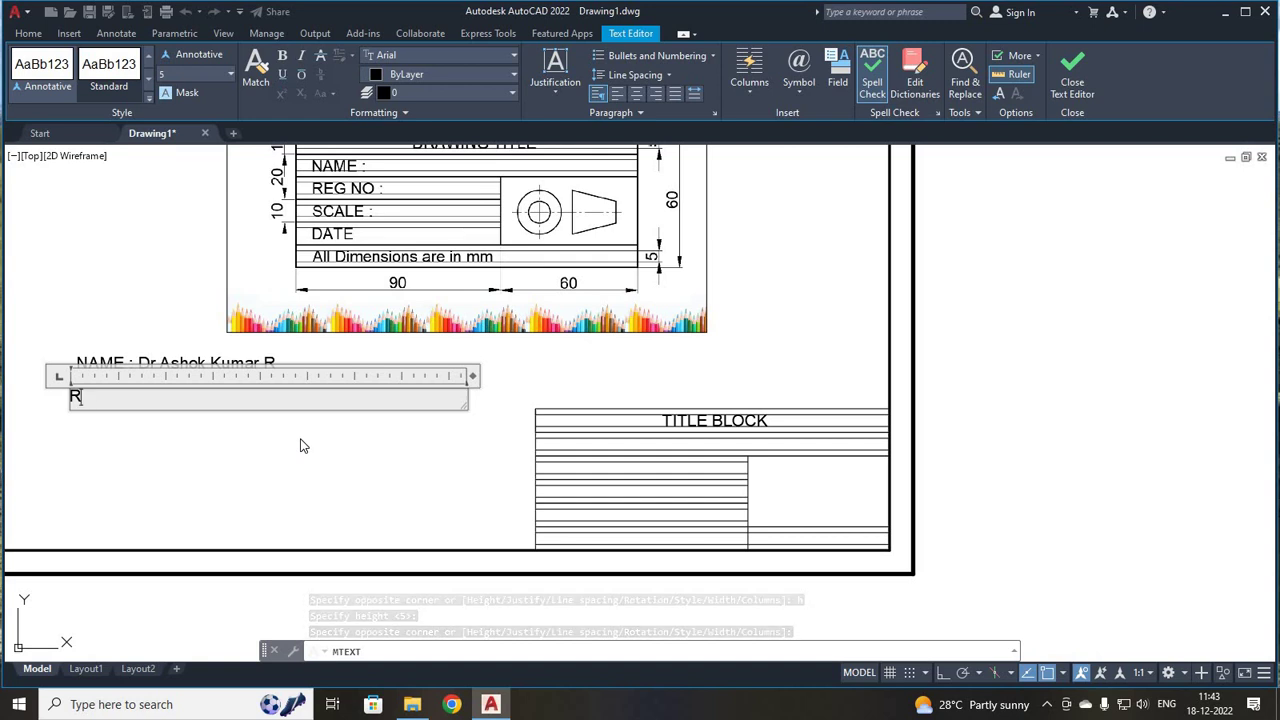
text(EG )
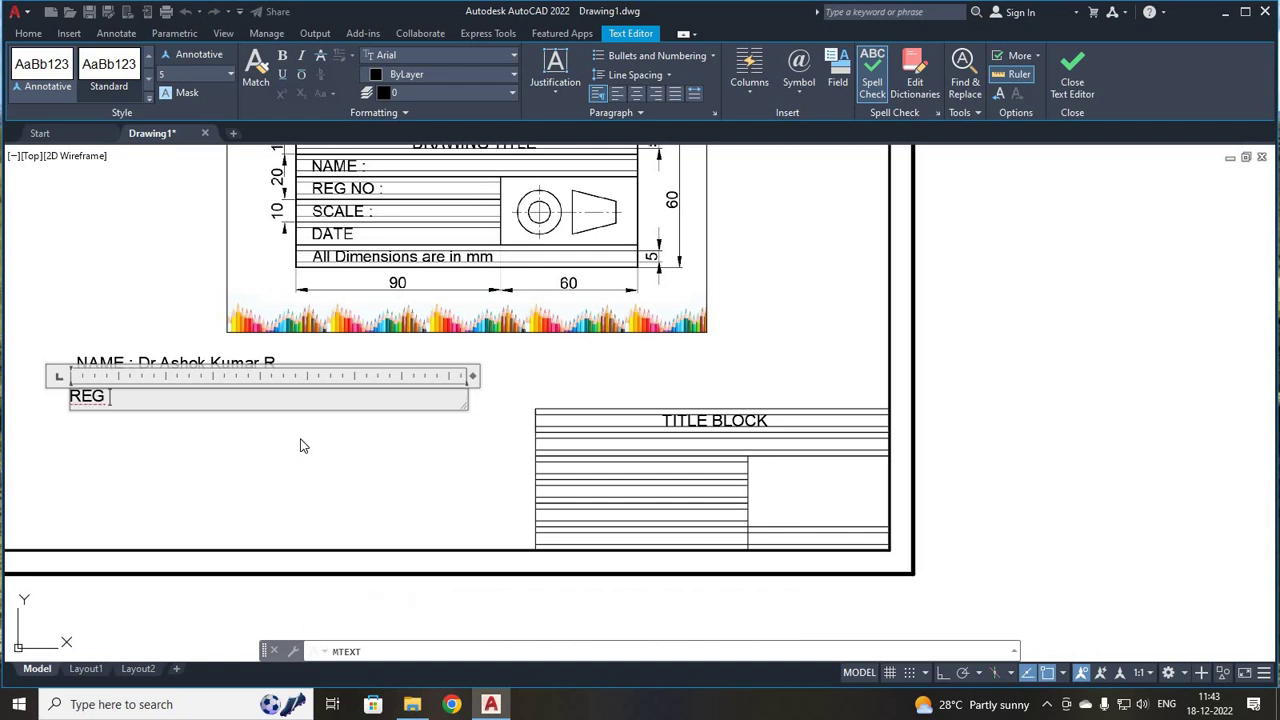
text(No:)
key(Left)
key(shift+Left)
key(Right)
text(O: 1234569)
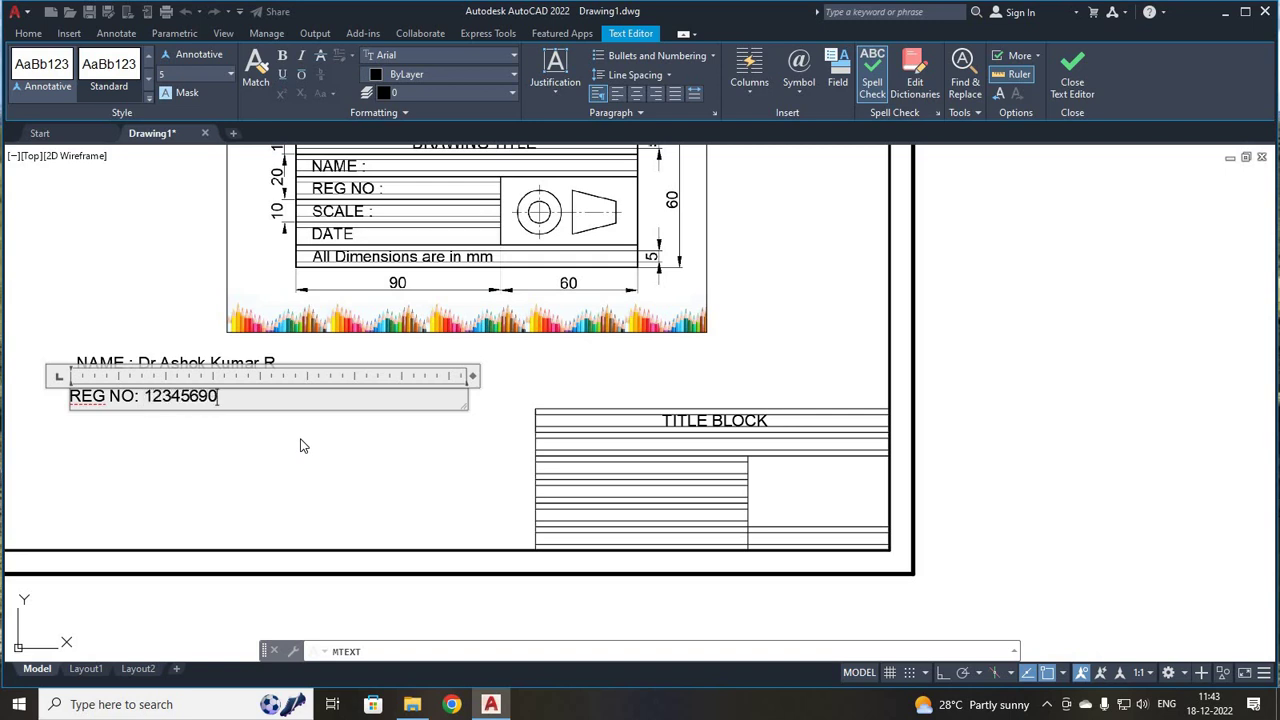
key(Left)
key(Left)
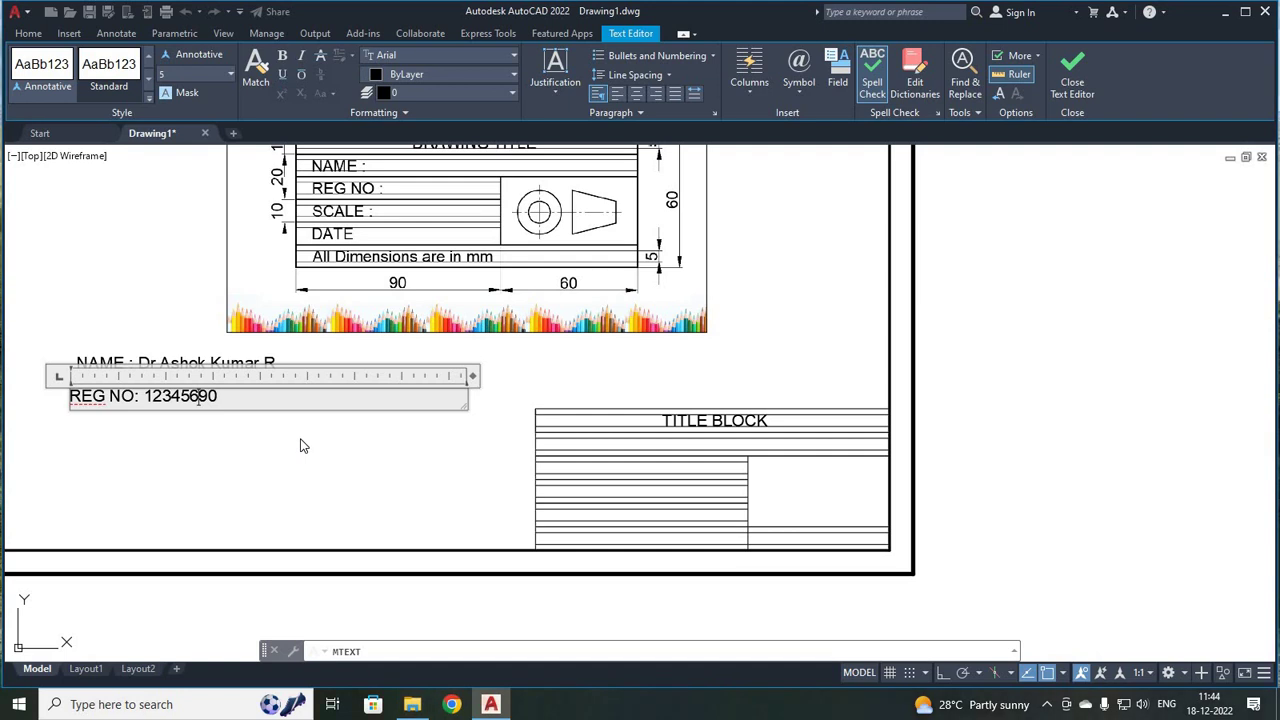
text(78)
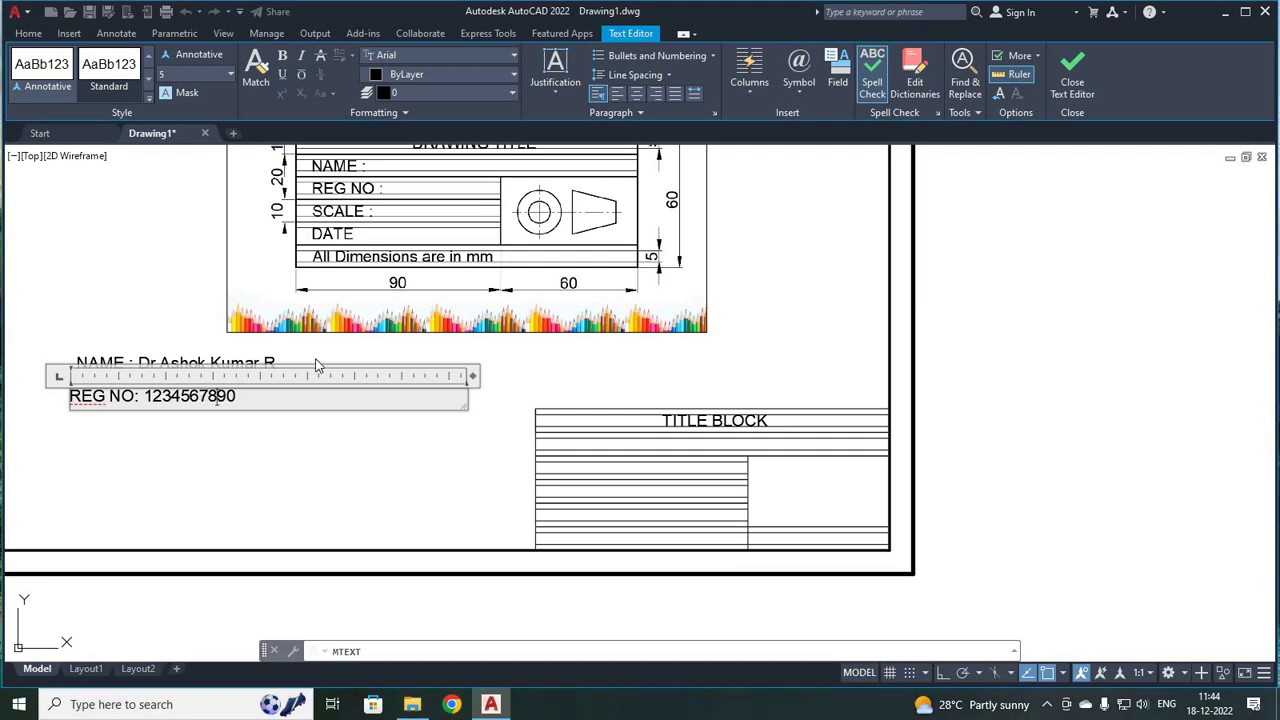
key(Escape)
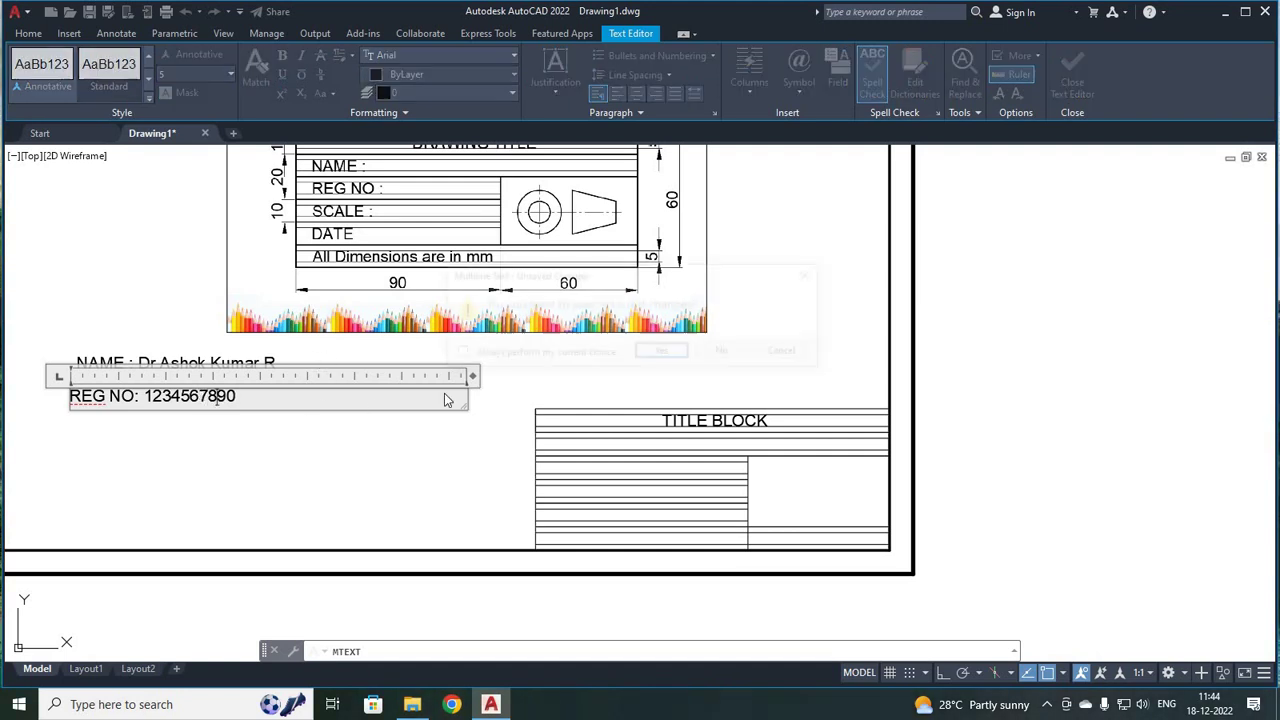
click(664, 353)
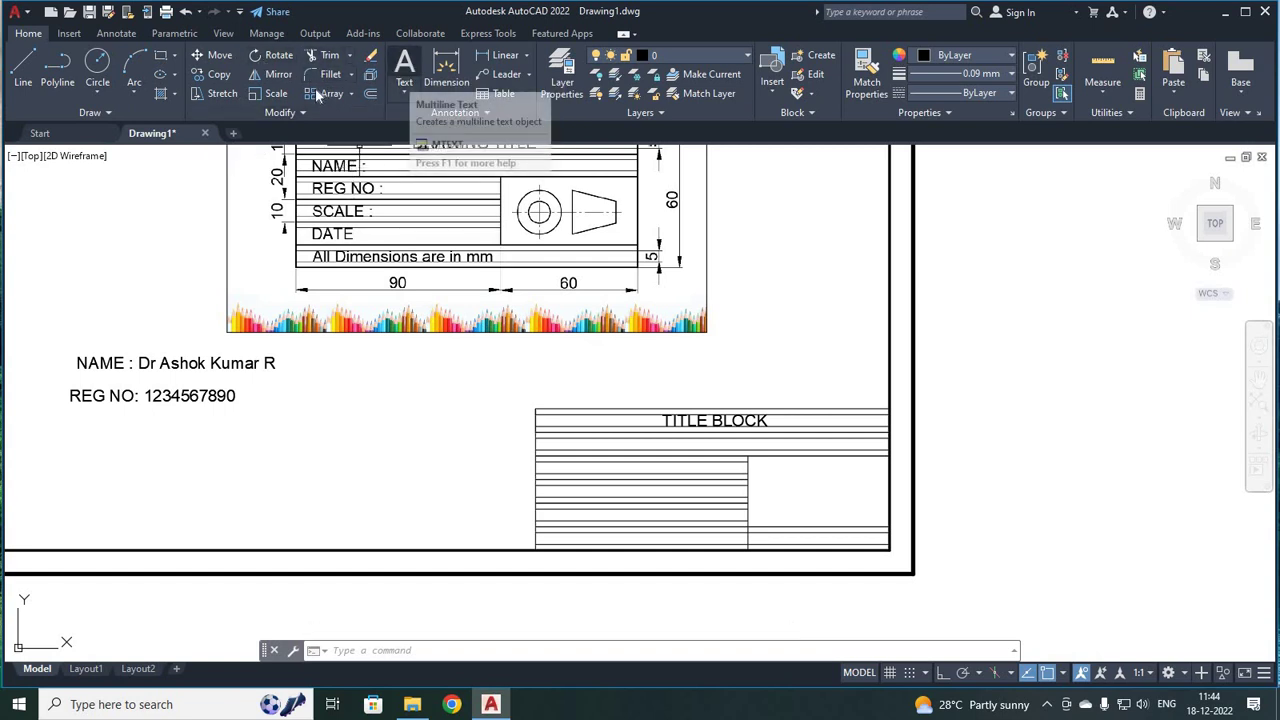
Step: Draw a height-5 multiline text box below the REG NO line
click(404, 68)
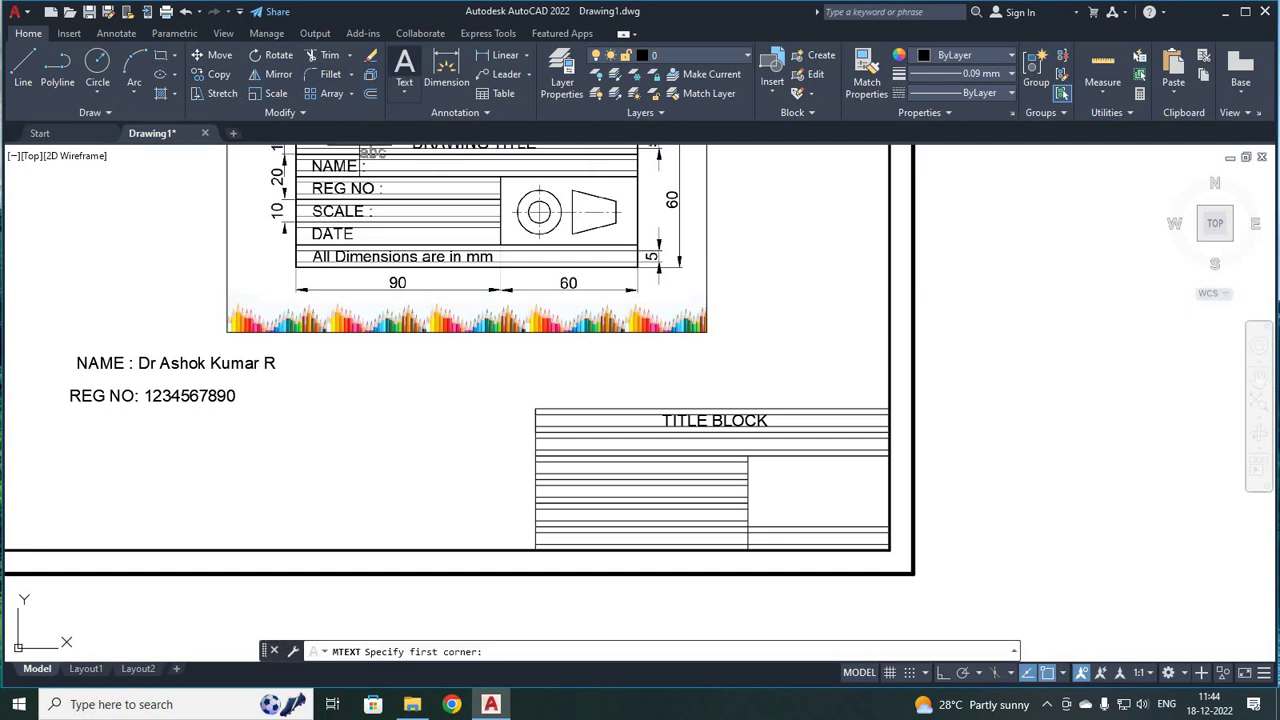
click(64, 432)
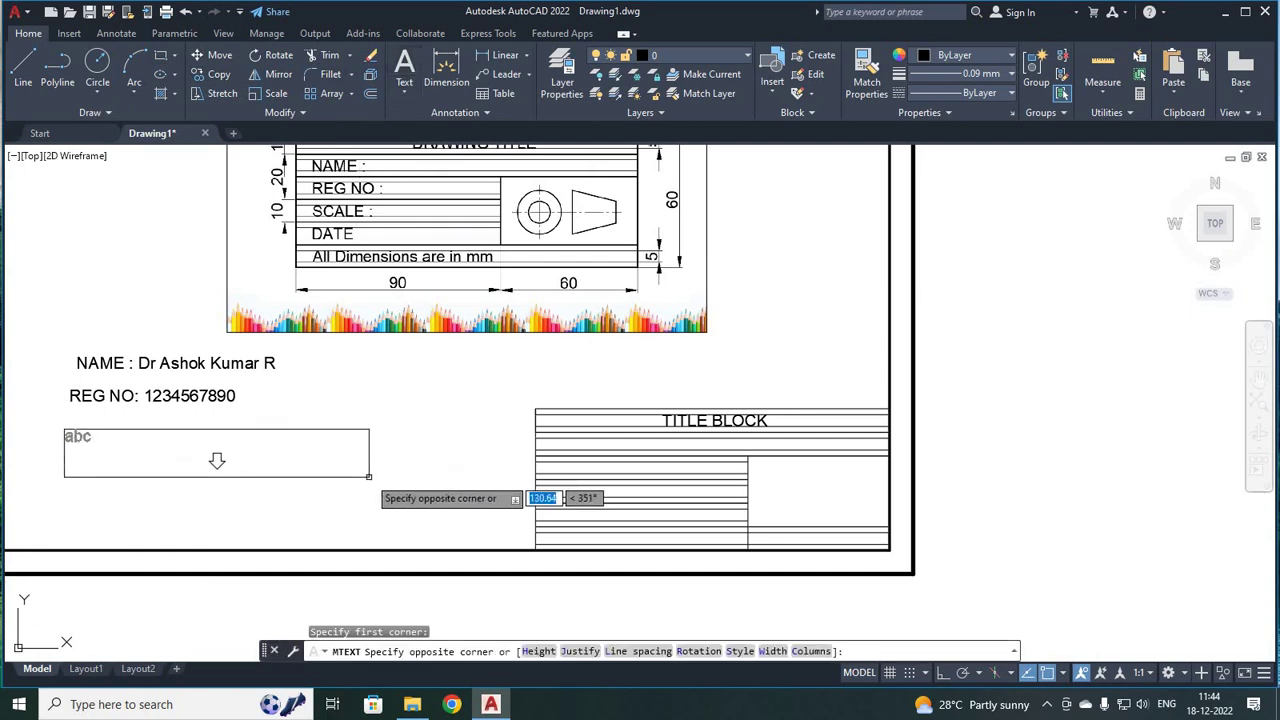
text(h)
key(Return)
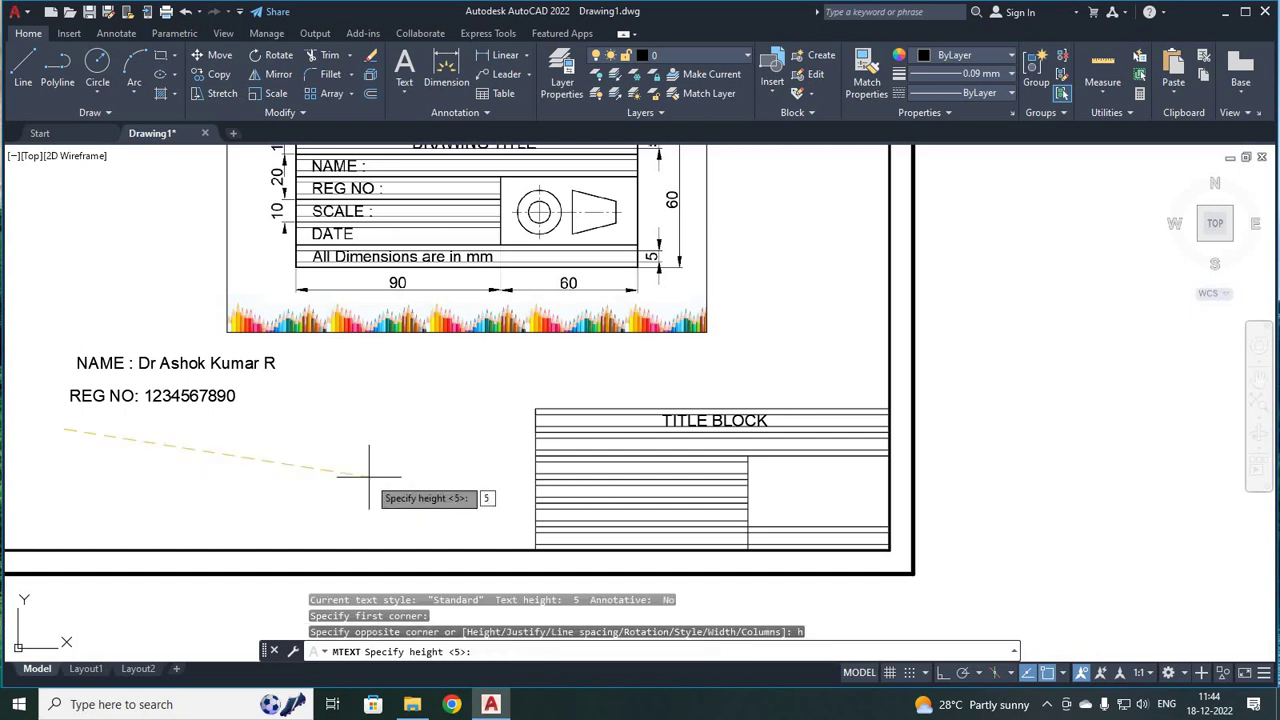
key(Return)
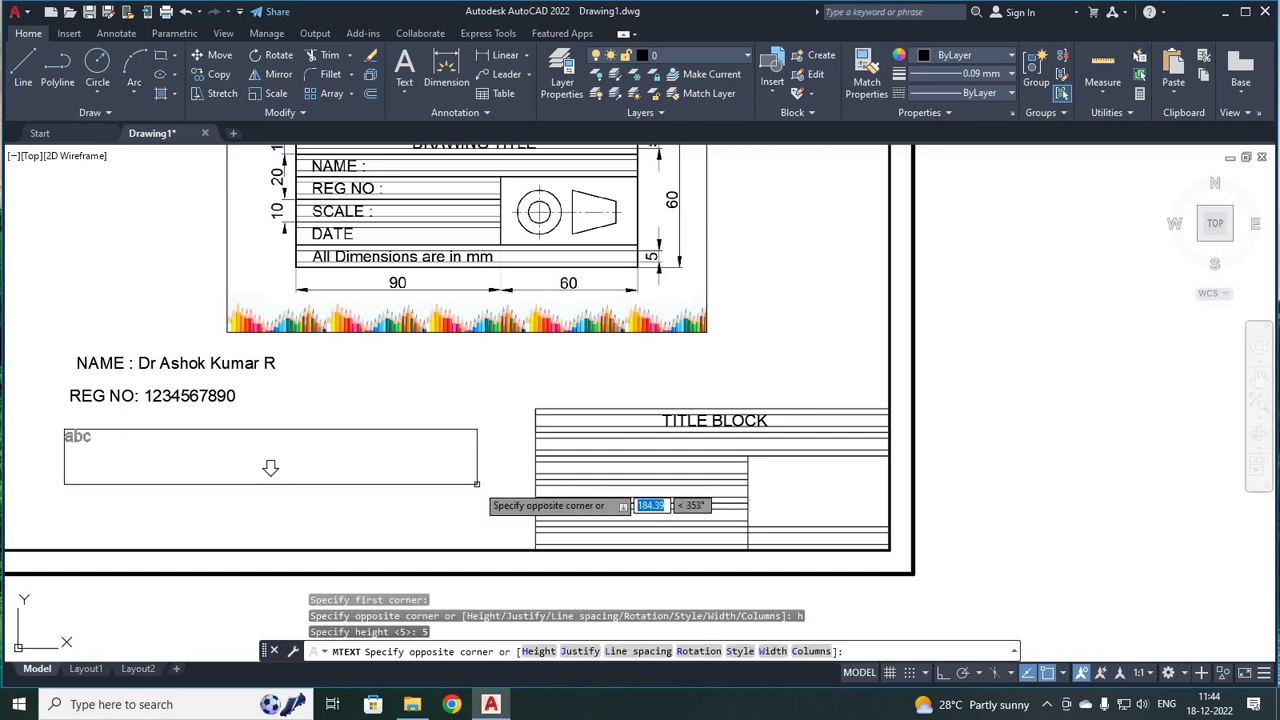
click(440, 468)
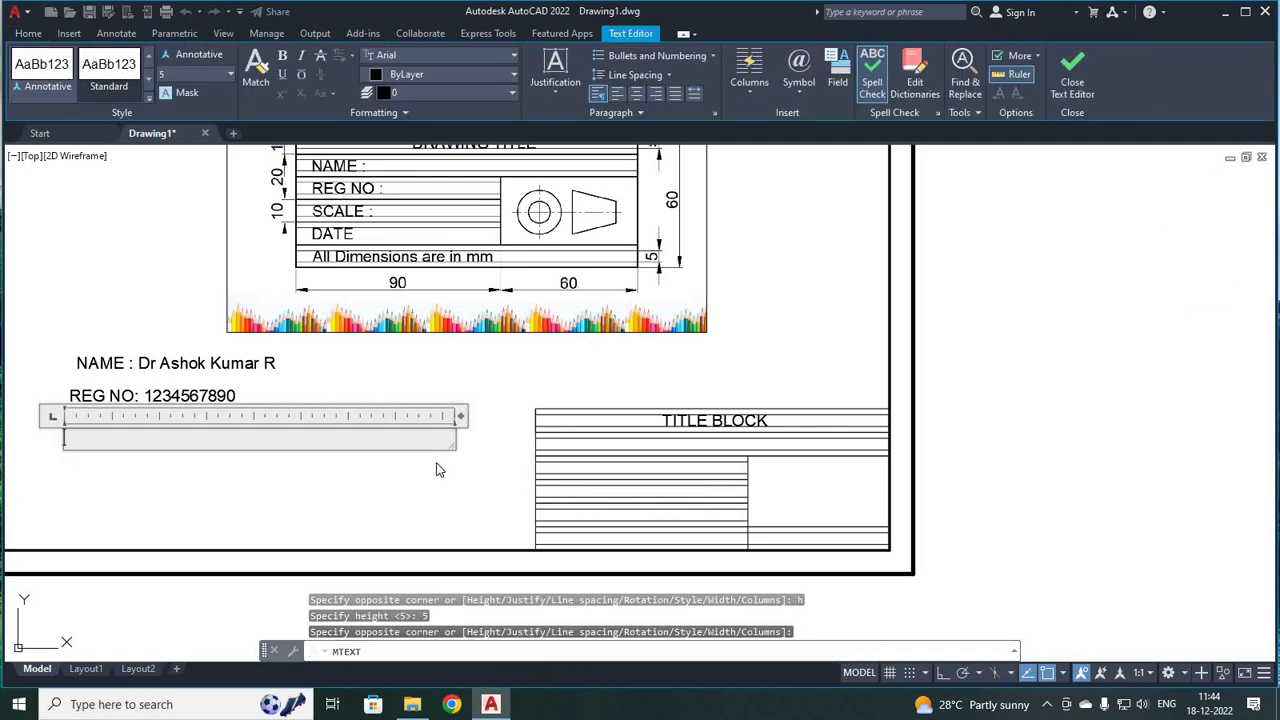
Step: Enter 'SCALE : 1:1' and keep the text
text(CALC)
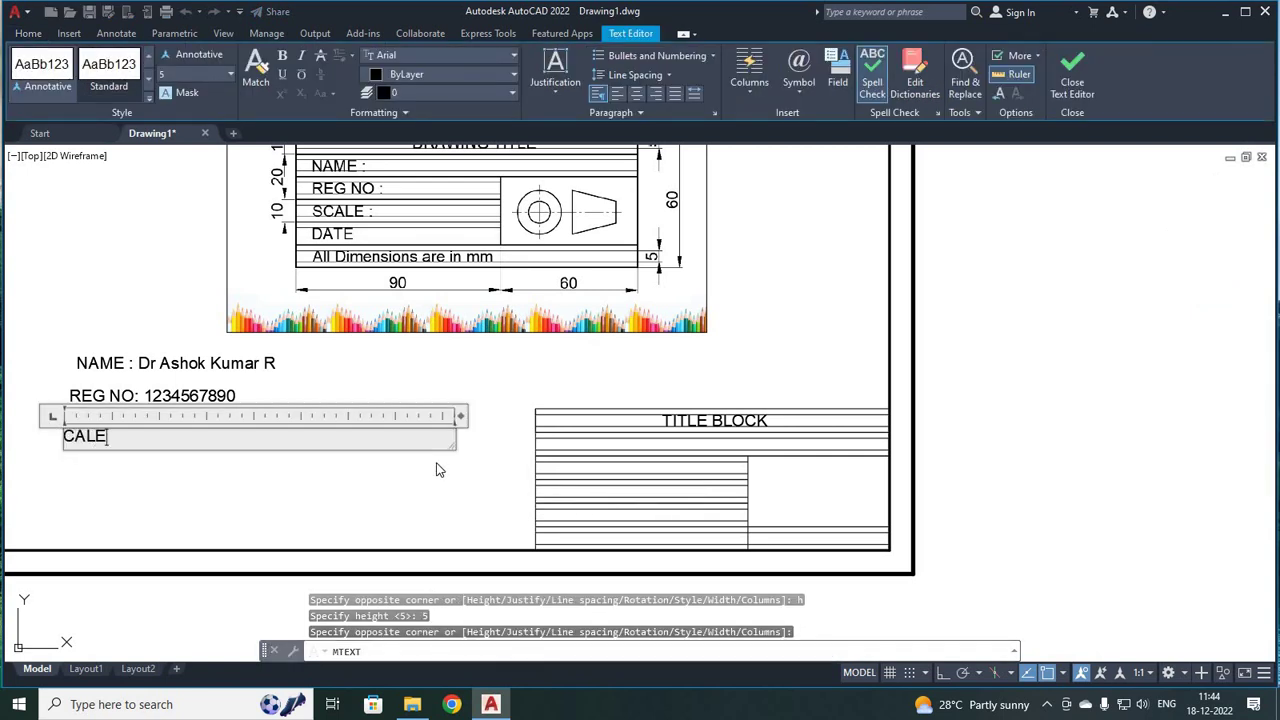
key(BackSpace)
key(BackSpace)
key(BackSpace)
key(BackSpace)
text(CA)
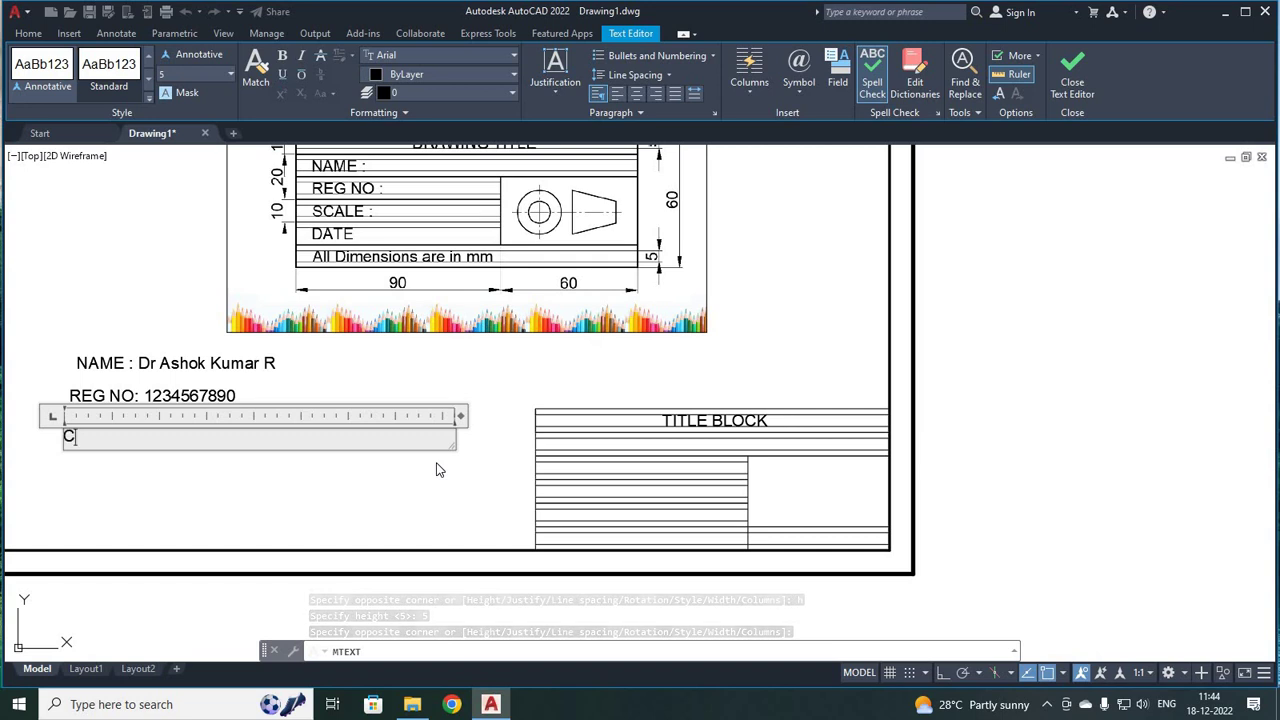
key(BackSpace)
key(BackSpace)
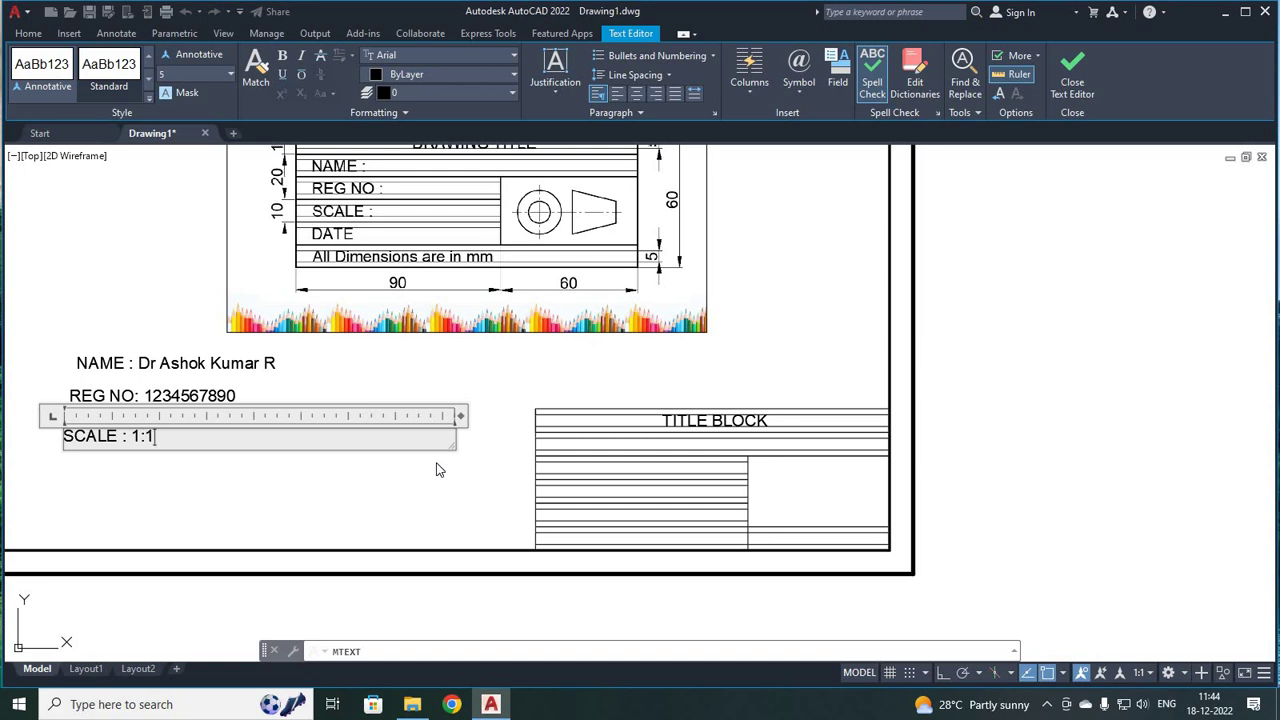
key(Escape)
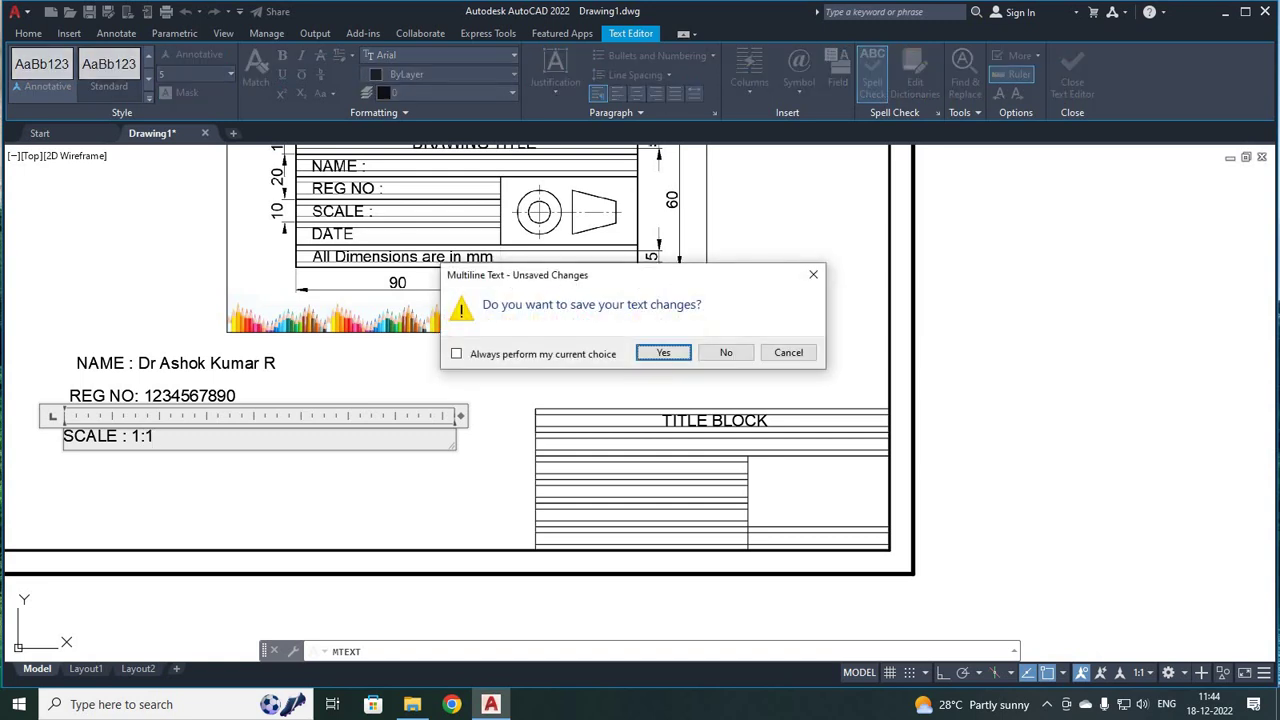
key(Return)
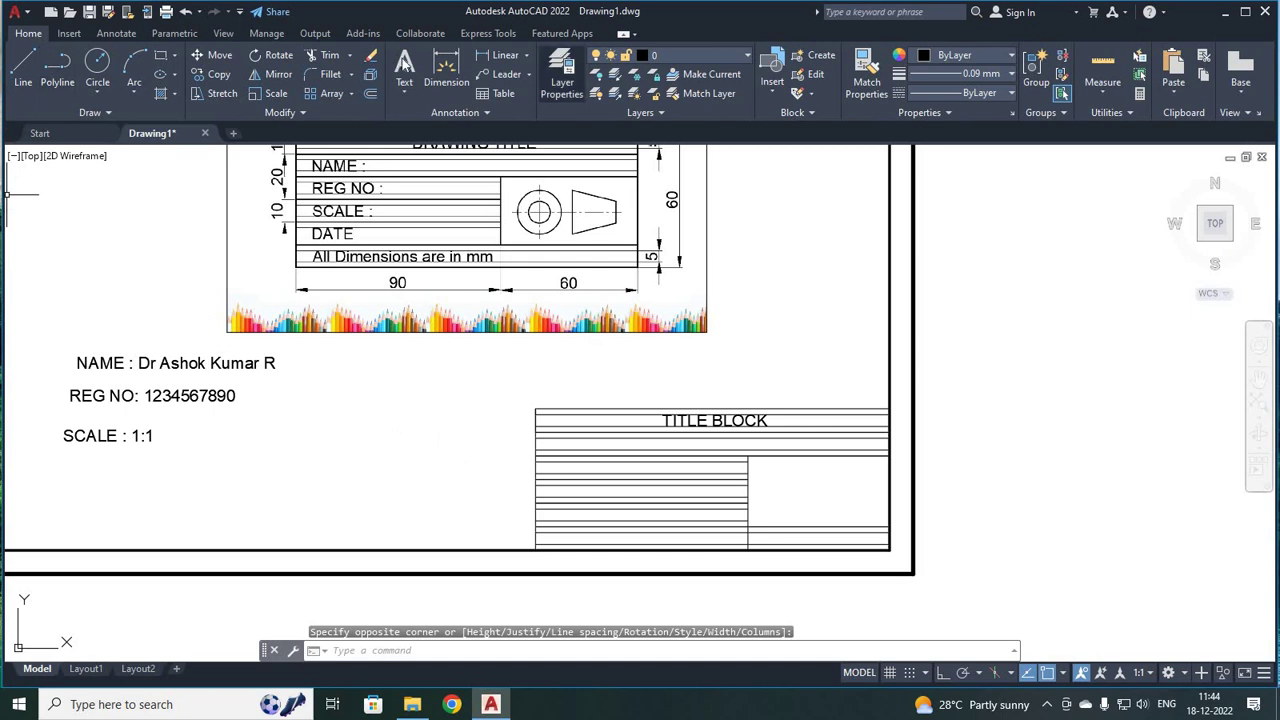
Step: Draw a height-5 multiline text box below the SCALE line
click(404, 68)
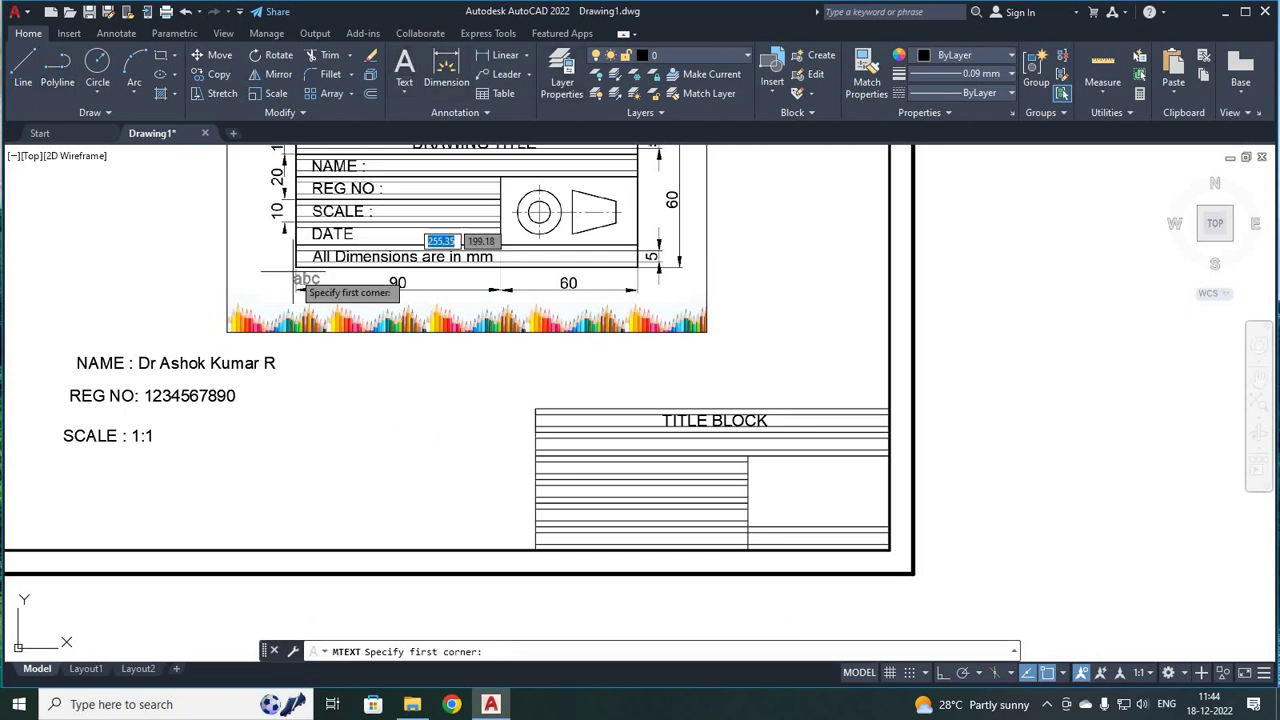
click(64, 462)
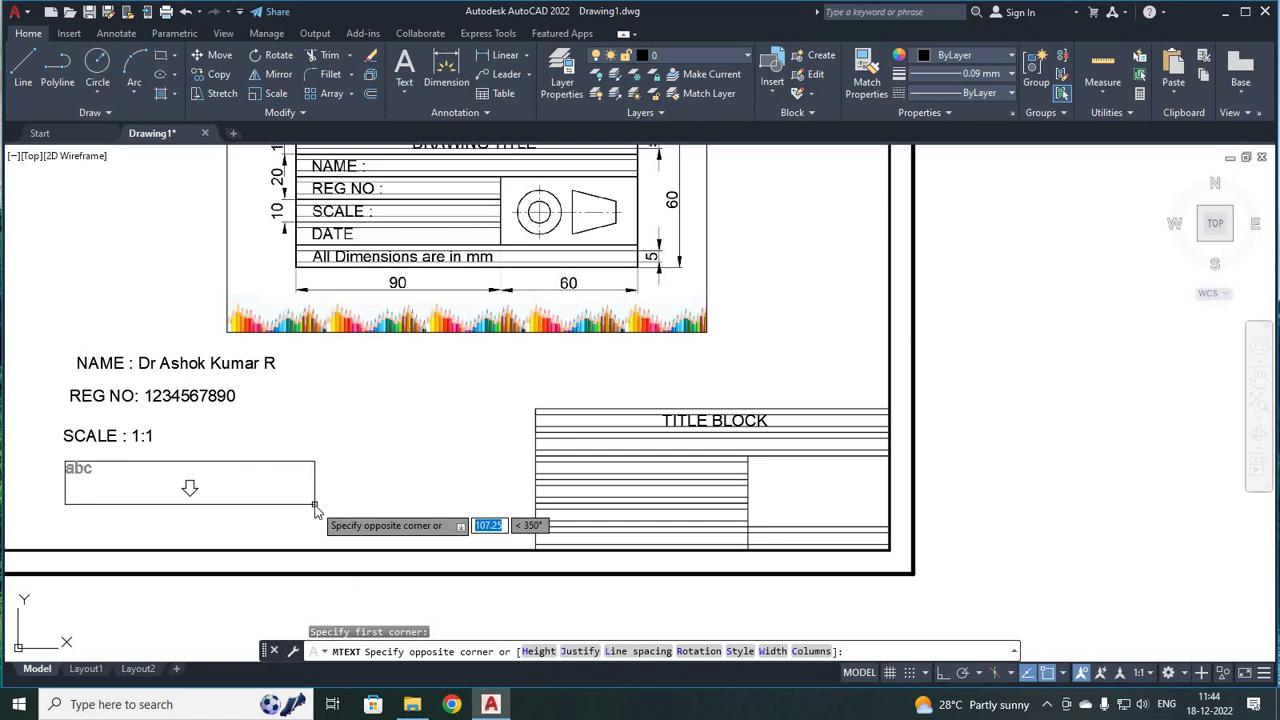
text(H)
key(Return)
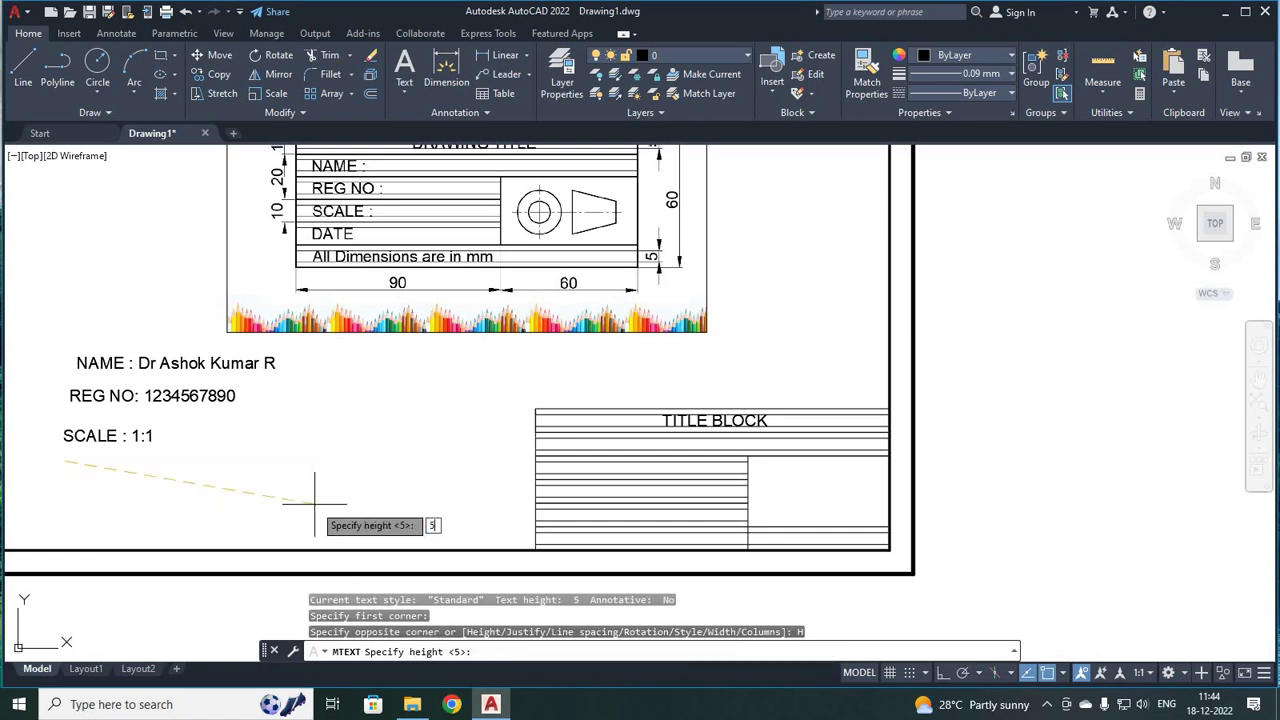
text(5)
key(Return)
key(shift)
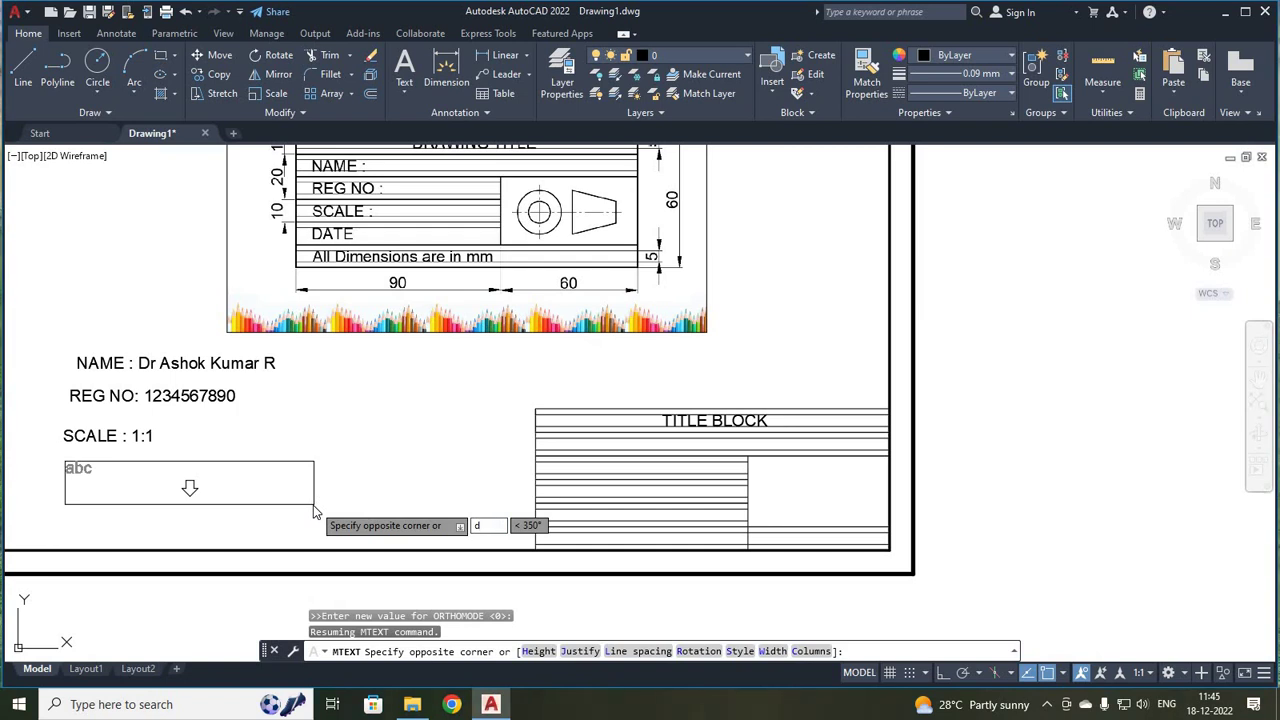
key(BackSpace)
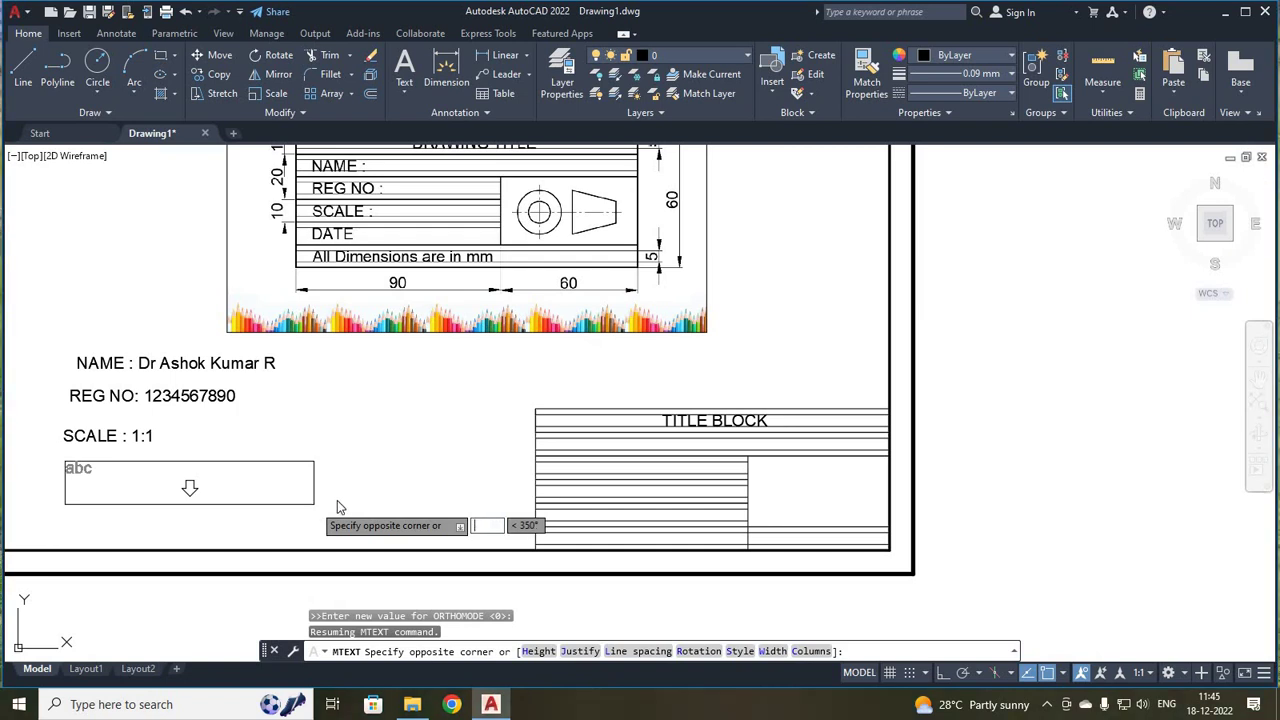
click(337, 507)
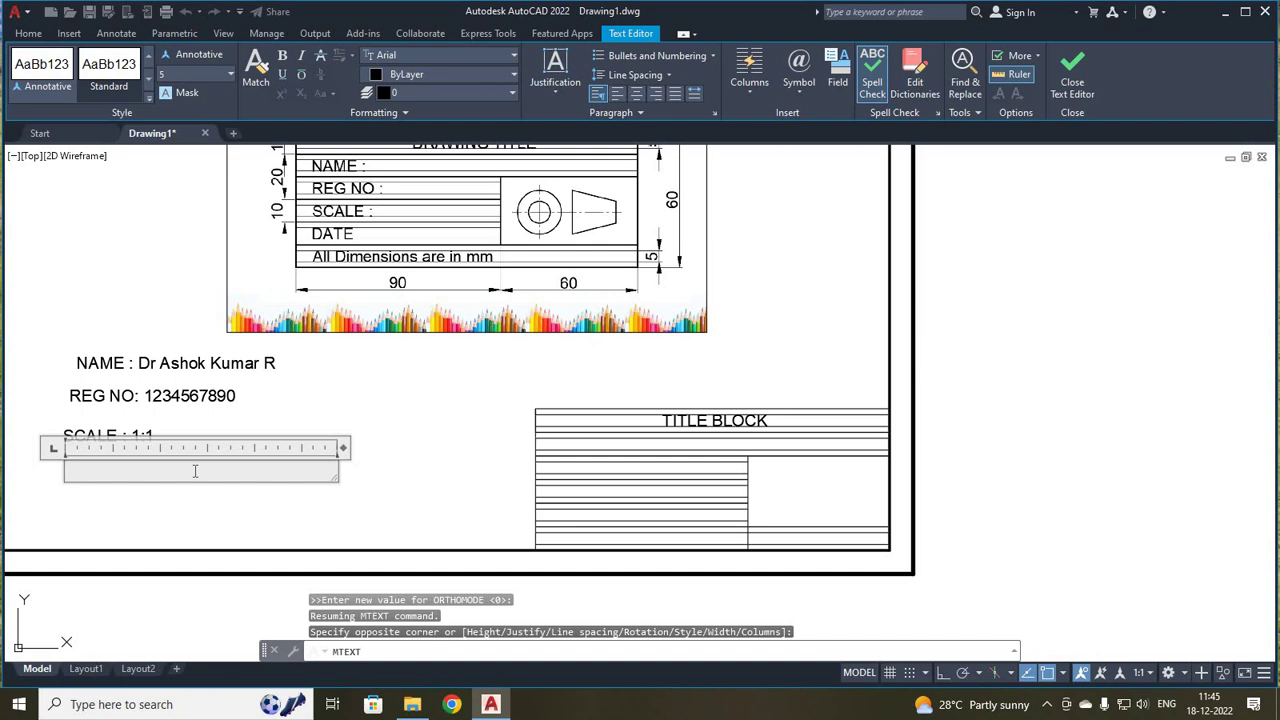
Step: Enter 'DATE : 18/12/22' and keep the text
text(DT)
key(BackSpace)
text(ATE)
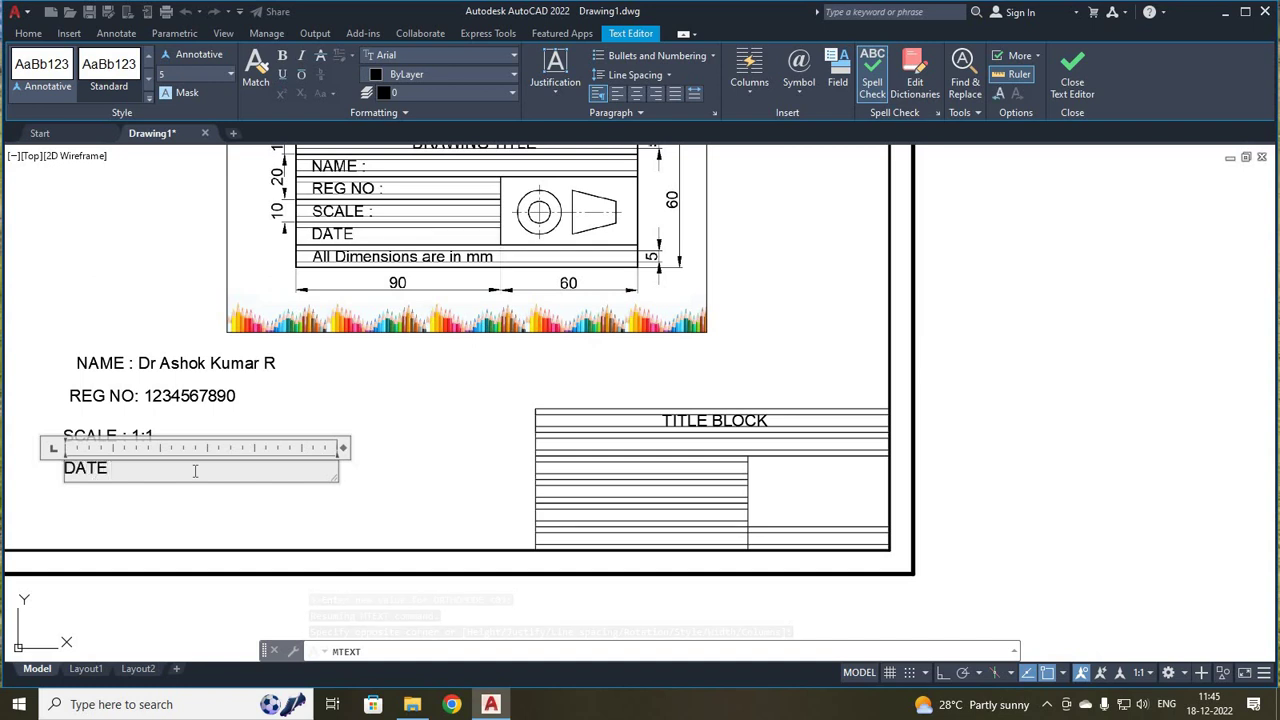
text( : 18/12/22)
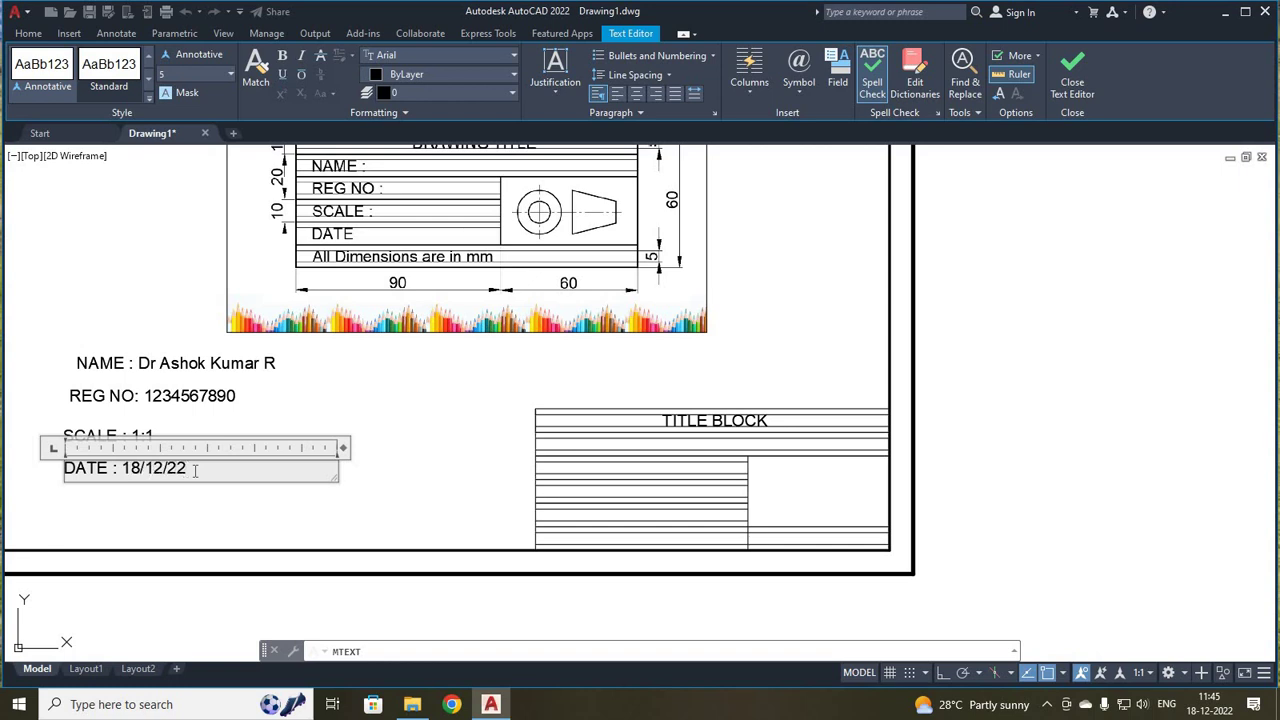
key(Escape)
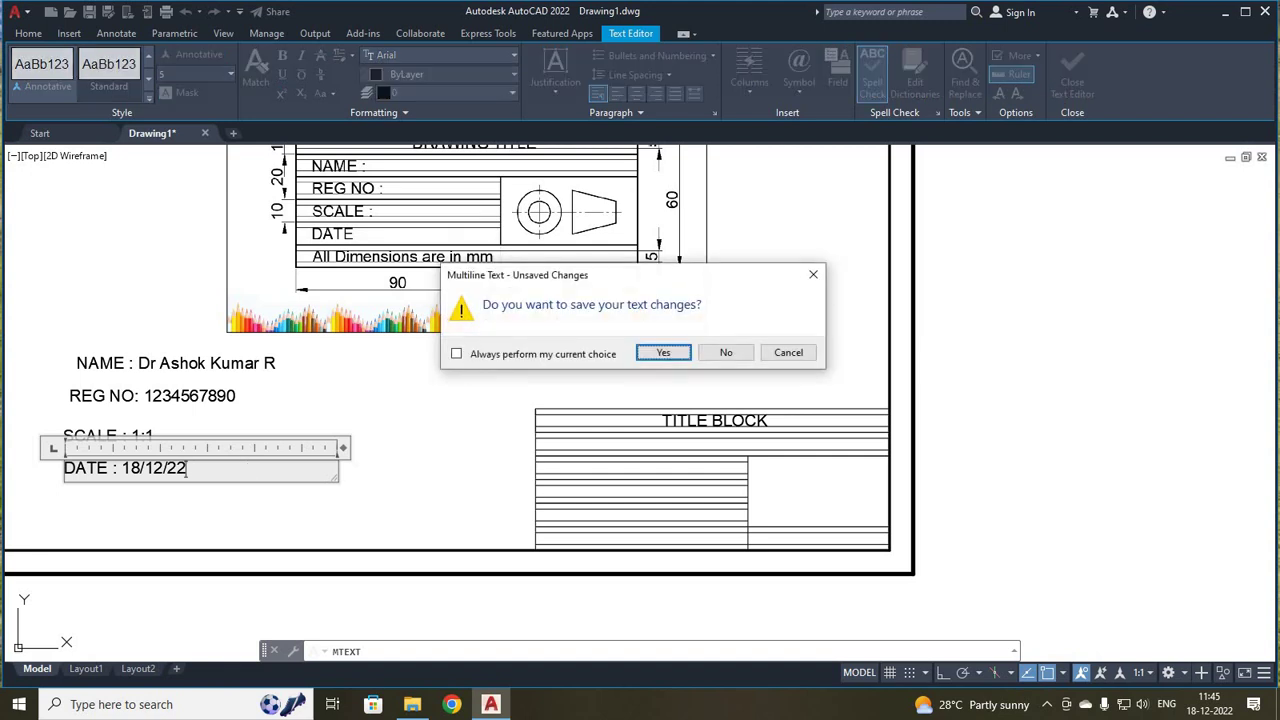
key(Return)
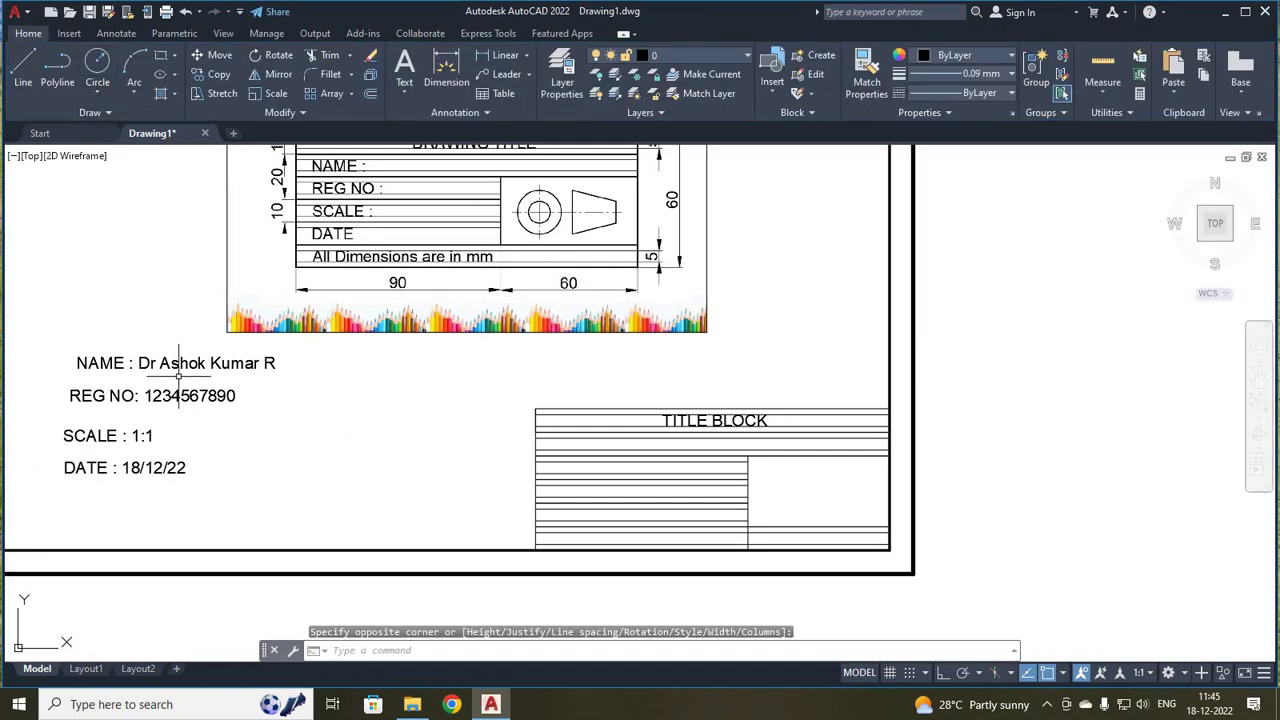
Step: Add the height-5 note 'All Dimensions are in mm' below the DATE line
click(406, 68)
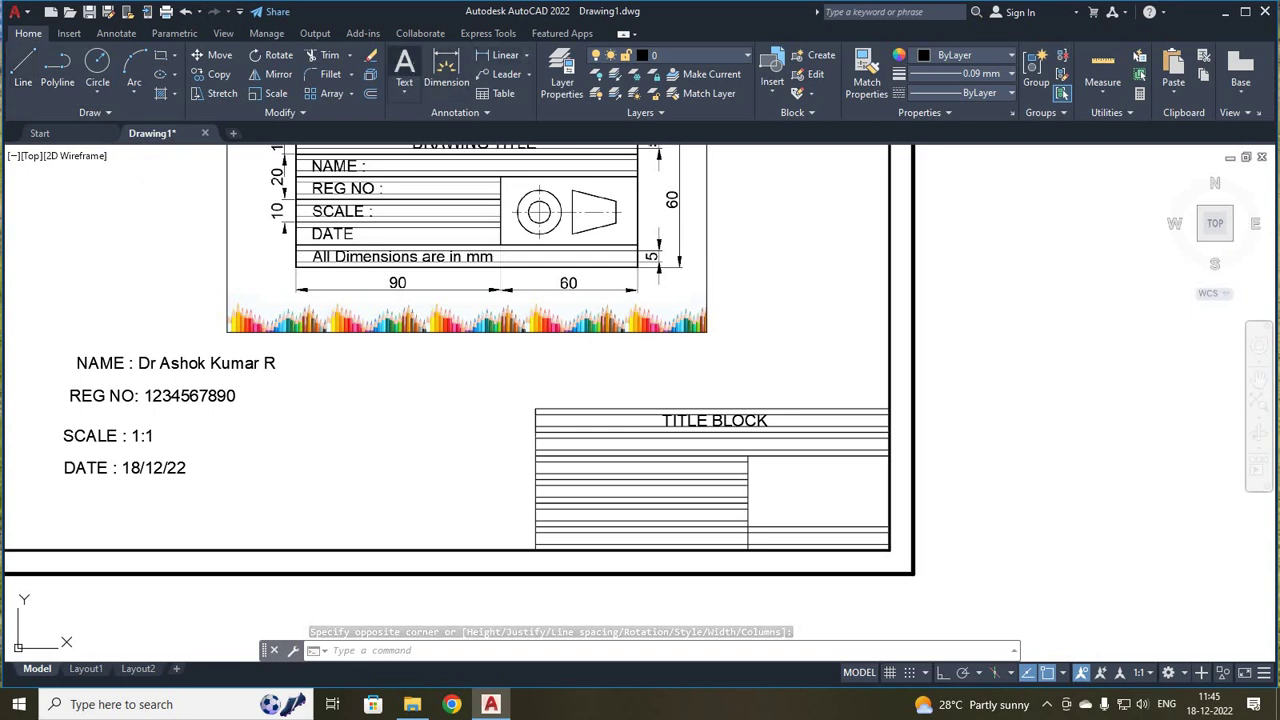
click(67, 495)
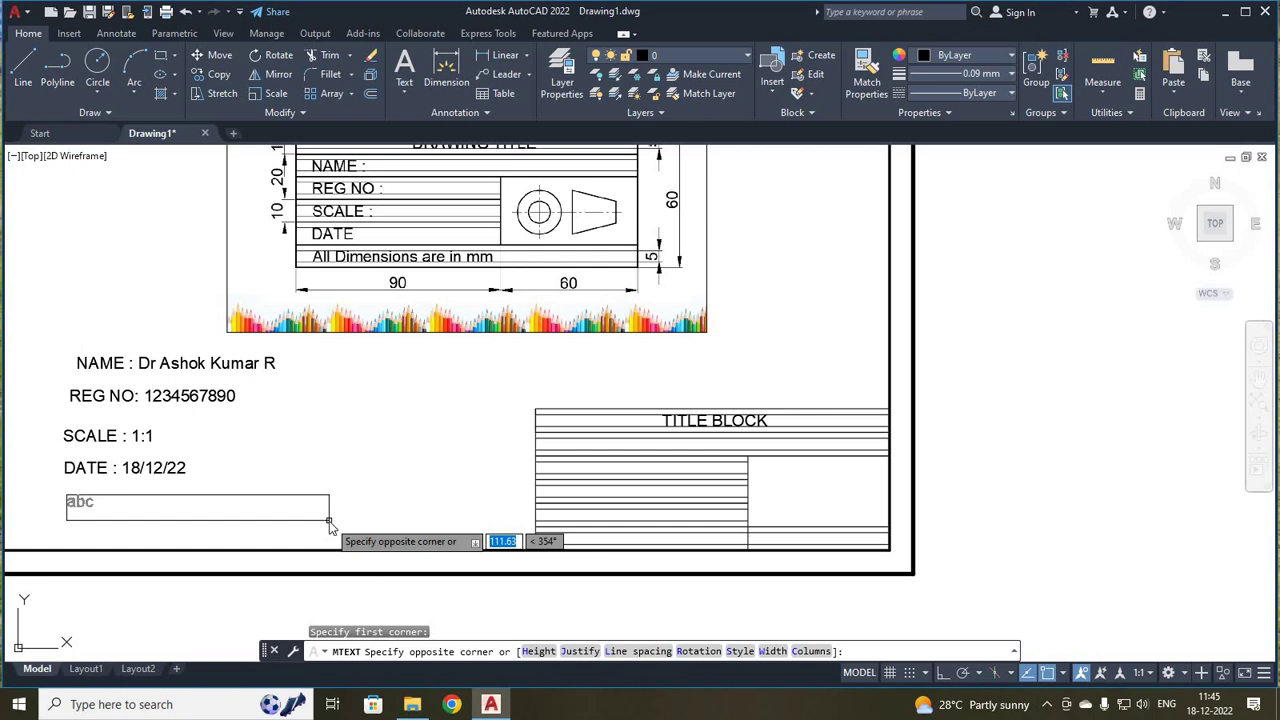
text(h)
key(Return)
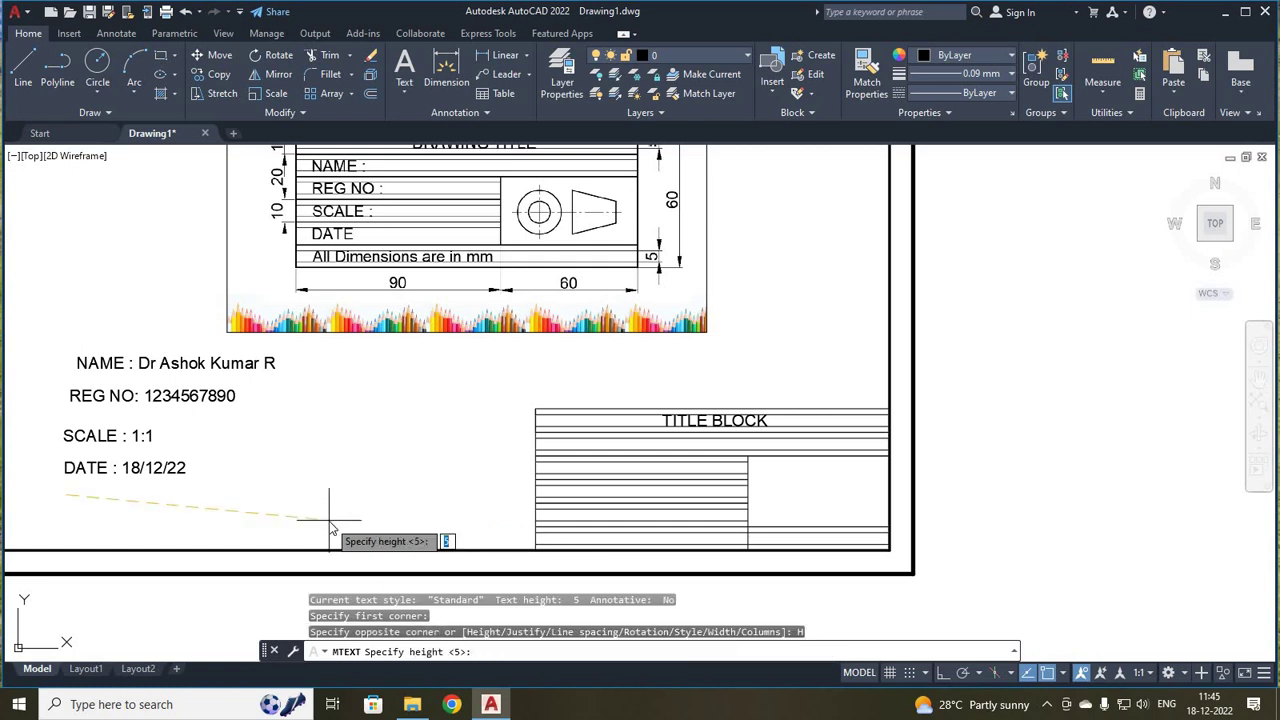
key(Return)
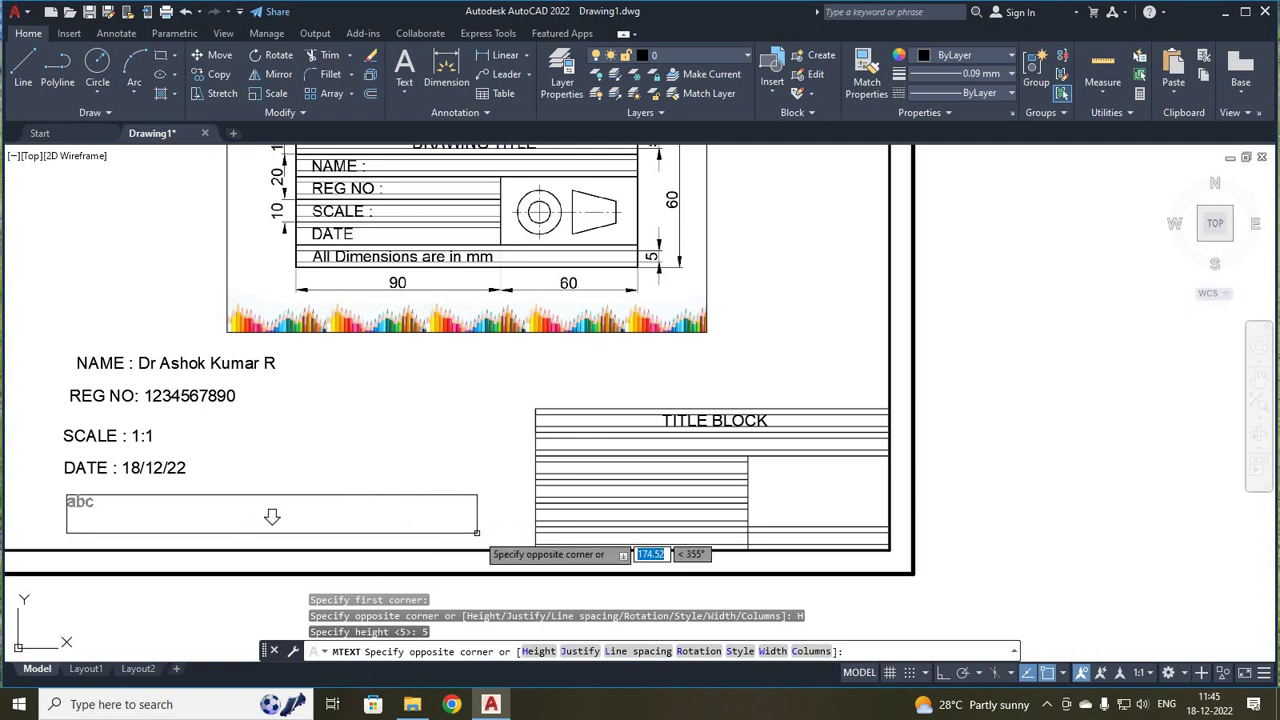
click(518, 528)
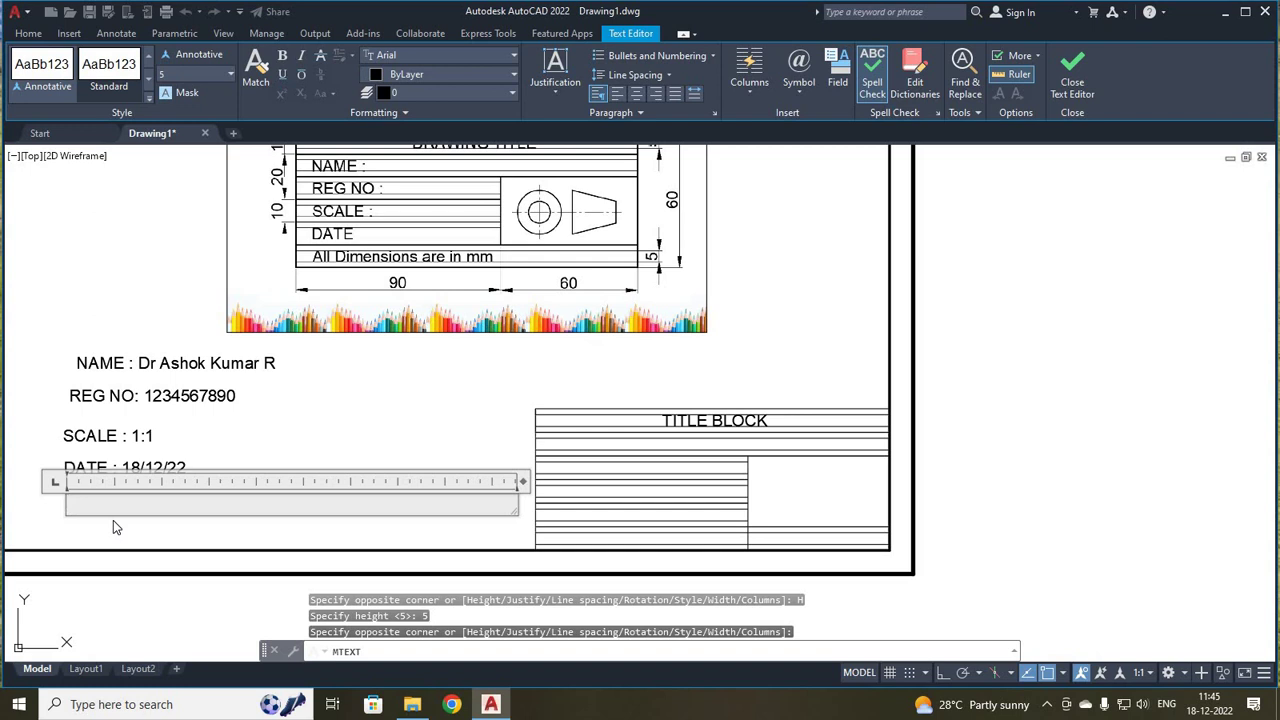
text(All)
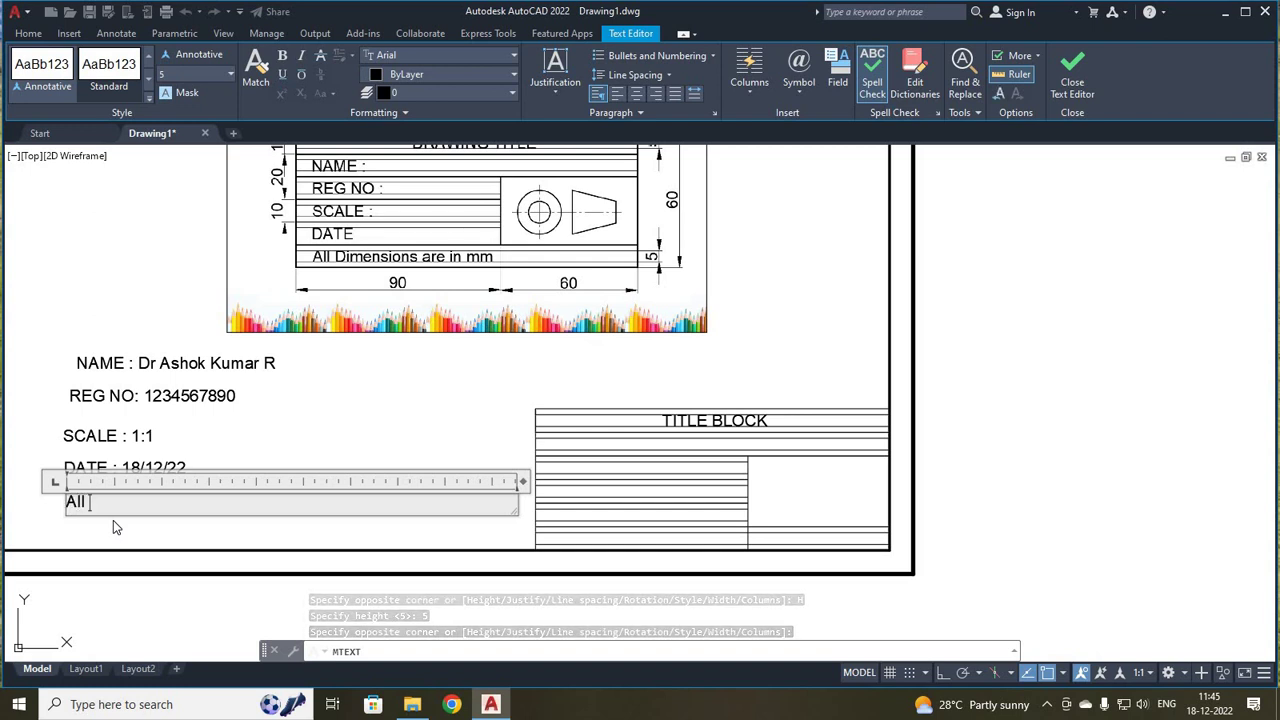
text( Dim)
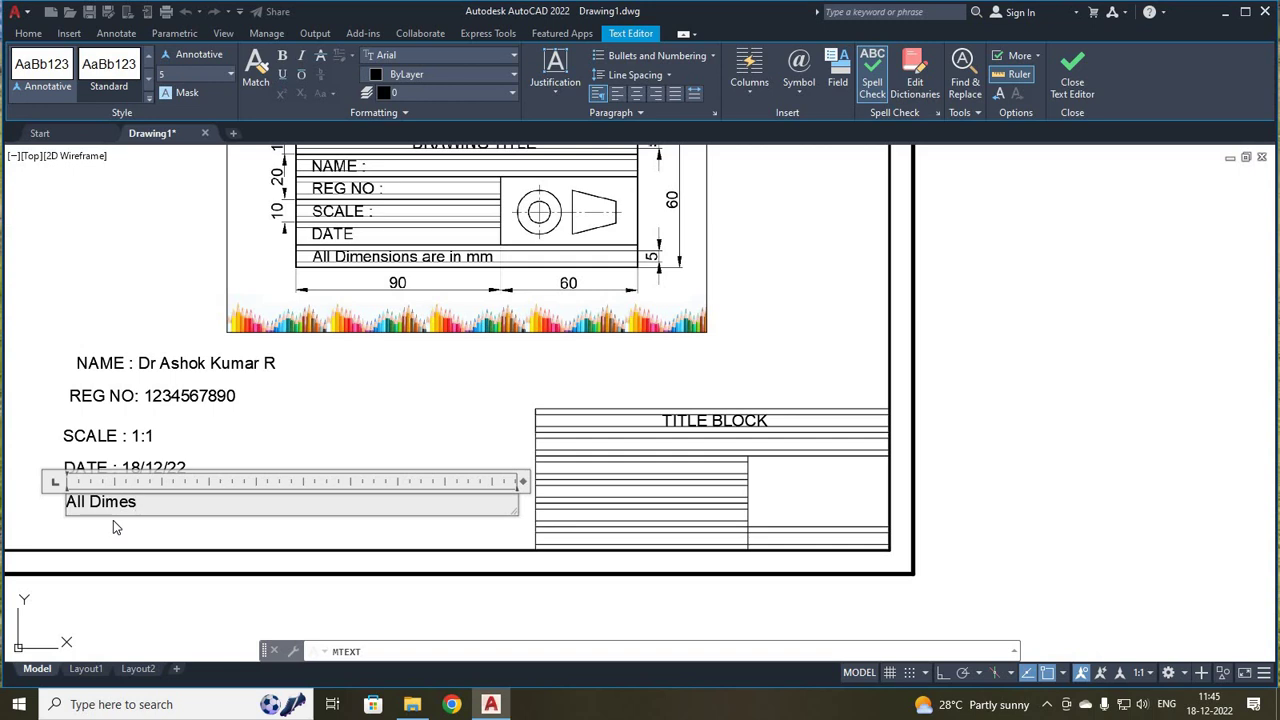
text(ensions are in mm)
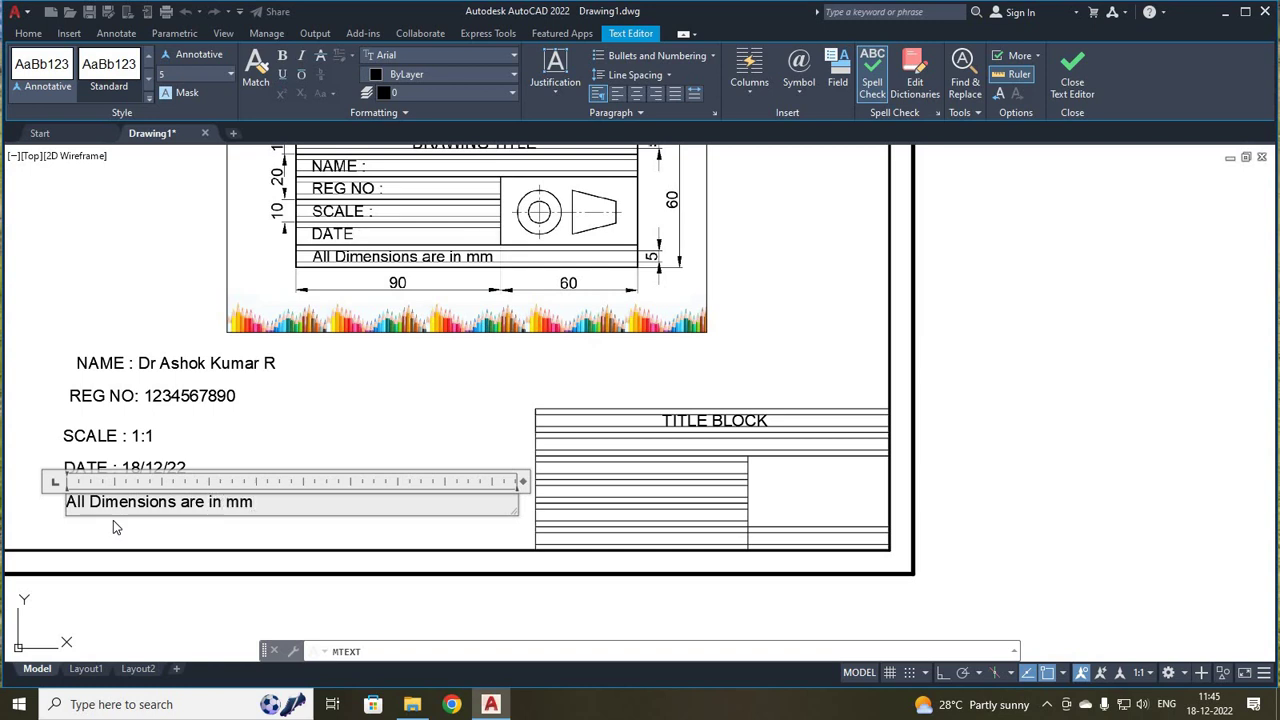
key(Escape)
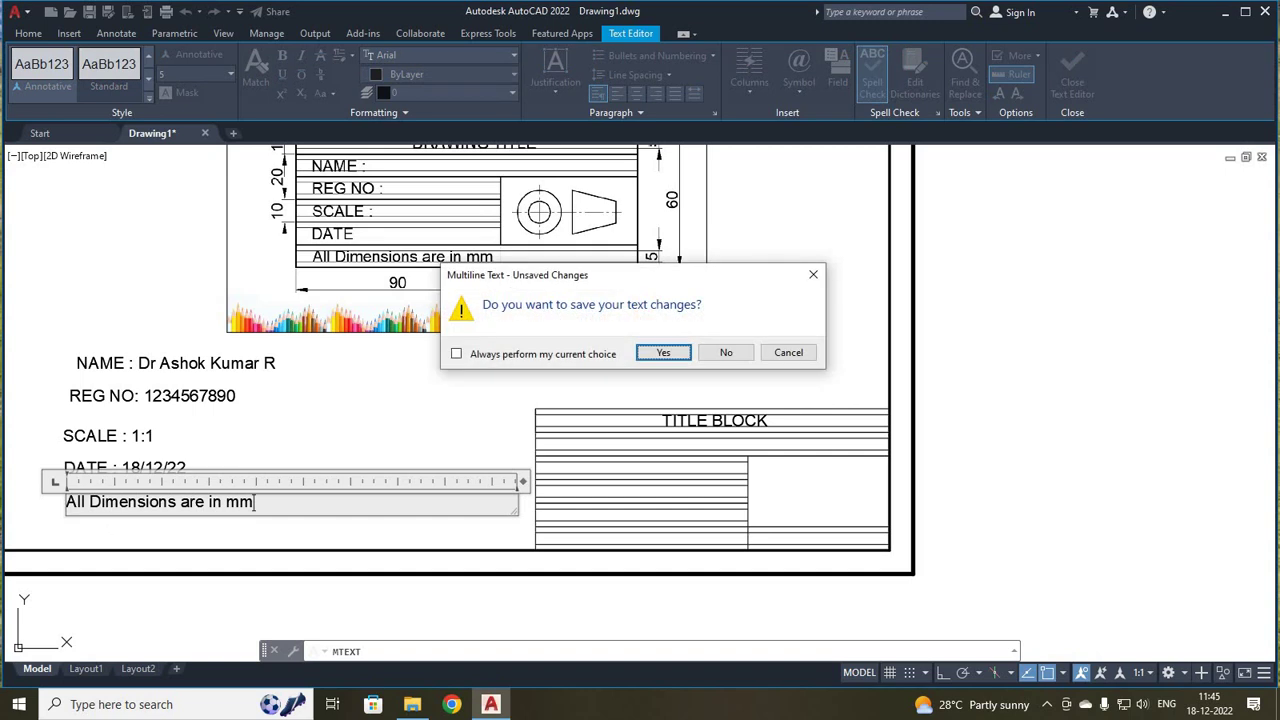
key(Return)
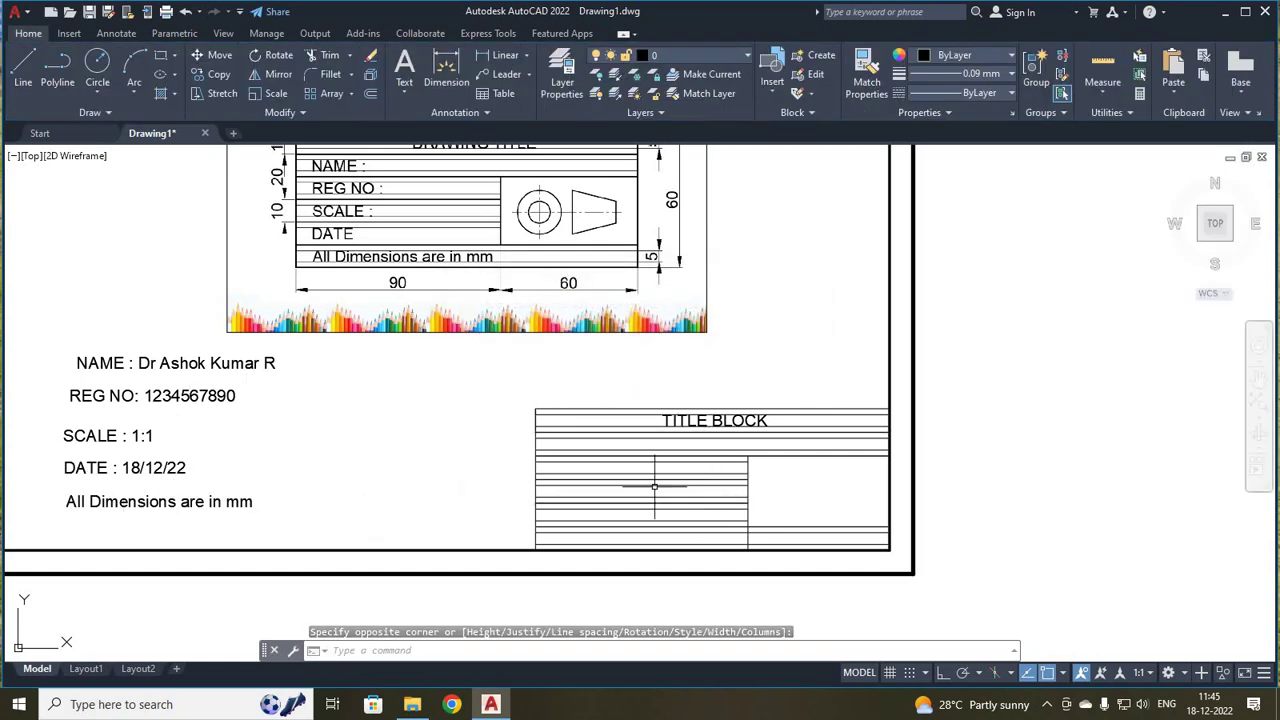
Step: Move the five text lines right, just left of the title block
scroll(654, 486, up, 2)
scroll(654, 486, down, 2)
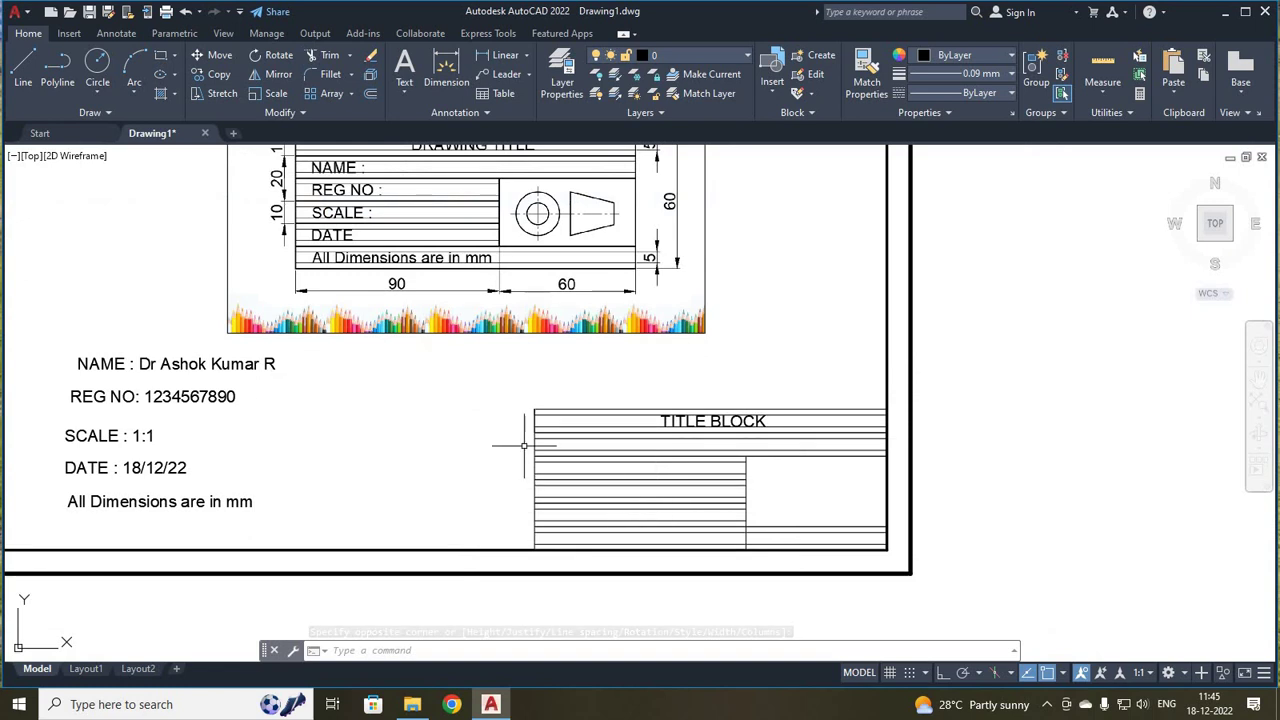
mouse_move(64, 336)
mouse_down()
mouse_move(63, 355)
mouse_move(200, 466)
mouse_move(45, 366)
mouse_move(42, 340)
mouse_move(250, 470)
mouse_move(286, 514)
mouse_up()
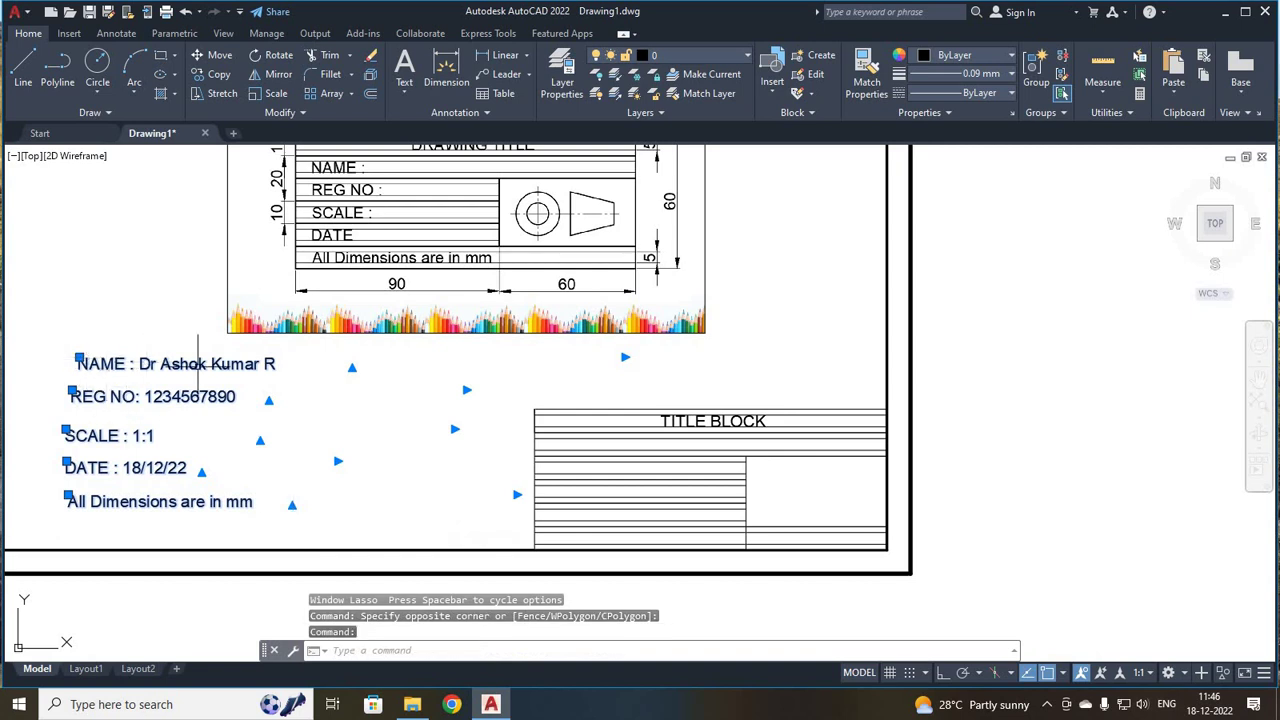
text(m)
key(Return)
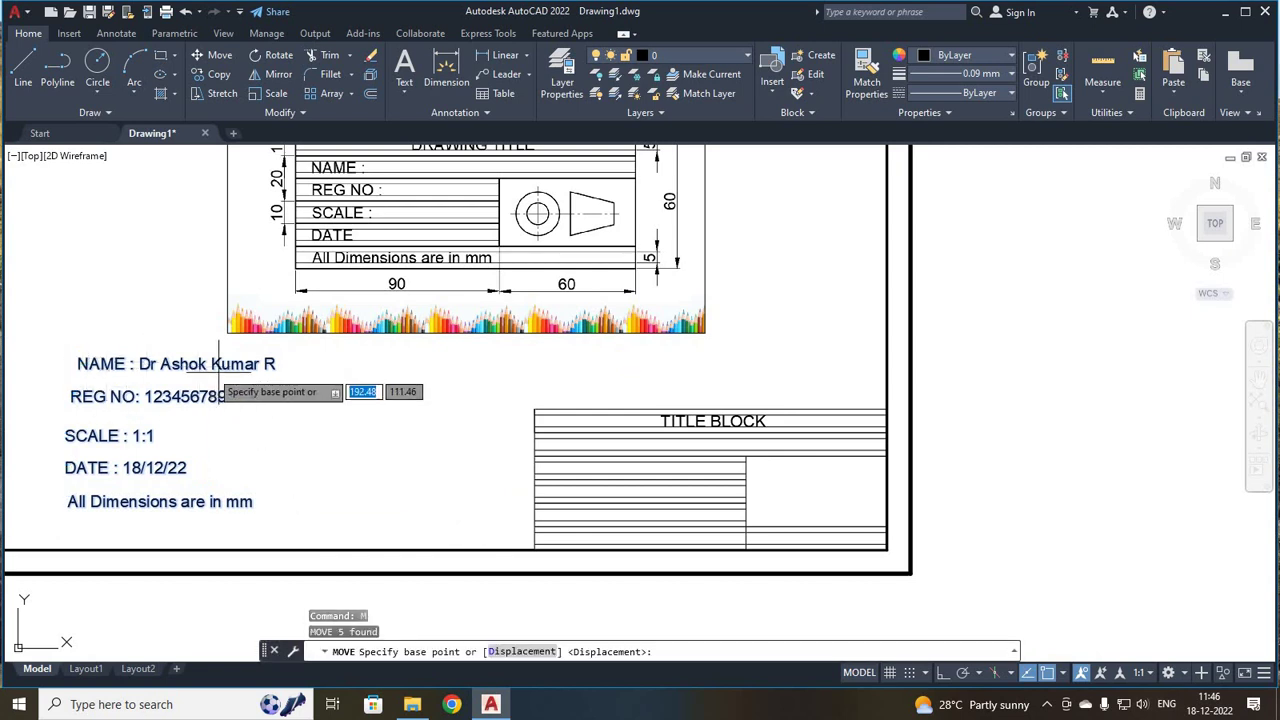
click(342, 402)
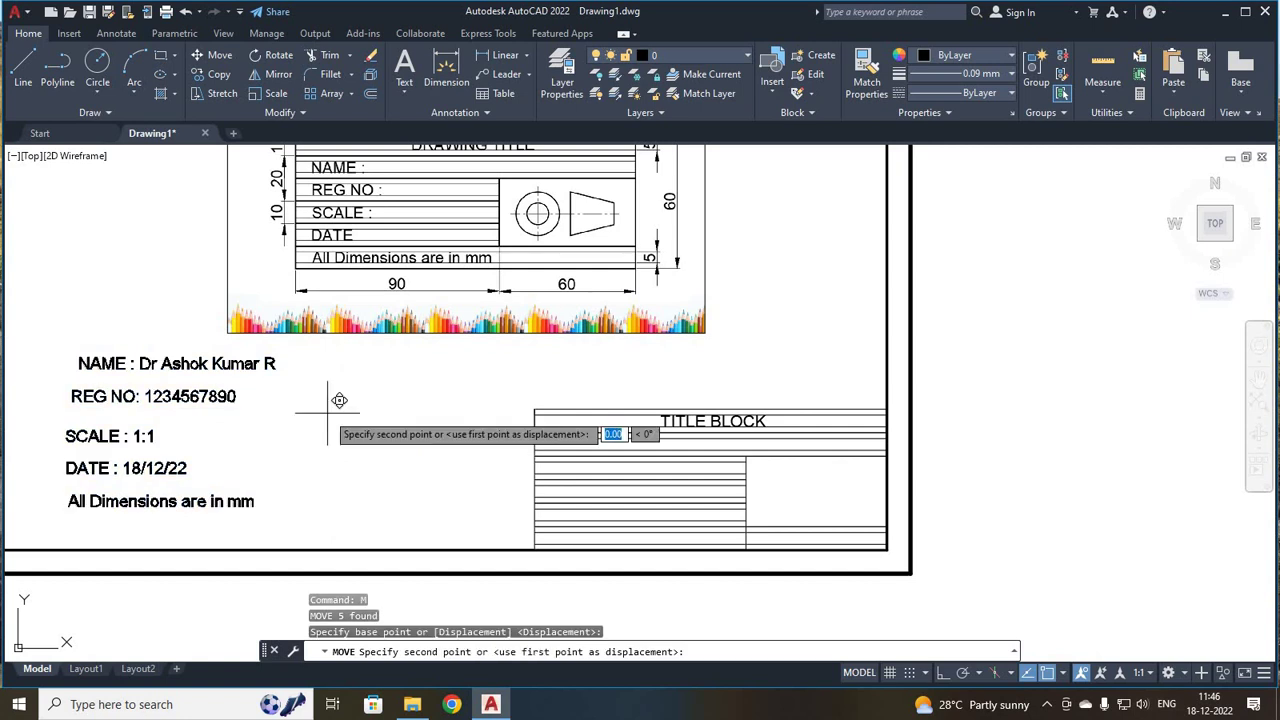
click(549, 420)
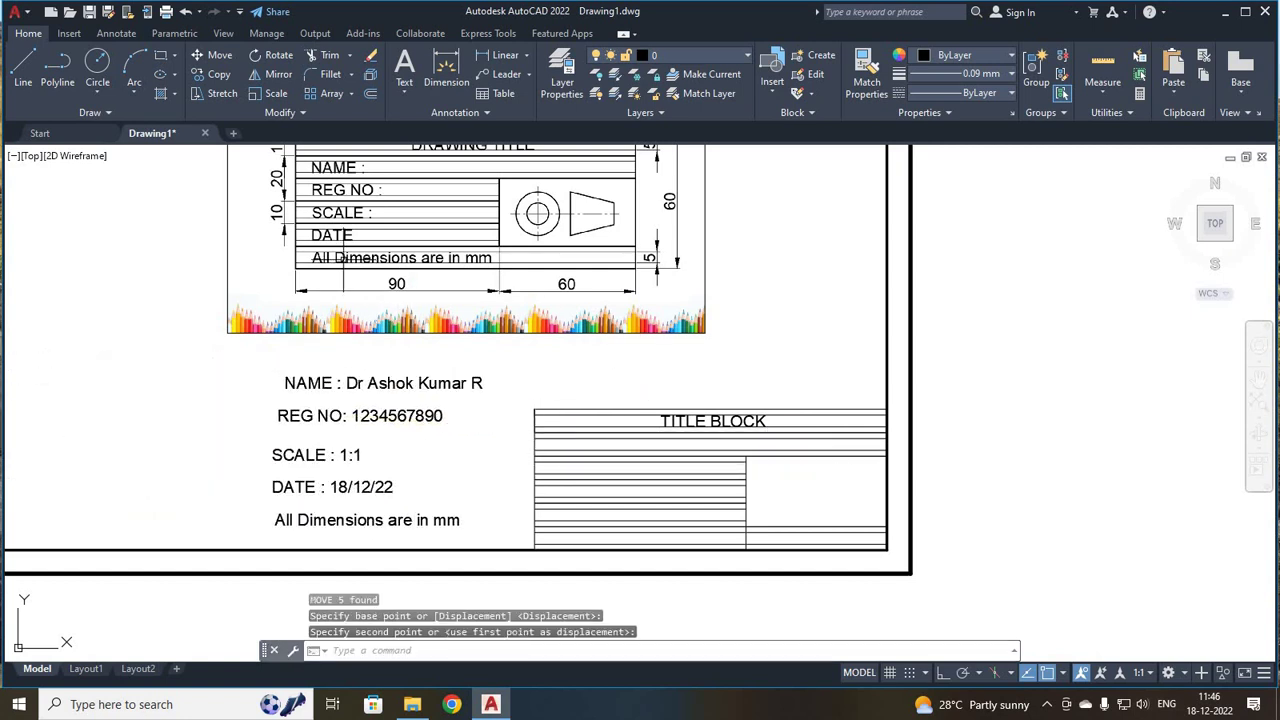
Step: Zoom Window onto the text lines and the title block
text(z)
key(Return)
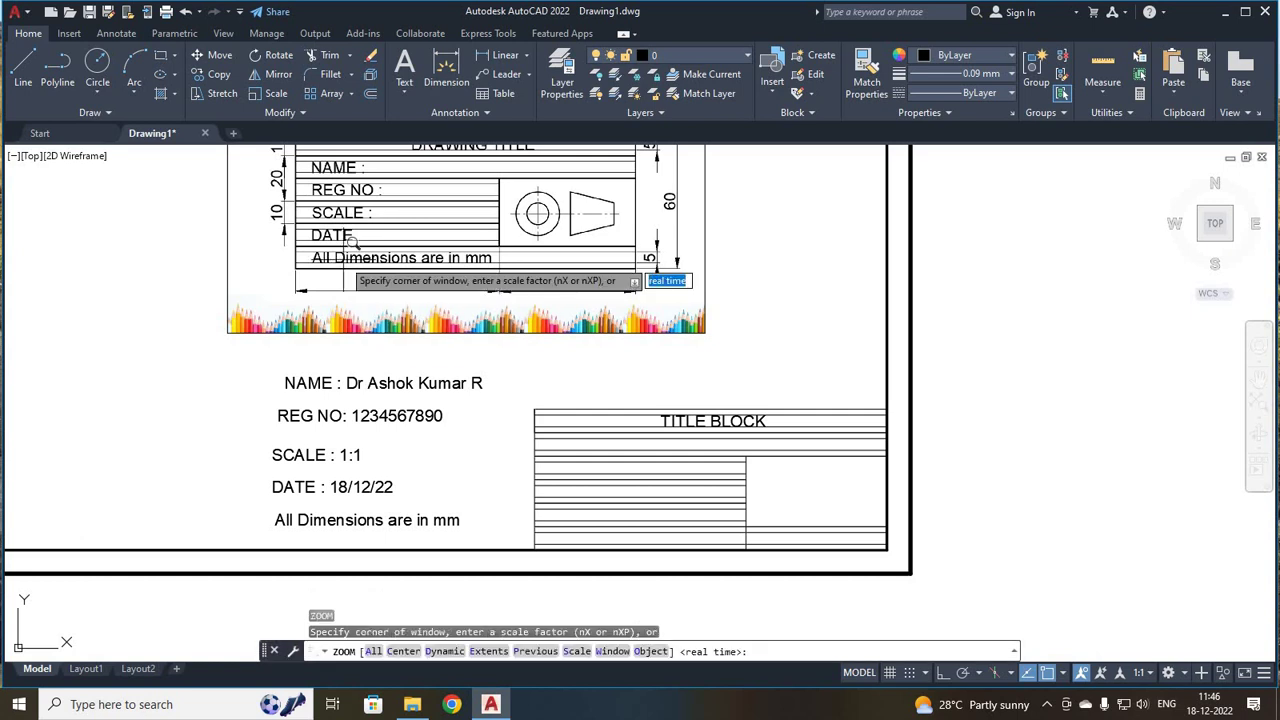
text(w)
key(Return)
click(263, 359)
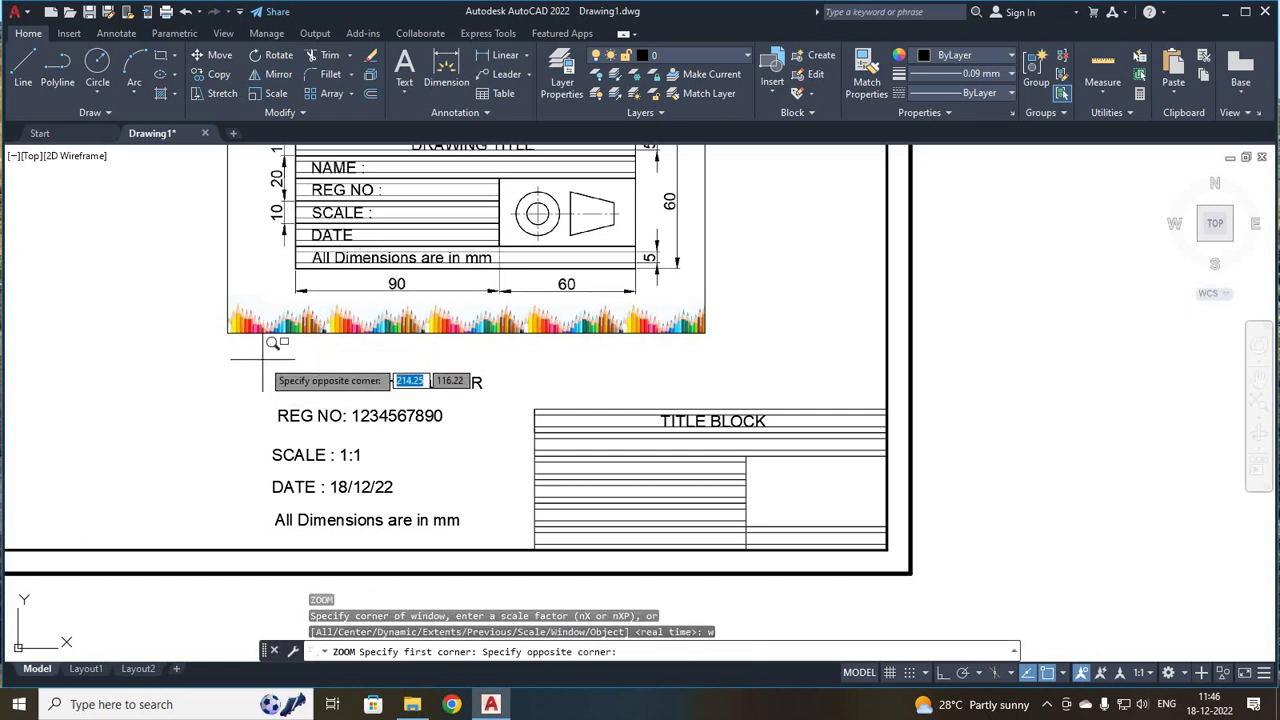
click(950, 598)
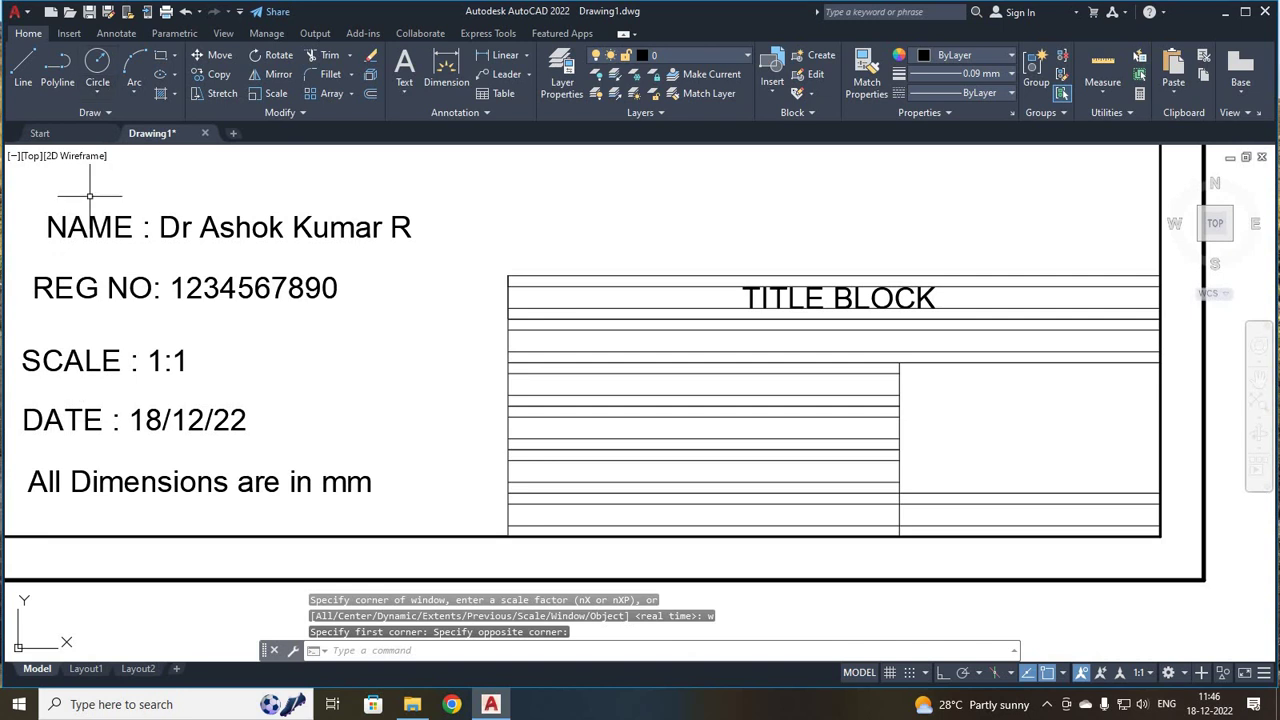
Step: Move the NAME and REG NO texts into their title block rows
click(51, 222)
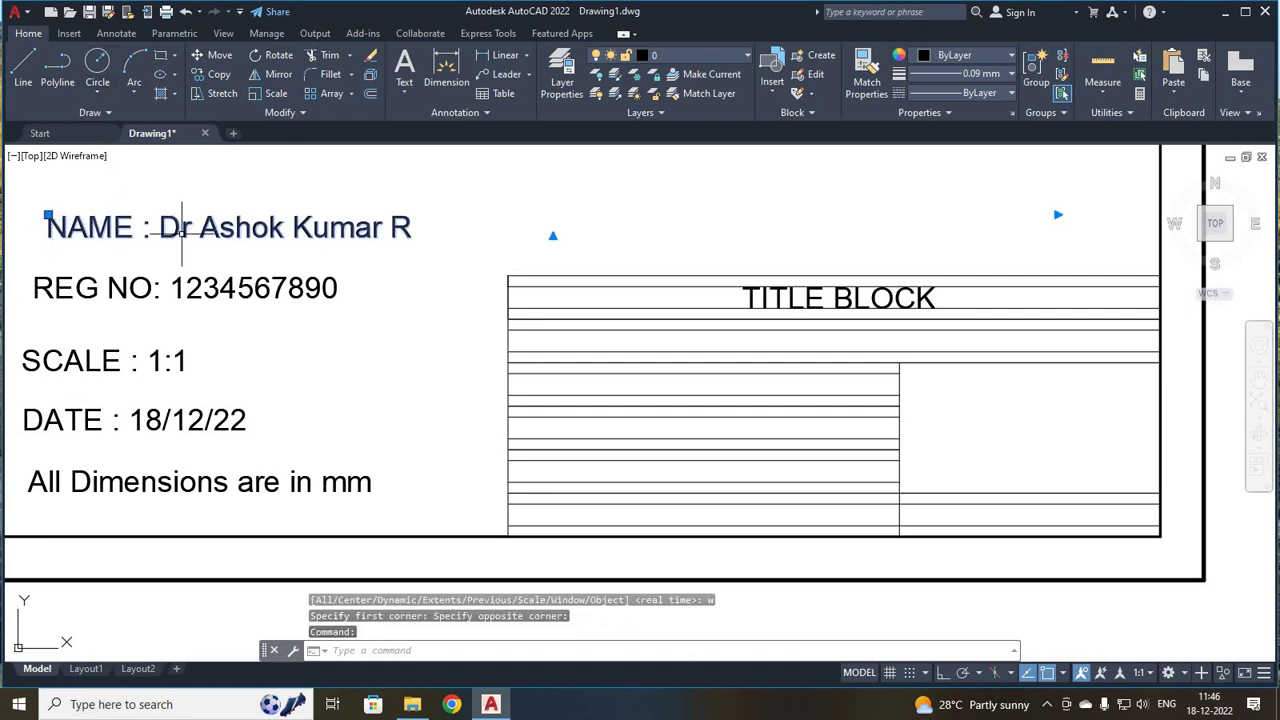
click(213, 55)
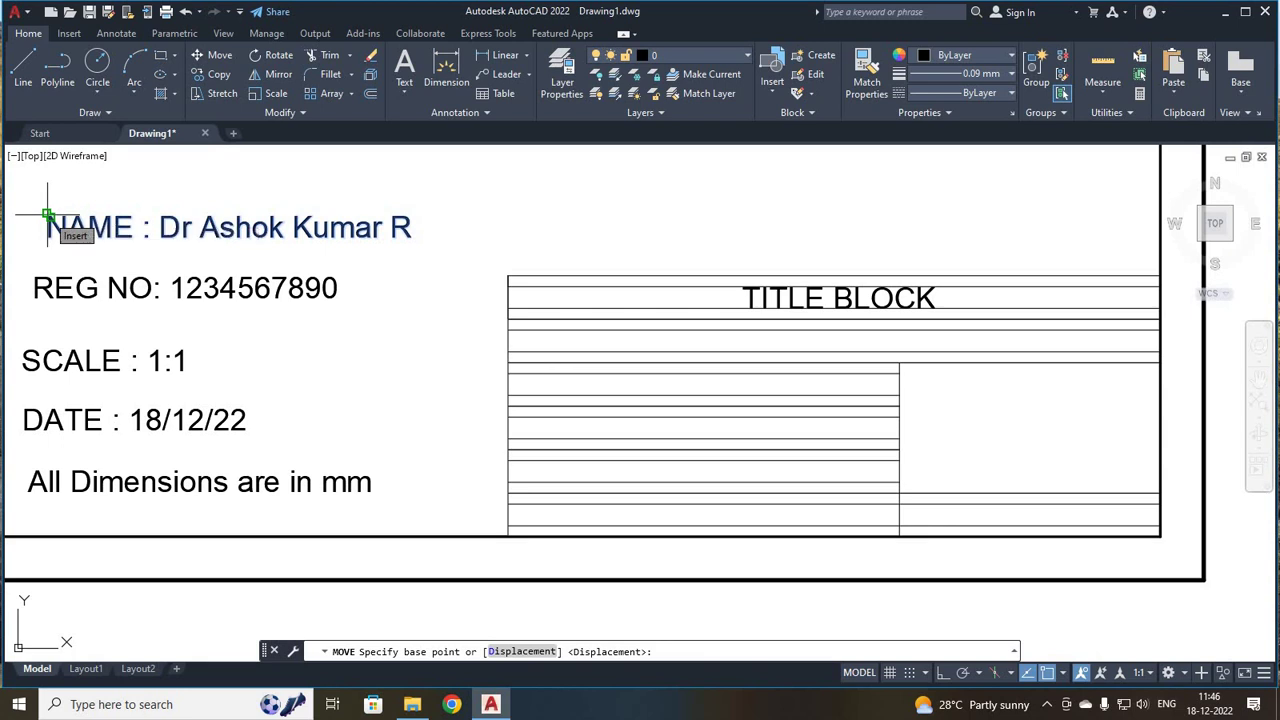
click(47, 214)
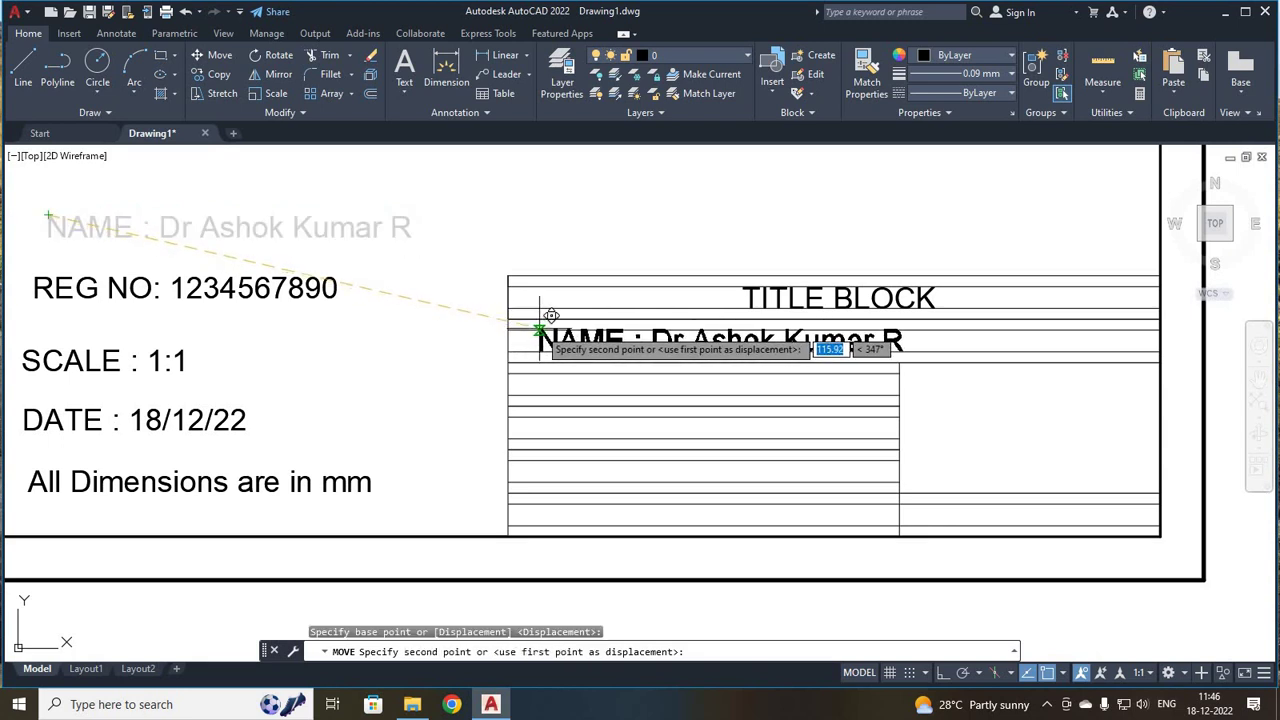
click(541, 328)
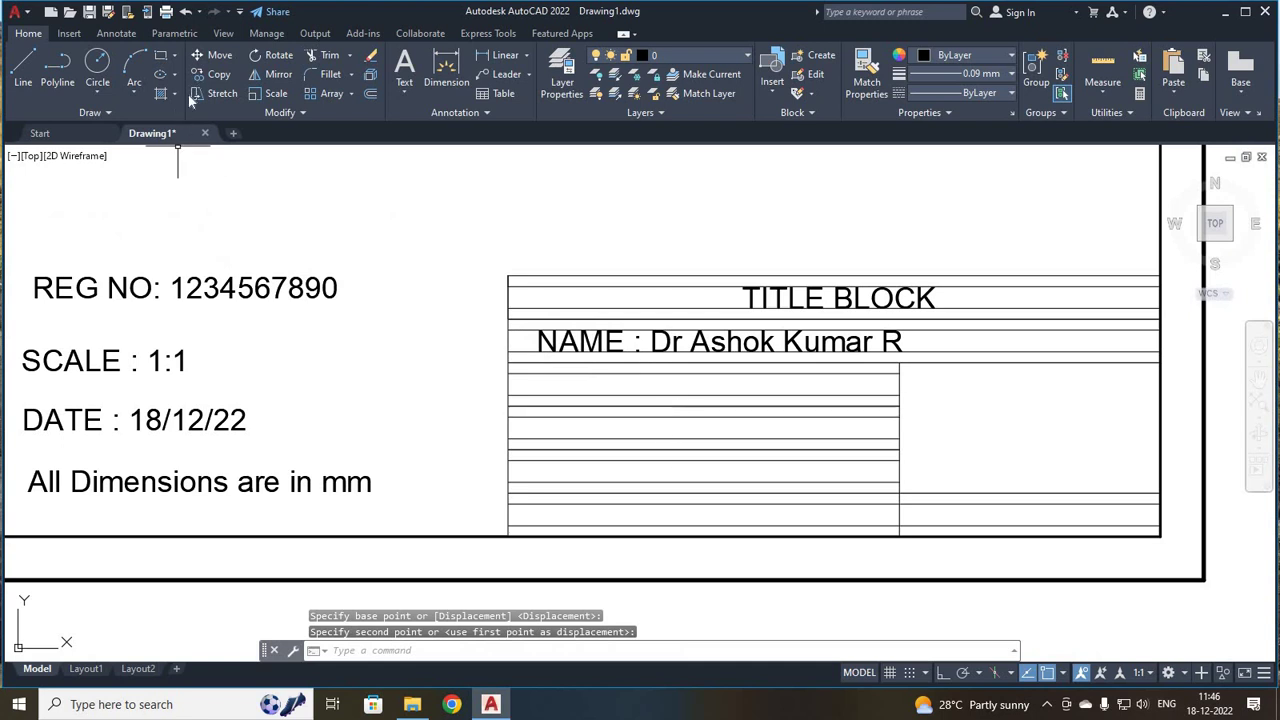
click(51, 270)
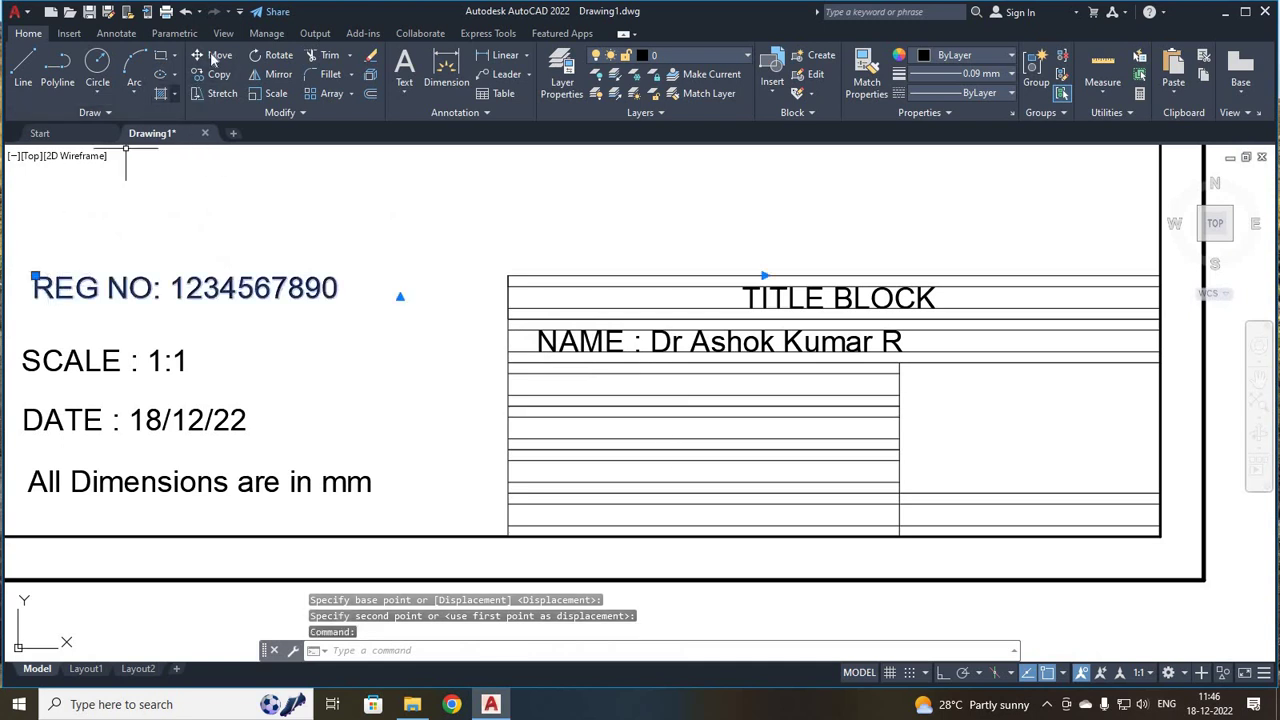
click(45, 262)
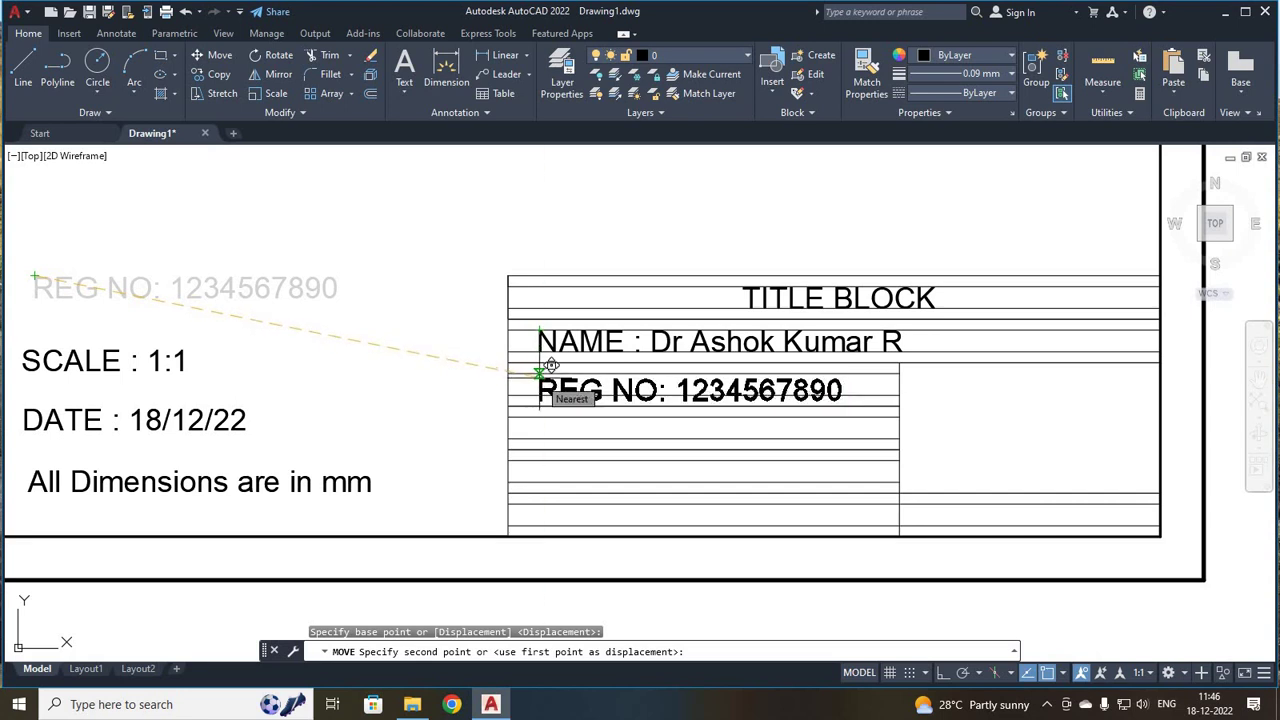
click(540, 373)
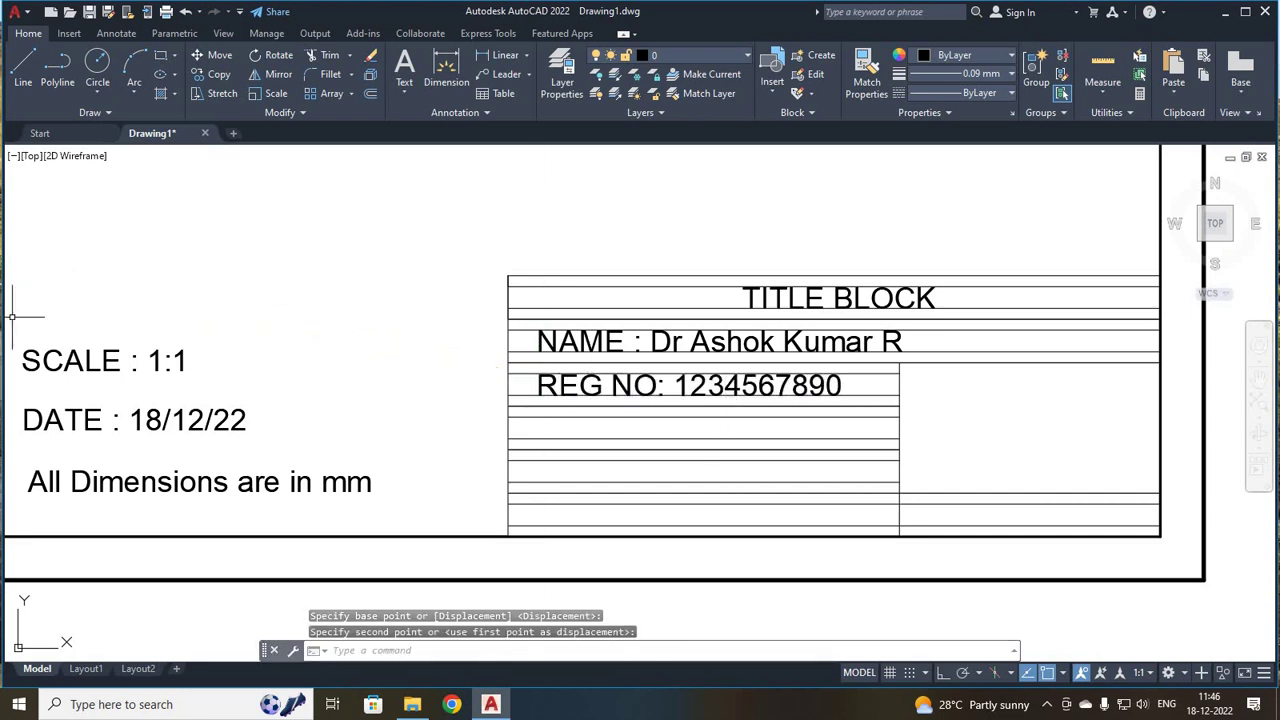
Step: Move the SCALE : 1:1 and DATE : 18/12/22 texts into the next rows
click(40, 350)
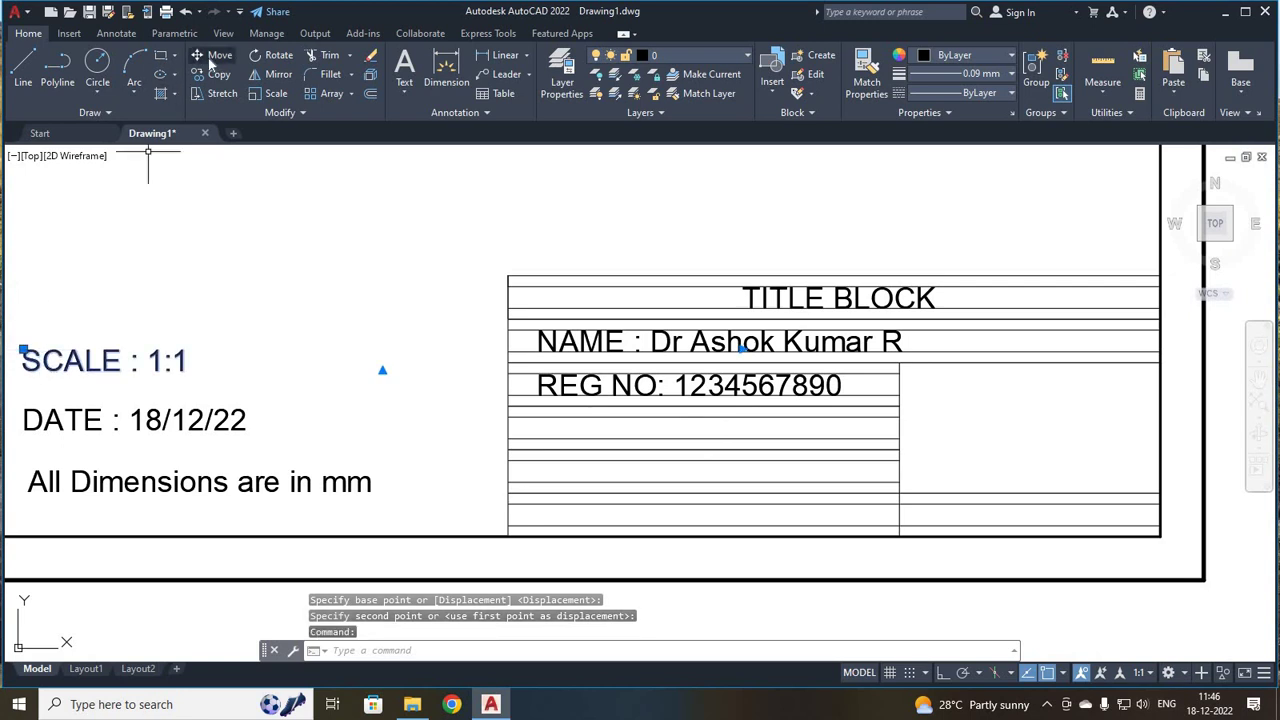
click(216, 58)
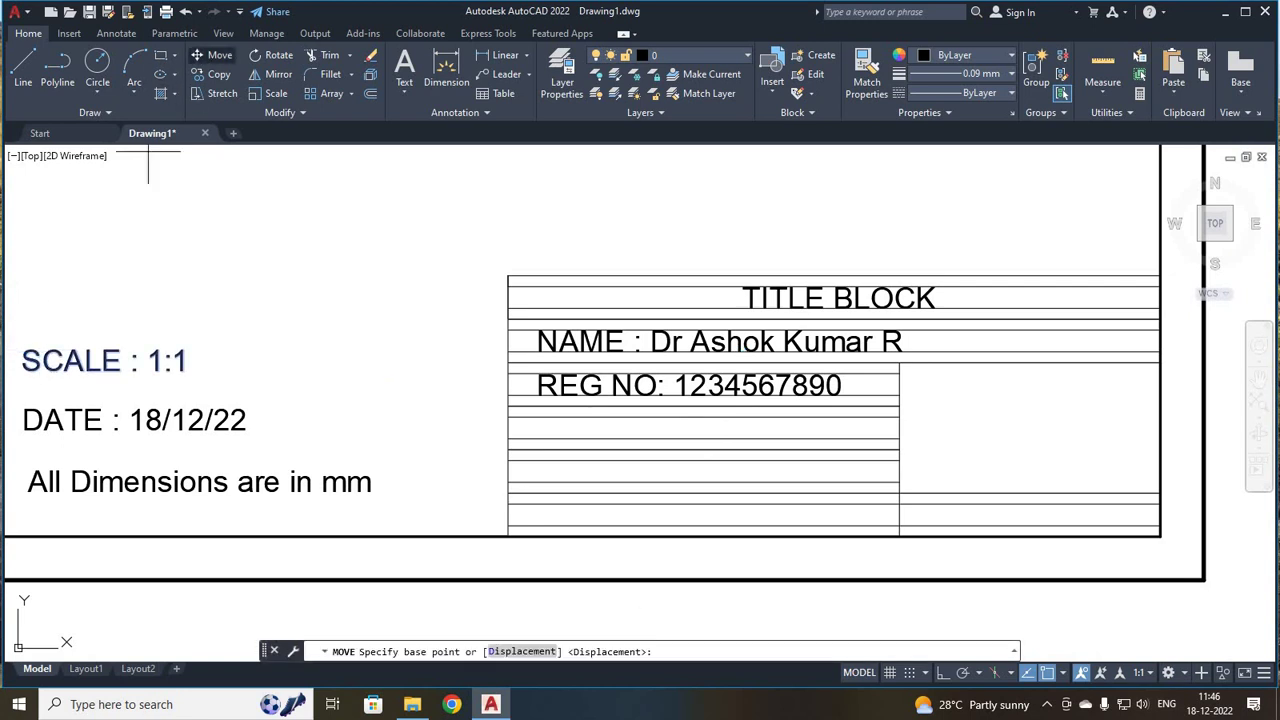
click(23, 350)
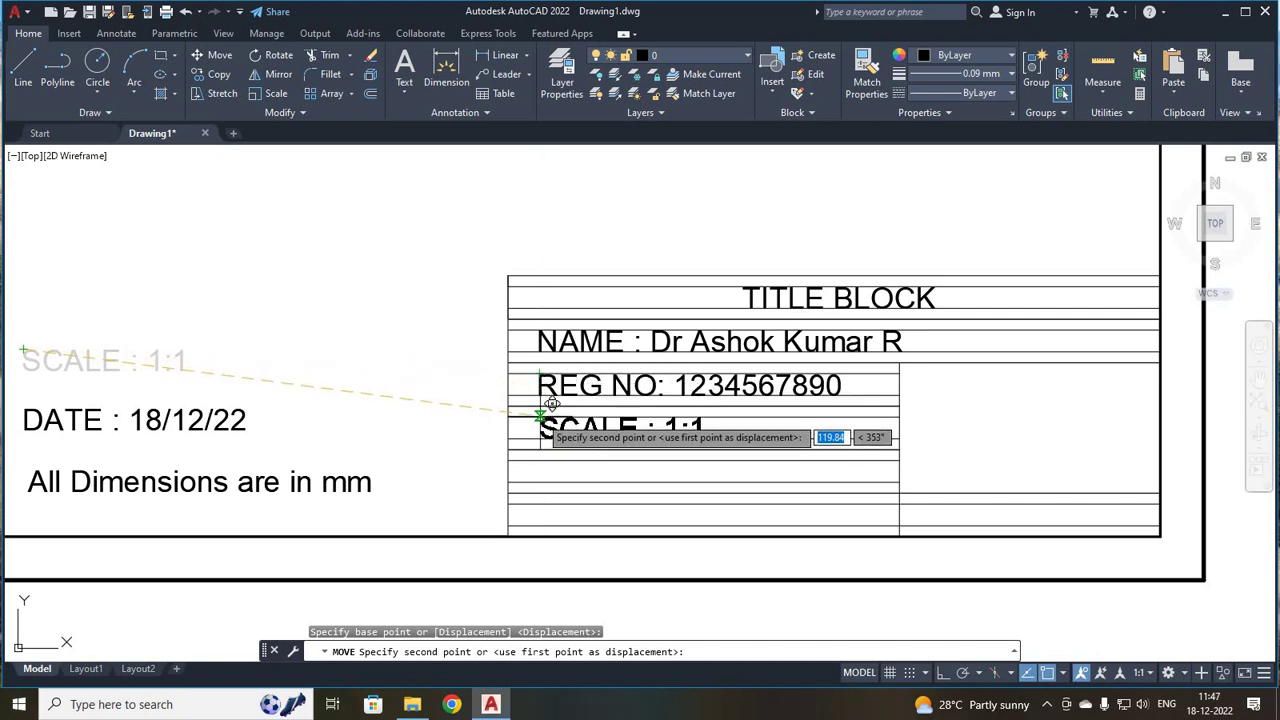
click(551, 403)
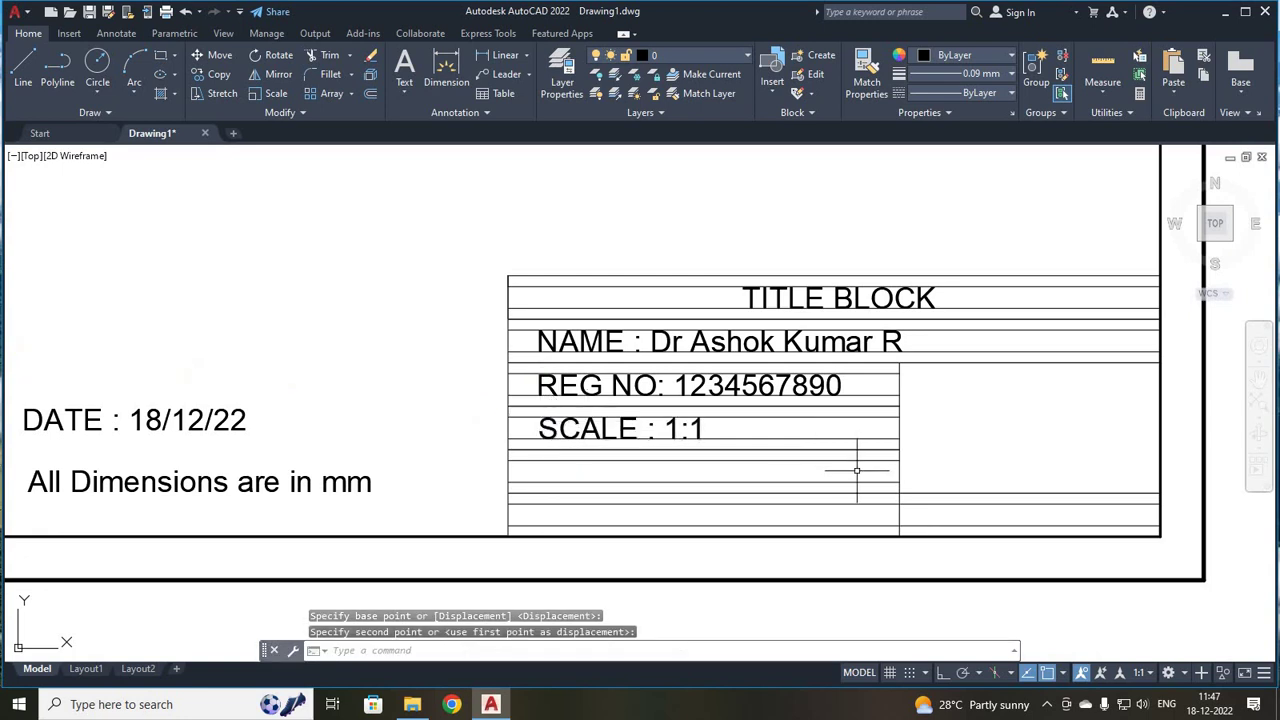
click(24, 405)
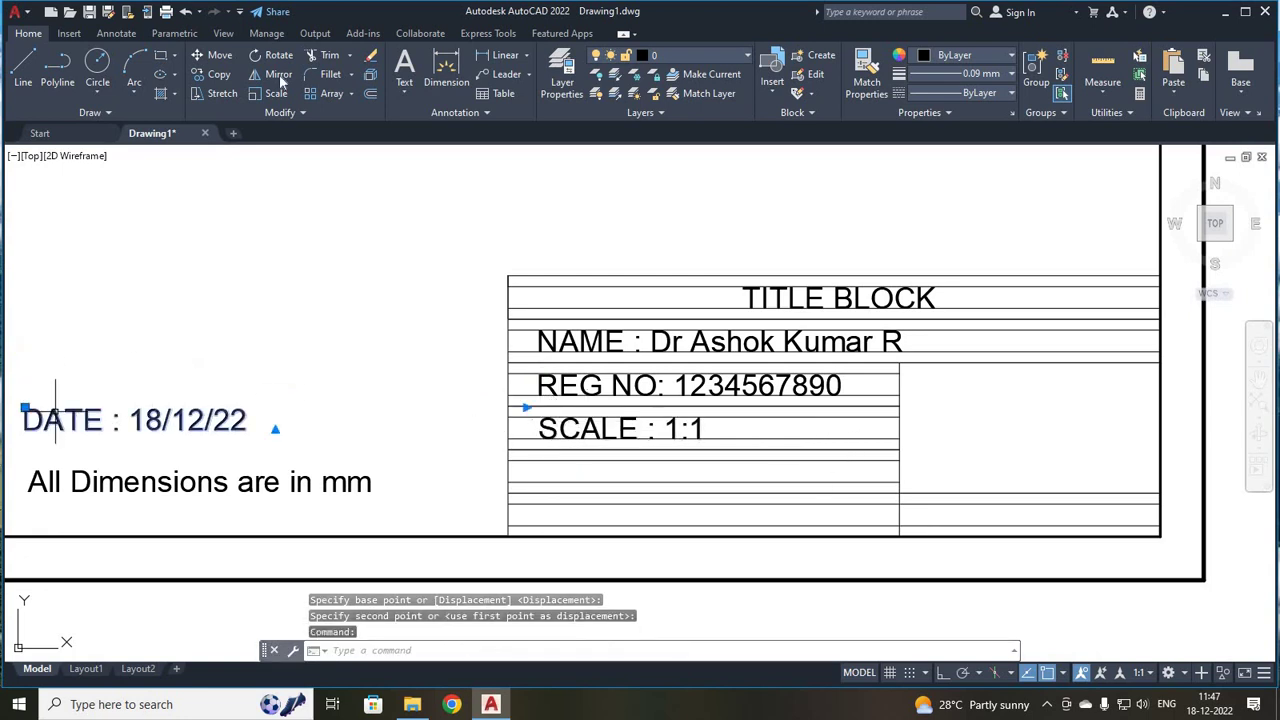
click(221, 57)
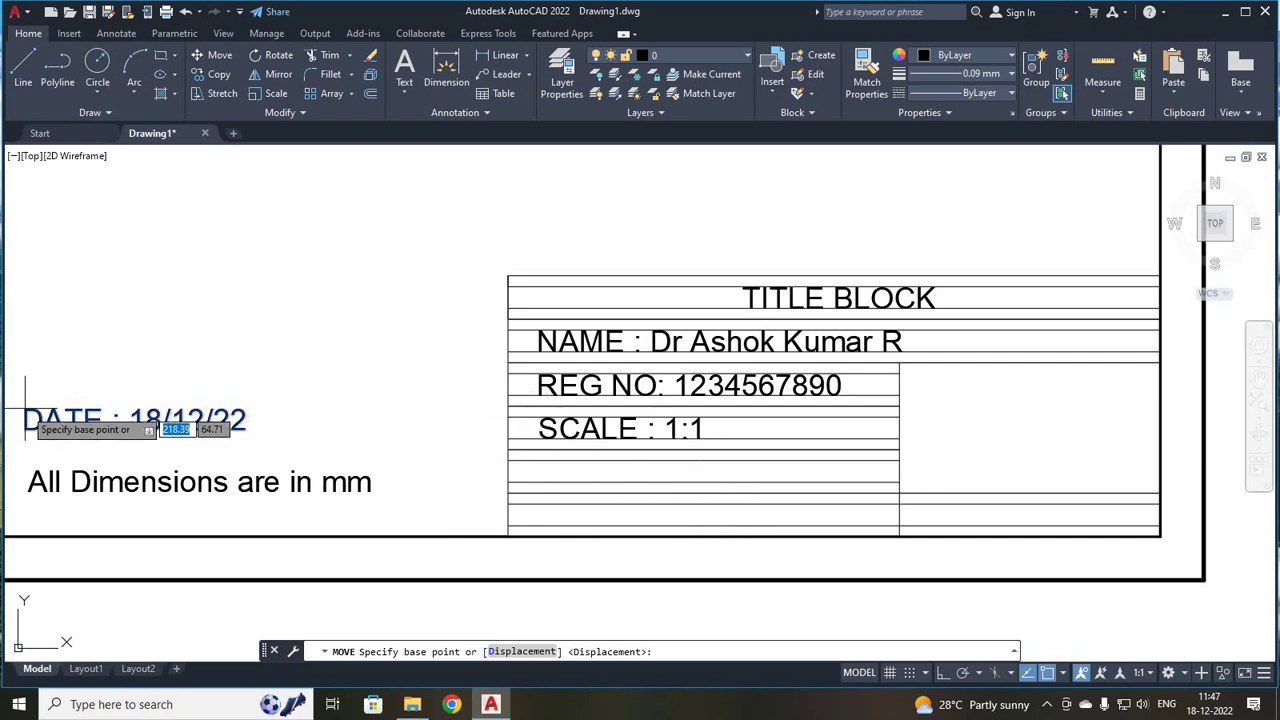
click(24, 407)
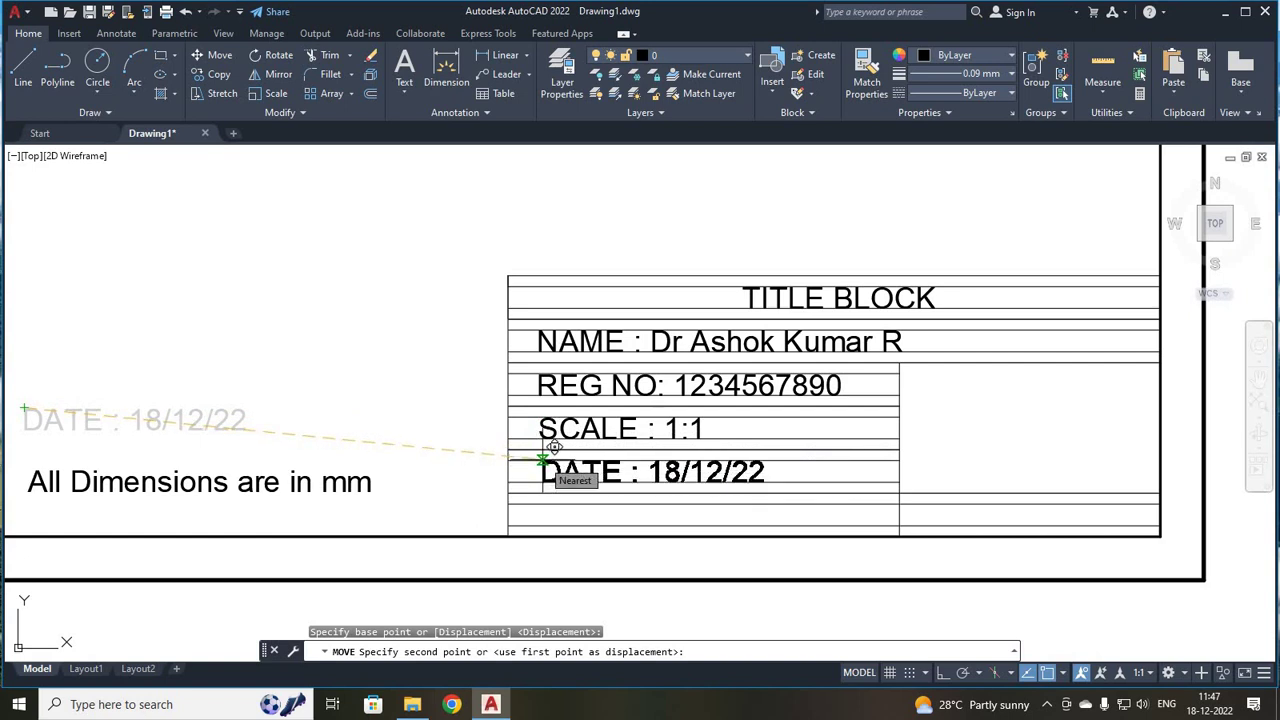
click(541, 460)
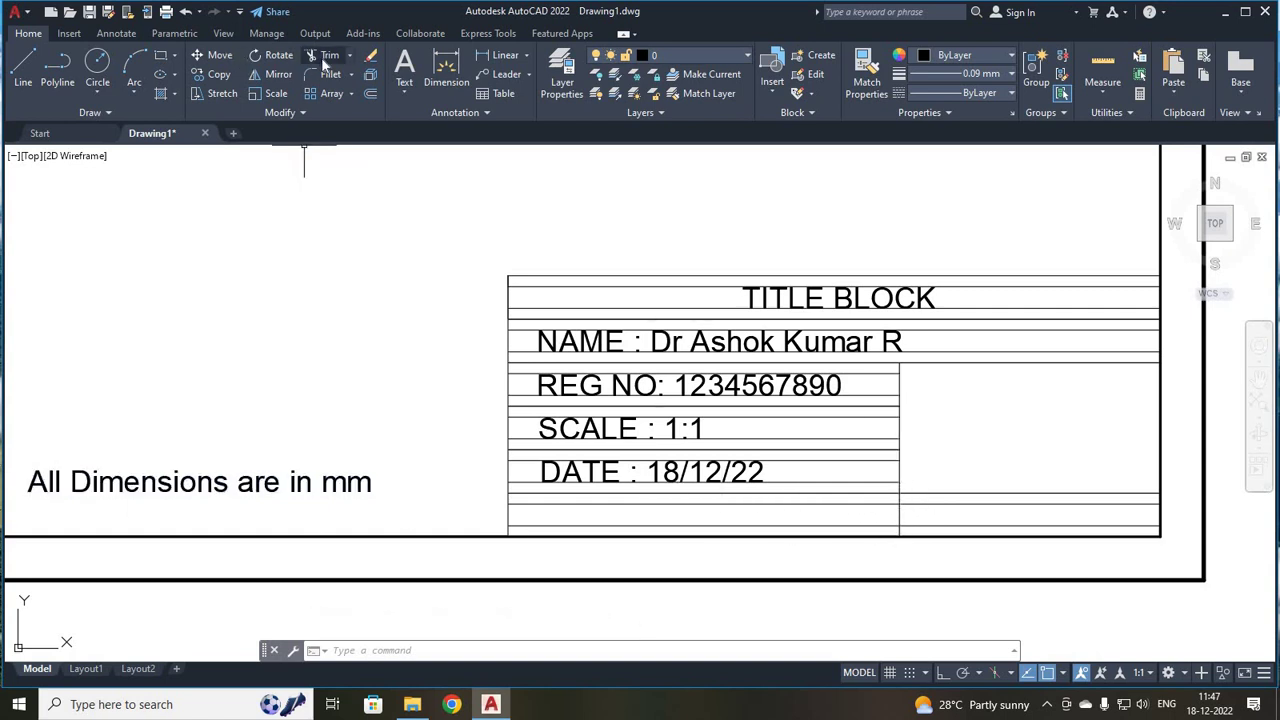
Step: Trim the bottom-row divider and move the dimensions note into the bottom row
click(901, 513)
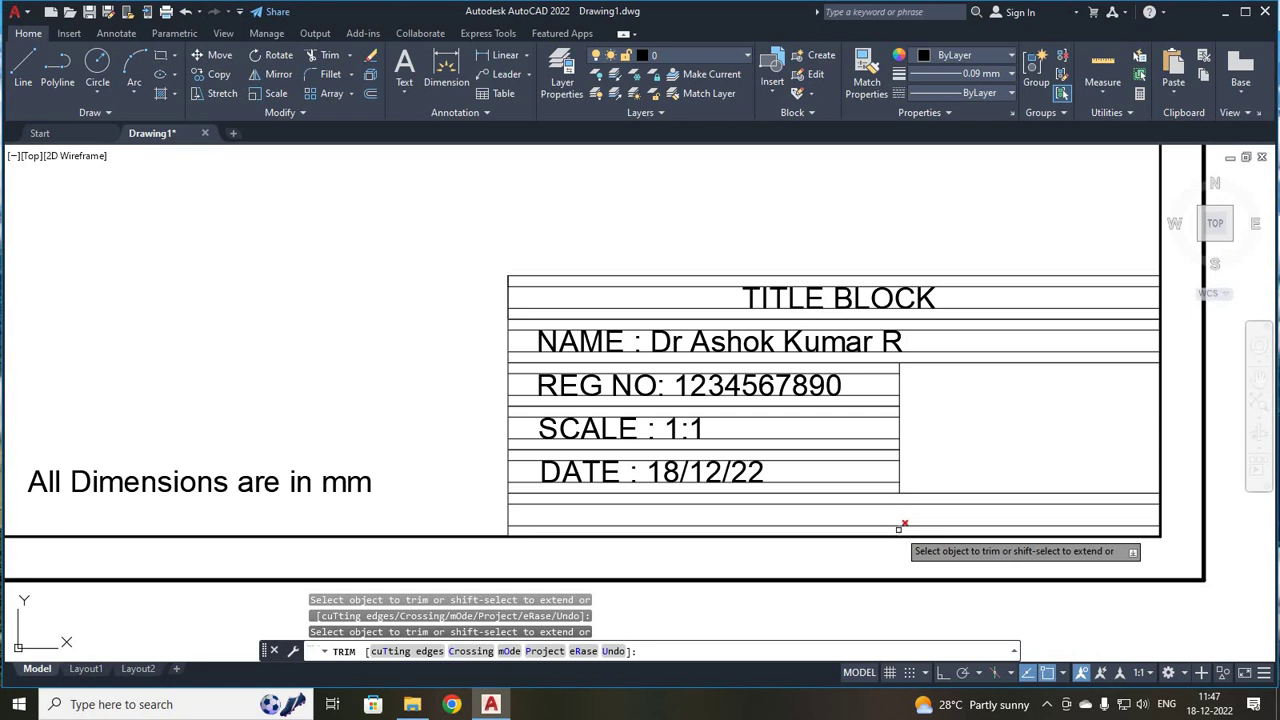
key(Escape)
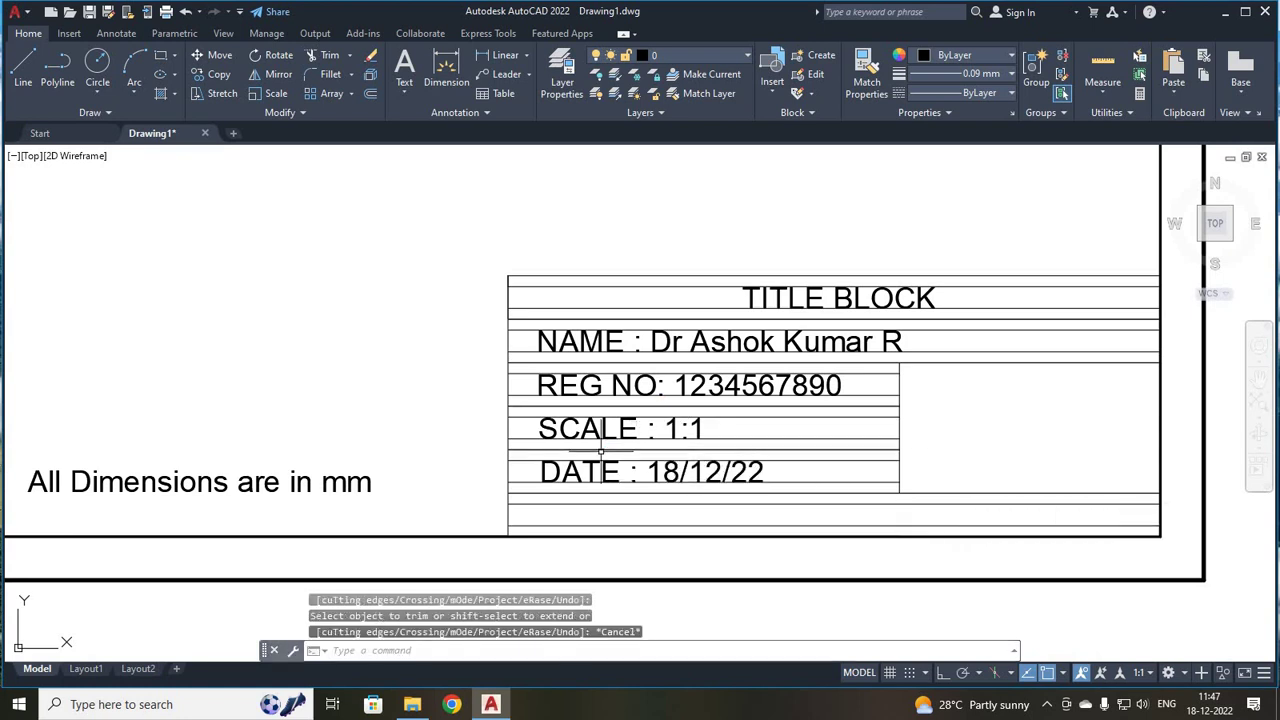
click(119, 482)
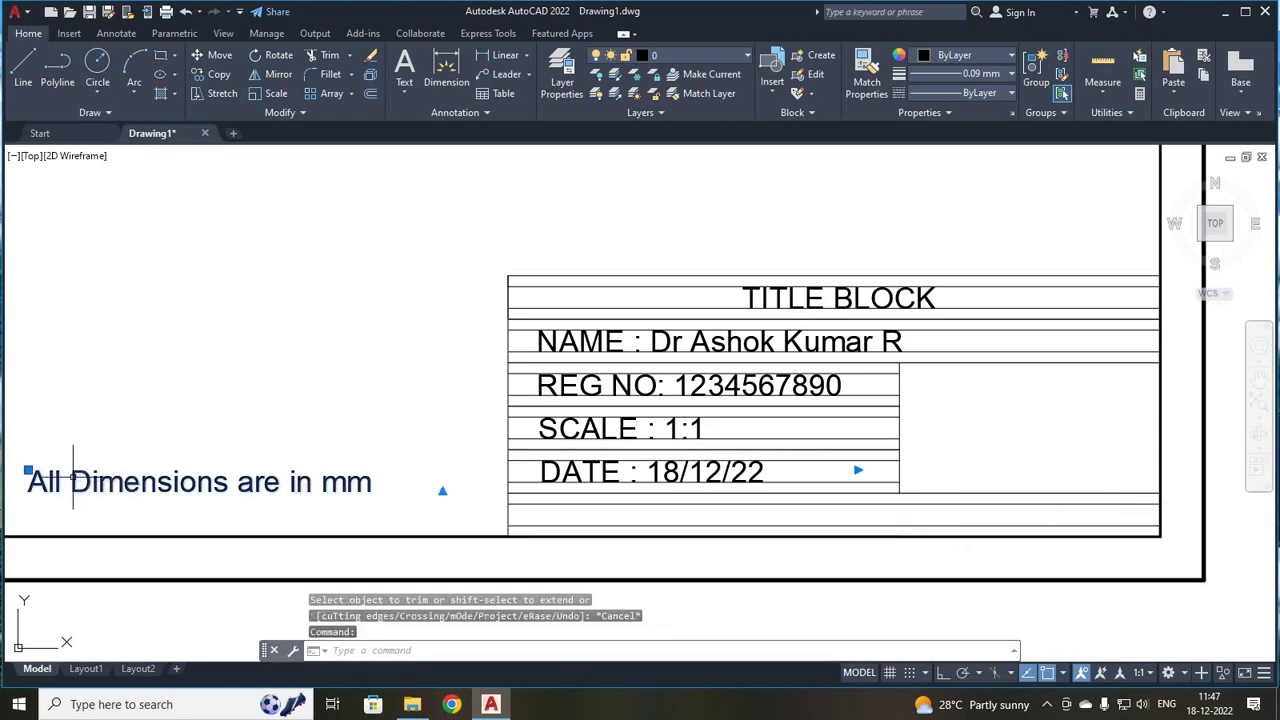
click(216, 56)
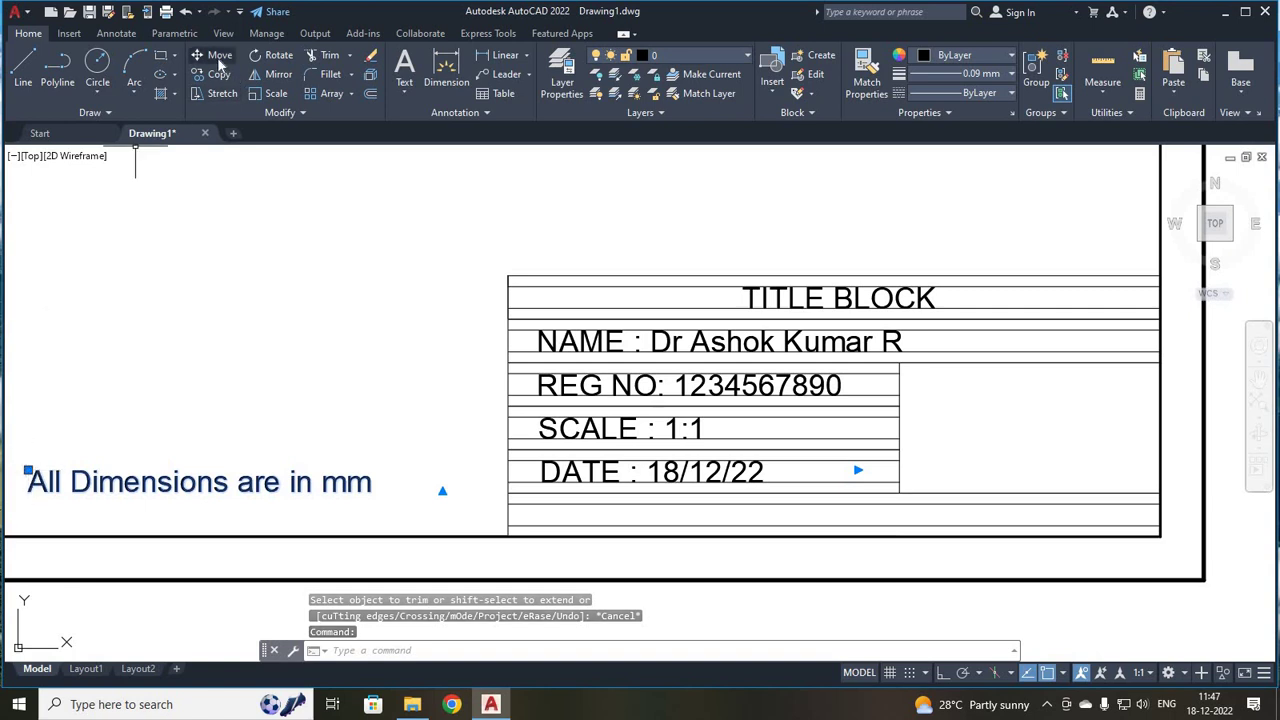
click(27, 469)
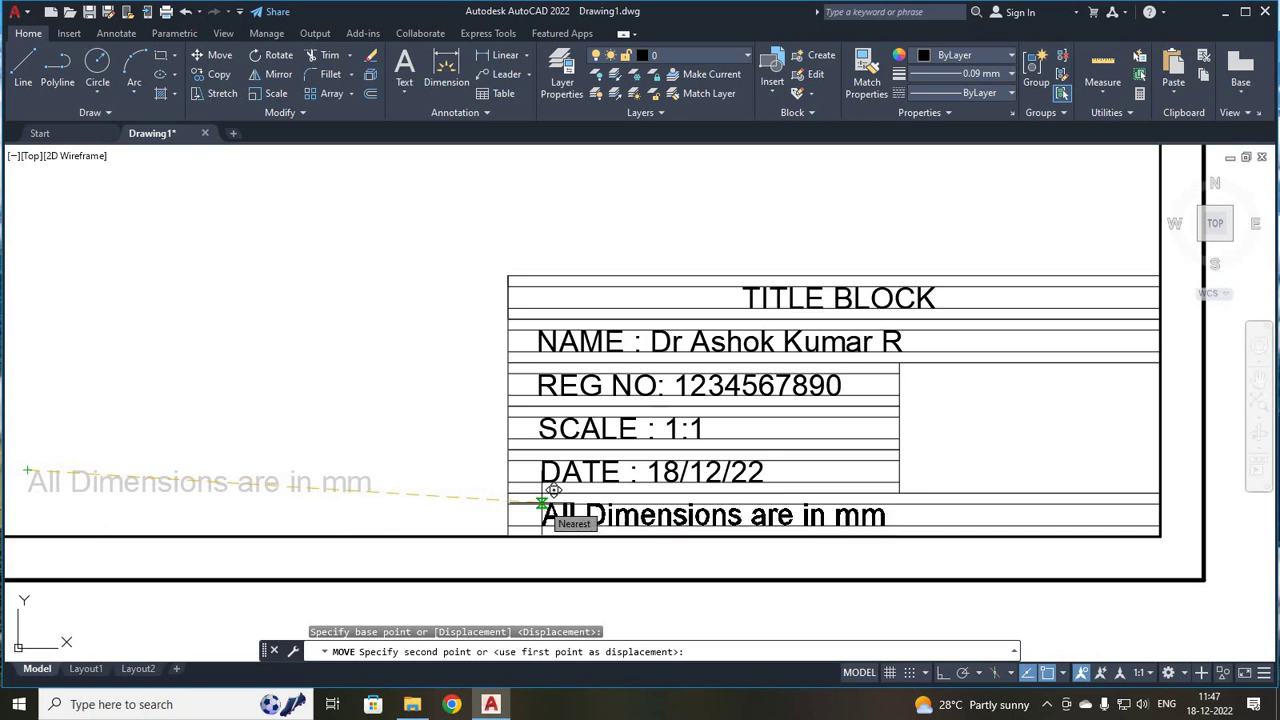
click(553, 490)
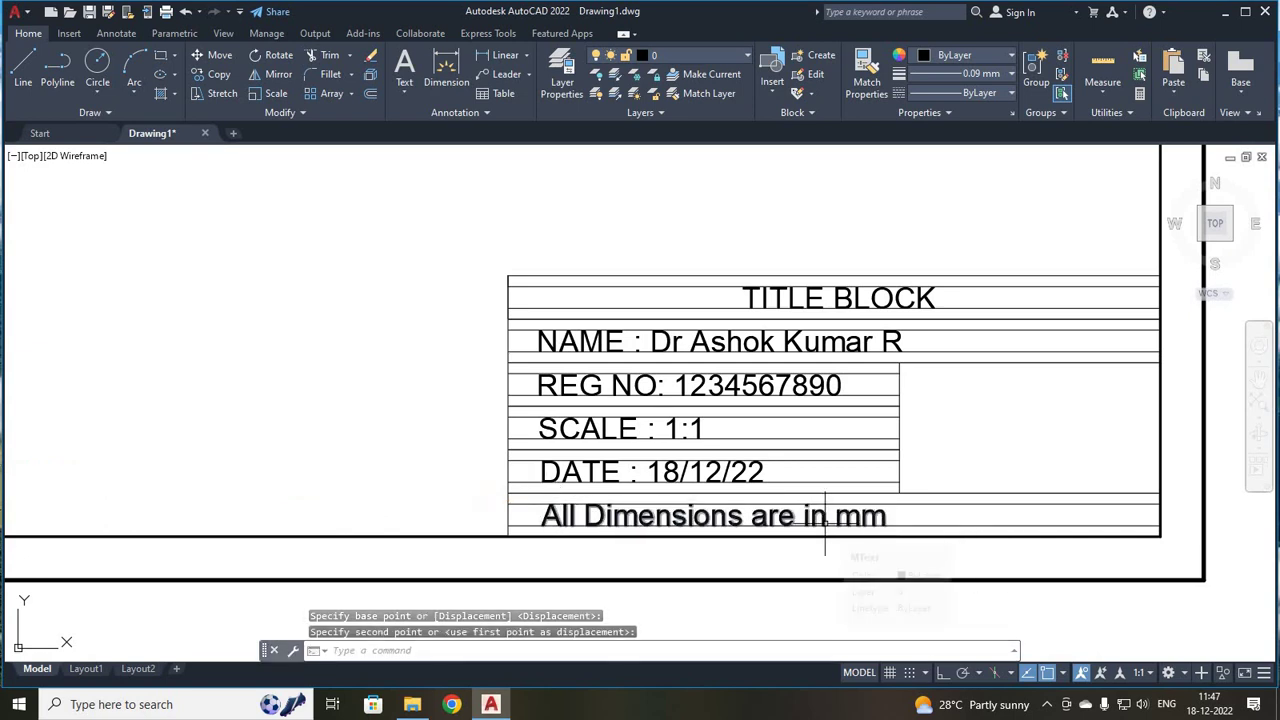
Step: Zoom out to view the reference title block with its projection symbol
scroll(474, 458, down, 2)
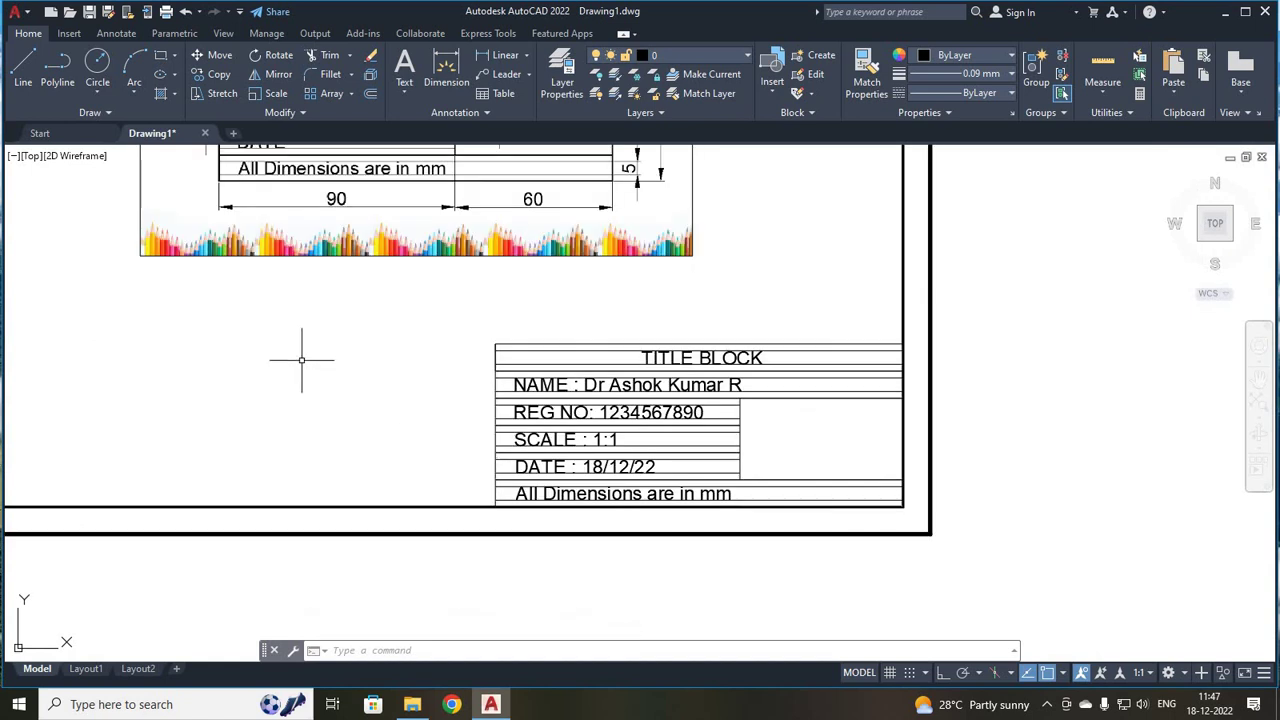
mouse_move(306, 366)
mouse_down()
mouse_move(353, 451)
mouse_move(334, 389)
mouse_up()
scroll(334, 389, down, 2)
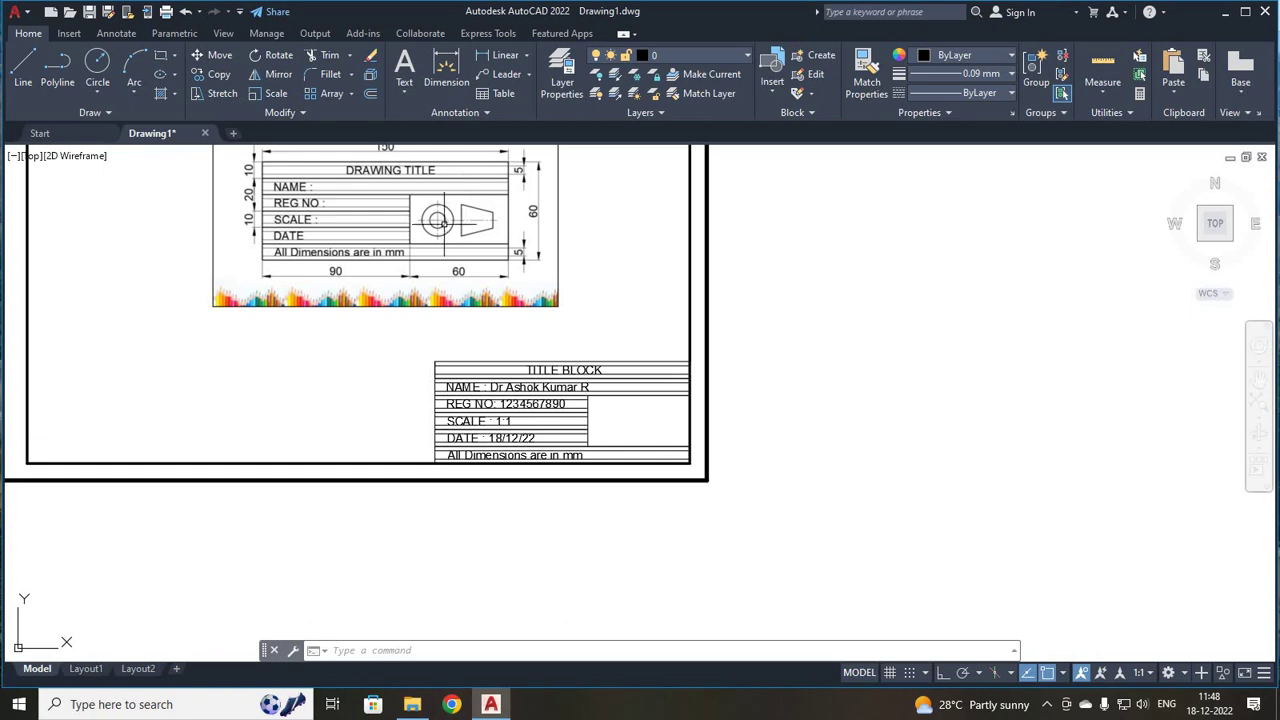
scroll(439, 226, up, 2)
scroll(439, 227, down, 2)
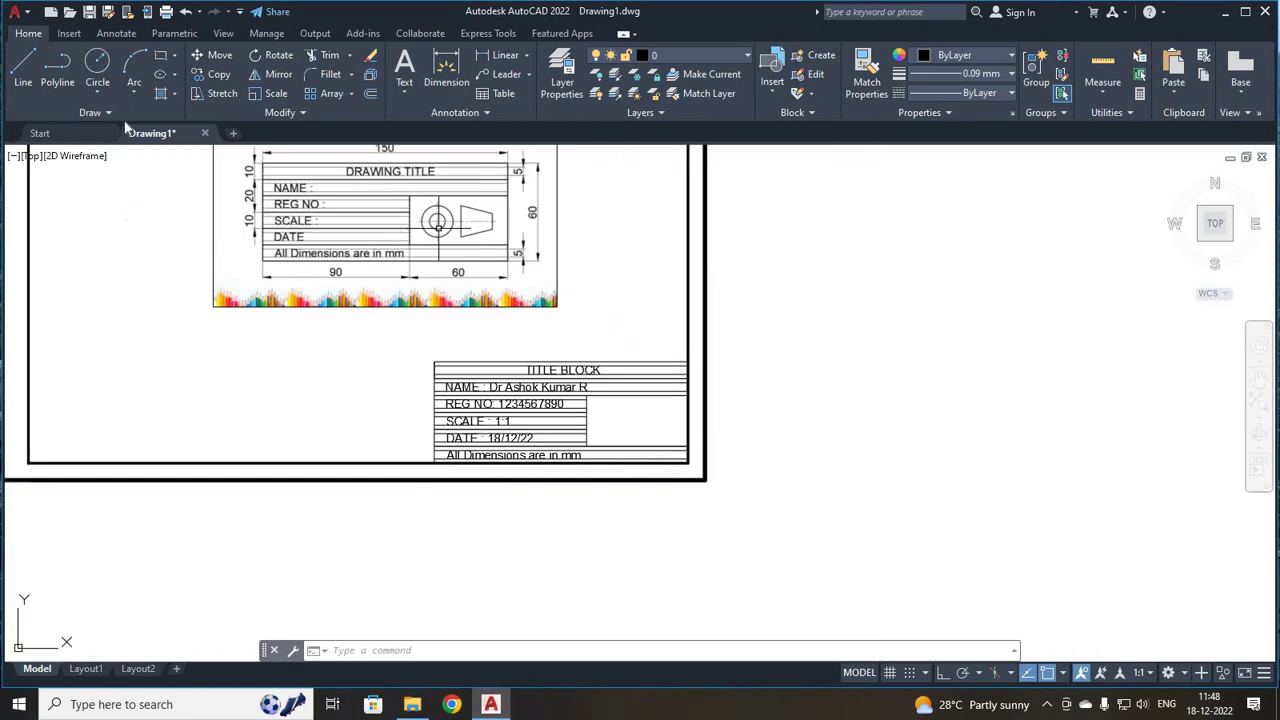
Step: Draw a trial circle of radius 15 in the empty right cell, then erase it
click(97, 62)
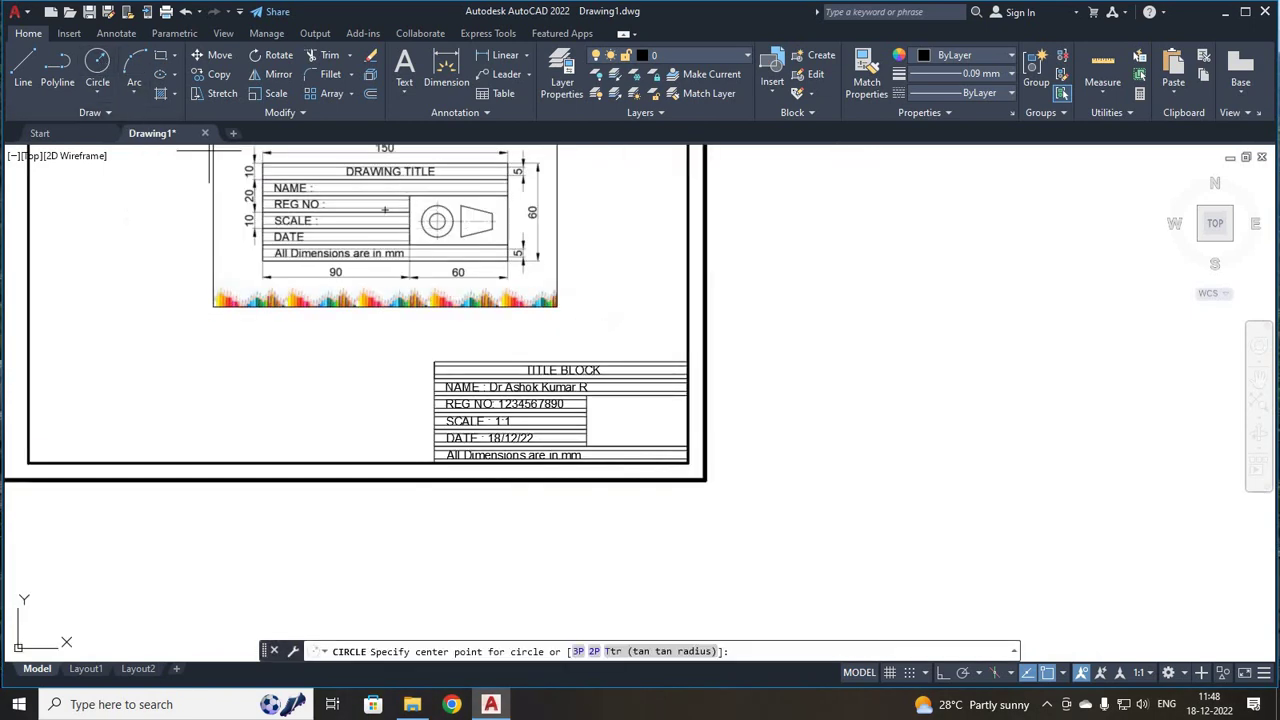
scroll(604, 418, up, 2)
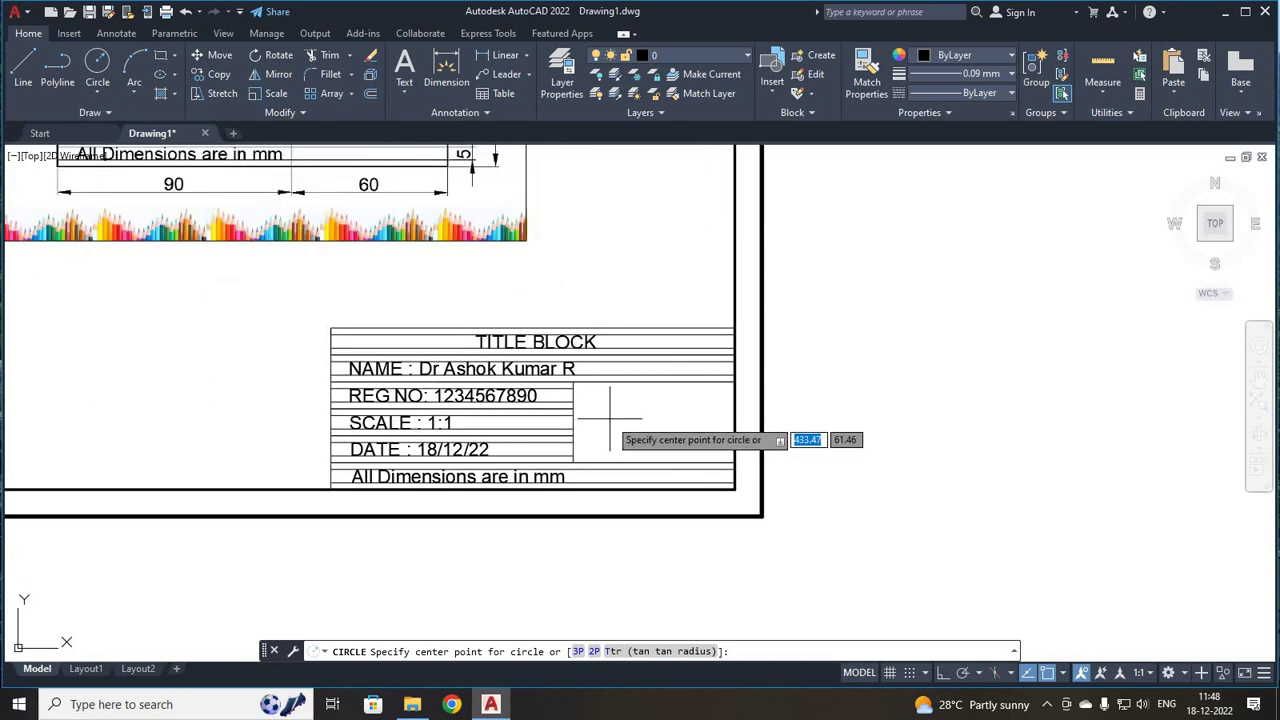
click(609, 419)
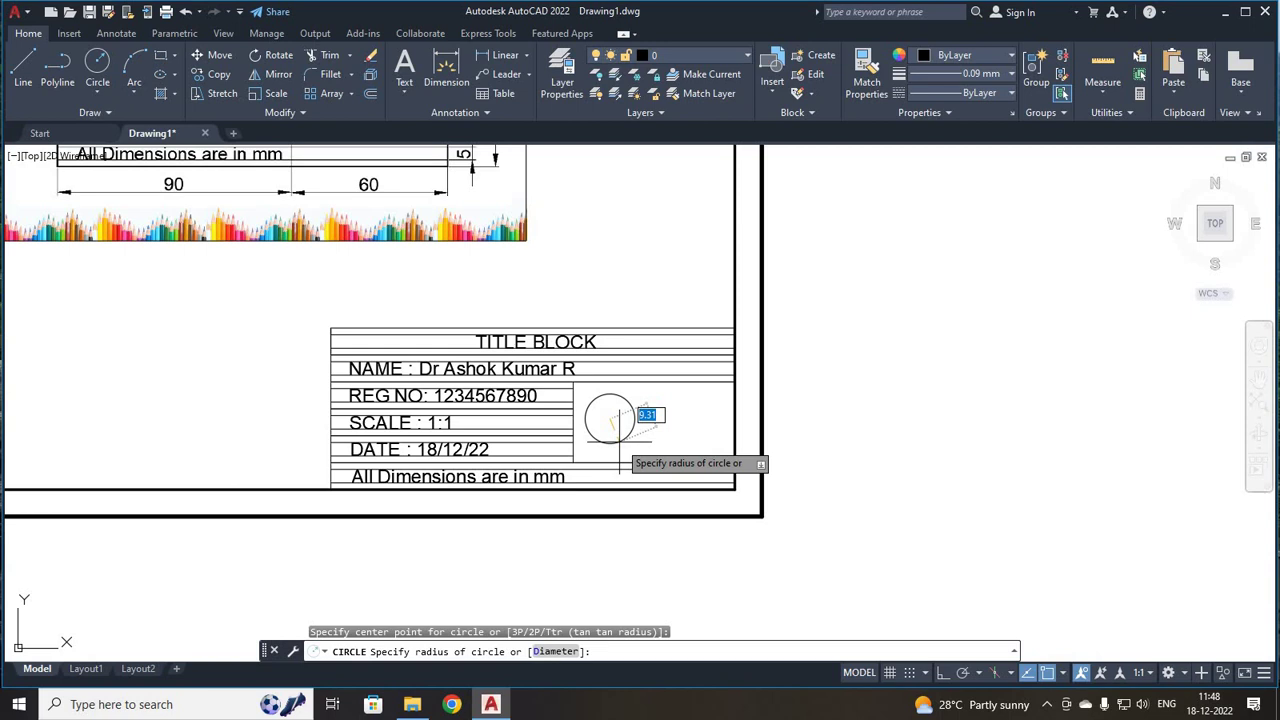
key(Return)
key(Return)
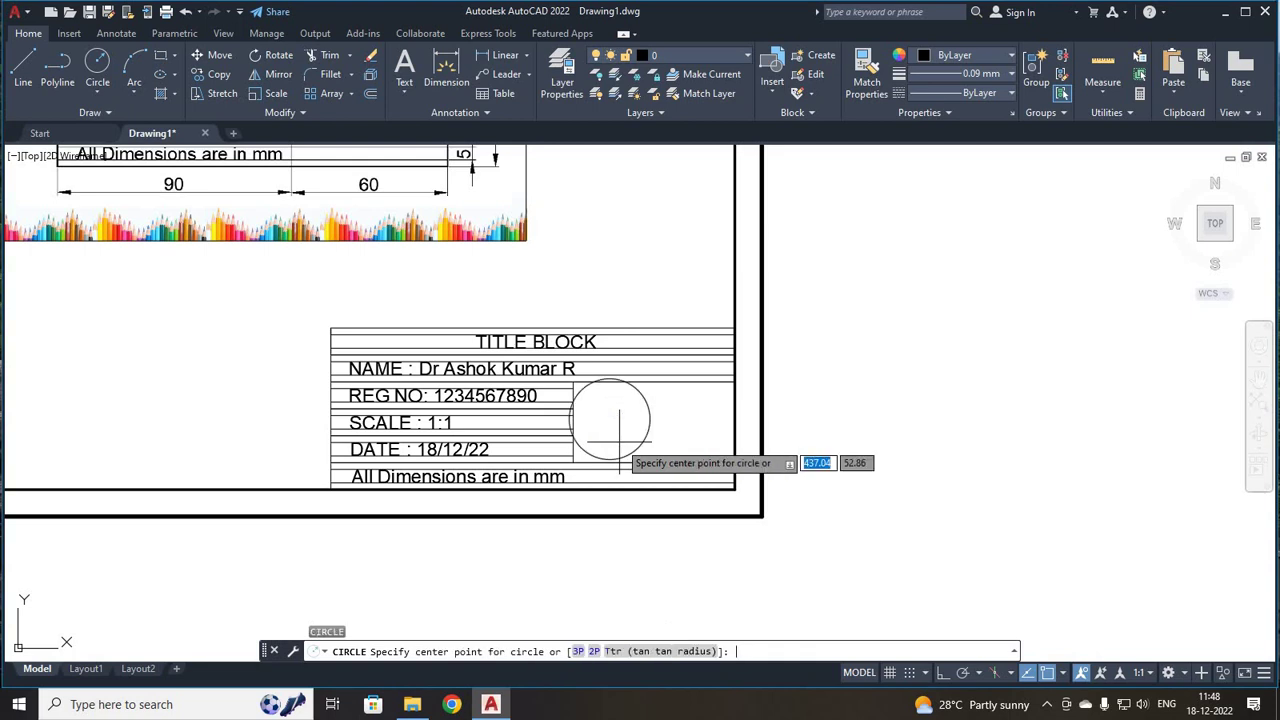
click(645, 437)
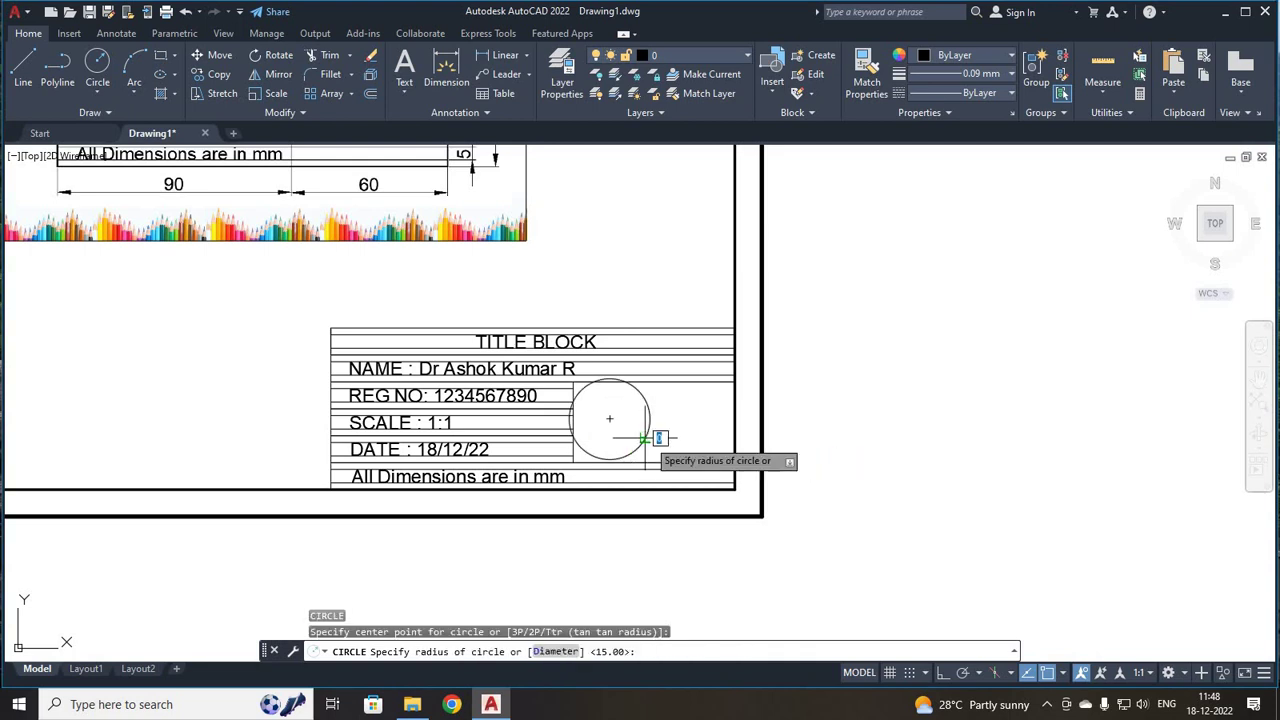
key(Escape)
click(648, 437)
key(Delete)
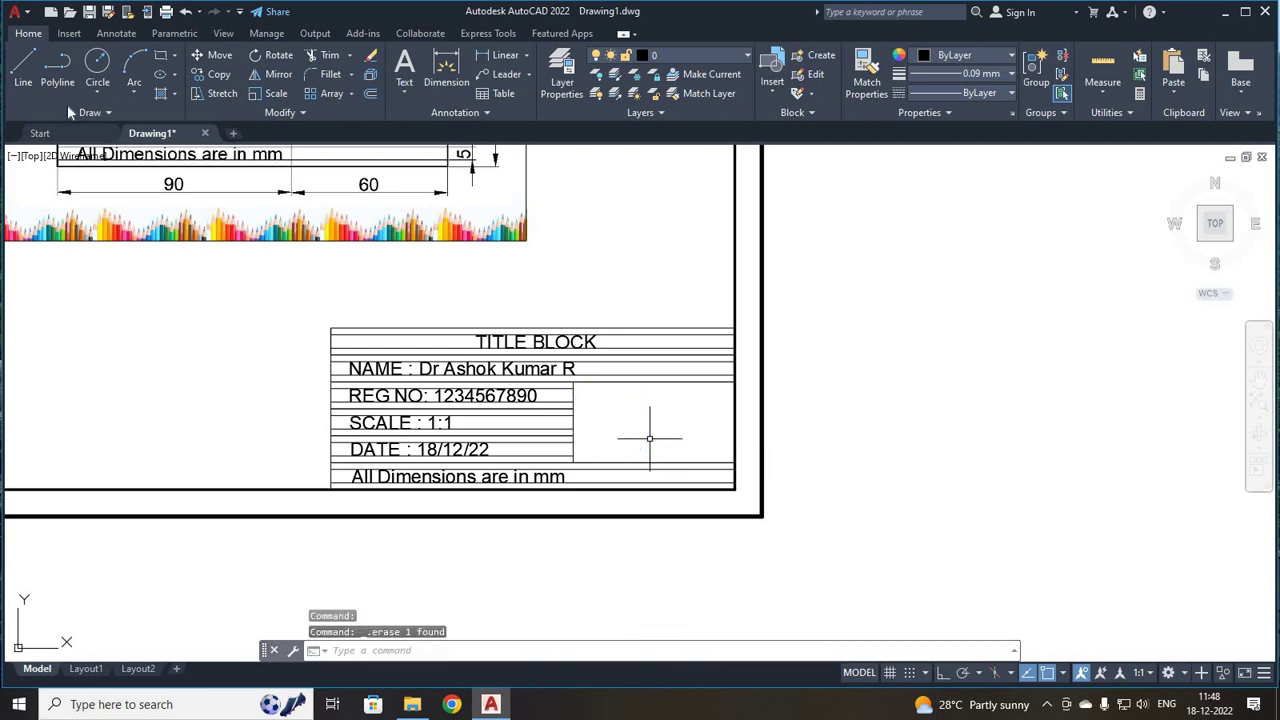
key(Return)
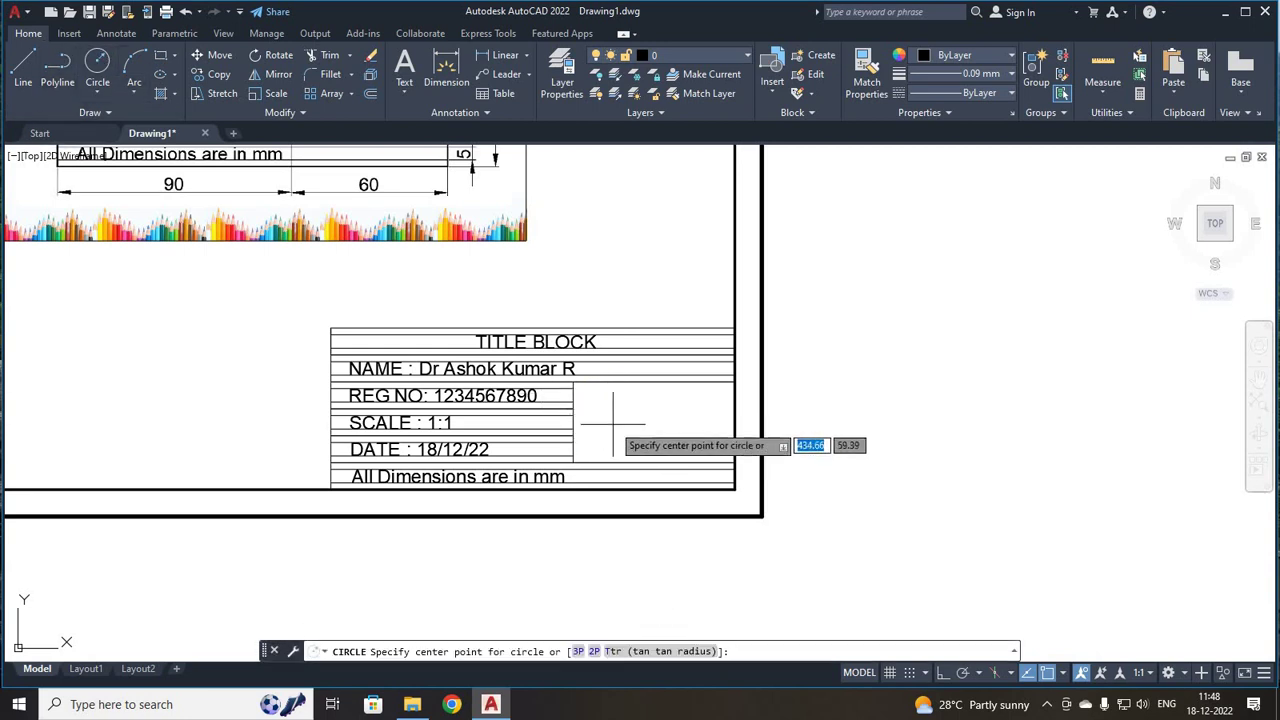
Step: Draw concentric circles of radius 8 and 4 at one centre in the right cell
click(607, 422)
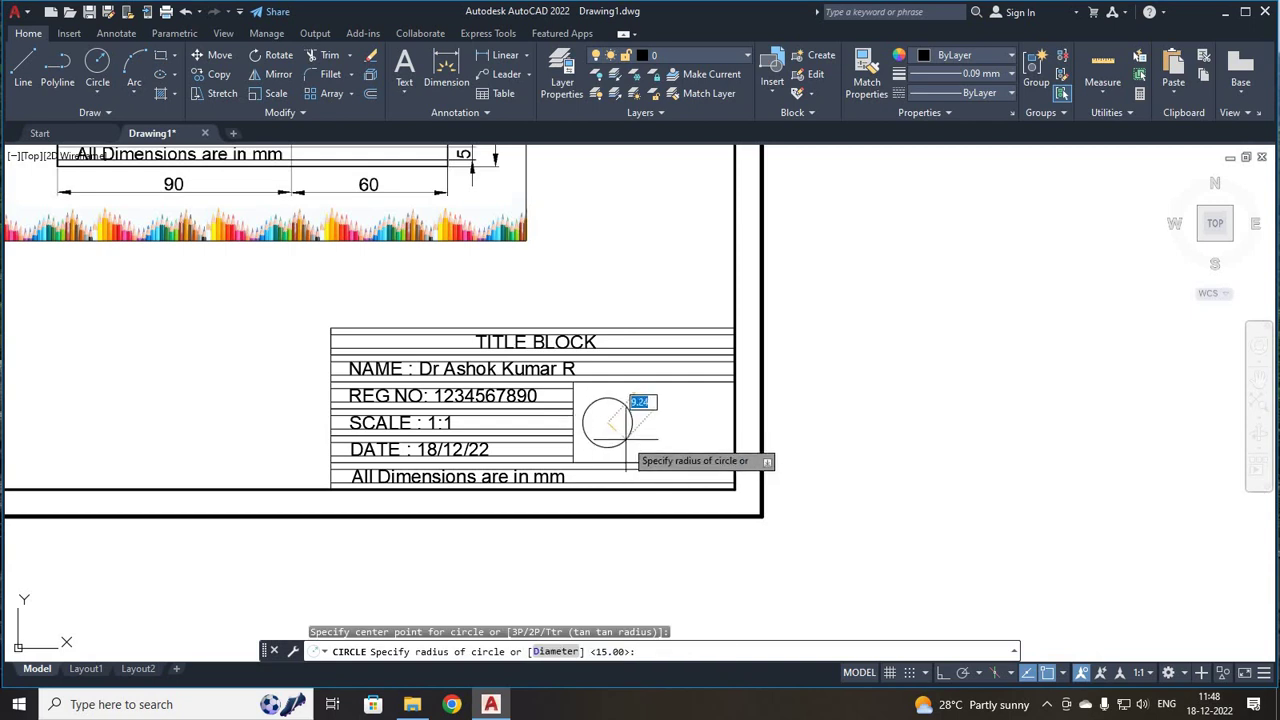
text(8)
key(Return)
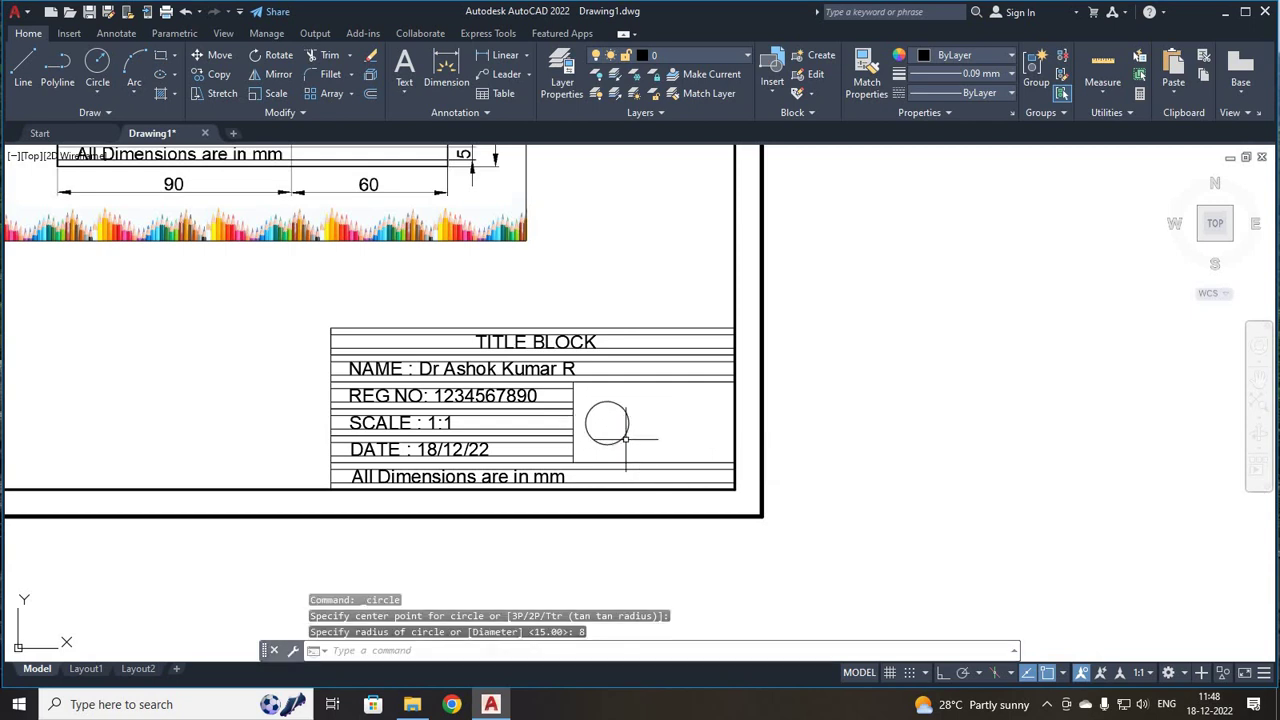
click(97, 64)
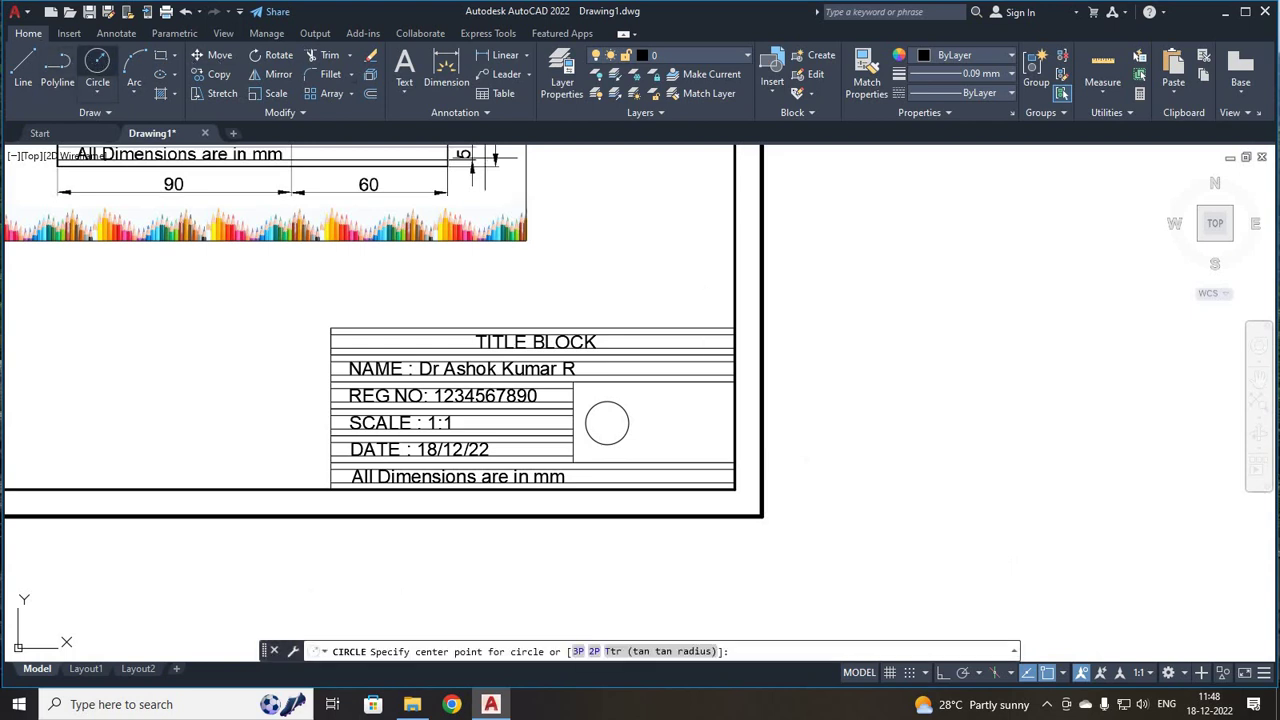
click(607, 422)
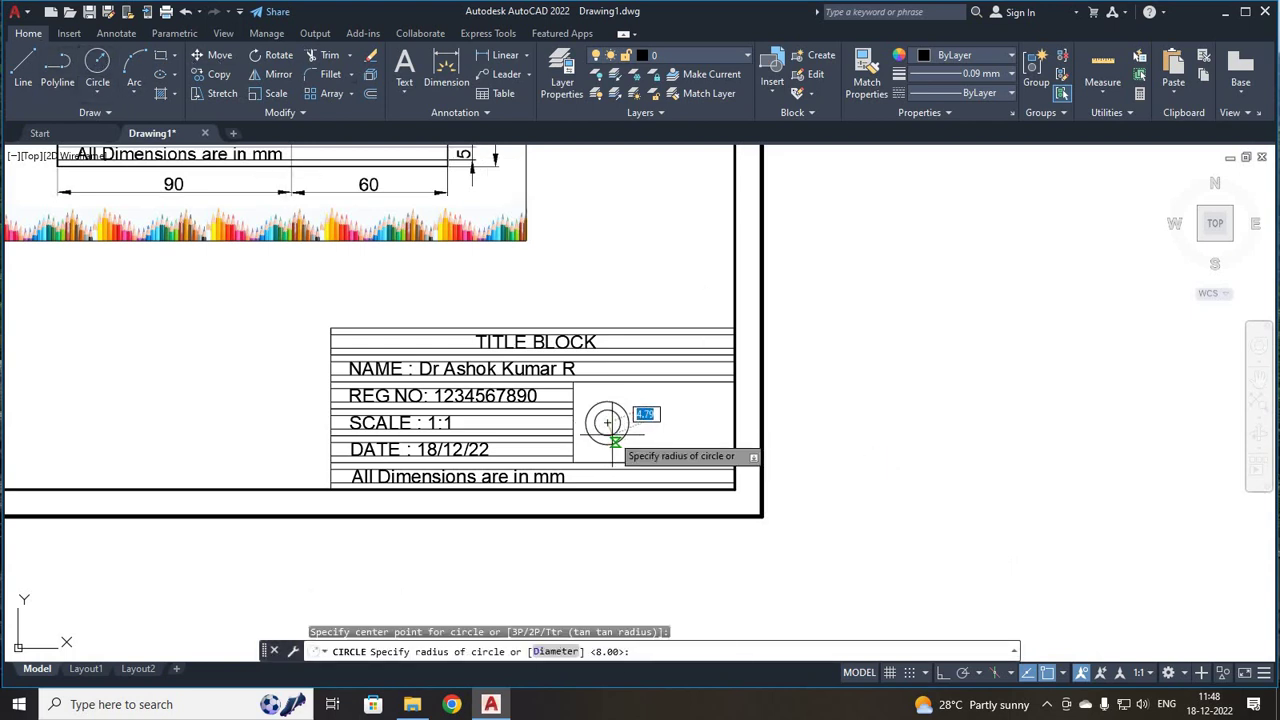
text(4444444444444444444444444444444441)
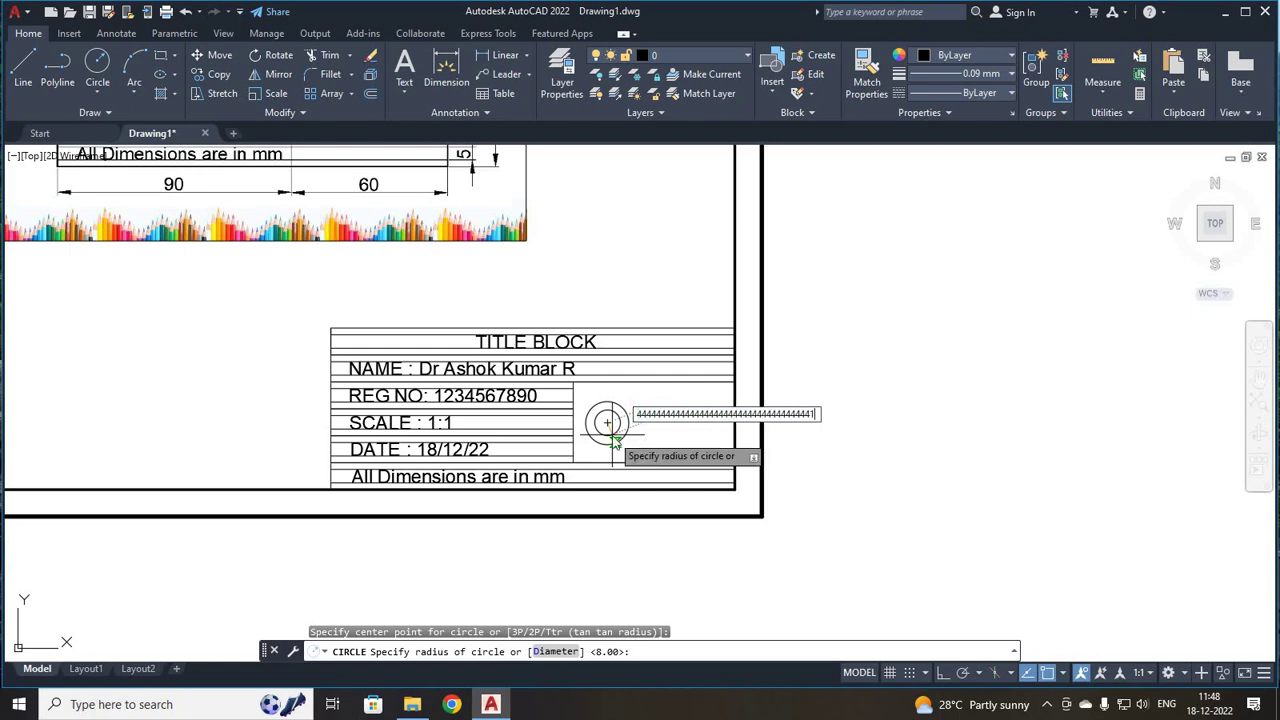
key(ctrl+a)
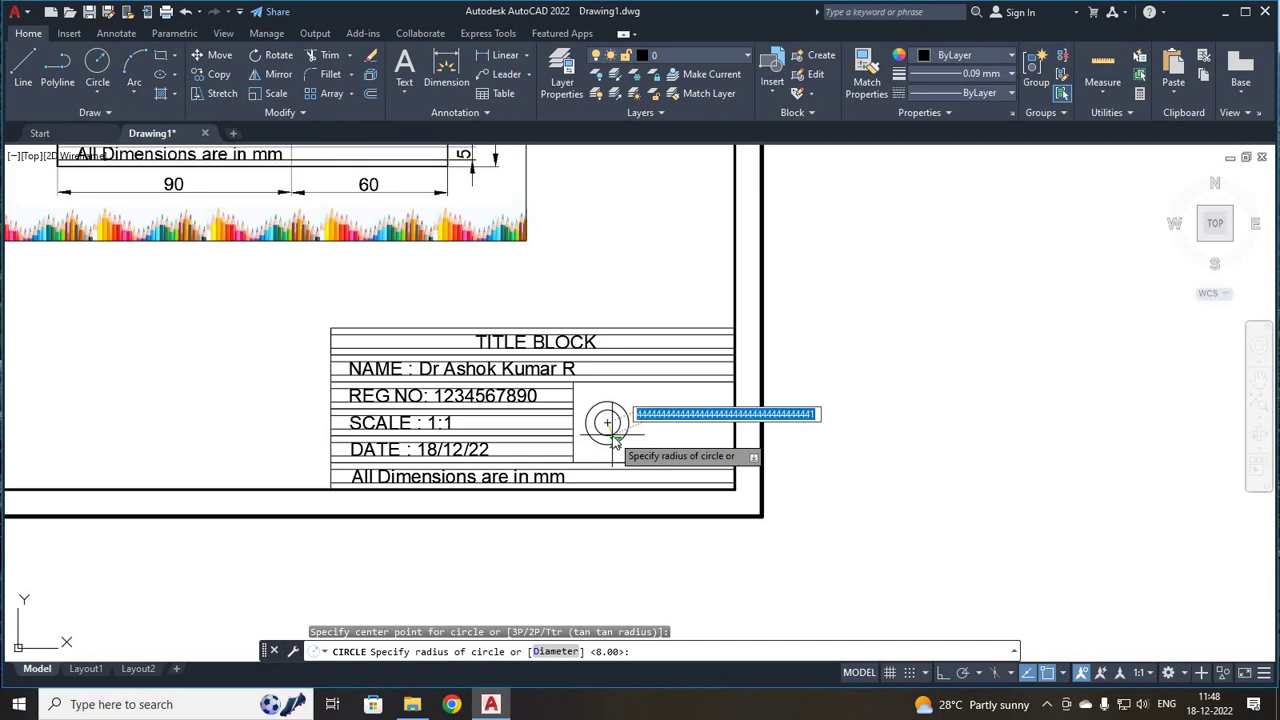
text(4)
key(Return)
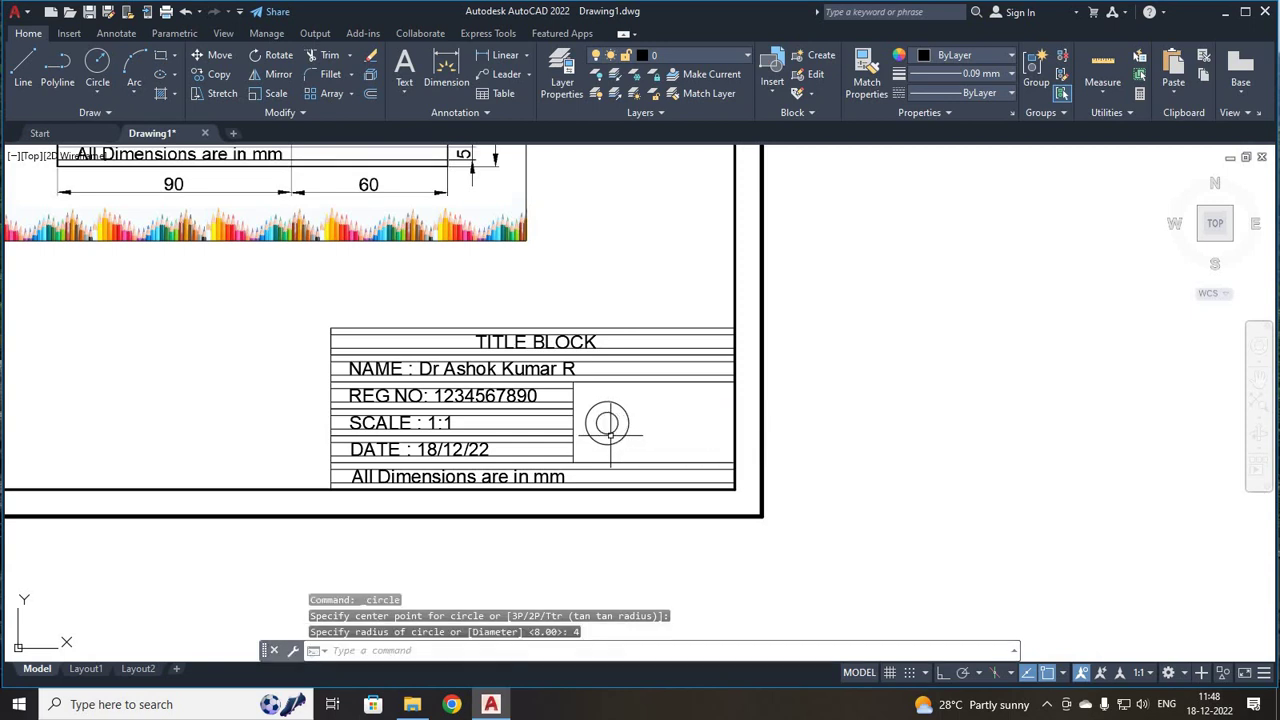
scroll(686, 444, up, 4)
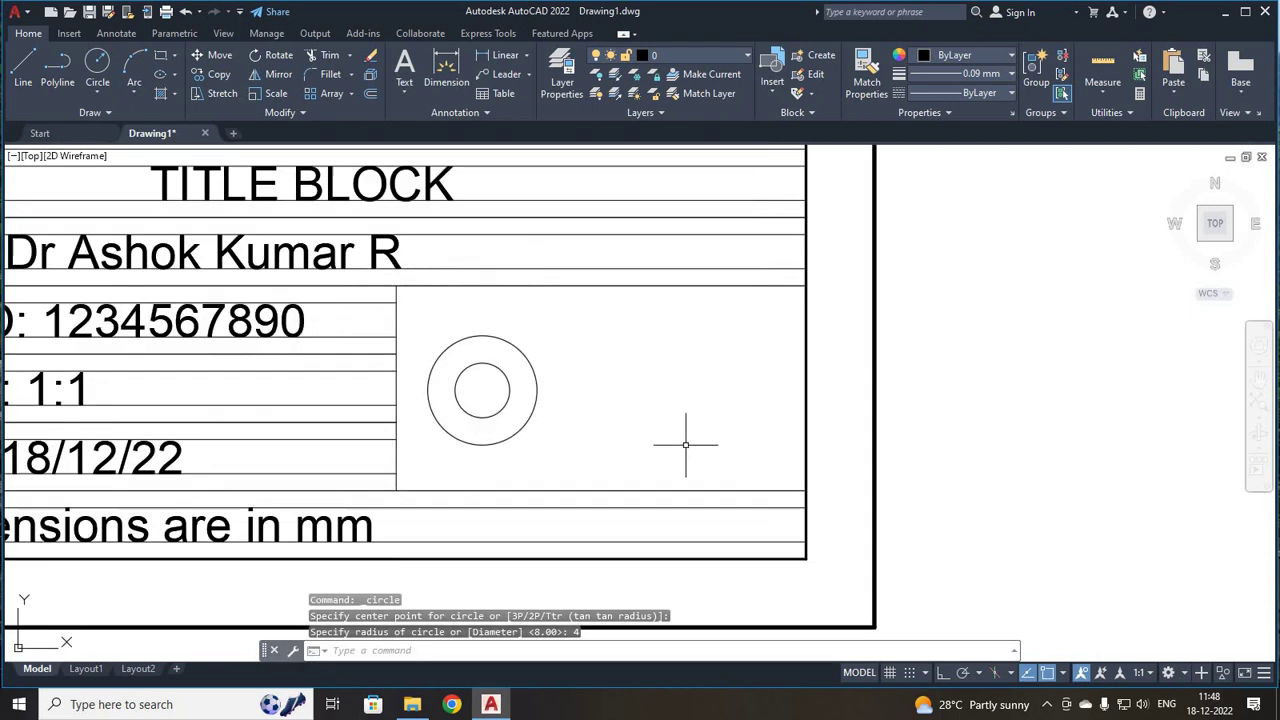
scroll(686, 444, up, 2)
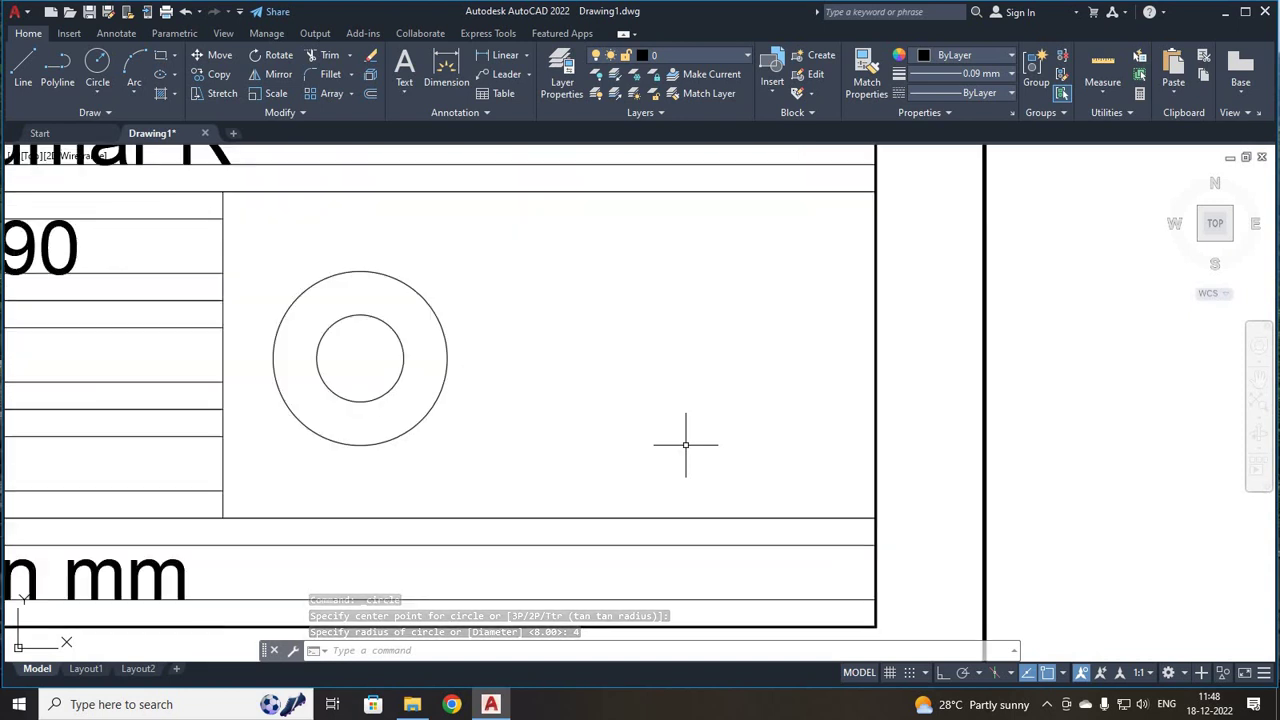
Step: With Ortho on, draw a long and a short vertical line aligned to the circles' quadrants
click(23, 70)
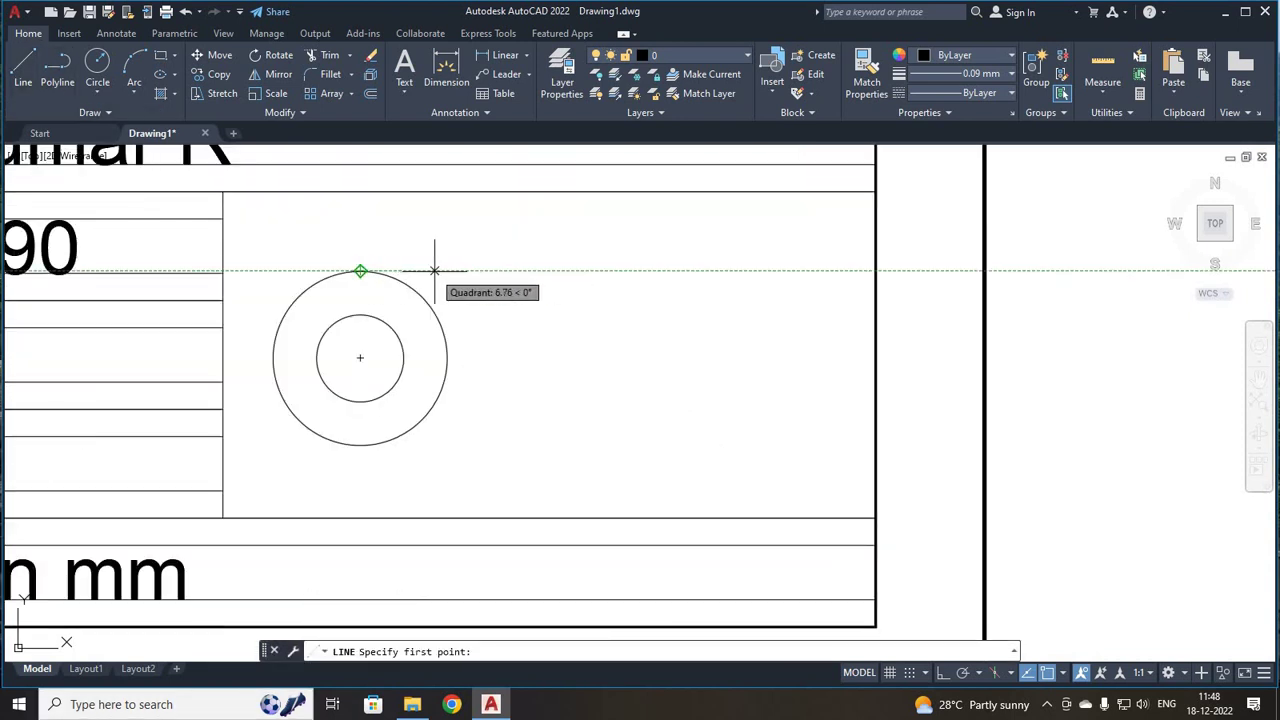
click(518, 270)
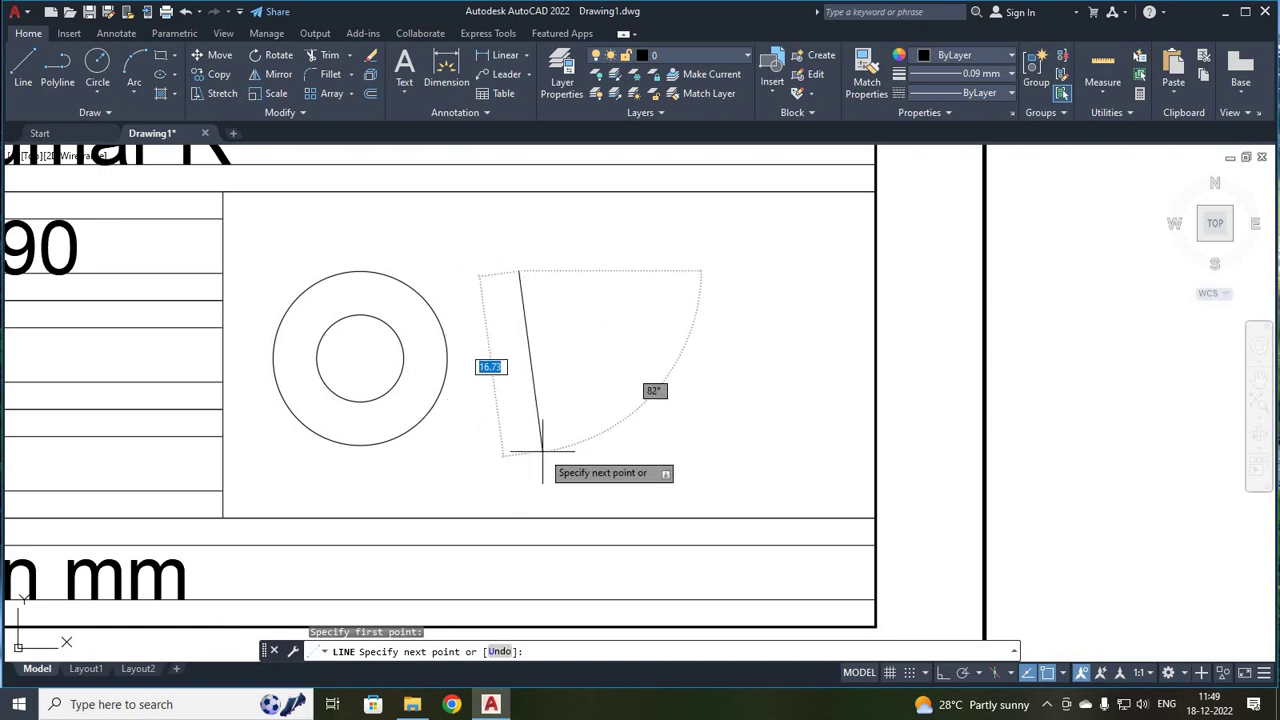
key(F8)
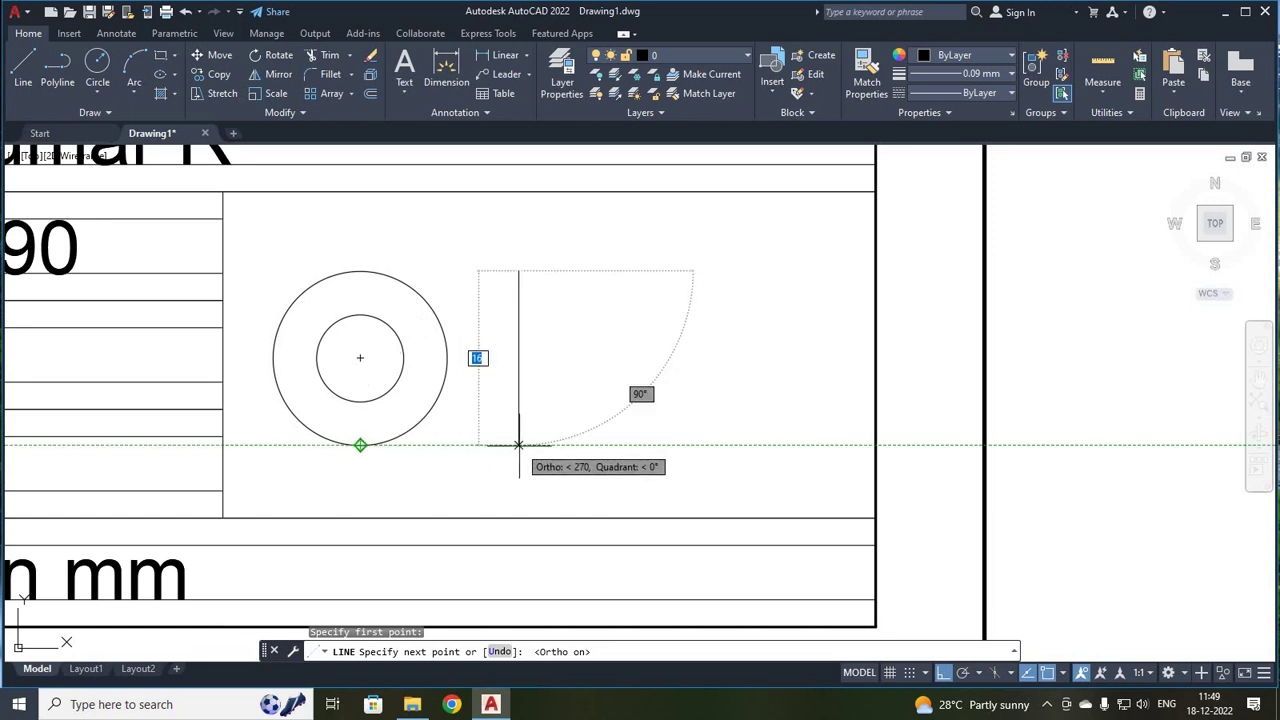
click(518, 445)
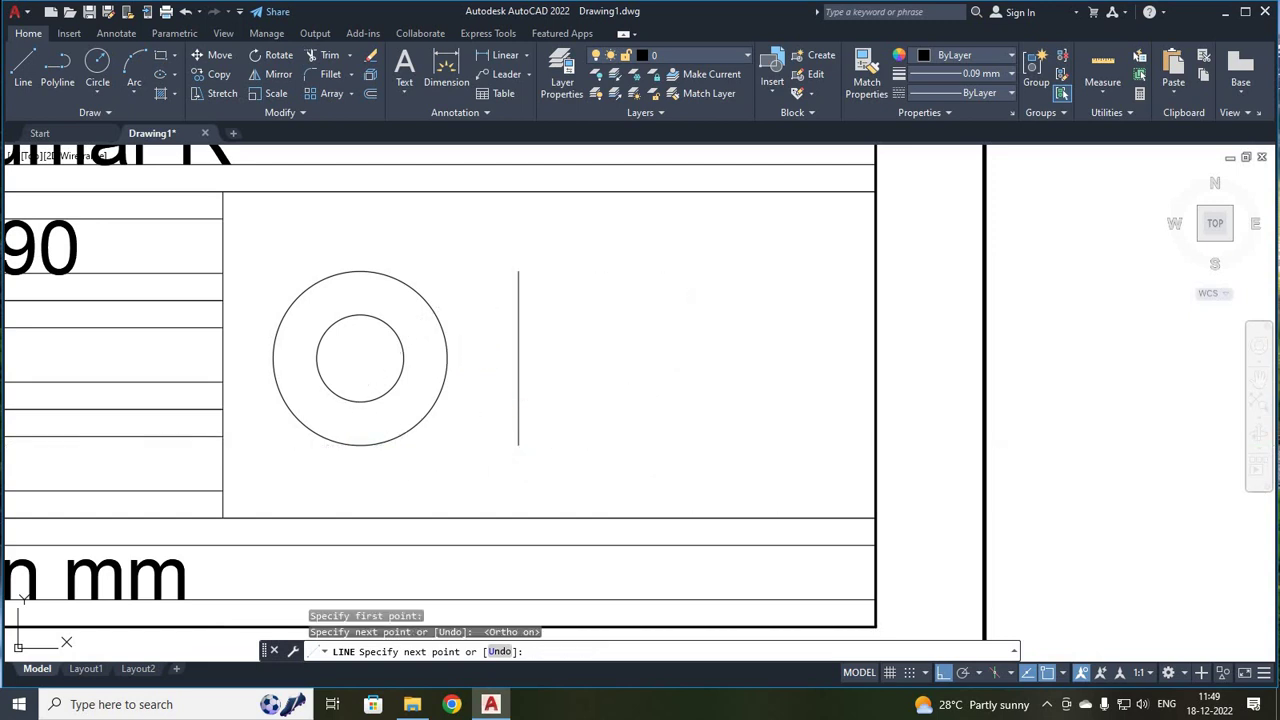
key(Escape)
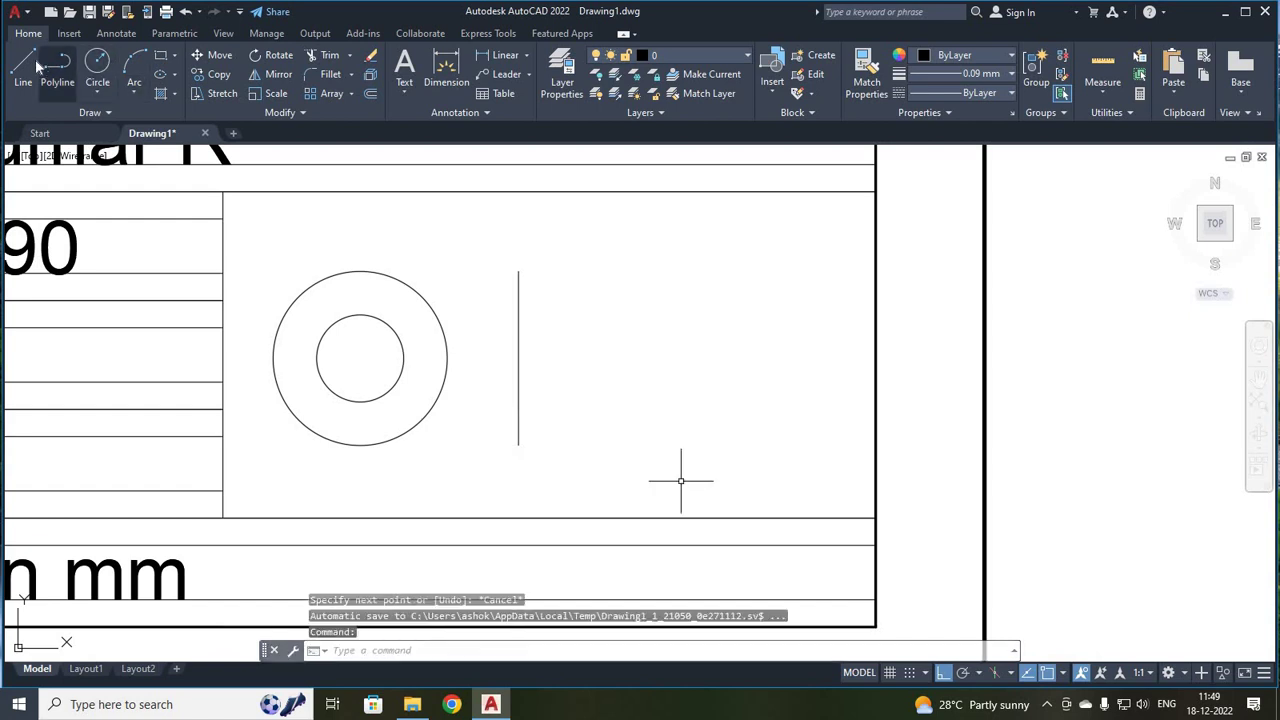
click(30, 63)
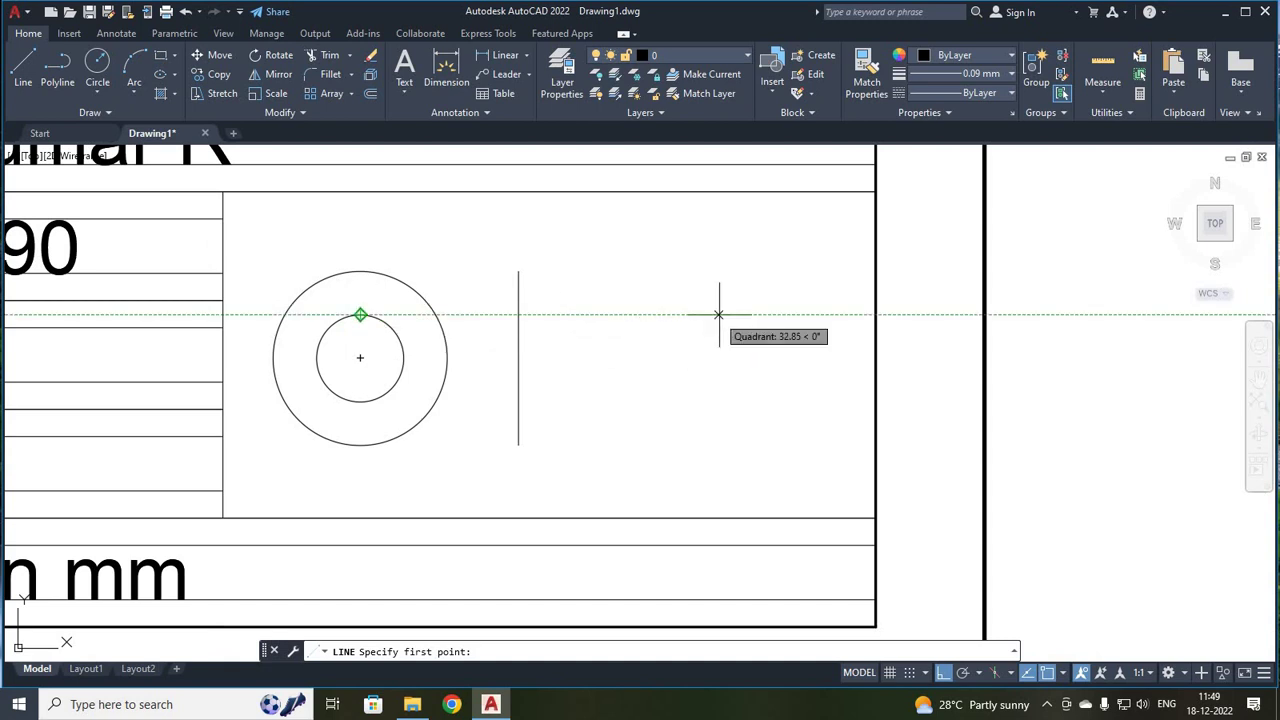
click(740, 314)
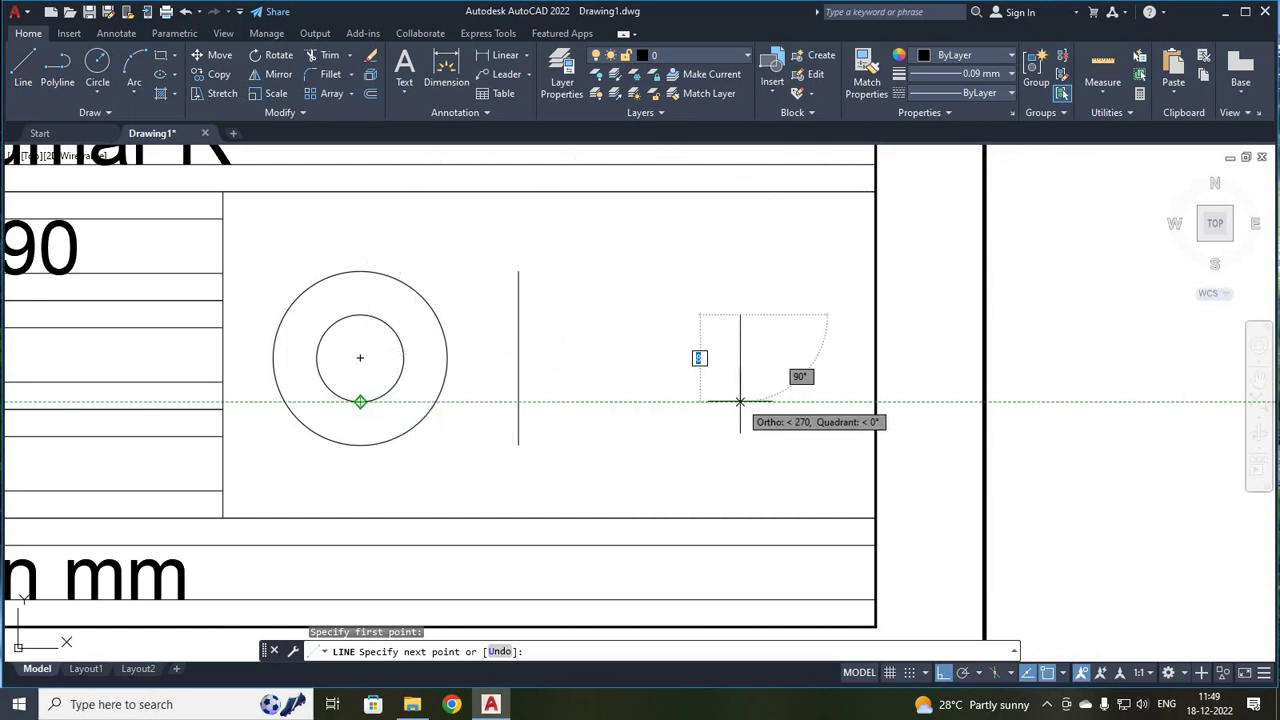
click(740, 401)
key(Return)
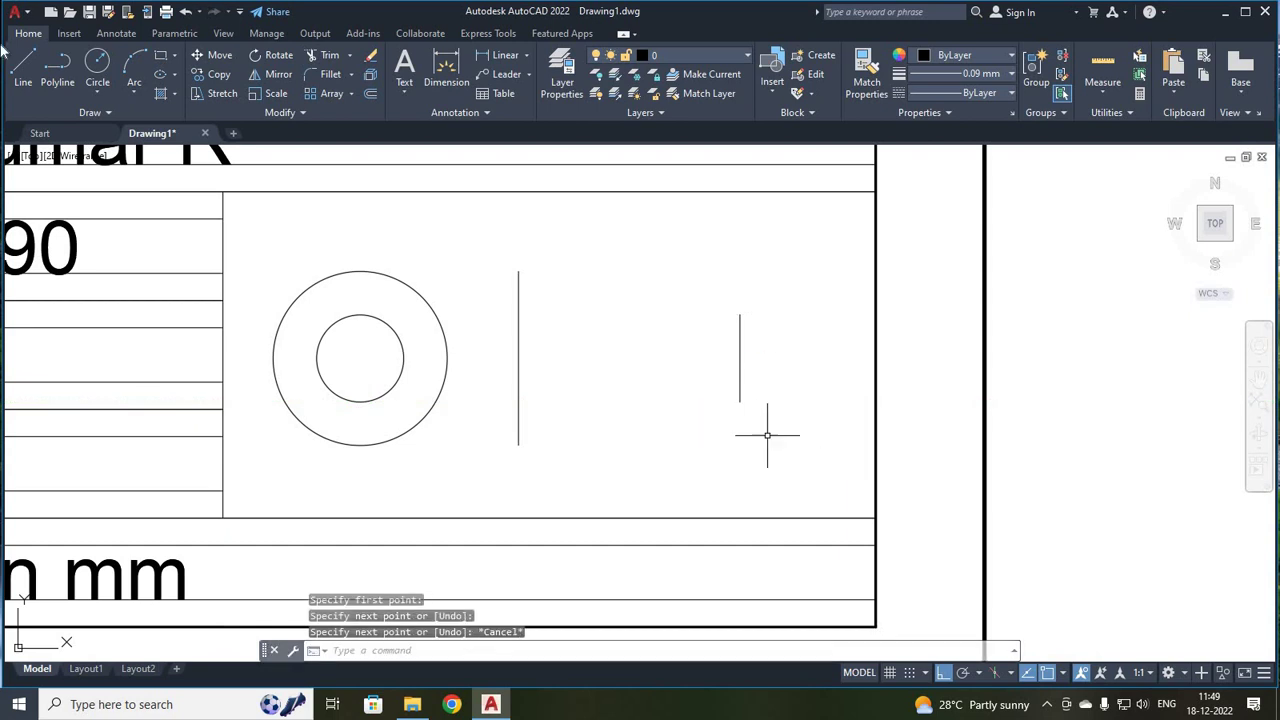
Step: Join the verticals' top and bottom endpoints with slanted lines to close the trapezoid
key(Return)
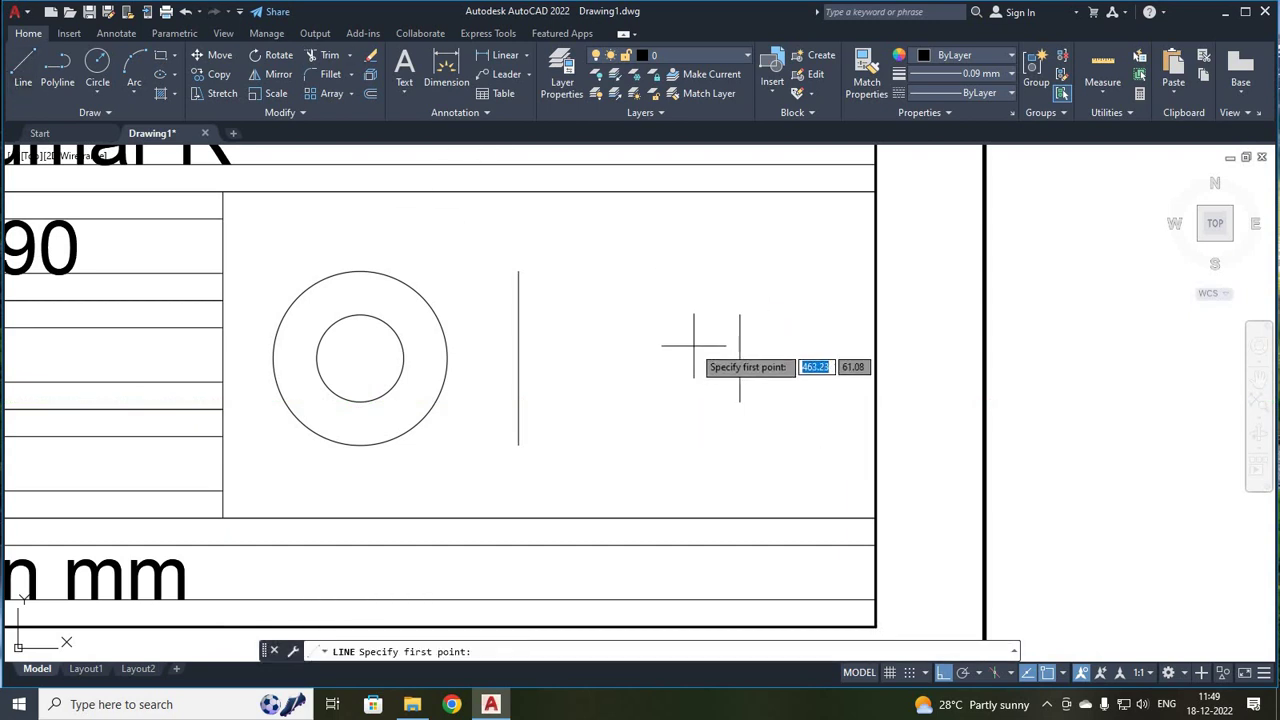
click(518, 271)
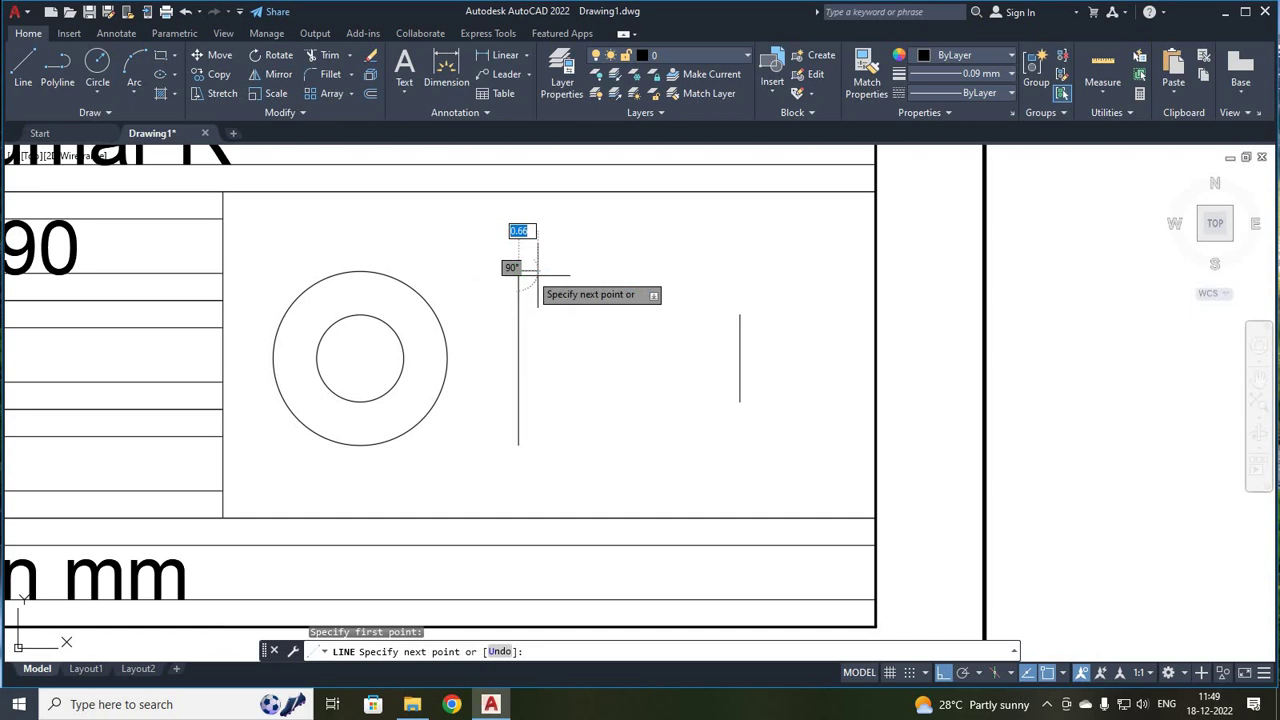
click(740, 316)
key(Return)
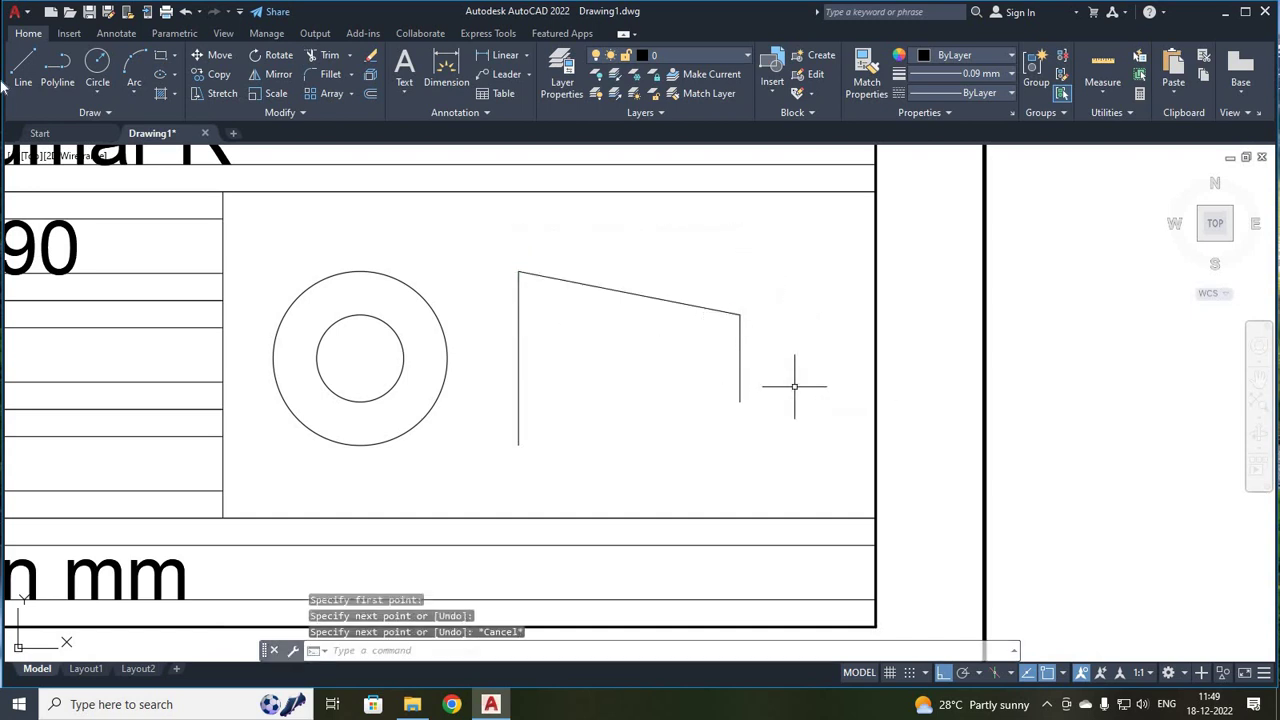
key(Return)
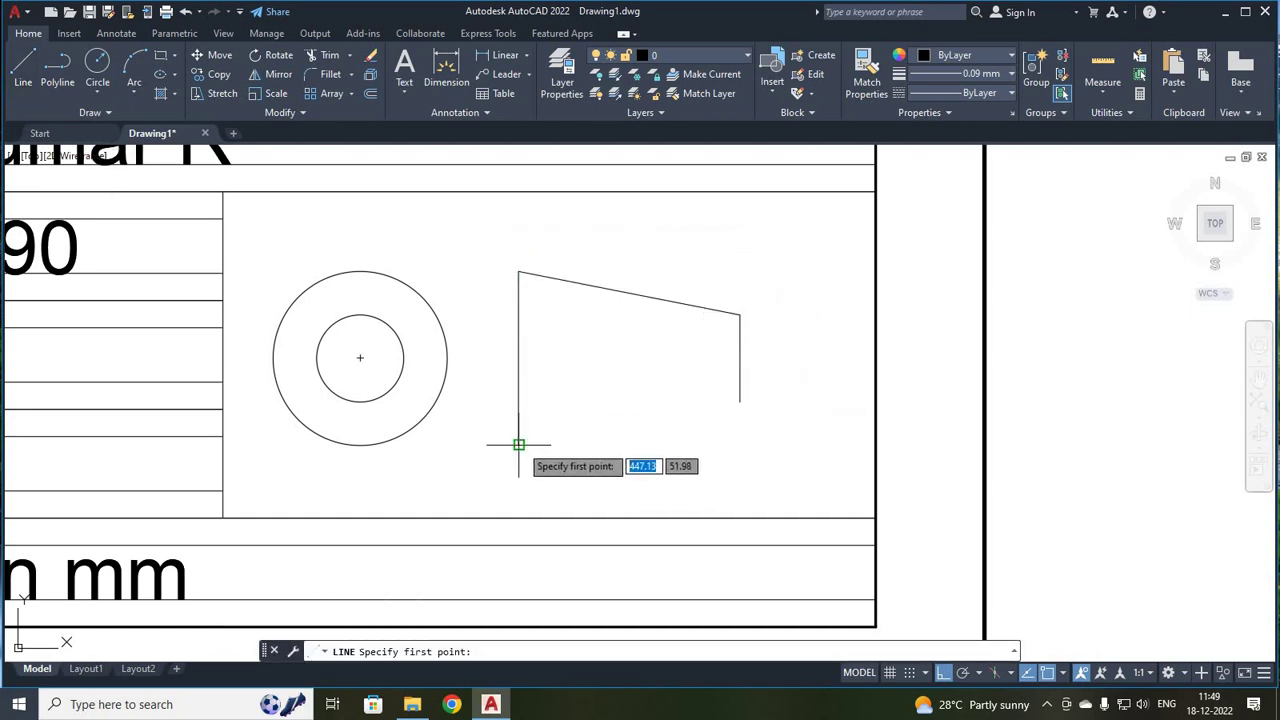
click(518, 443)
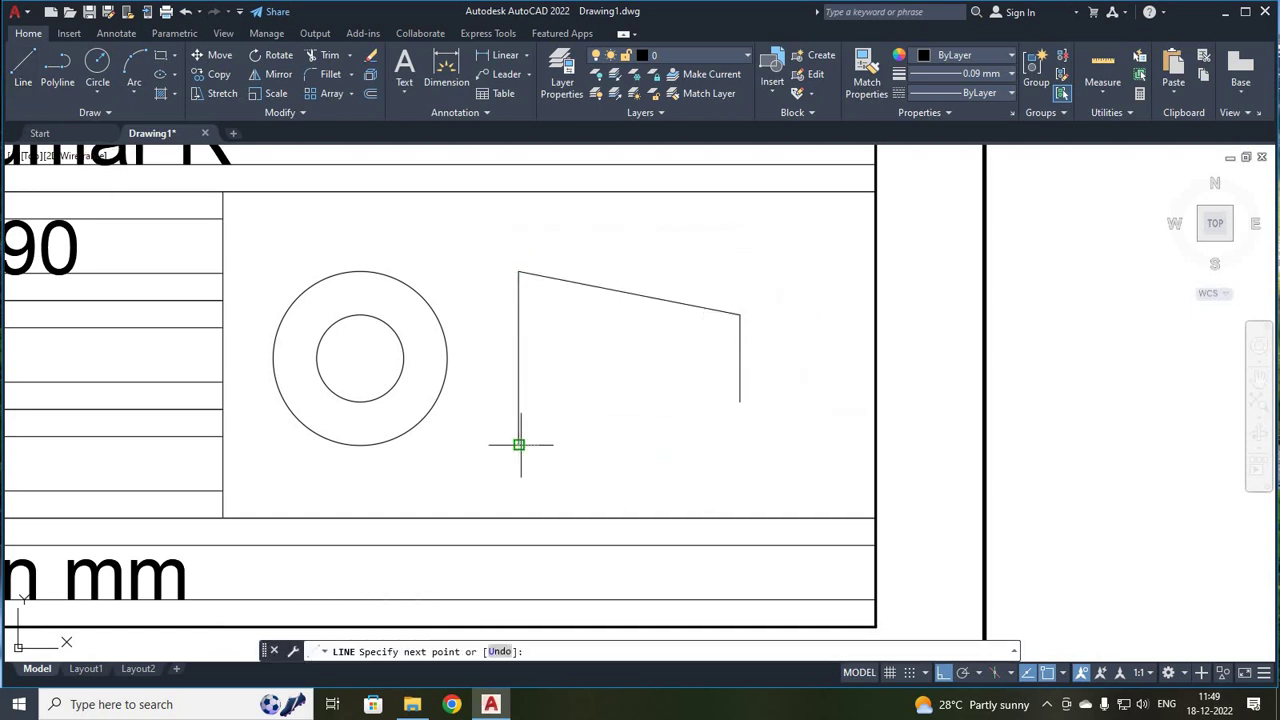
click(740, 403)
key(Escape)
scroll(757, 453, down, 8)
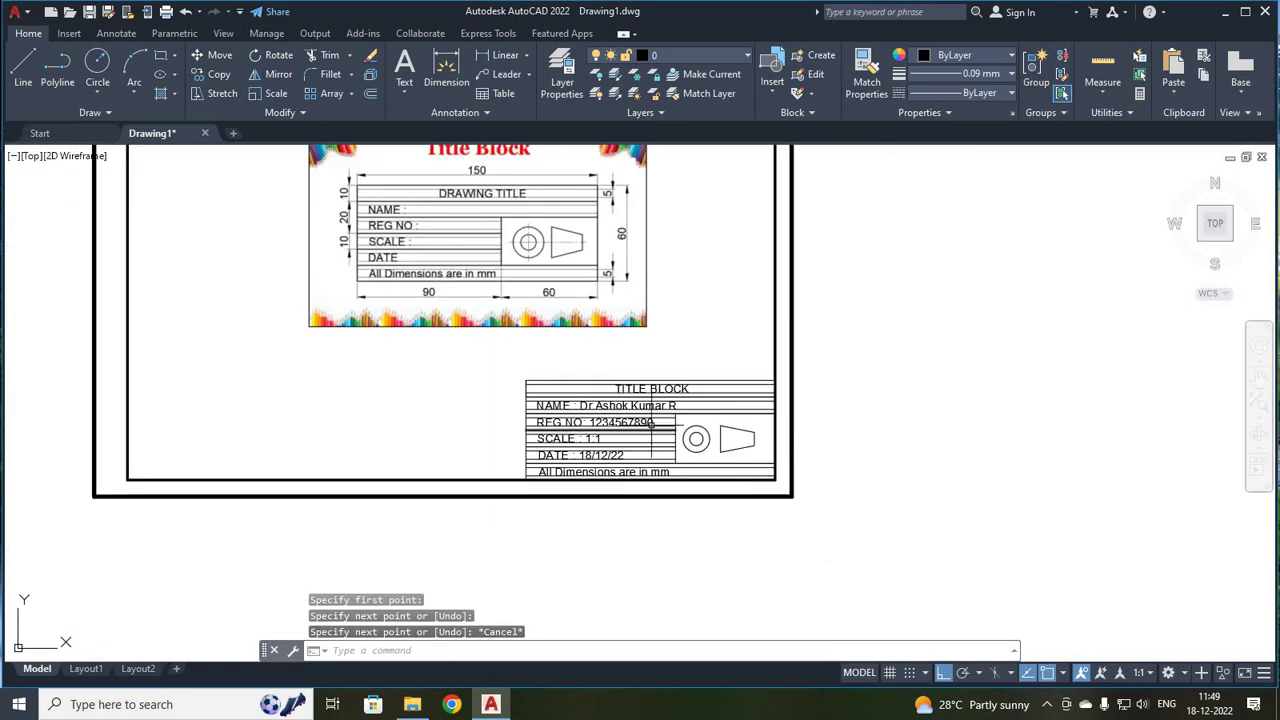
Step: Erase the reference title-block image and Zoom All to show the whole sheet
click(576, 322)
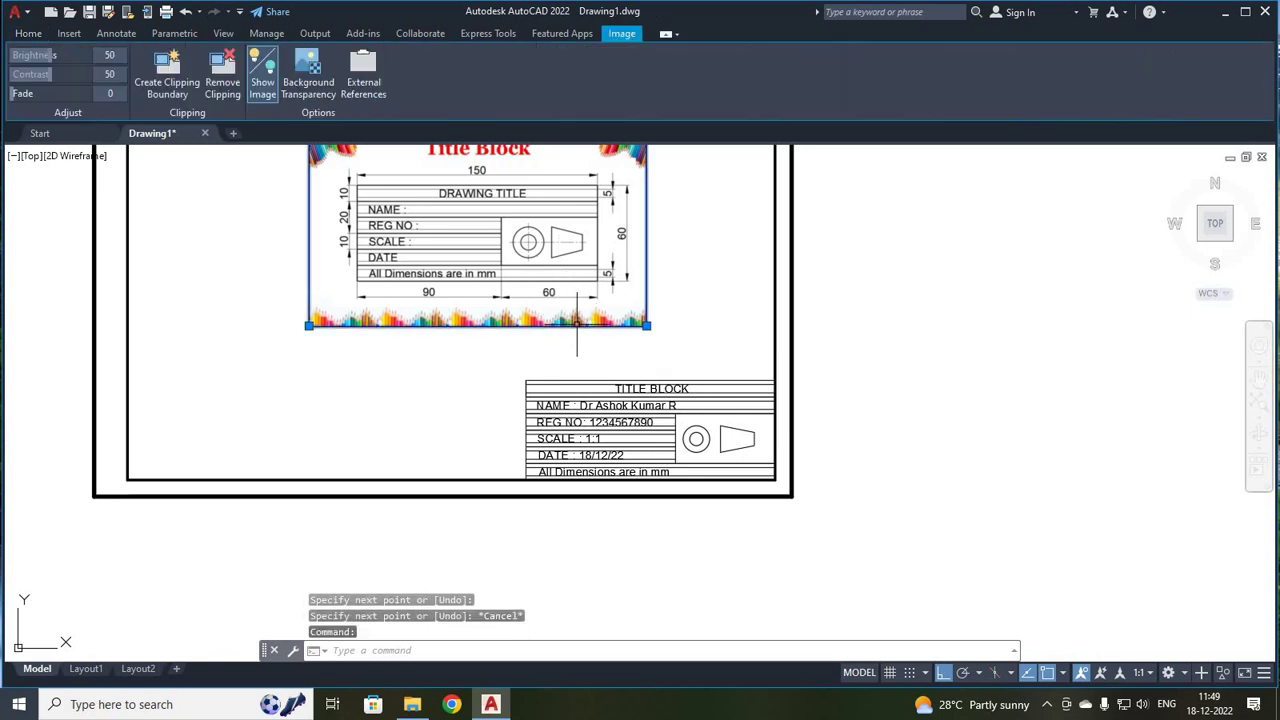
key(Delete)
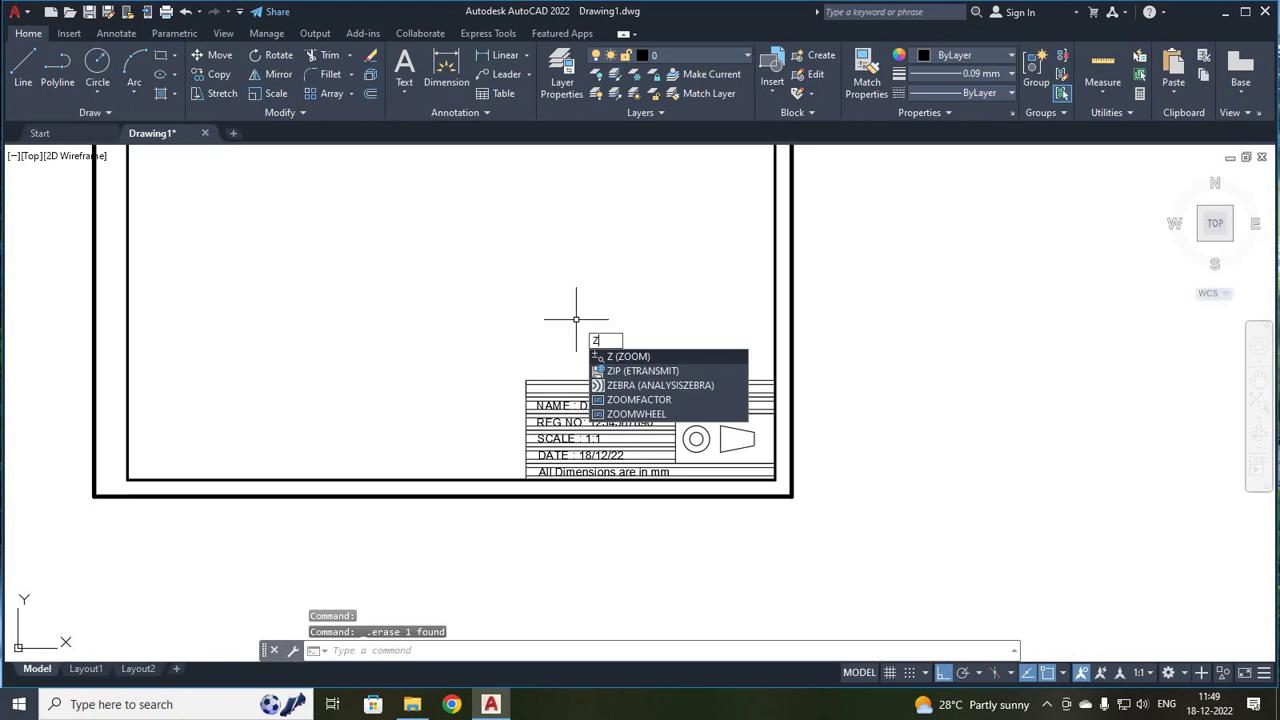
key(Return)
text(a)
key(Return)
text(a)
key(Return)
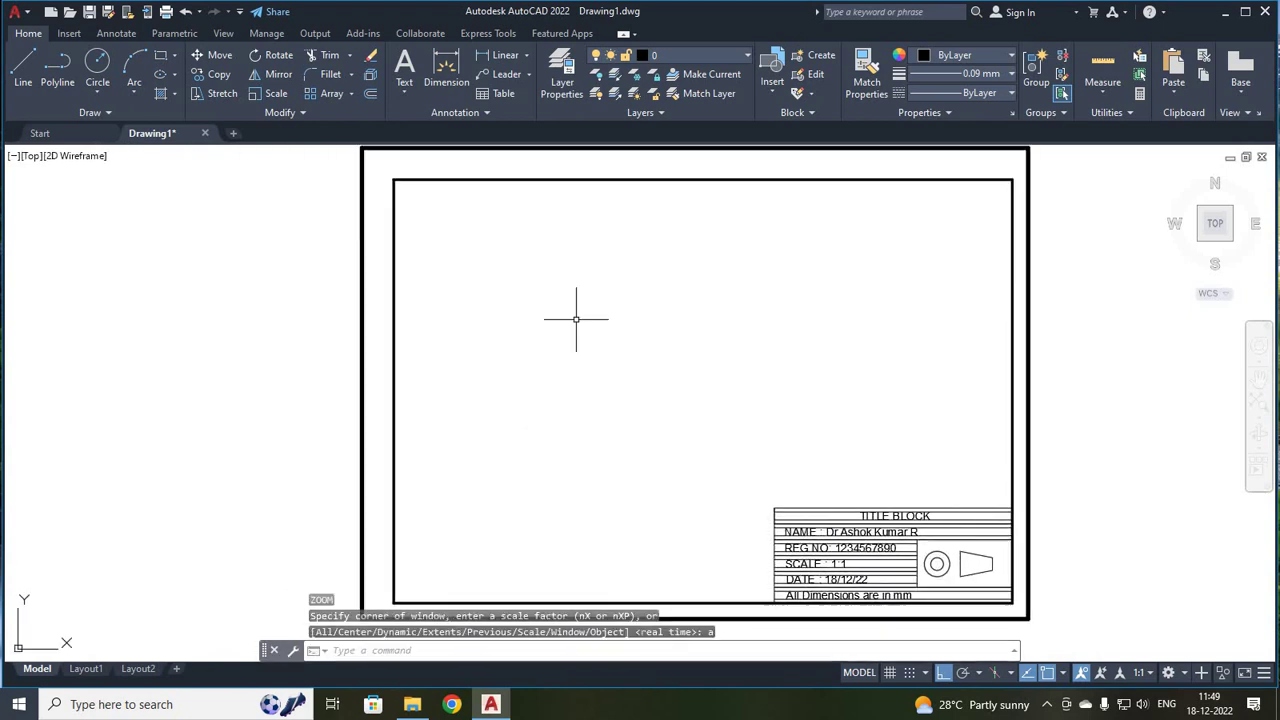